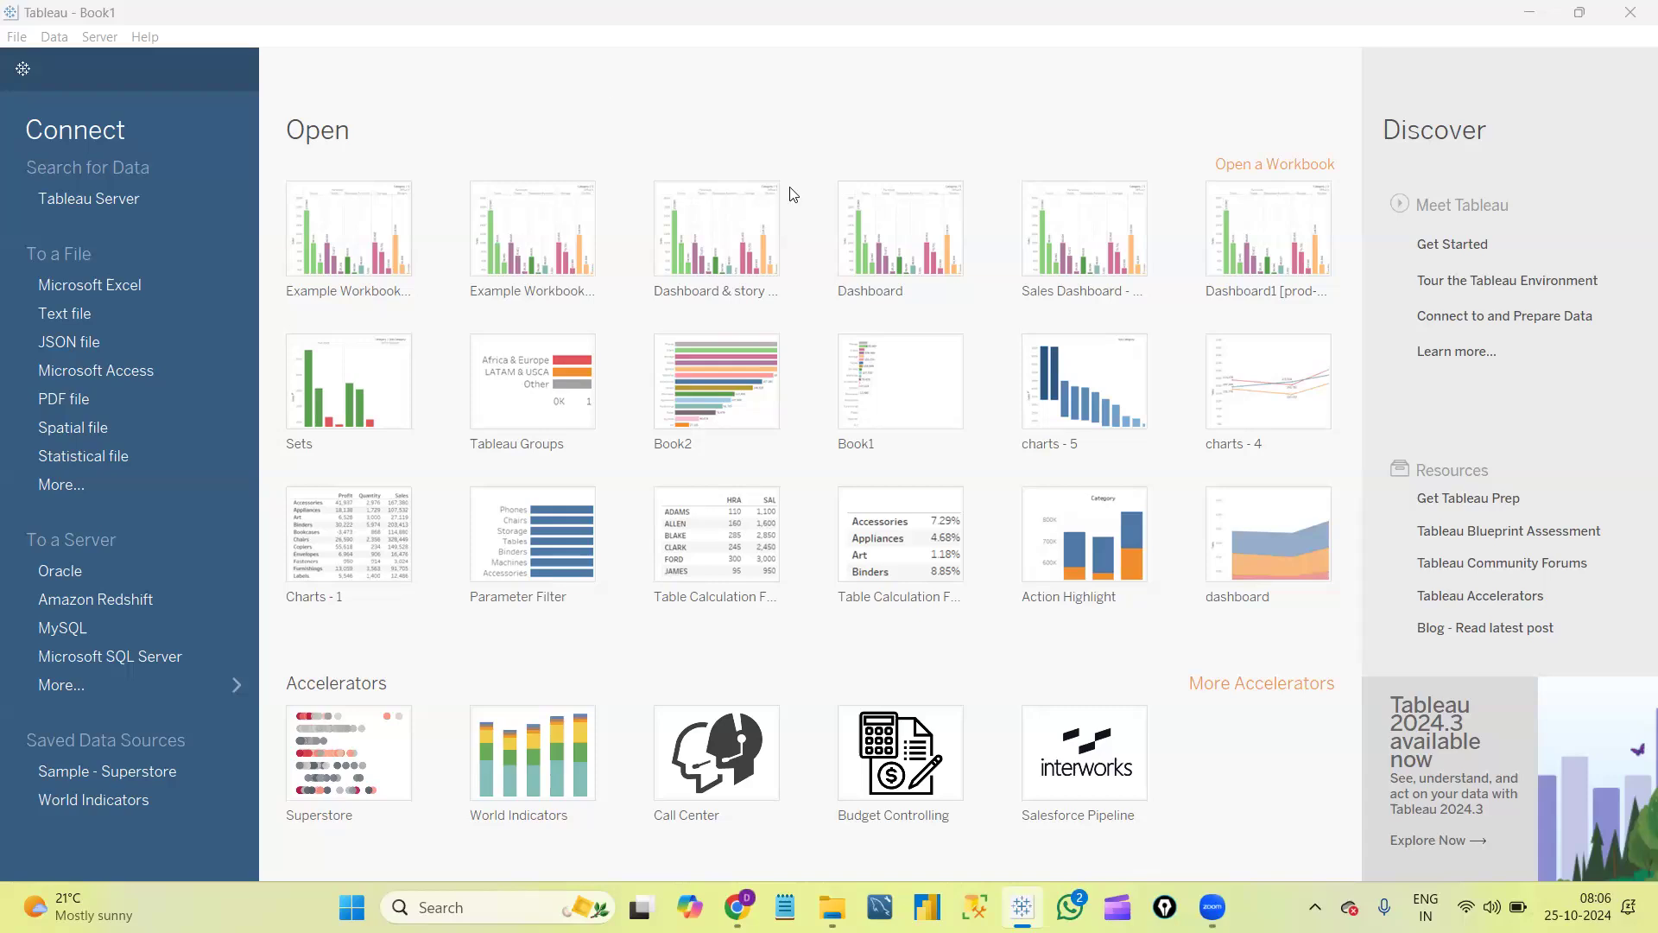
{"action": "left_click", "coordinate": [1492, 907]}
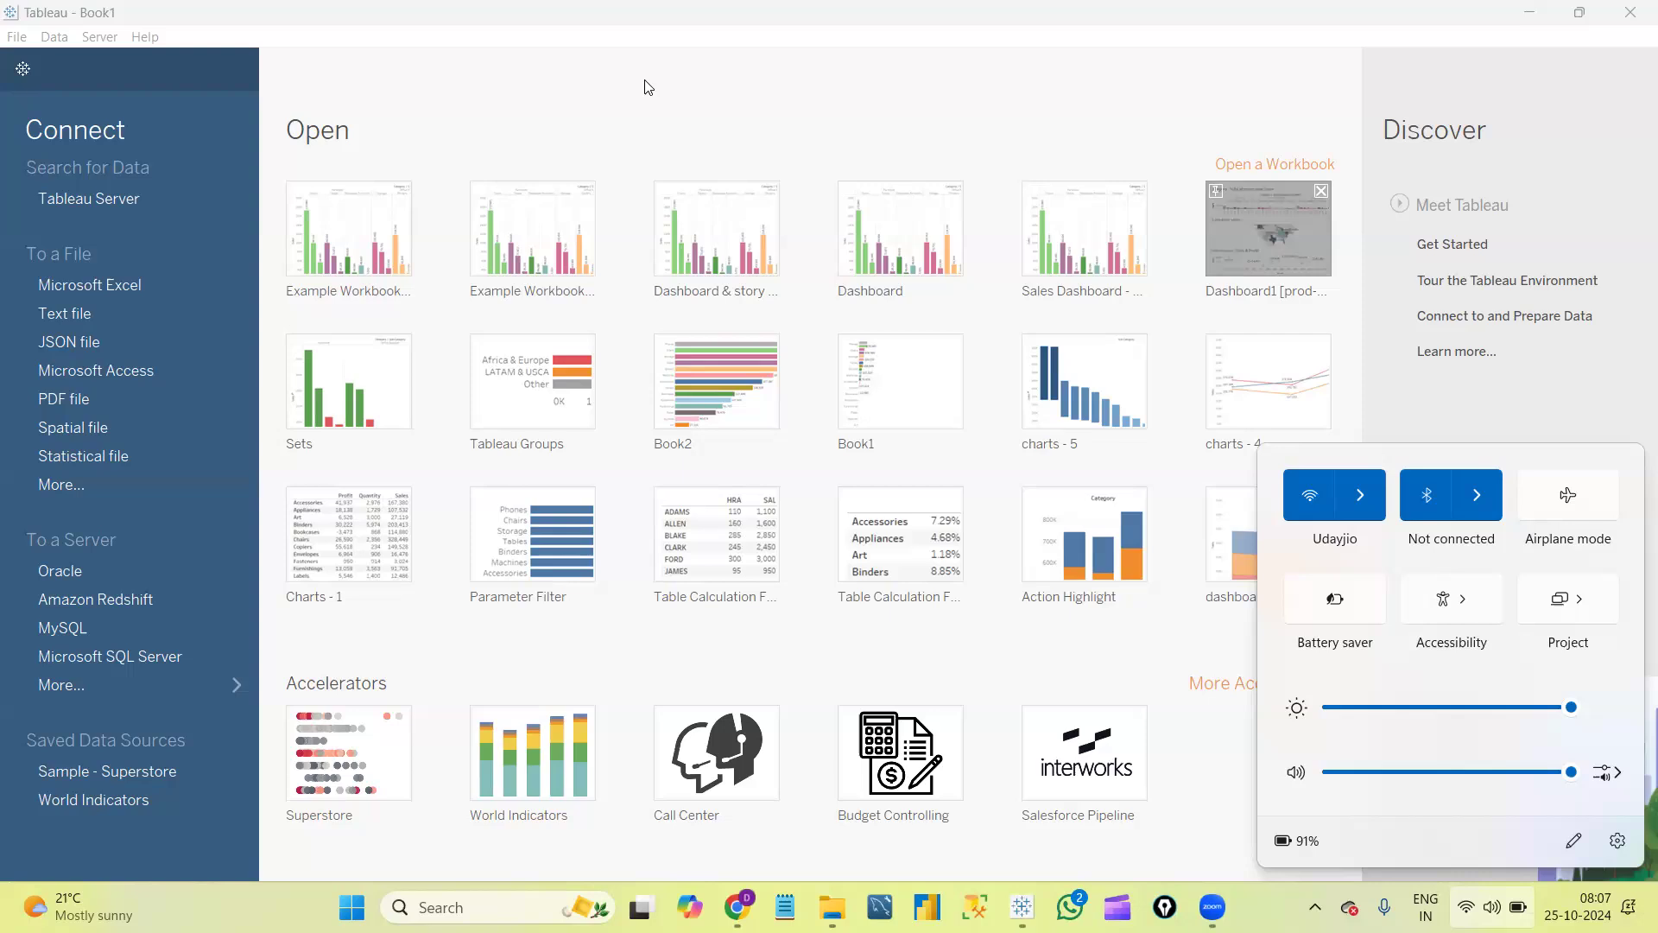
Switch to File Explorer and browse the D: drive and This PC for the course index.
{"action": "left_click", "coordinate": [833, 893]}
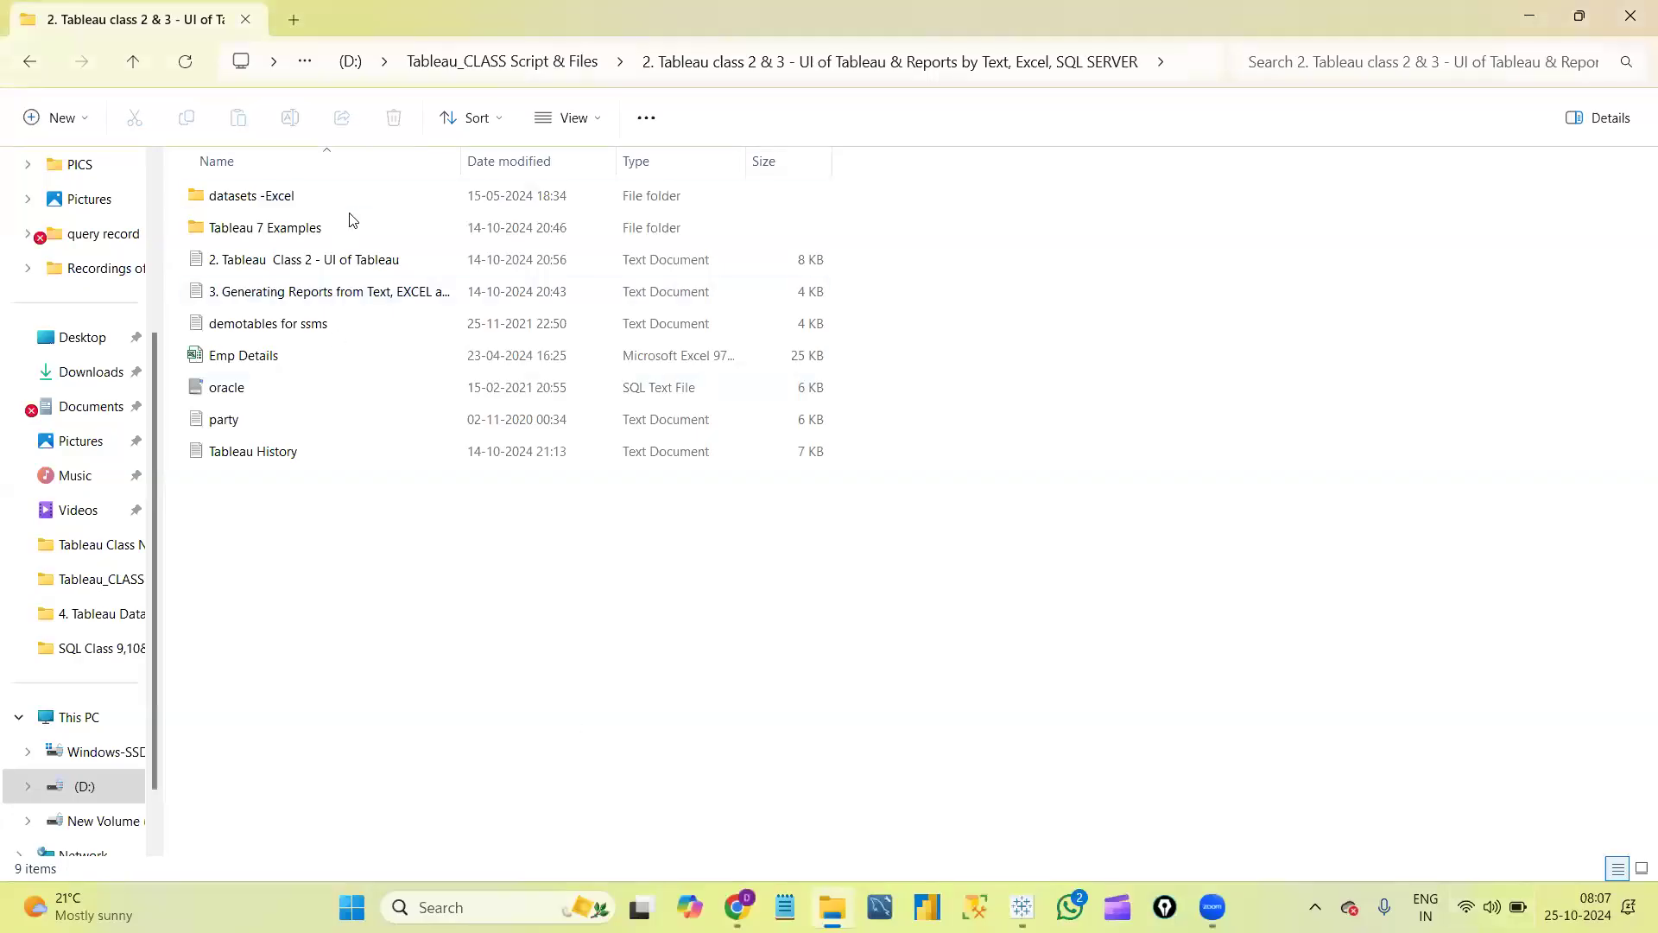
{"action": "left_click", "coordinate": [102, 784]}
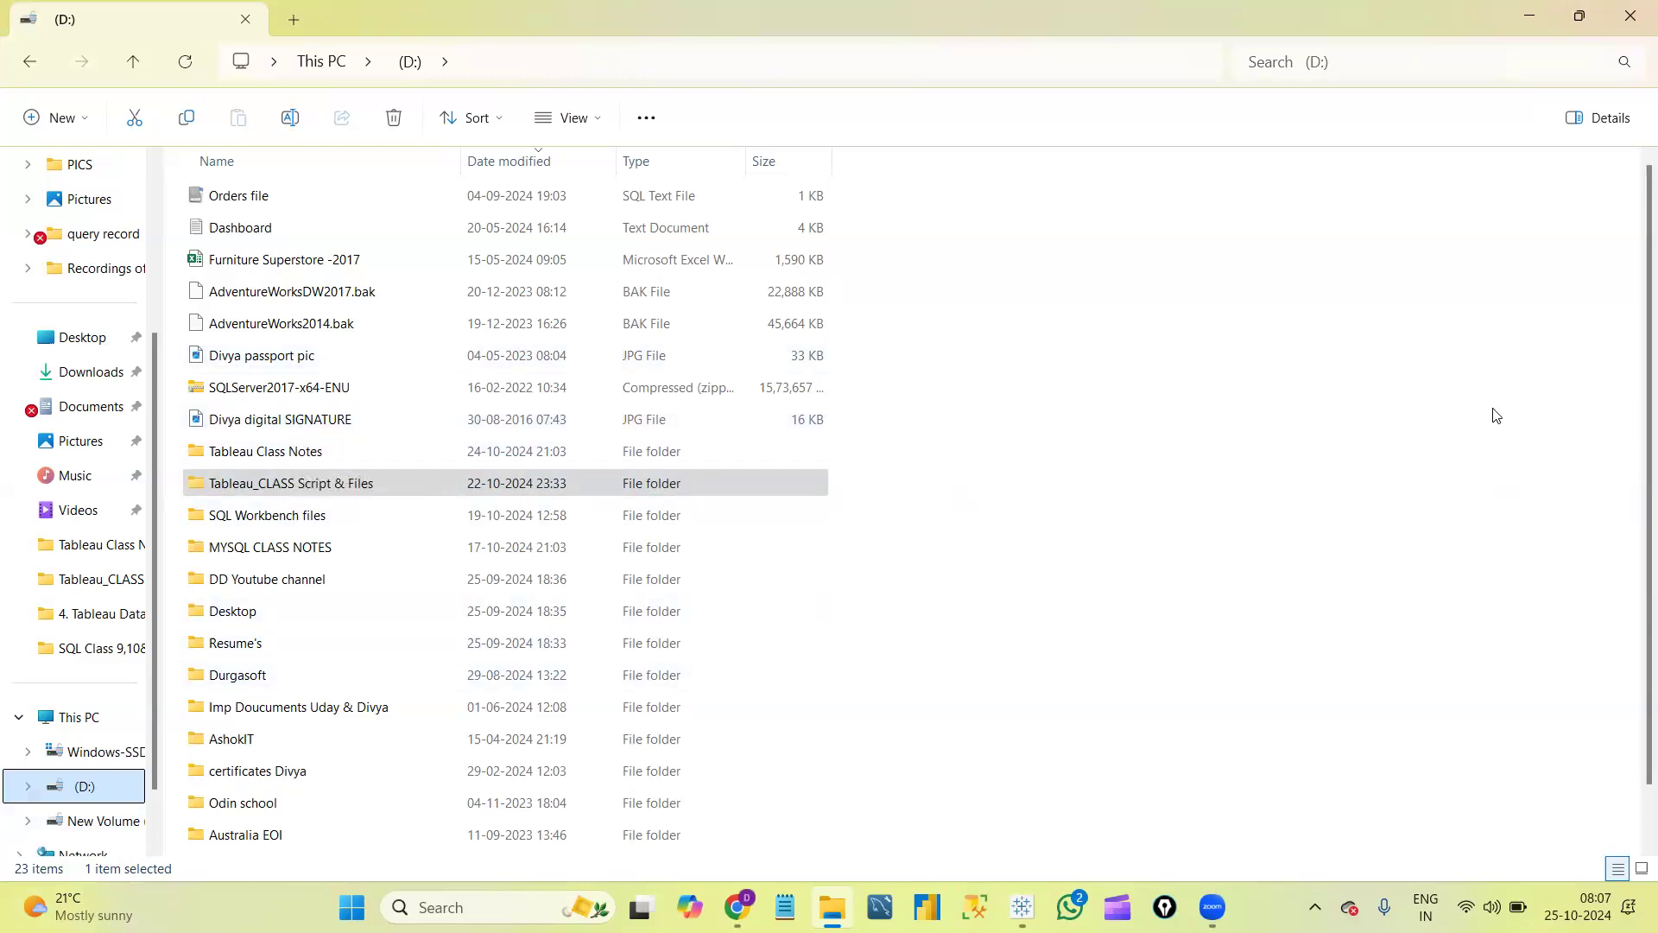
{"action": "scroll", "coordinate": [1633, 404], "scroll_direction": "down", "scroll_amount": 1}
{"action": "scroll", "coordinate": [1635, 363], "scroll_direction": "up", "scroll_amount": 1}
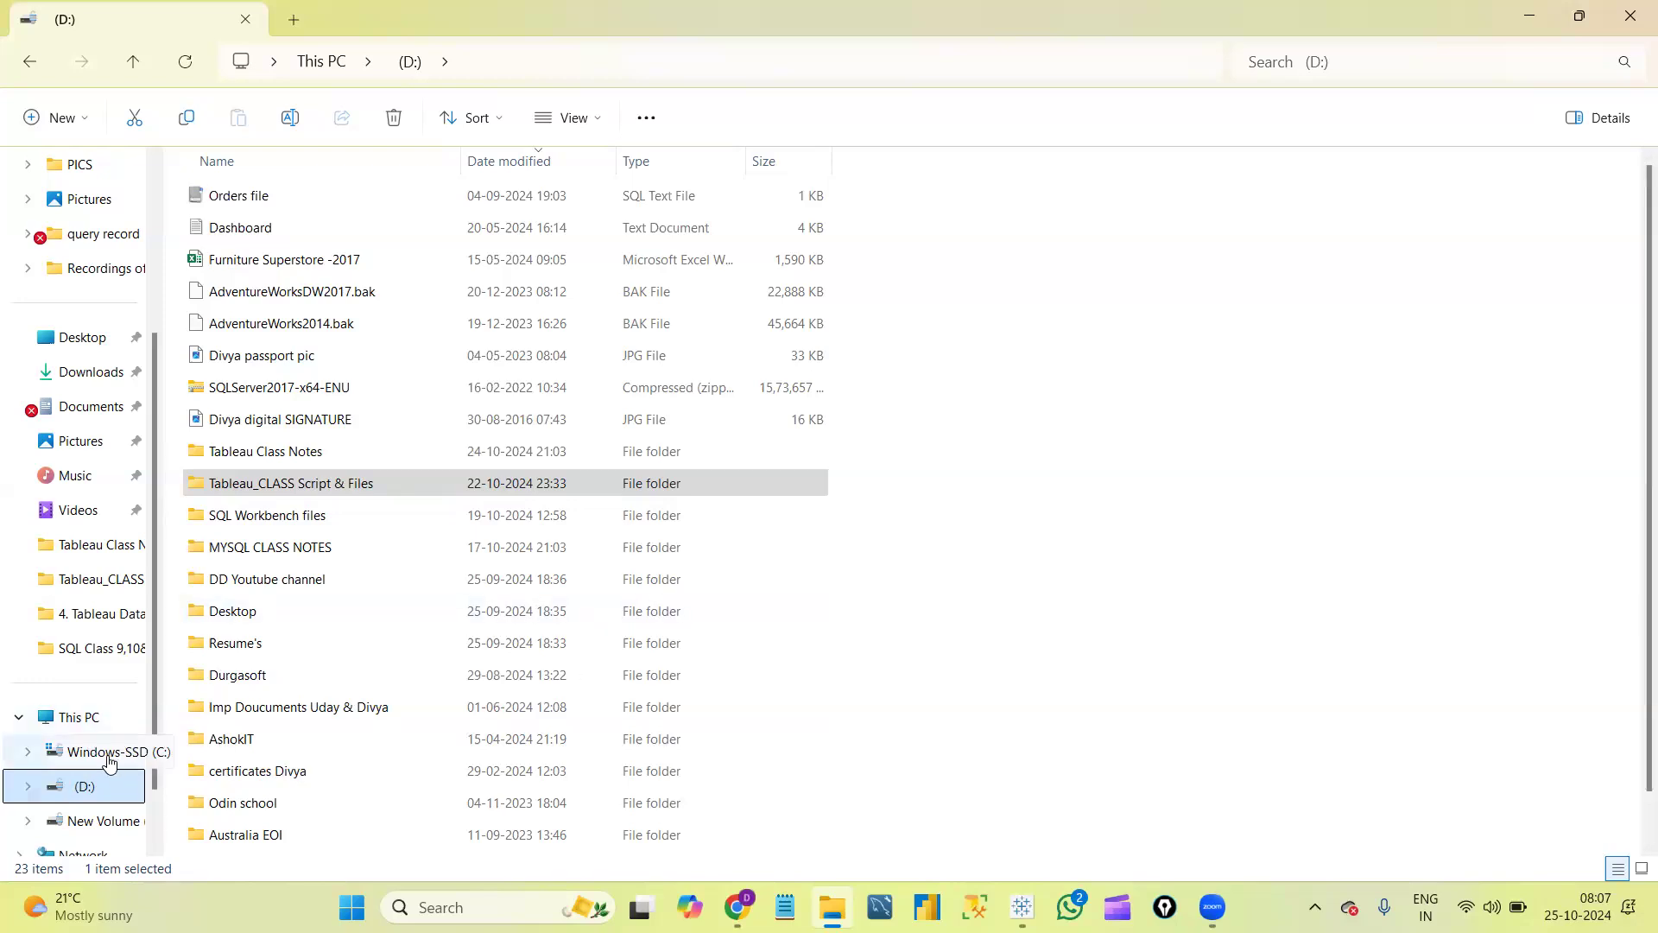
{"action": "left_click", "coordinate": [101, 721]}
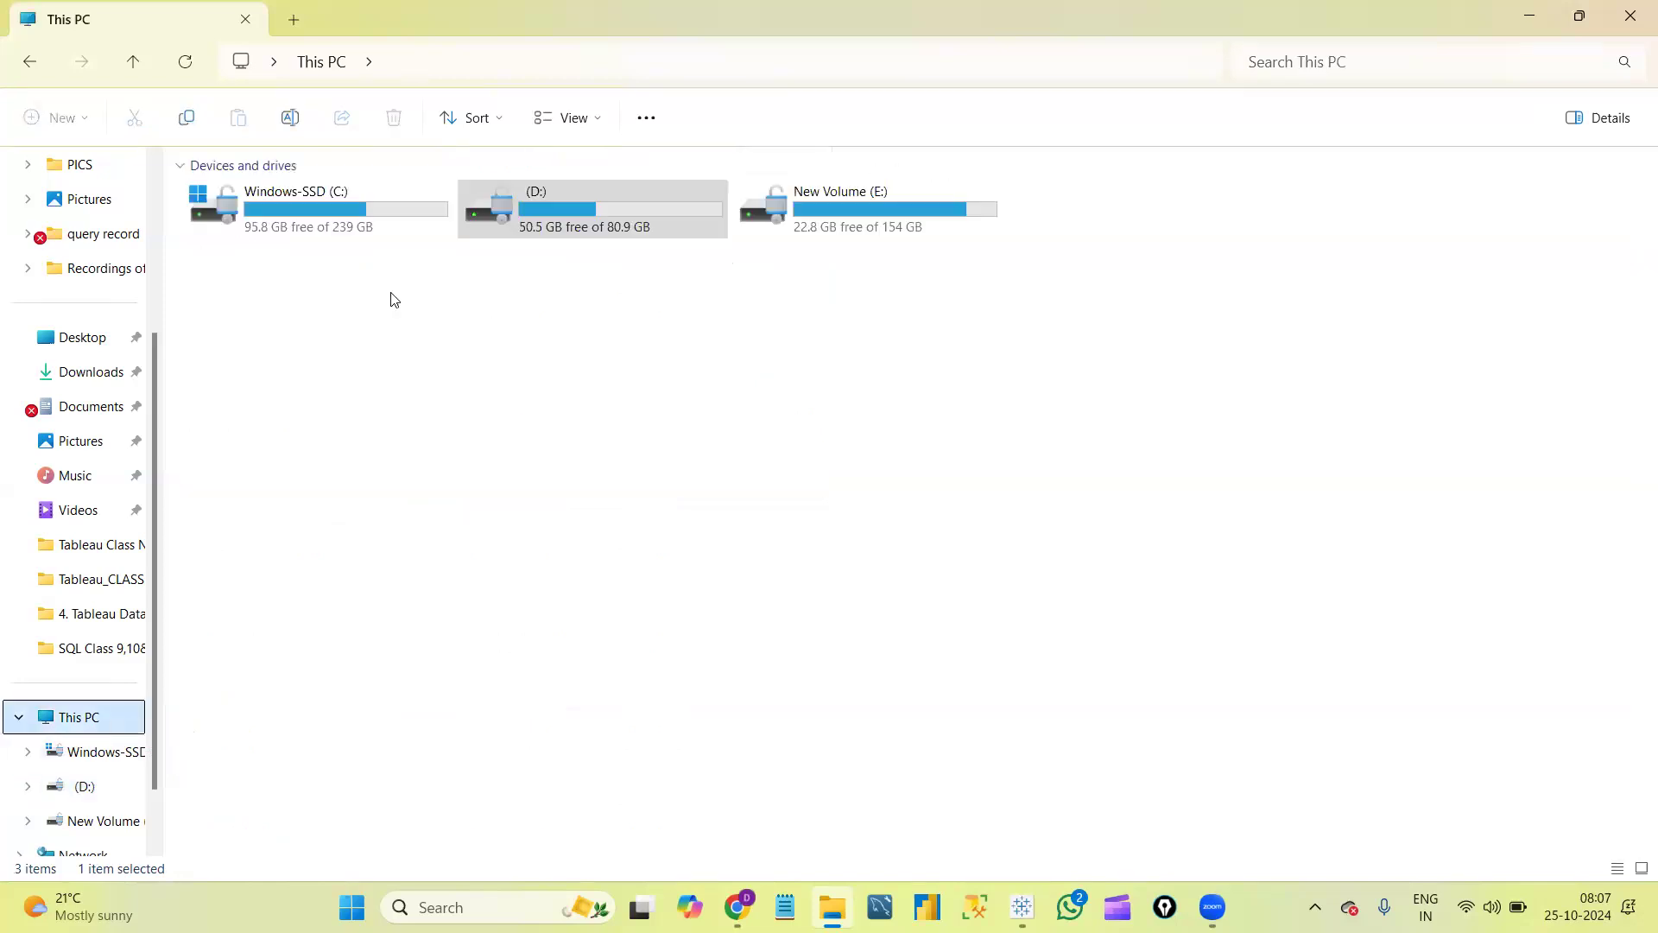
Open the Tableau Index document from the DA_ Index folder on the Desktop.
{"action": "left_click", "coordinate": [84, 346]}
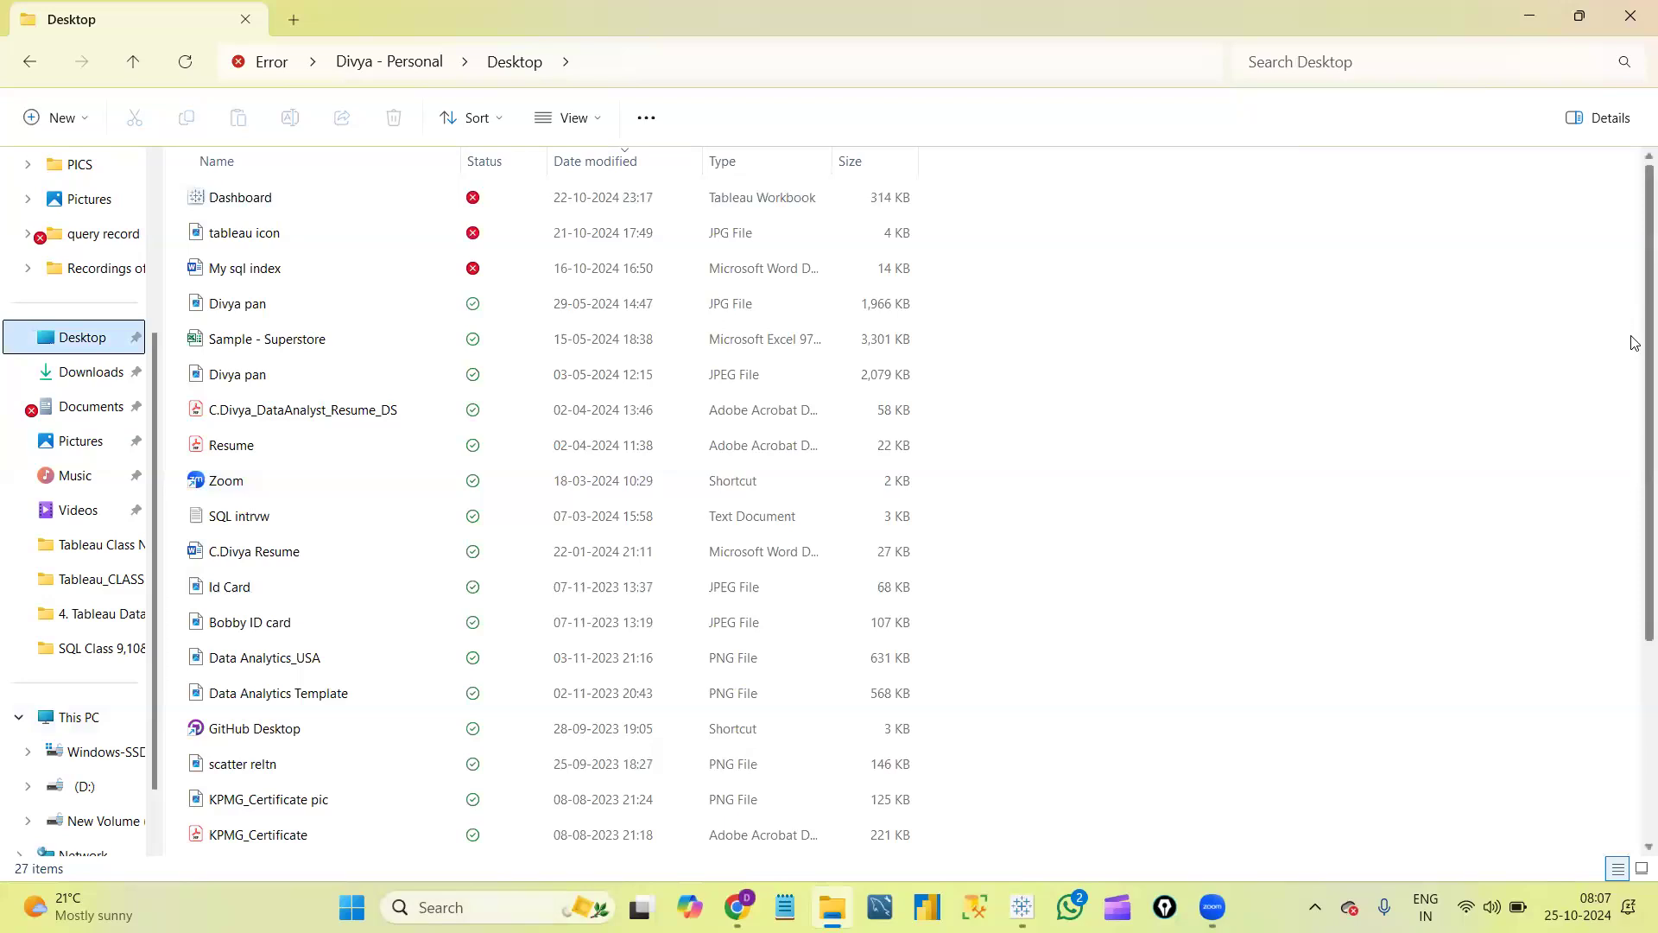
{"action": "scroll", "coordinate": [1635, 518], "scroll_direction": "down", "scroll_amount": 3}
{"action": "scroll", "coordinate": [1635, 539], "scroll_direction": "down", "scroll_amount": 1}
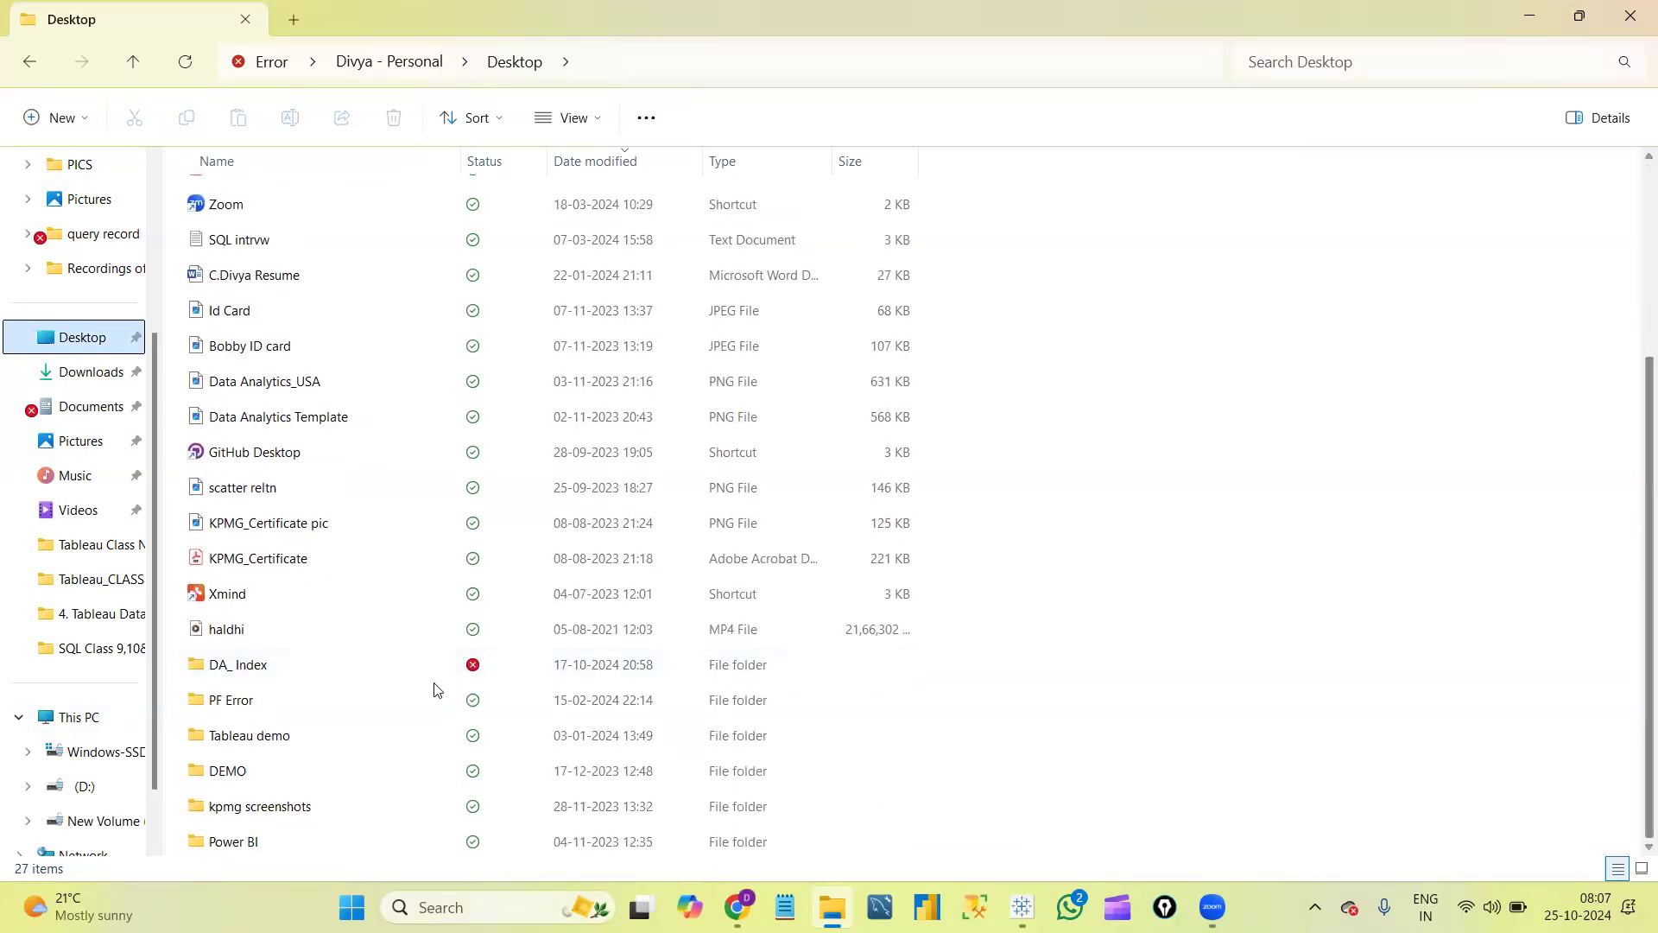
{"action": "left_click", "coordinate": [387, 656]}
{"action": "double_click", "coordinate": [387, 656]}
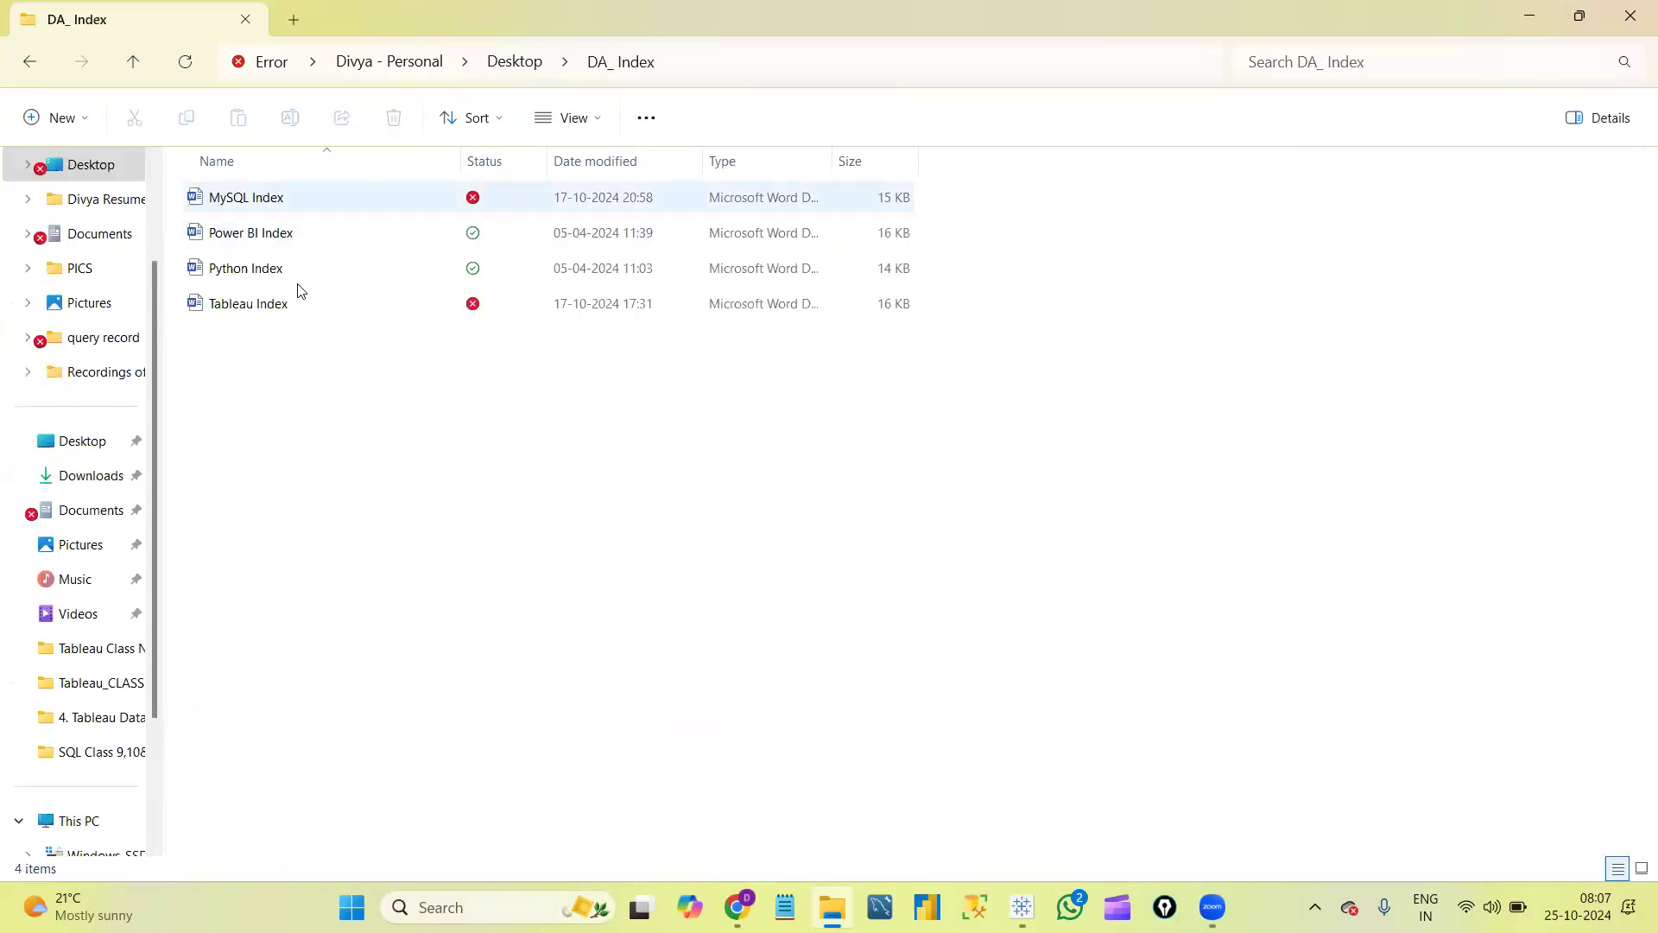
{"action": "double_click", "coordinate": [296, 308]}
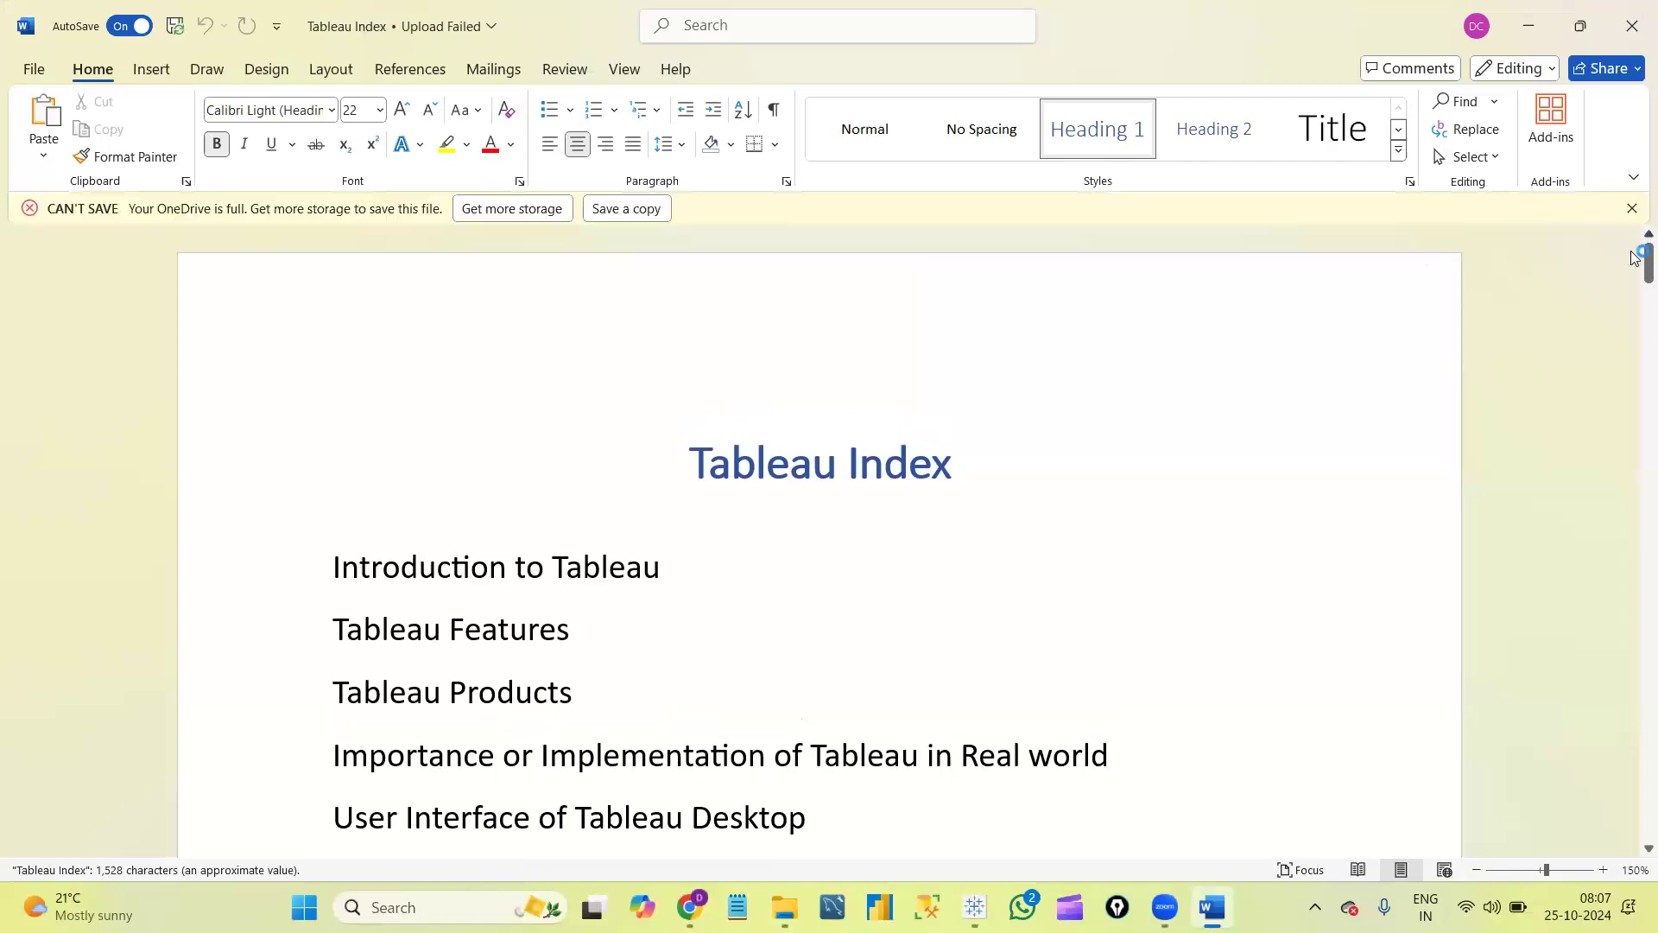
Review the opening index topics by highlighting Introduction to Tableau through User Interface of Tableau Desktop.
{"action": "left_click", "coordinate": [1635, 261]}
{"action": "left_click_drag", "start_coordinate": [1635, 261], "coordinate": [1635, 268]}
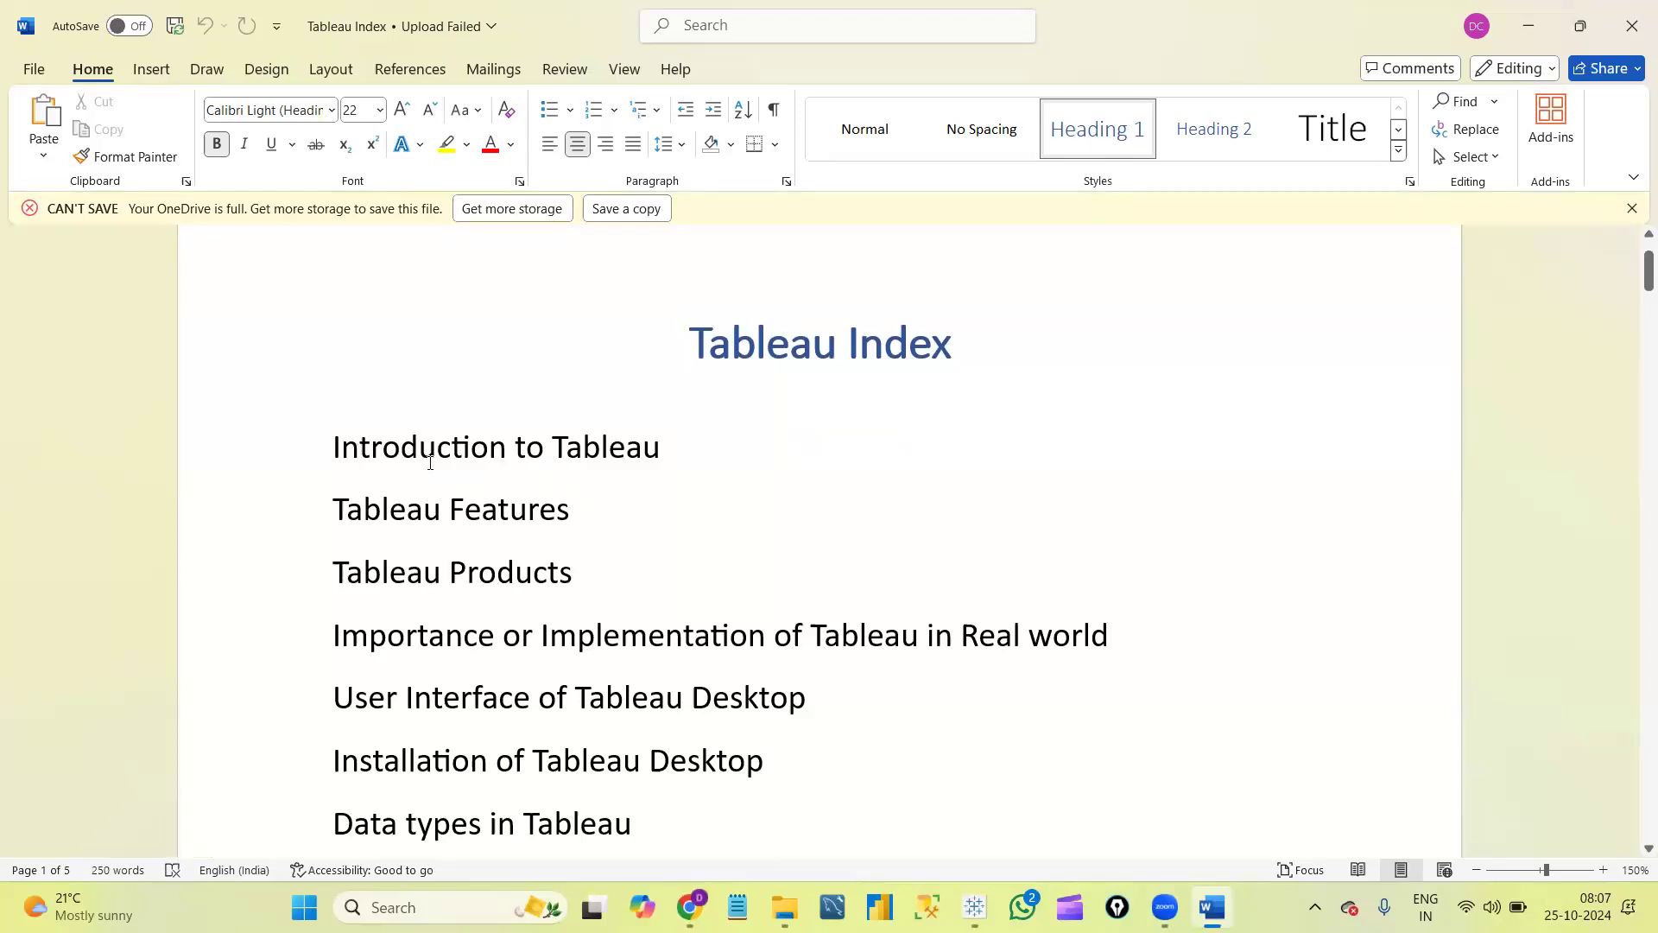
{"action": "left_click_drag", "start_coordinate": [339, 445], "coordinate": [1119, 635]}
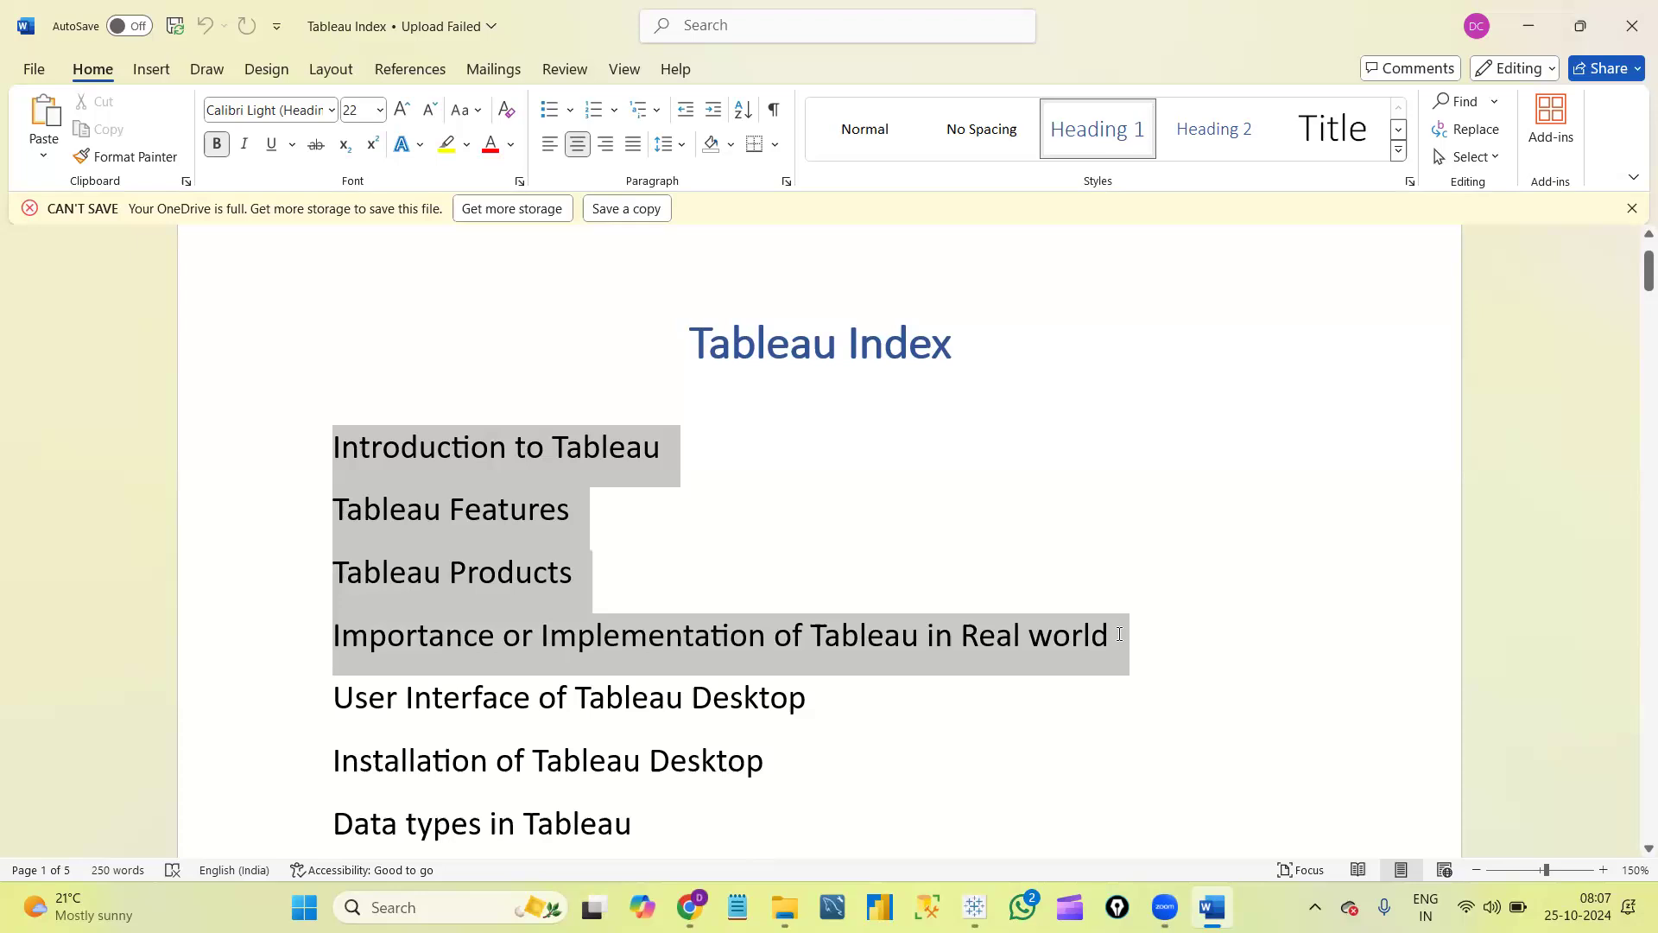
{"action": "left_click_drag", "start_coordinate": [1120, 635], "coordinate": [1100, 697]}
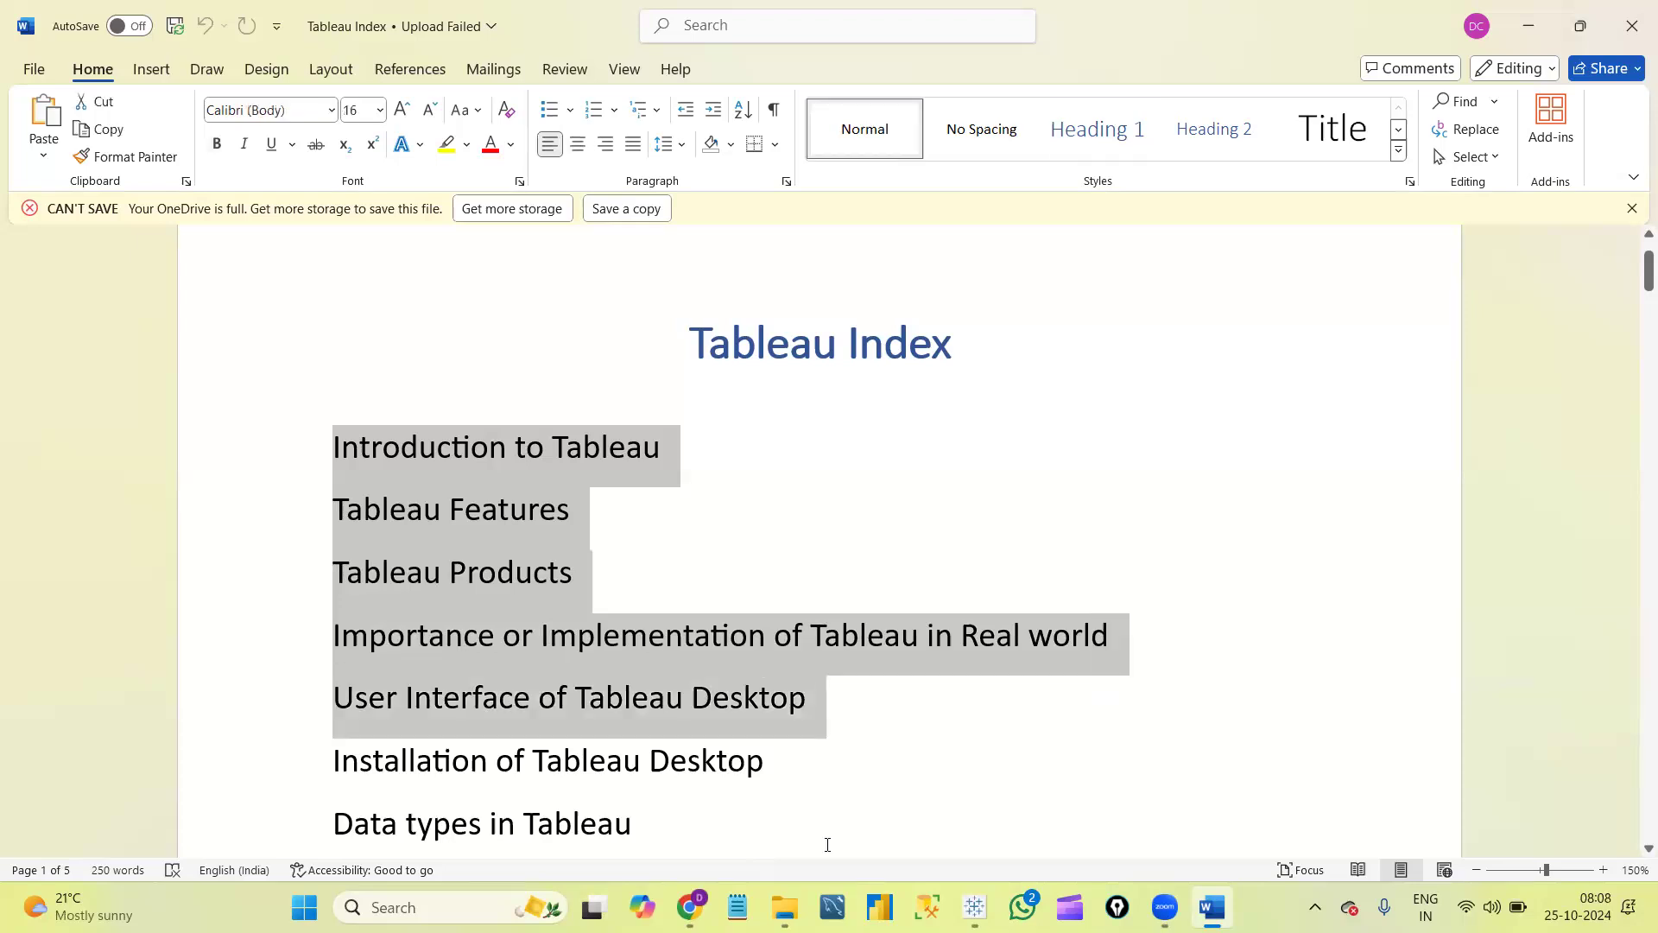
{"action": "left_click", "coordinate": [873, 807]}
Review the topics from Installation of Tableau Desktop through generating reports, highlighting the words Text and Excel.
{"action": "key", "text": "Down"}
{"action": "key", "text": "Down"}
{"action": "key", "text": "Down"}
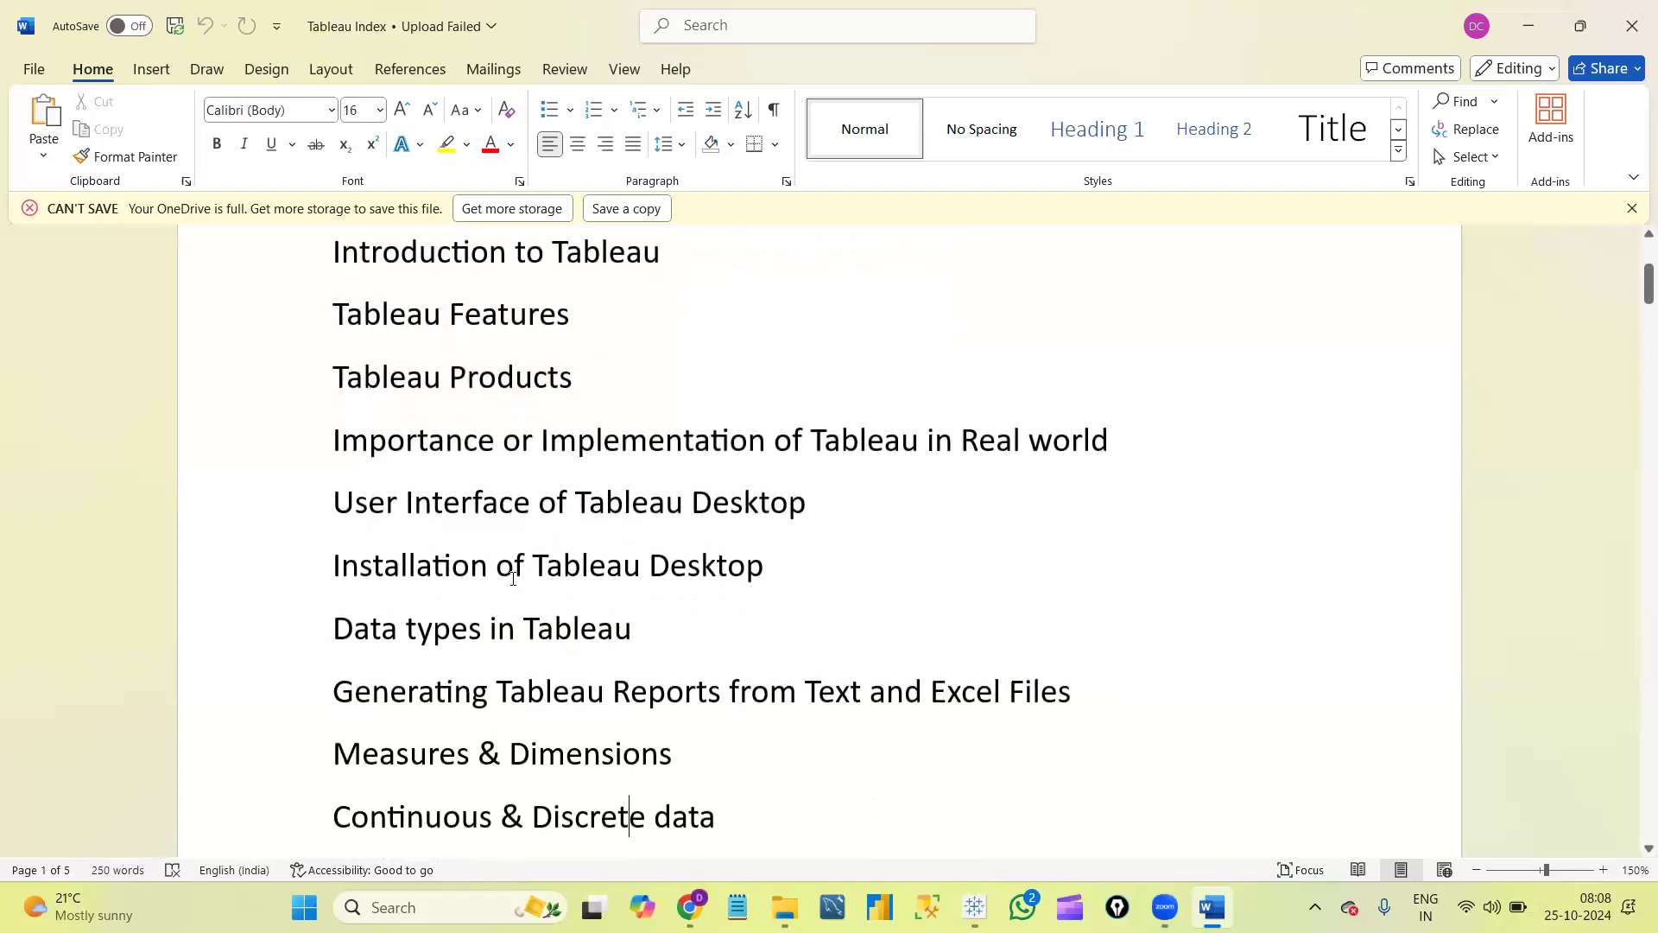
{"action": "triple_click", "coordinate": [851, 582]}
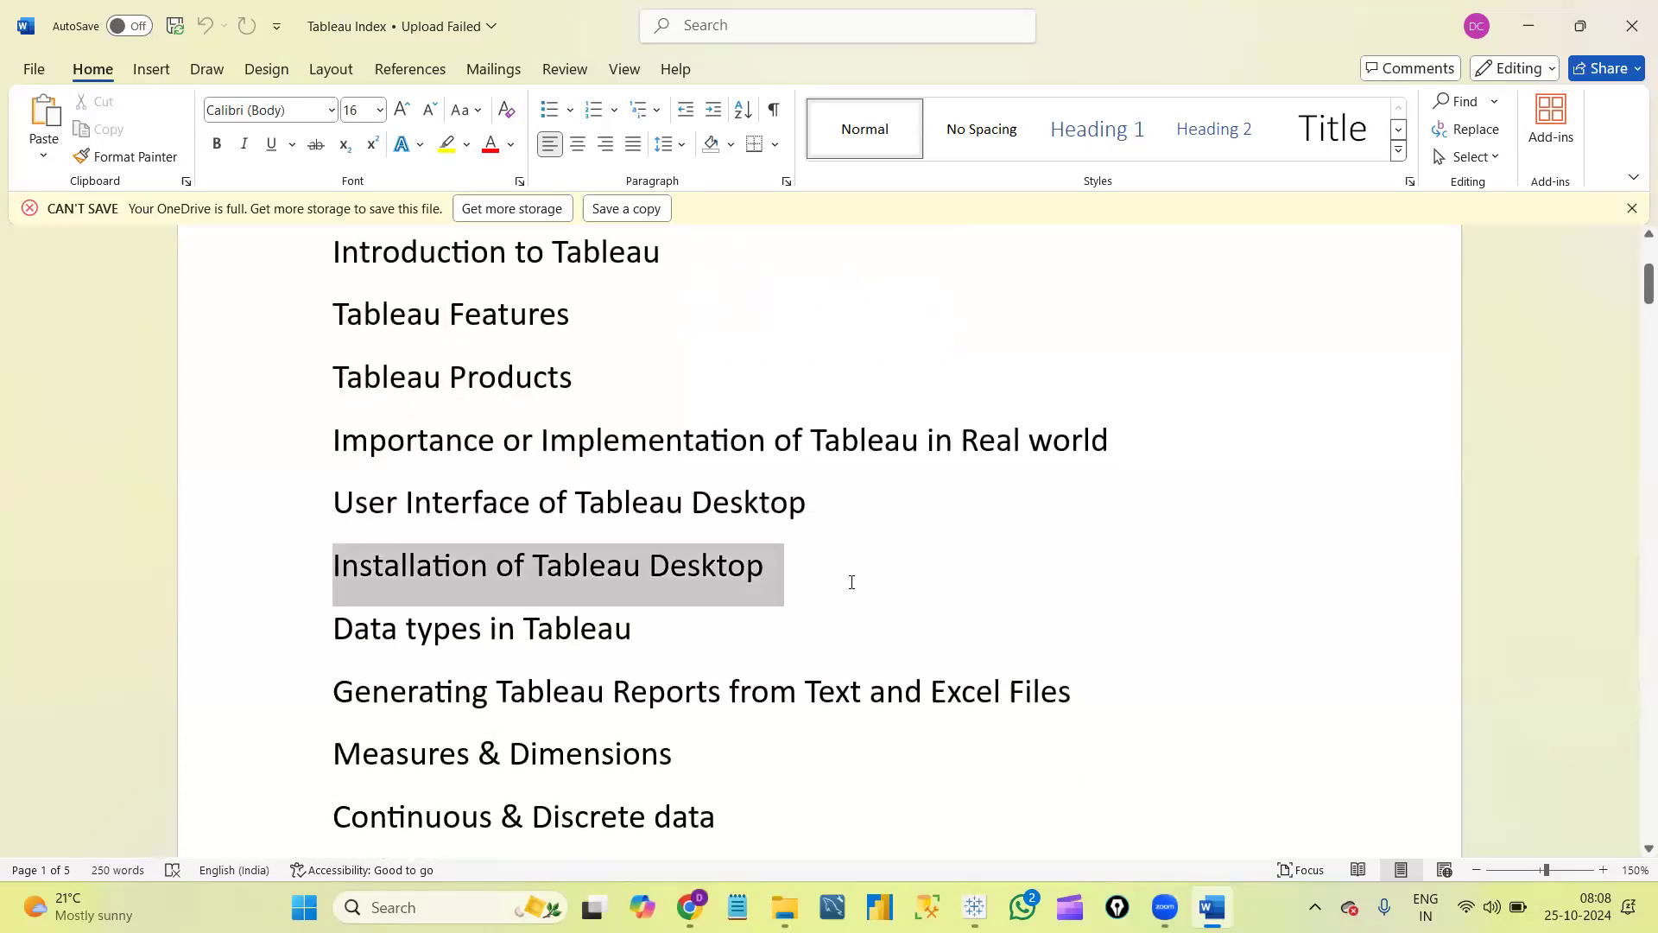
{"action": "left_click_drag", "start_coordinate": [852, 581], "coordinate": [839, 644]}
{"action": "left_click_drag", "start_coordinate": [1023, 665], "coordinate": [1042, 701]}
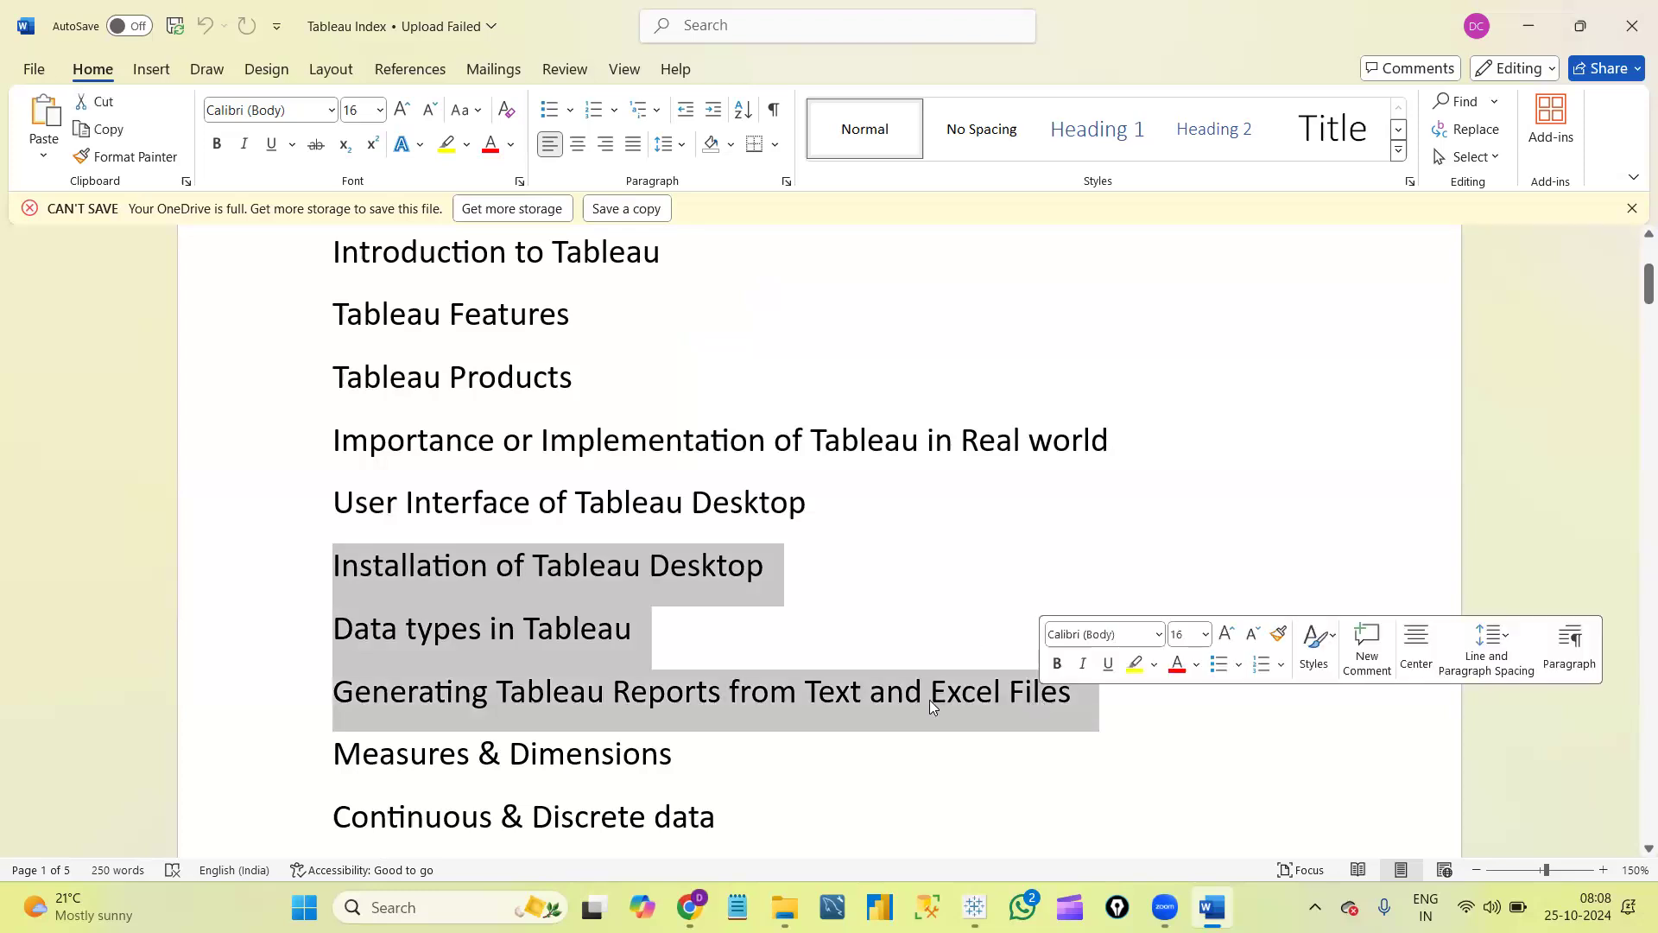
{"action": "double_click", "coordinate": [843, 689]}
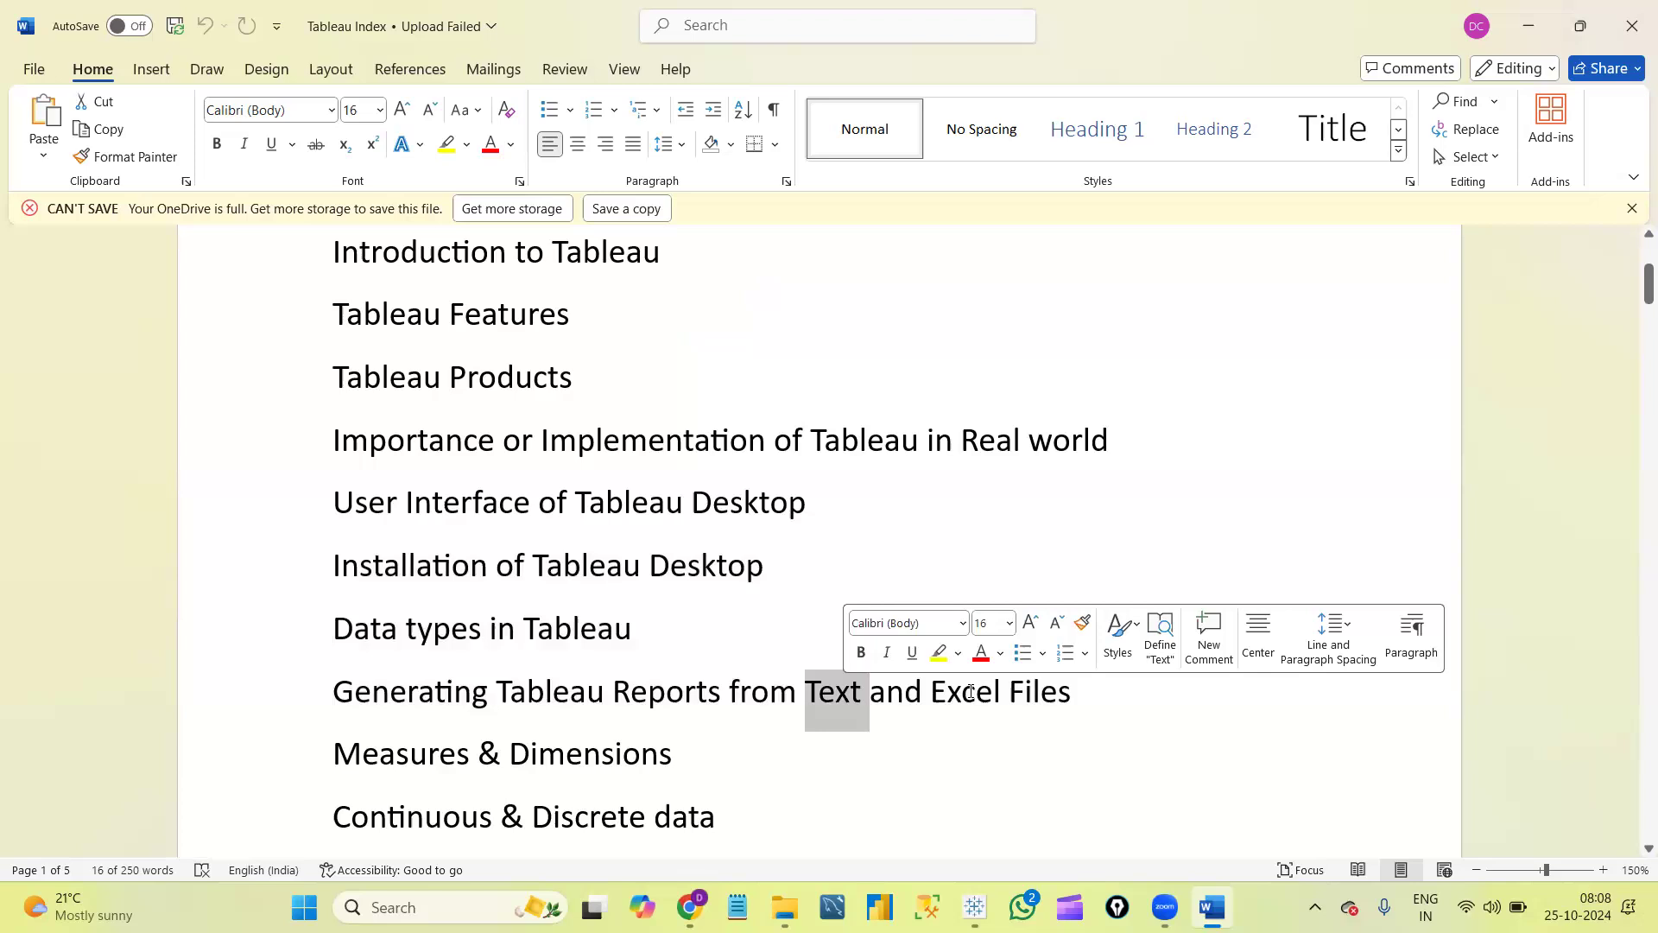
{"action": "double_click", "coordinate": [966, 691]}
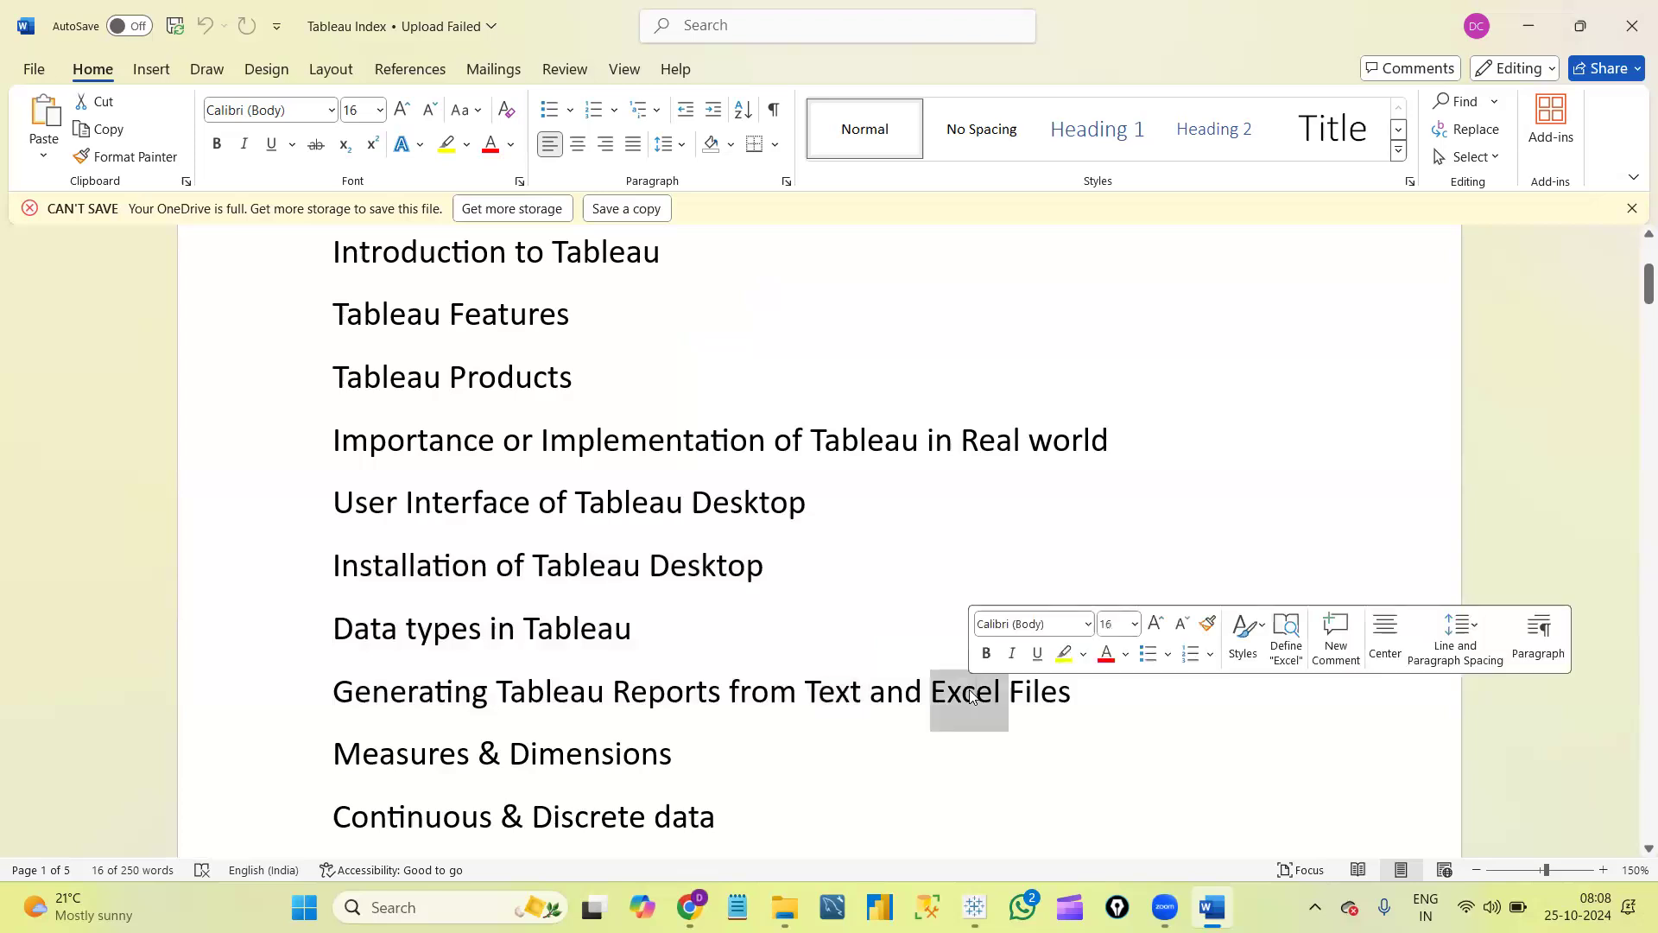
{"action": "left_click", "coordinate": [651, 766]}
Review the shelf and marks card topics by highlighting Row shelf & column shelf through ToolTip.
{"action": "scroll", "coordinate": [652, 766], "scroll_direction": "down", "scroll_amount": 2}
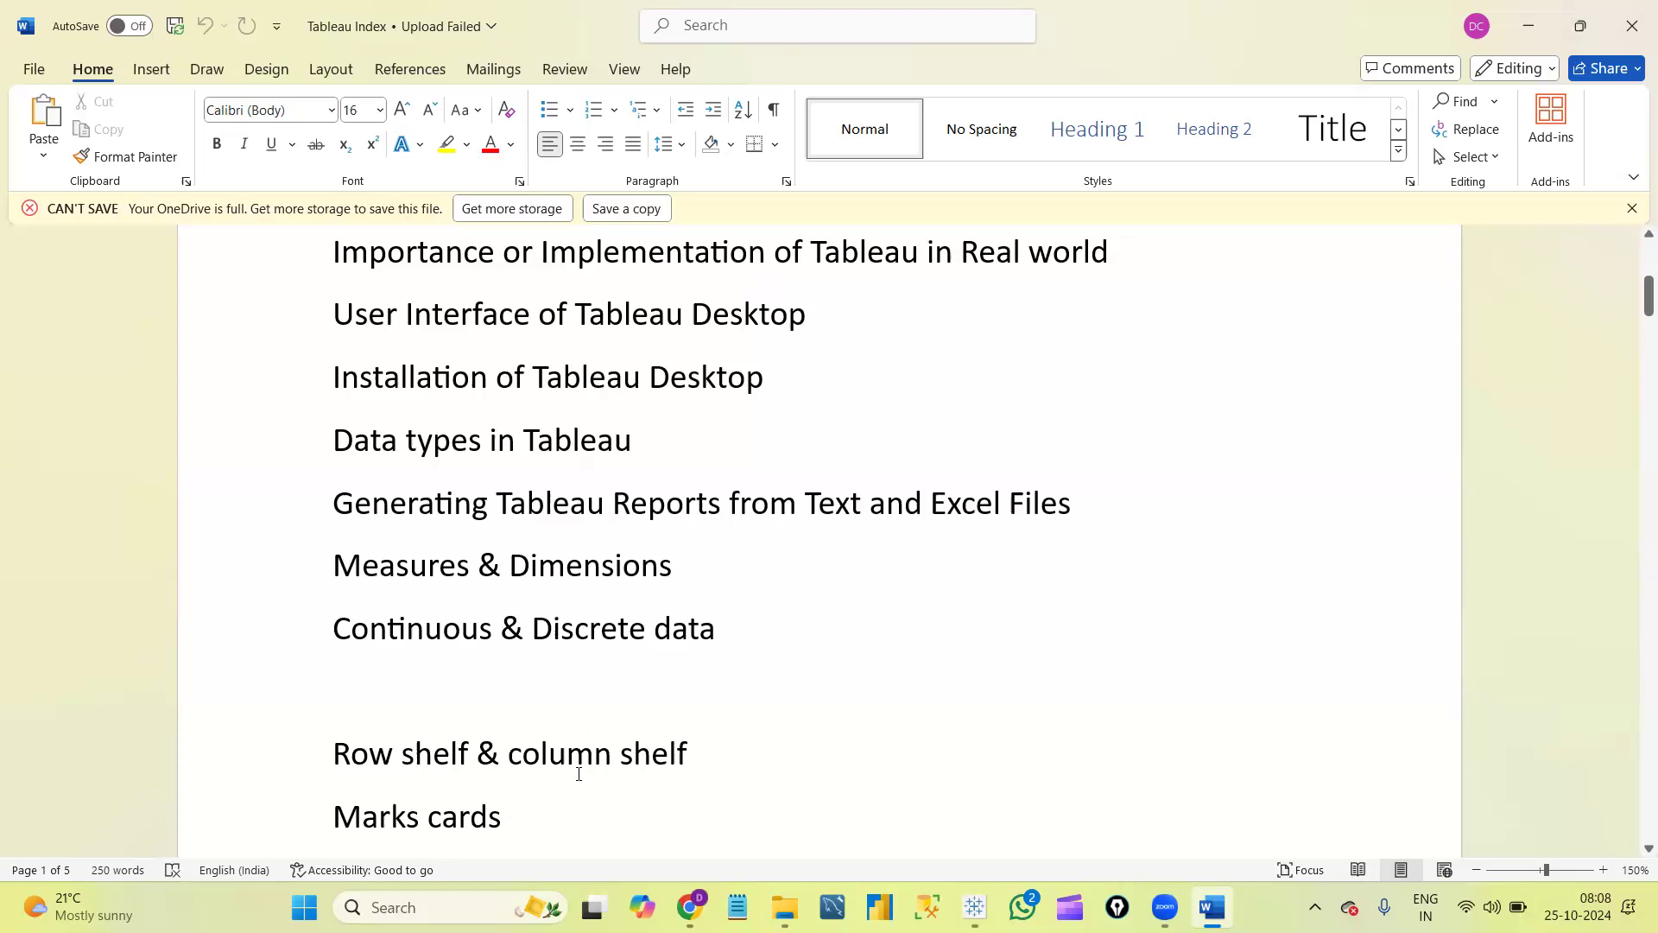
{"action": "key", "text": "Return"}
{"action": "type", "text": "color"}
{"action": "key", "text": "Return"}
{"action": "type", "text": "size"}
{"action": "key", "text": "Return"}
{"action": "type", "text": "Label"}
{"action": "key", "text": "Return"}
{"action": "type", "text": "ToolTip"}
{"action": "left_click_drag", "start_coordinate": [345, 454], "coordinate": [445, 764]}
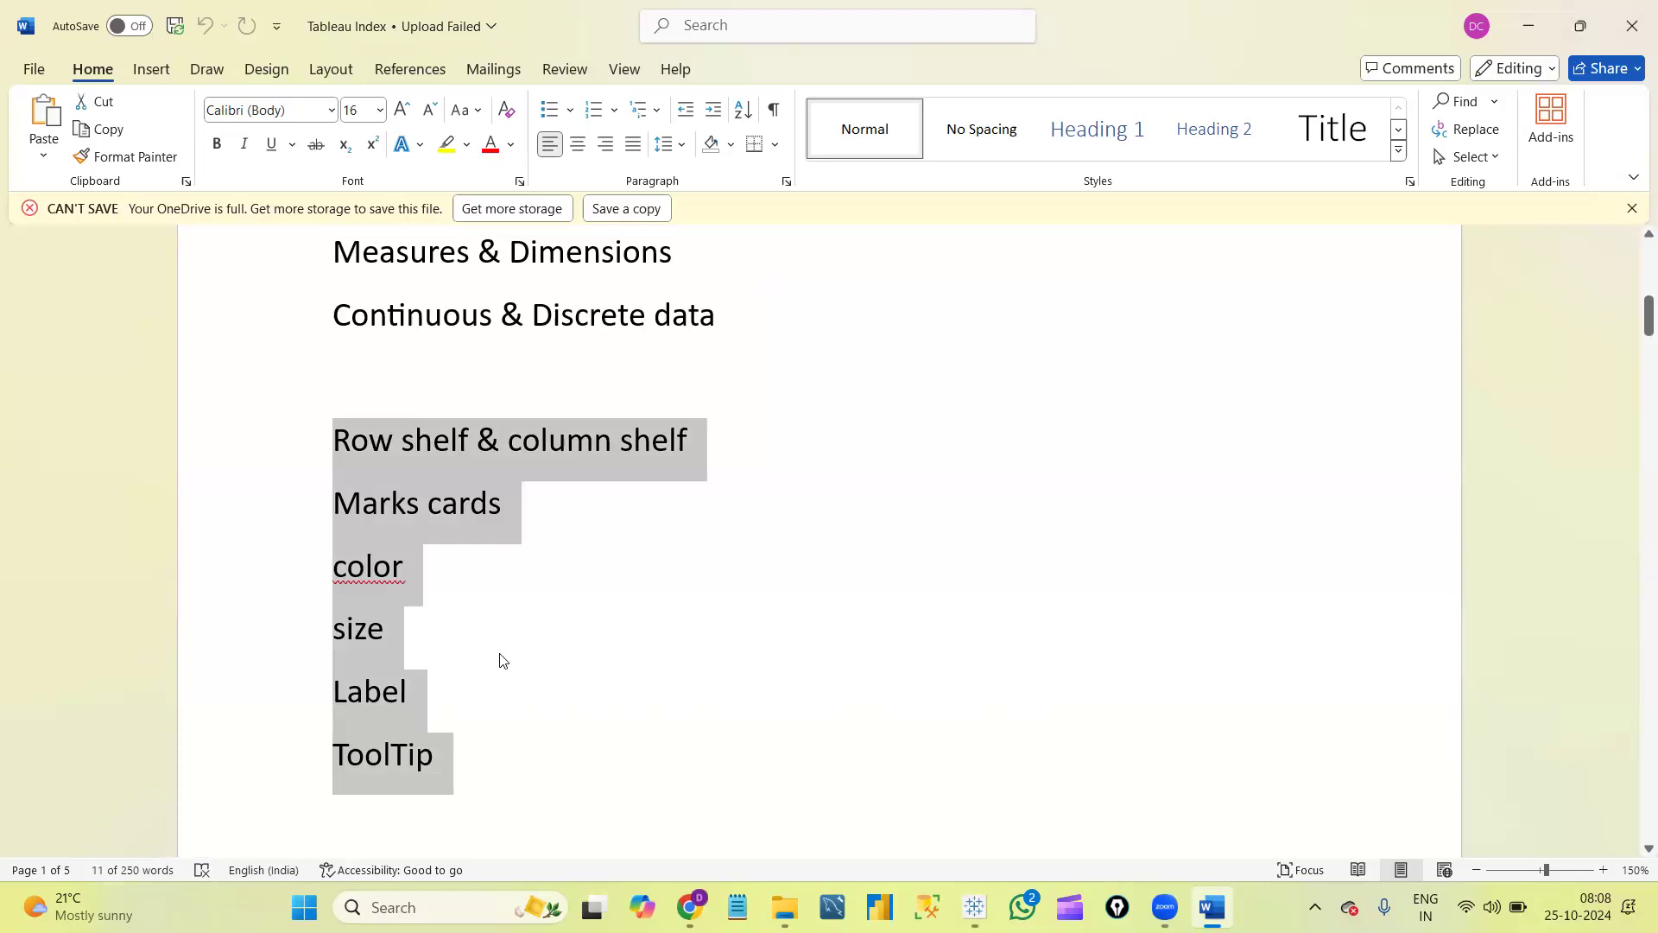
{"action": "left_click", "coordinate": [501, 656]}
Review the topics on Tableau Architecture, SQL Server basics and generating Tableau reports from SQL Server by highlighting them.
{"action": "scroll", "coordinate": [499, 652], "scroll_direction": "down", "scroll_amount": 6}
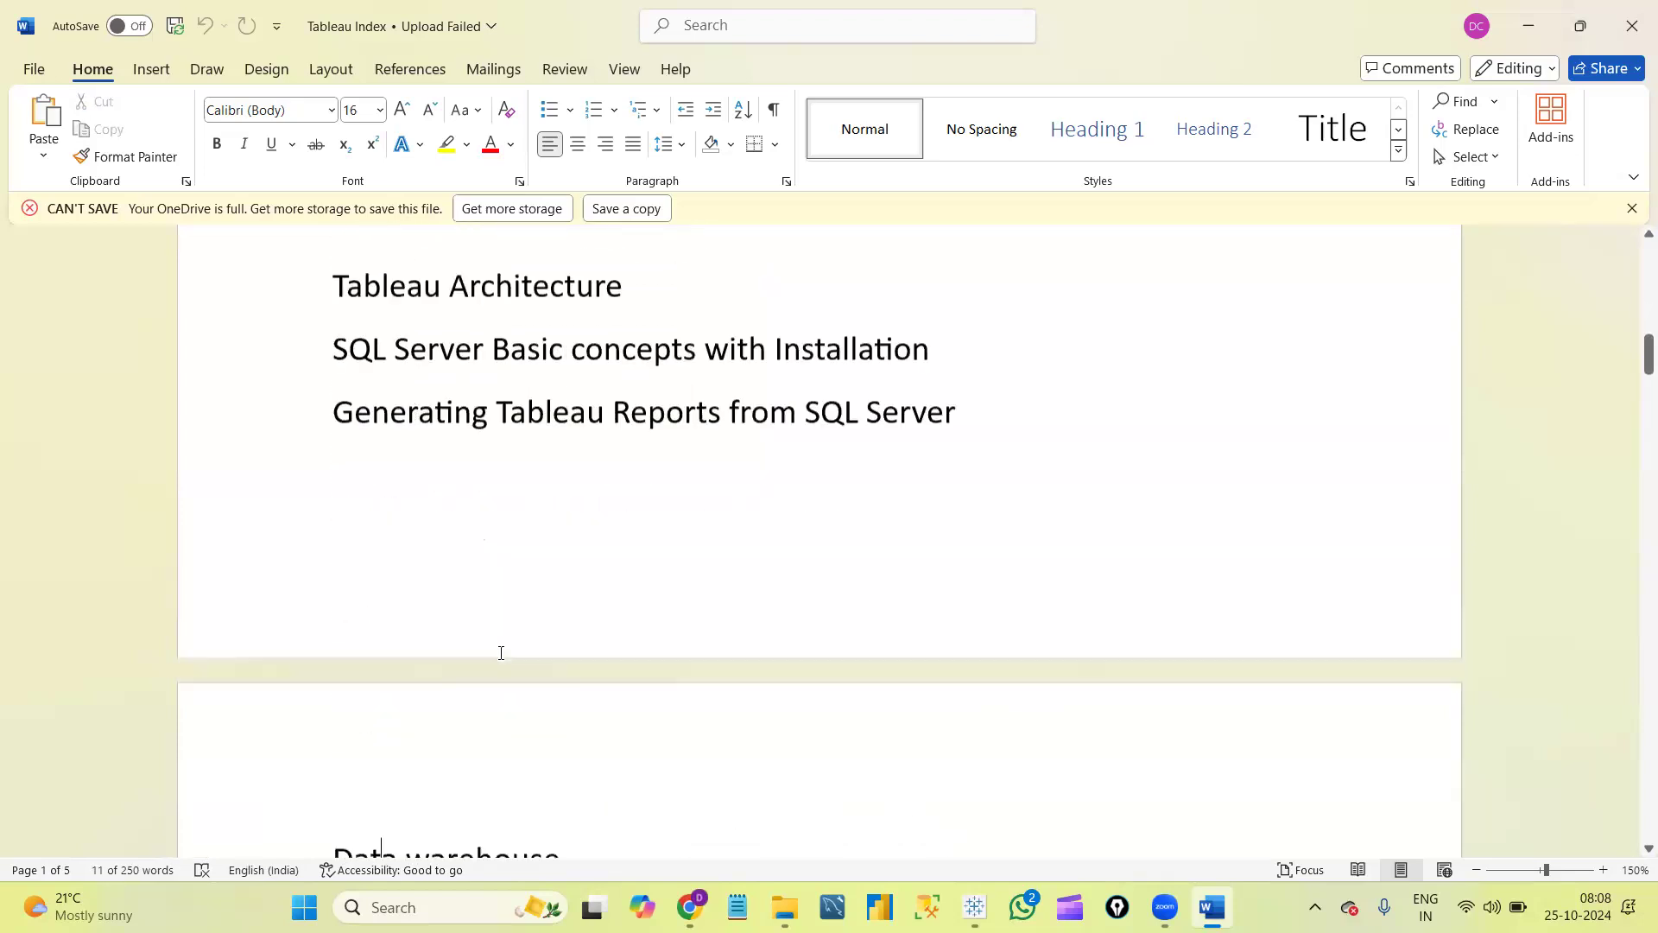
{"action": "left_click_drag", "start_coordinate": [345, 243], "coordinate": [899, 562]}
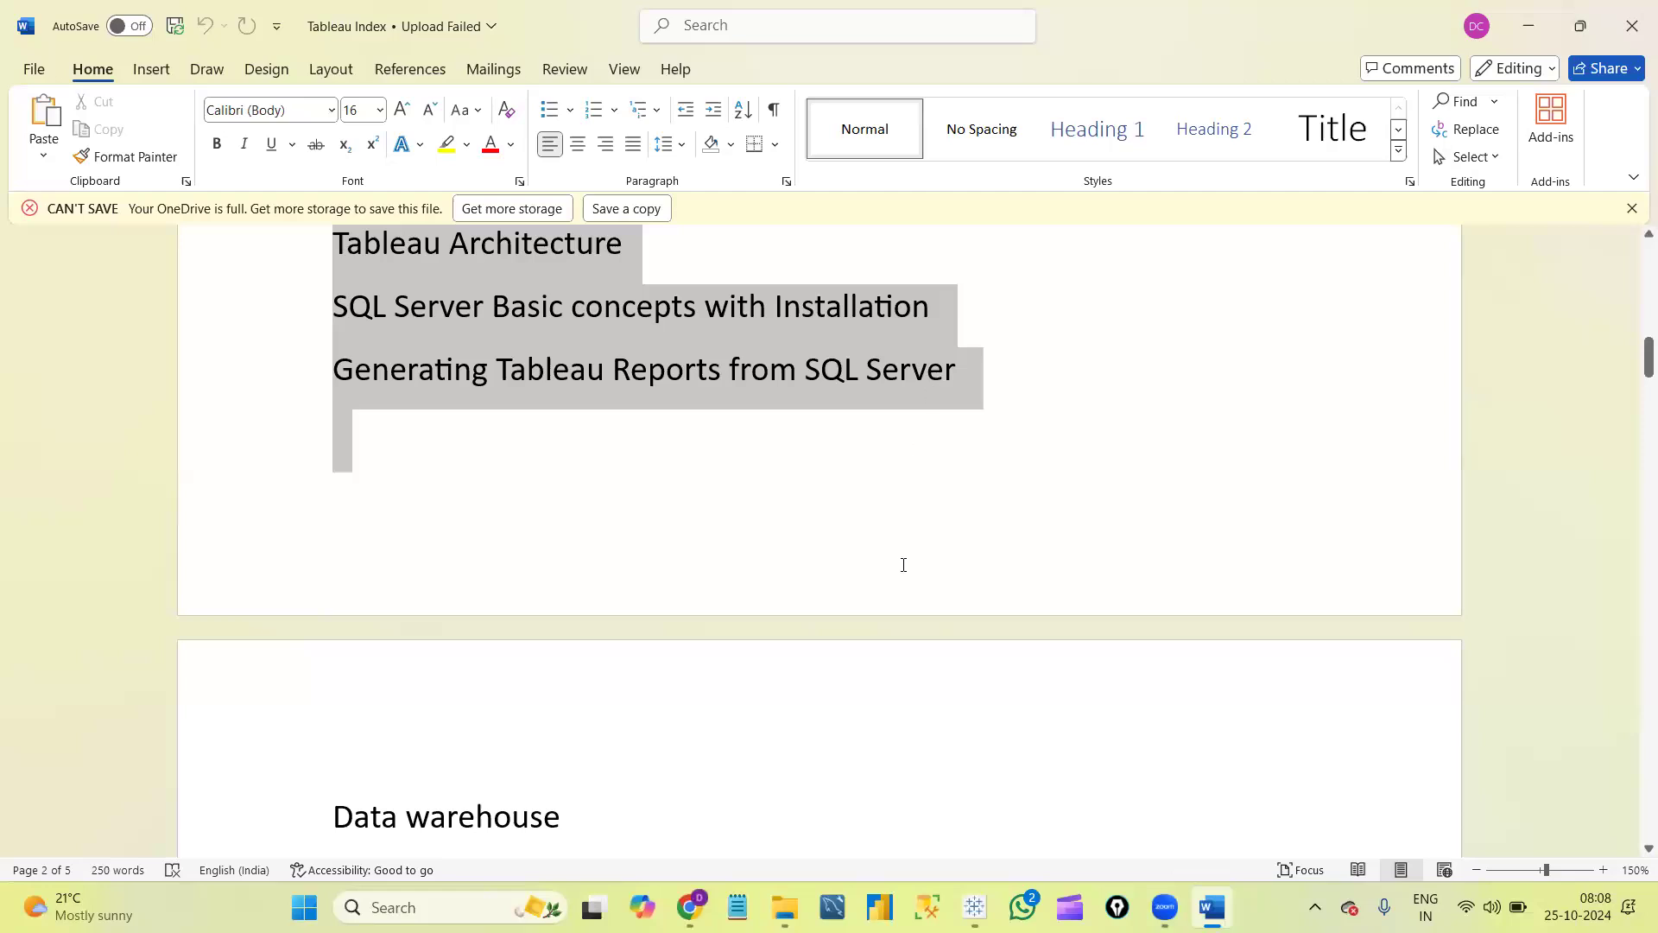
{"action": "left_click", "coordinate": [753, 820]}
Review the database topics from Data warehouse and OLTP - OLAP through Restoring Data warehouse in SQL Server, highlighting them in turn.
{"action": "scroll", "coordinate": [753, 820], "scroll_direction": "down", "scroll_amount": 3}
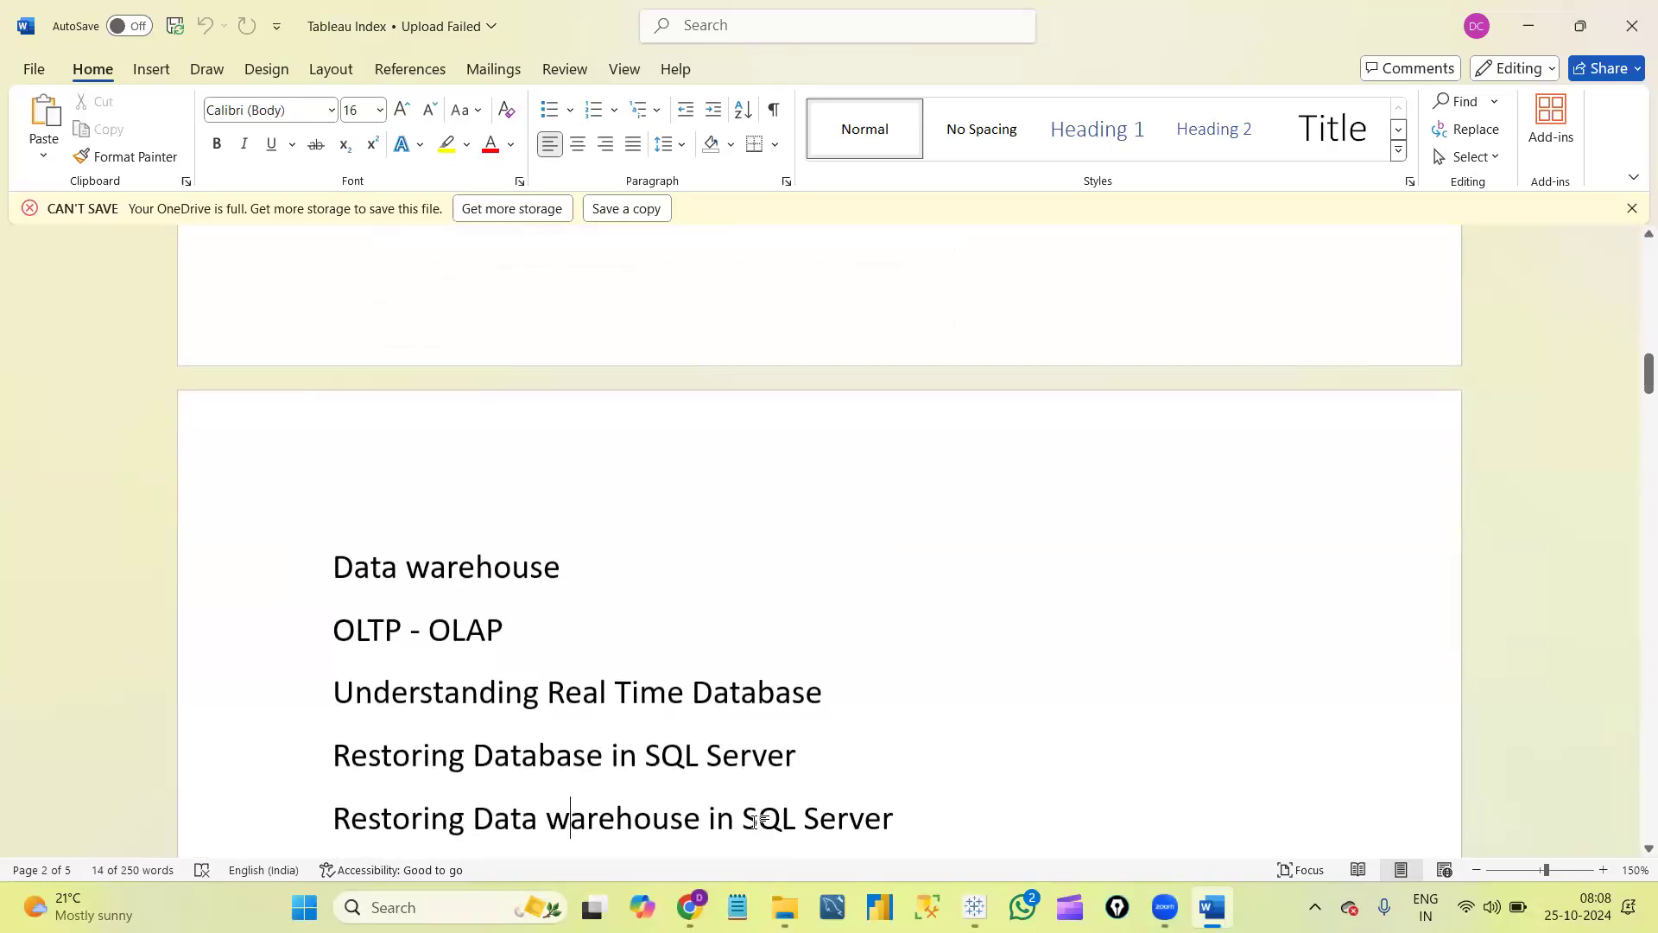
{"action": "left_click_drag", "start_coordinate": [329, 499], "coordinate": [560, 586]}
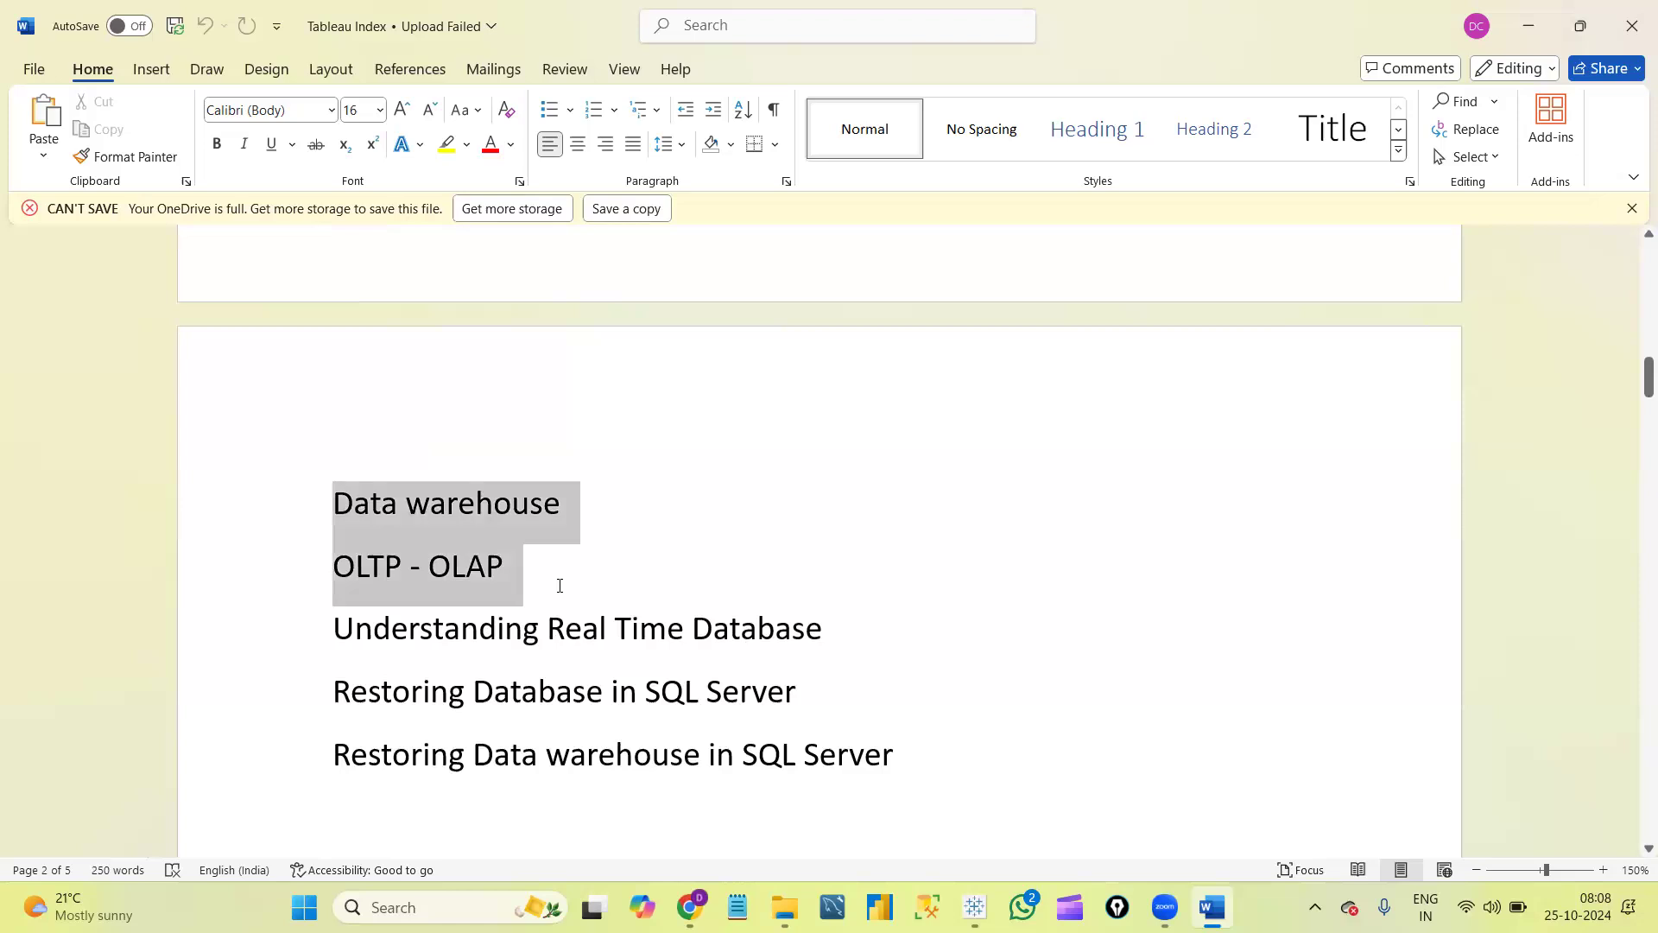
{"action": "double_click", "coordinate": [475, 509]}
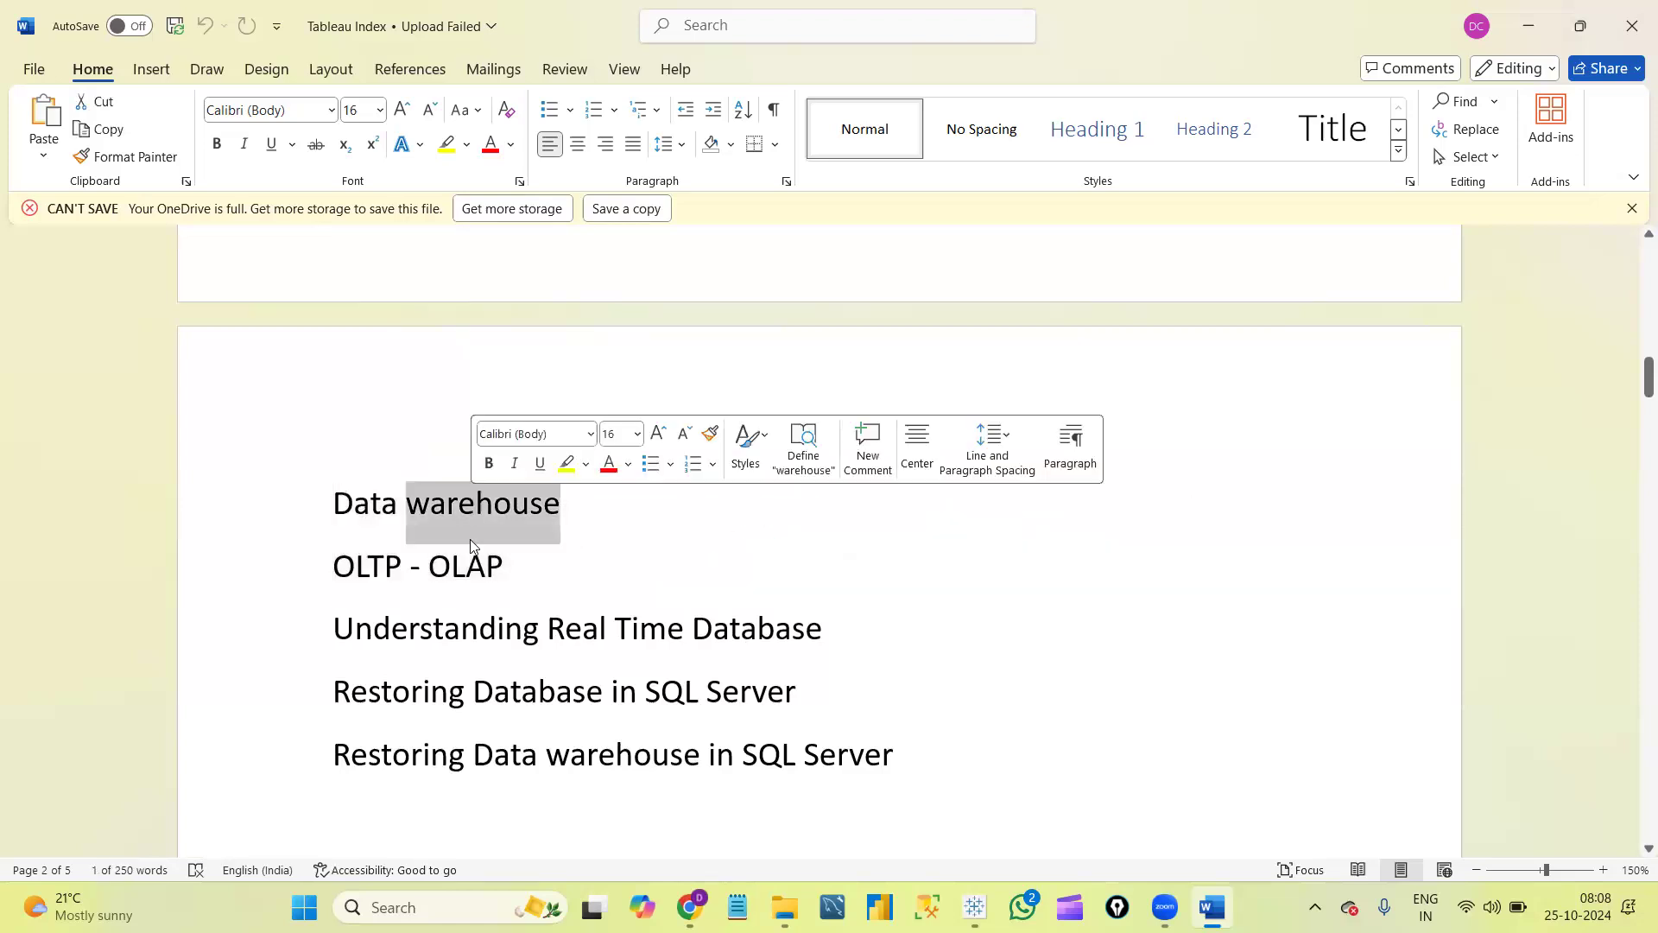
{"action": "left_click", "coordinate": [493, 580]}
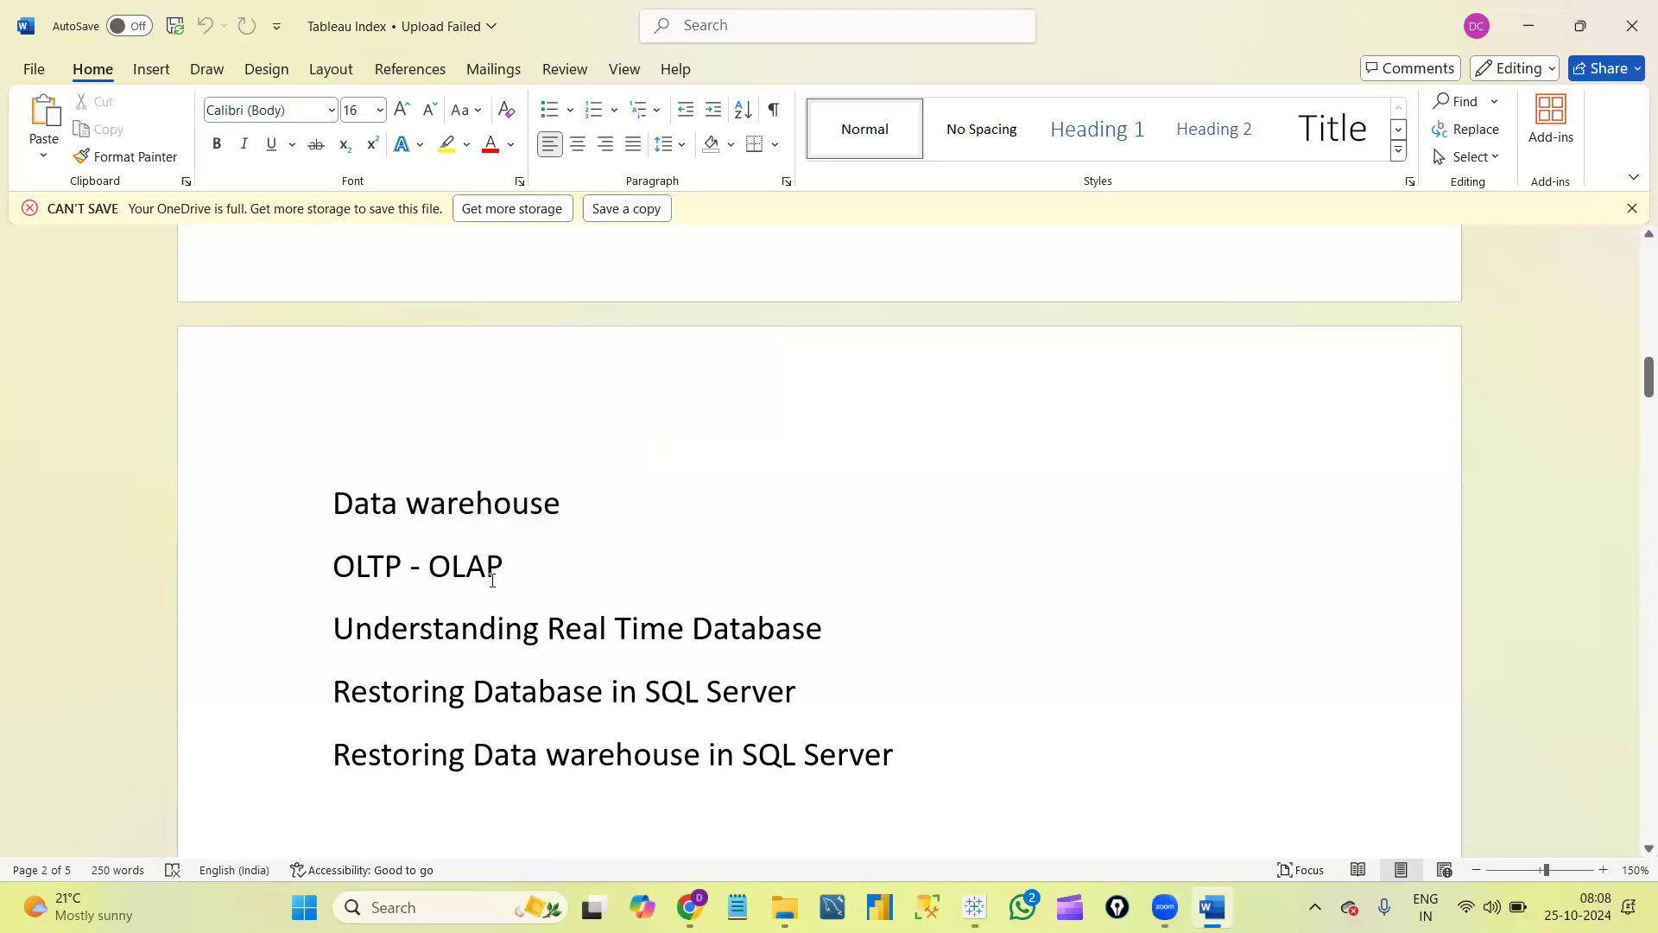
{"action": "key", "text": "ctrl+Down"}
{"action": "left_click", "coordinate": [832, 633], "text": "shift"}
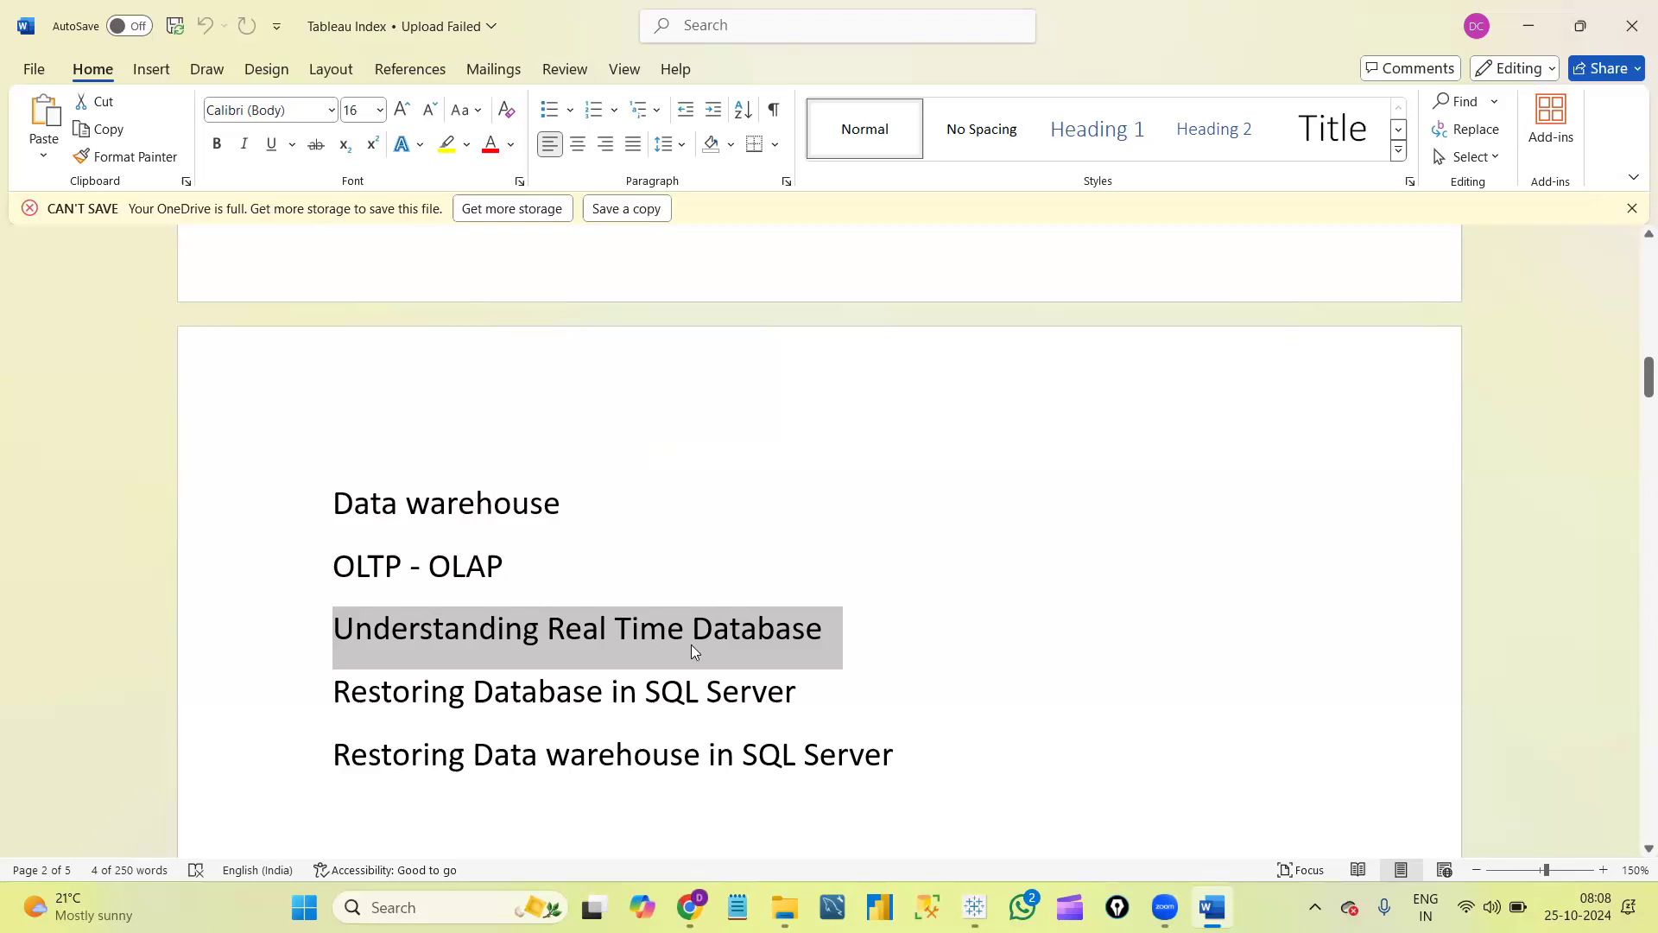
{"action": "double_click", "coordinate": [597, 634]}
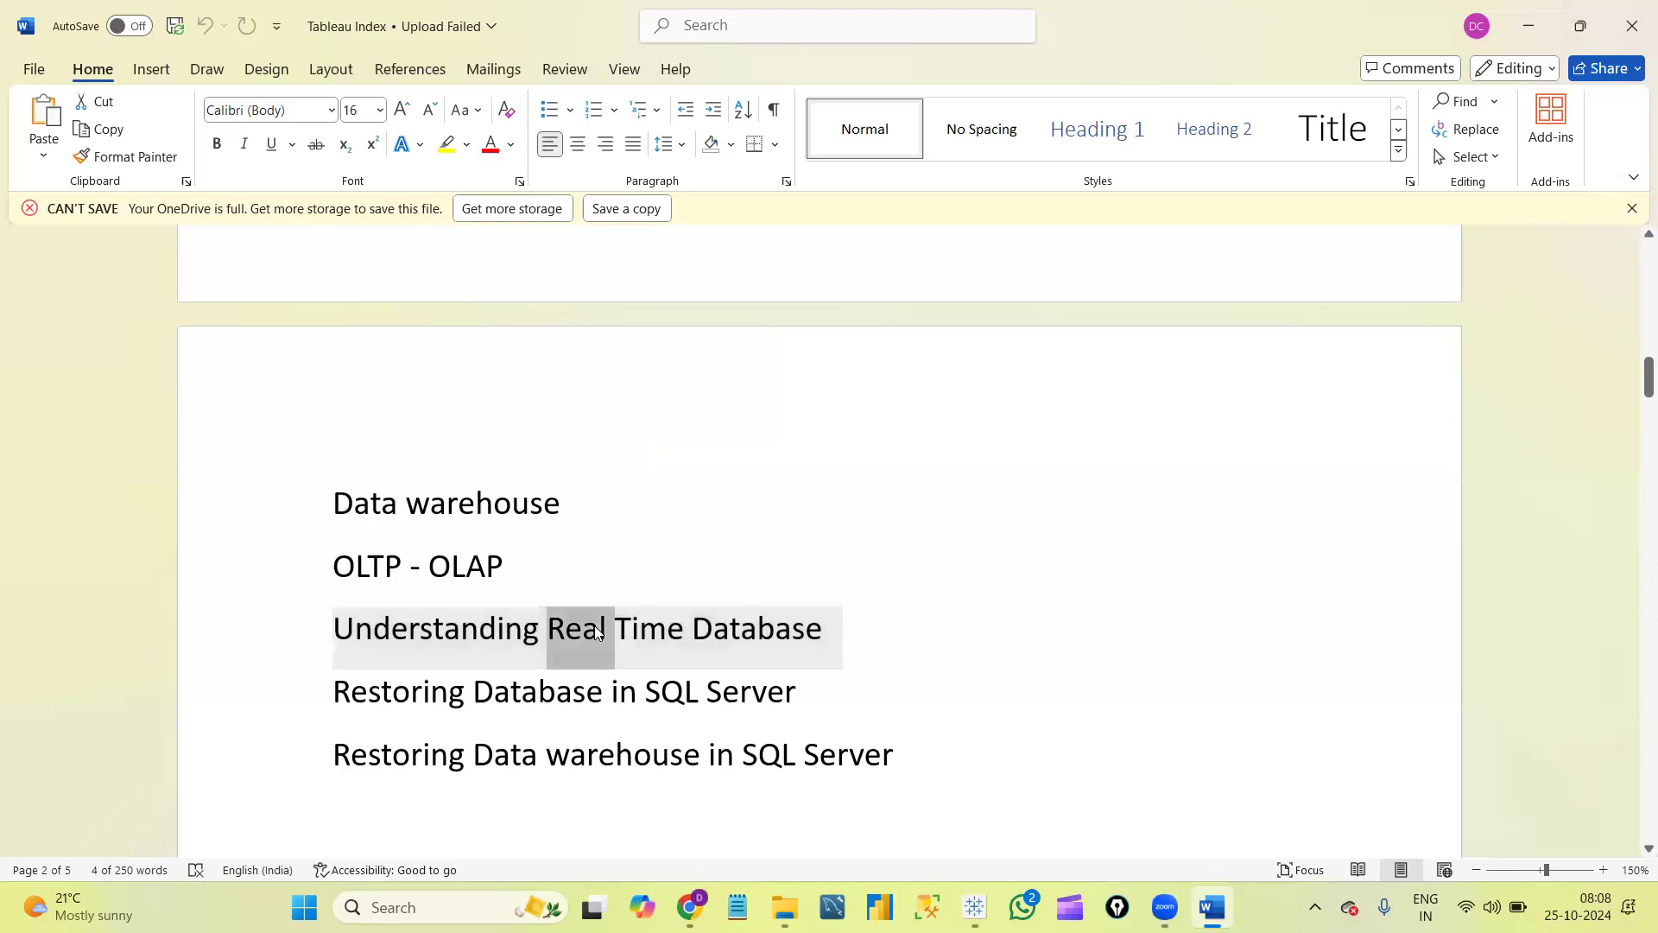
{"action": "left_click_drag", "start_coordinate": [612, 691], "coordinate": [1022, 783]}
{"action": "left_click", "coordinate": [1014, 823]}
Review the Tableau Connections and Tableau Axis topics by highlighting both lines.
{"action": "key", "text": "Down"}
{"action": "key", "text": "Down"}
{"action": "key", "text": "Down"}
{"action": "key", "text": "Down"}
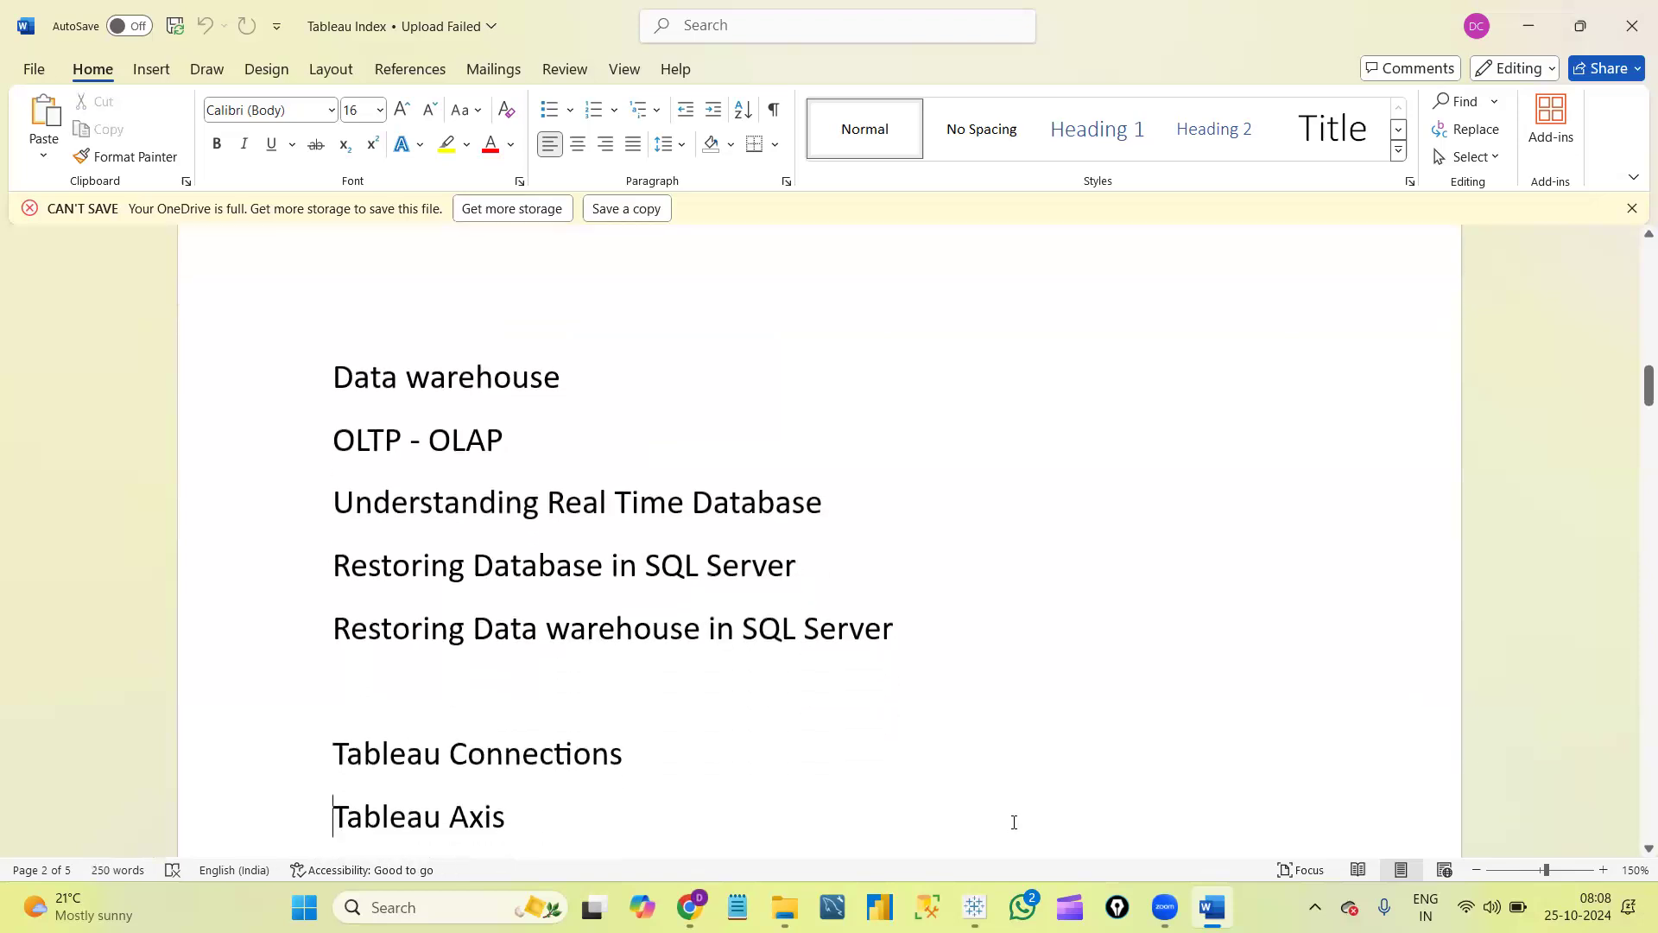
{"action": "key", "text": "Down"}
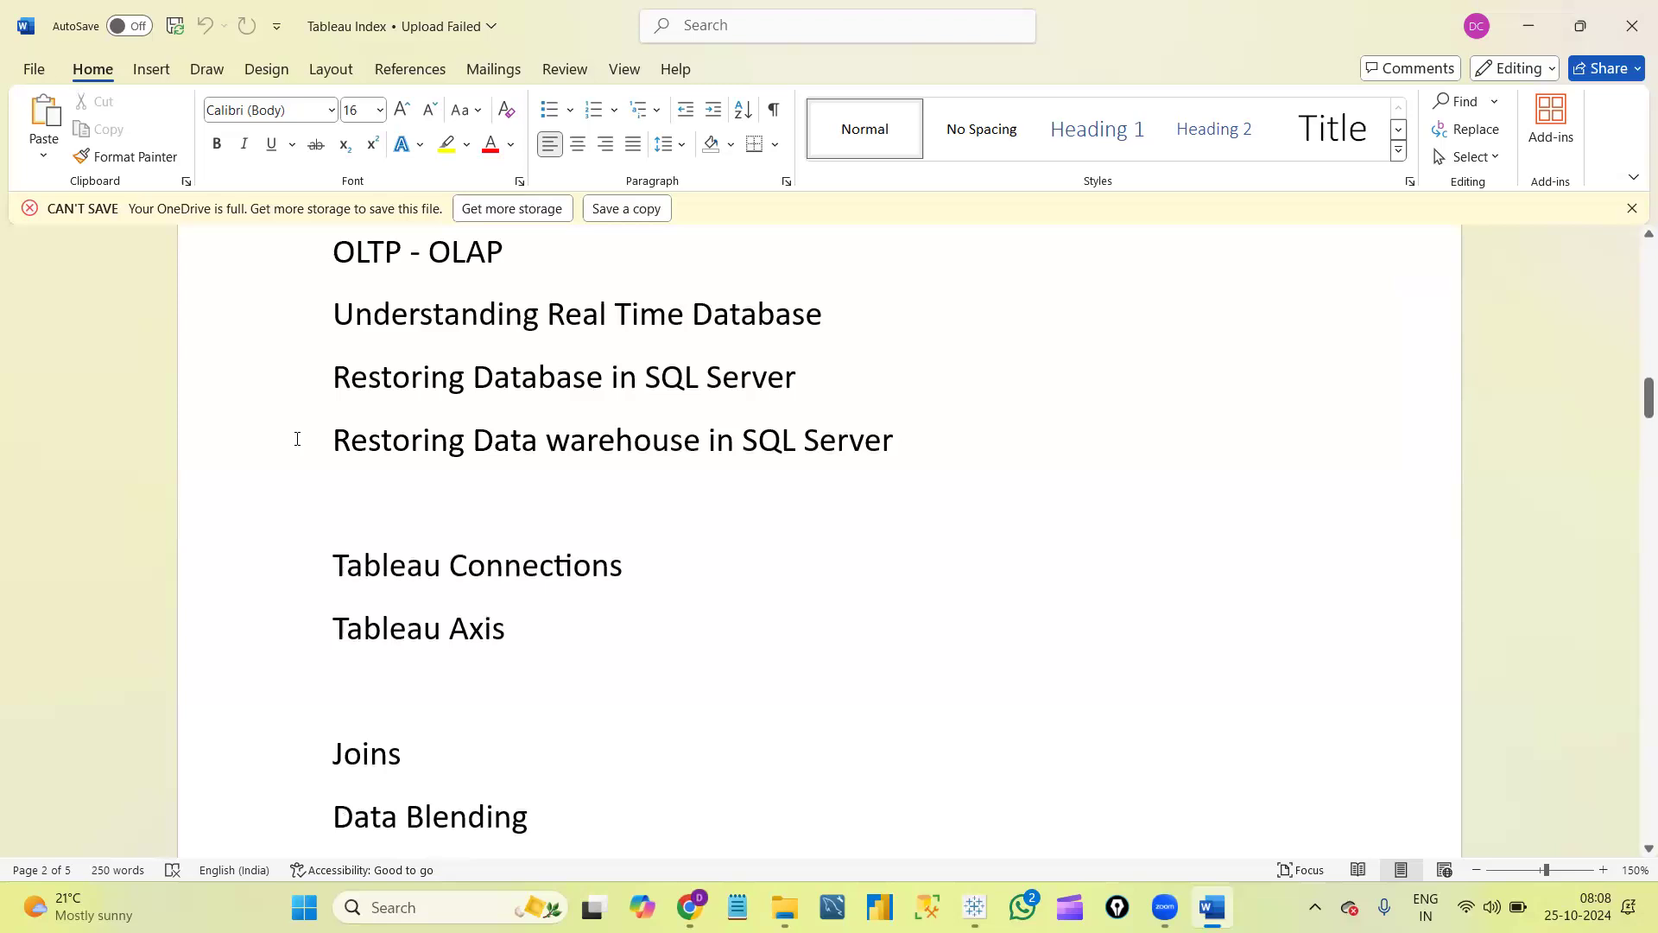
{"action": "triple_click", "coordinate": [691, 577]}
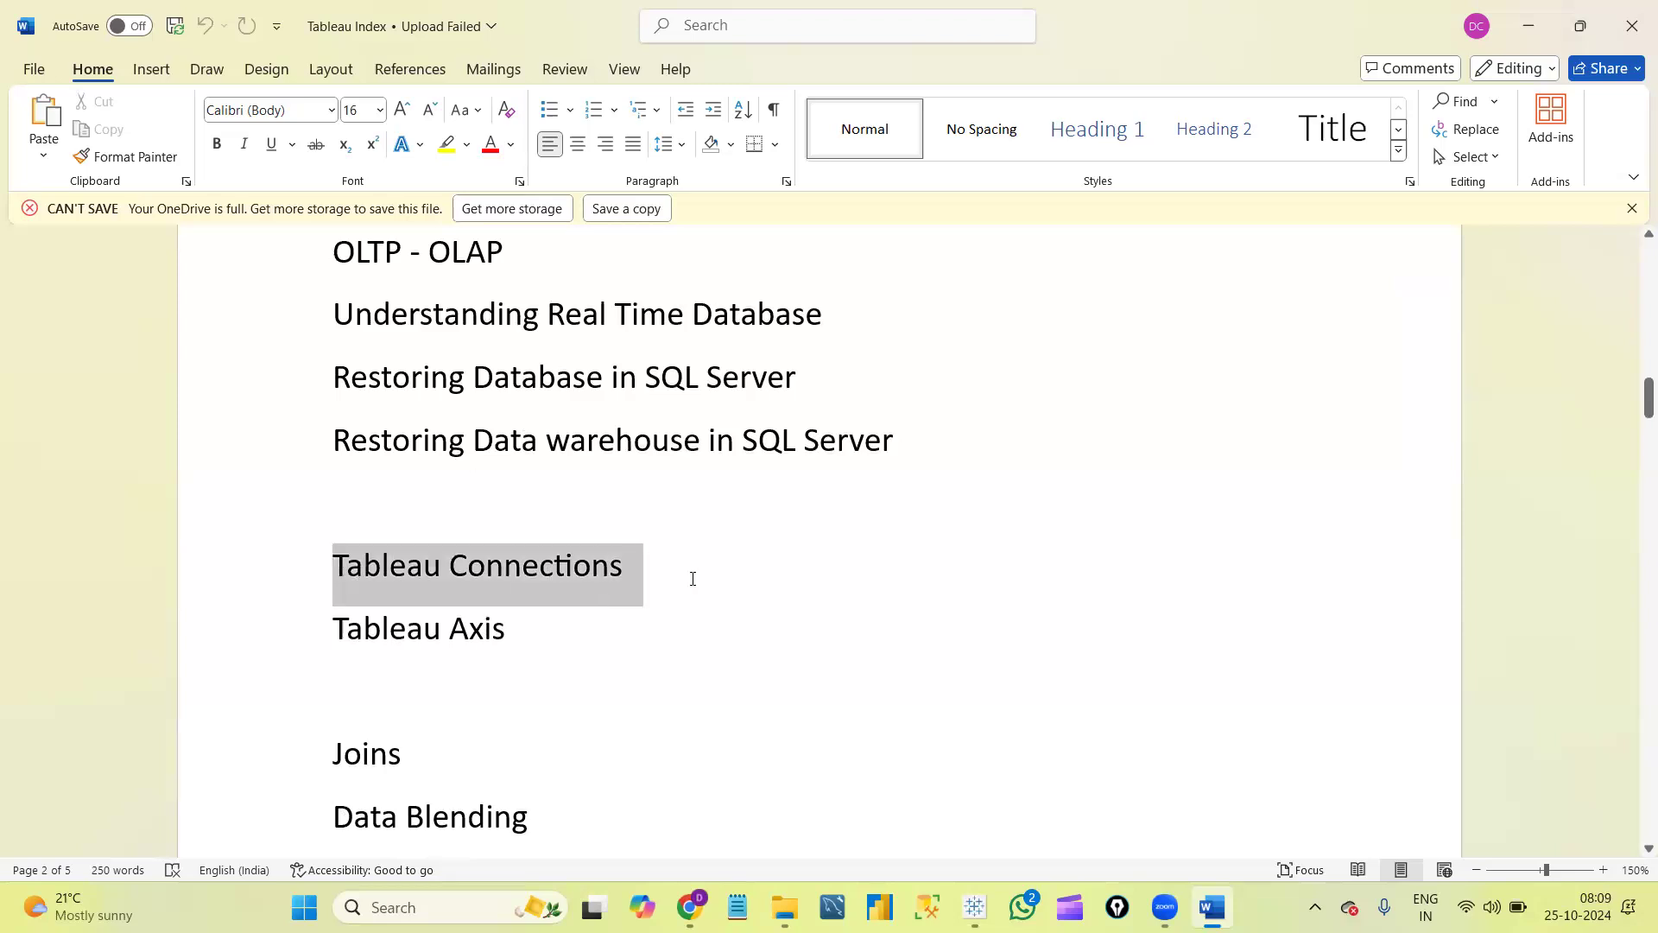
{"action": "left_click", "coordinate": [693, 649], "text": "shift"}
{"action": "left_click", "coordinate": [644, 781]}
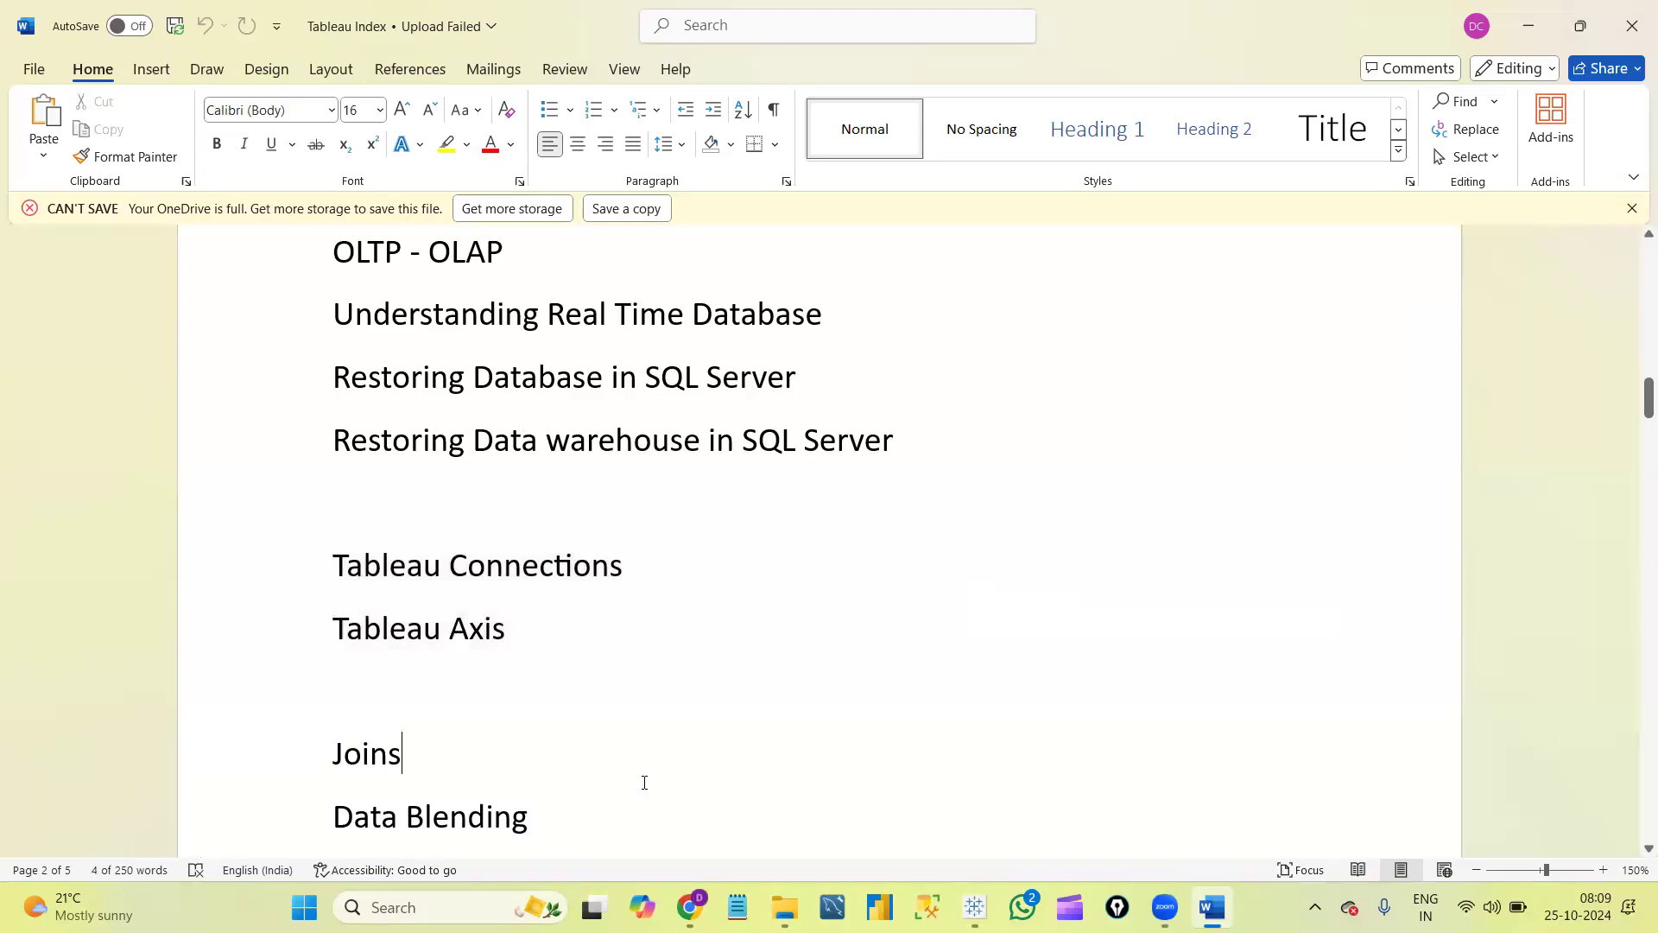
Highlight the topics from Tableau Axis back up to OLTP - OLAP as a recap, and clear the selection.
{"action": "key", "text": "Down"}
{"action": "key", "text": "Down"}
{"action": "key", "text": "Down"}
{"action": "key", "text": "Down"}
{"action": "left_click_drag", "start_coordinate": [529, 441], "coordinate": [328, 214]}
{"action": "left_click", "coordinate": [511, 659]}
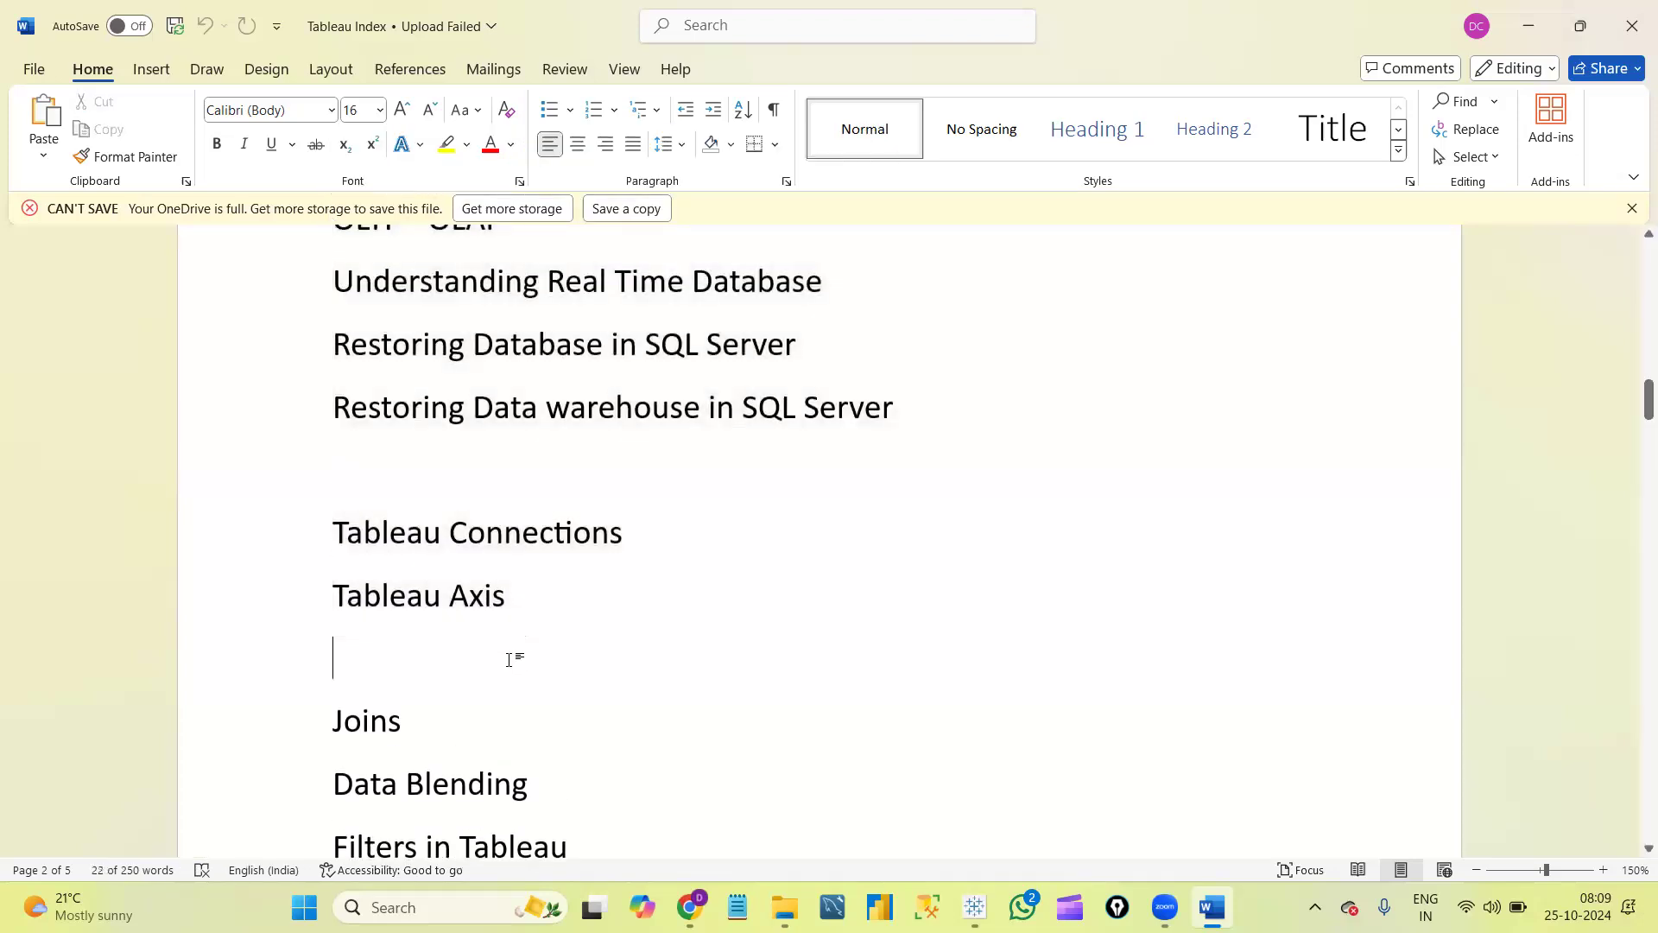
Review the Joins and Data Blending topics by highlighting both lines.
{"action": "key", "text": "Down"}
{"action": "key", "text": "Down"}
{"action": "key", "text": "Down"}
{"action": "key", "text": "Down"}
{"action": "key", "text": "Down"}
{"action": "key", "text": "Down"}
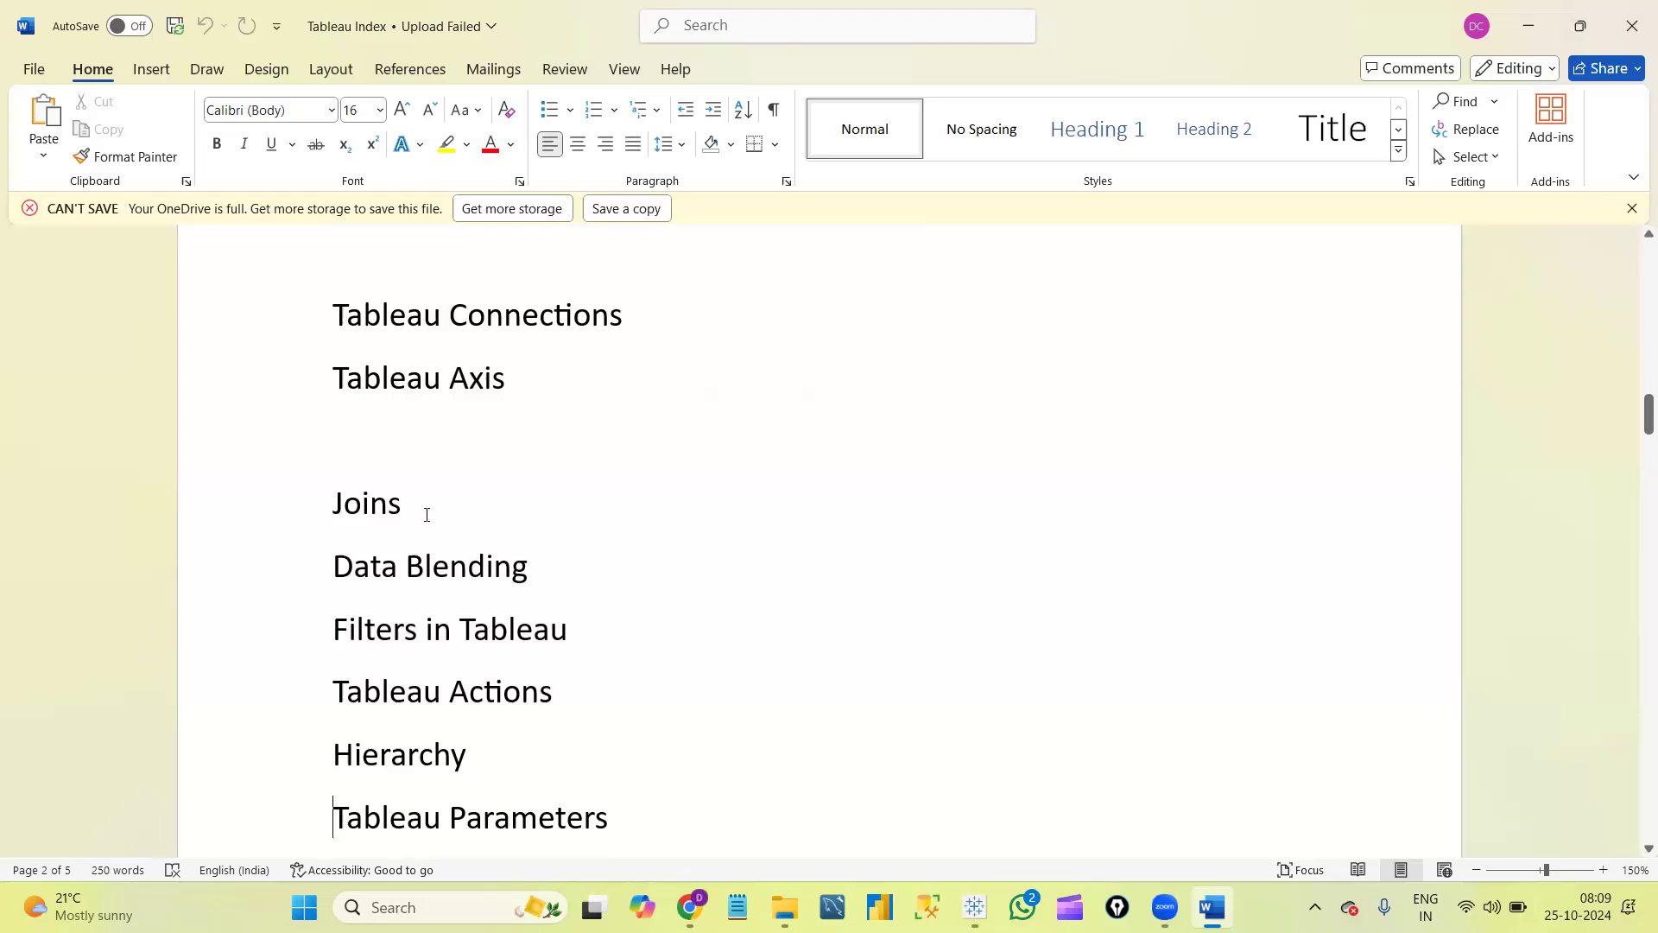
{"action": "double_click", "coordinate": [429, 515]}
{"action": "left_click_drag", "start_coordinate": [434, 519], "coordinate": [488, 566]}
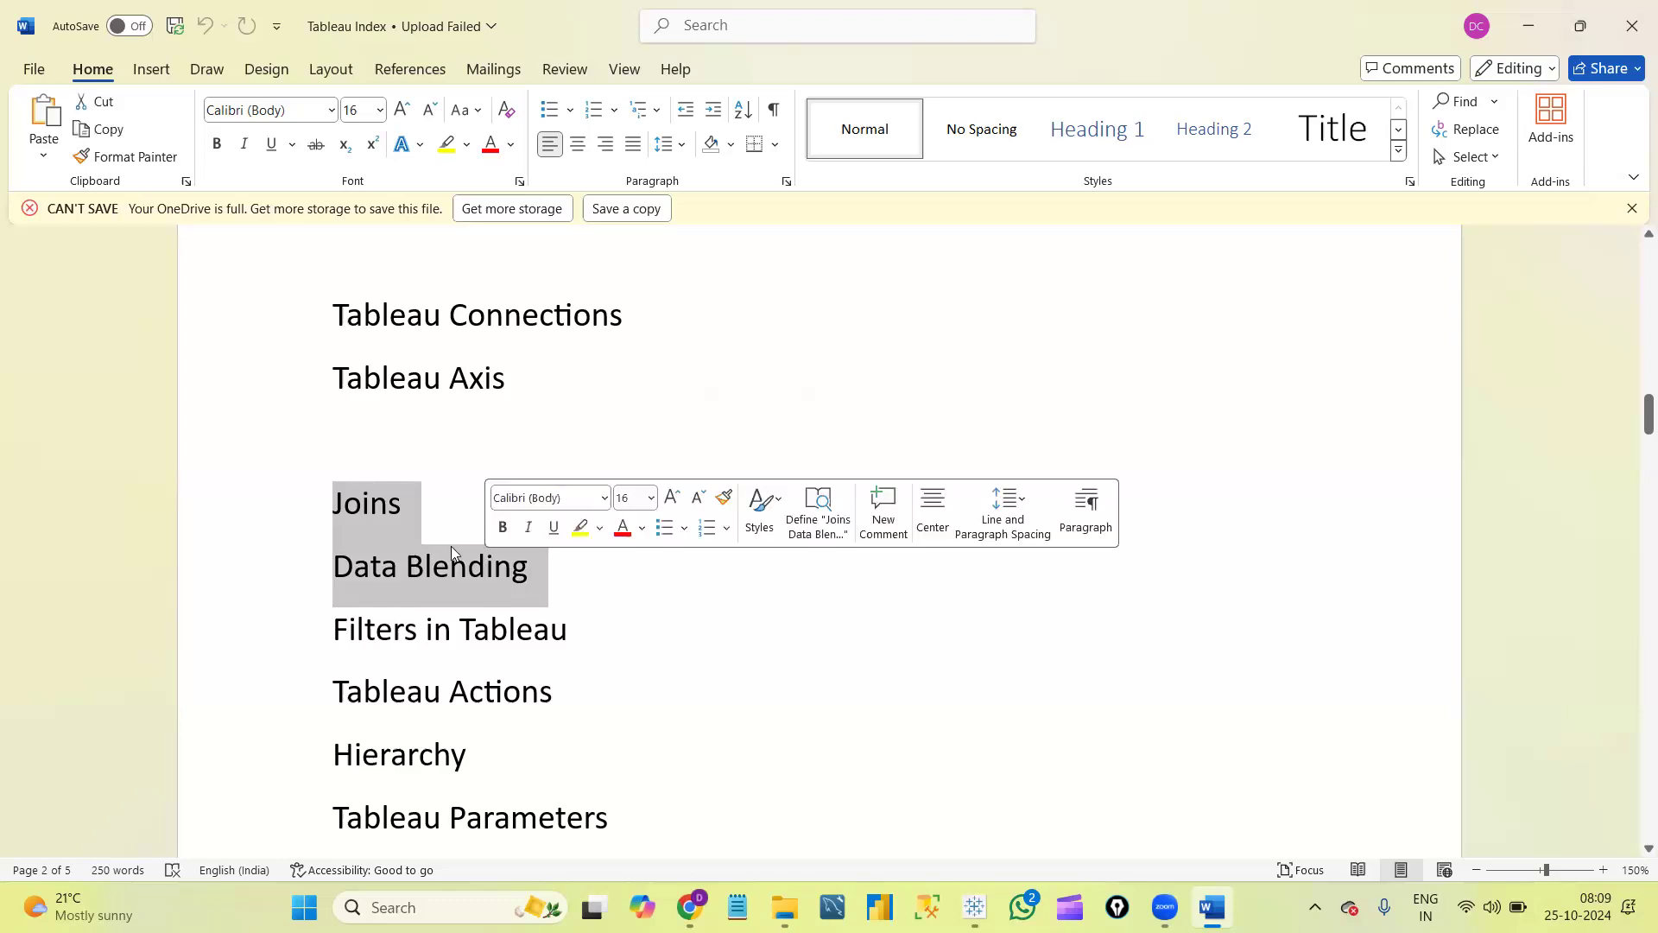
{"action": "left_click", "coordinate": [370, 508]}
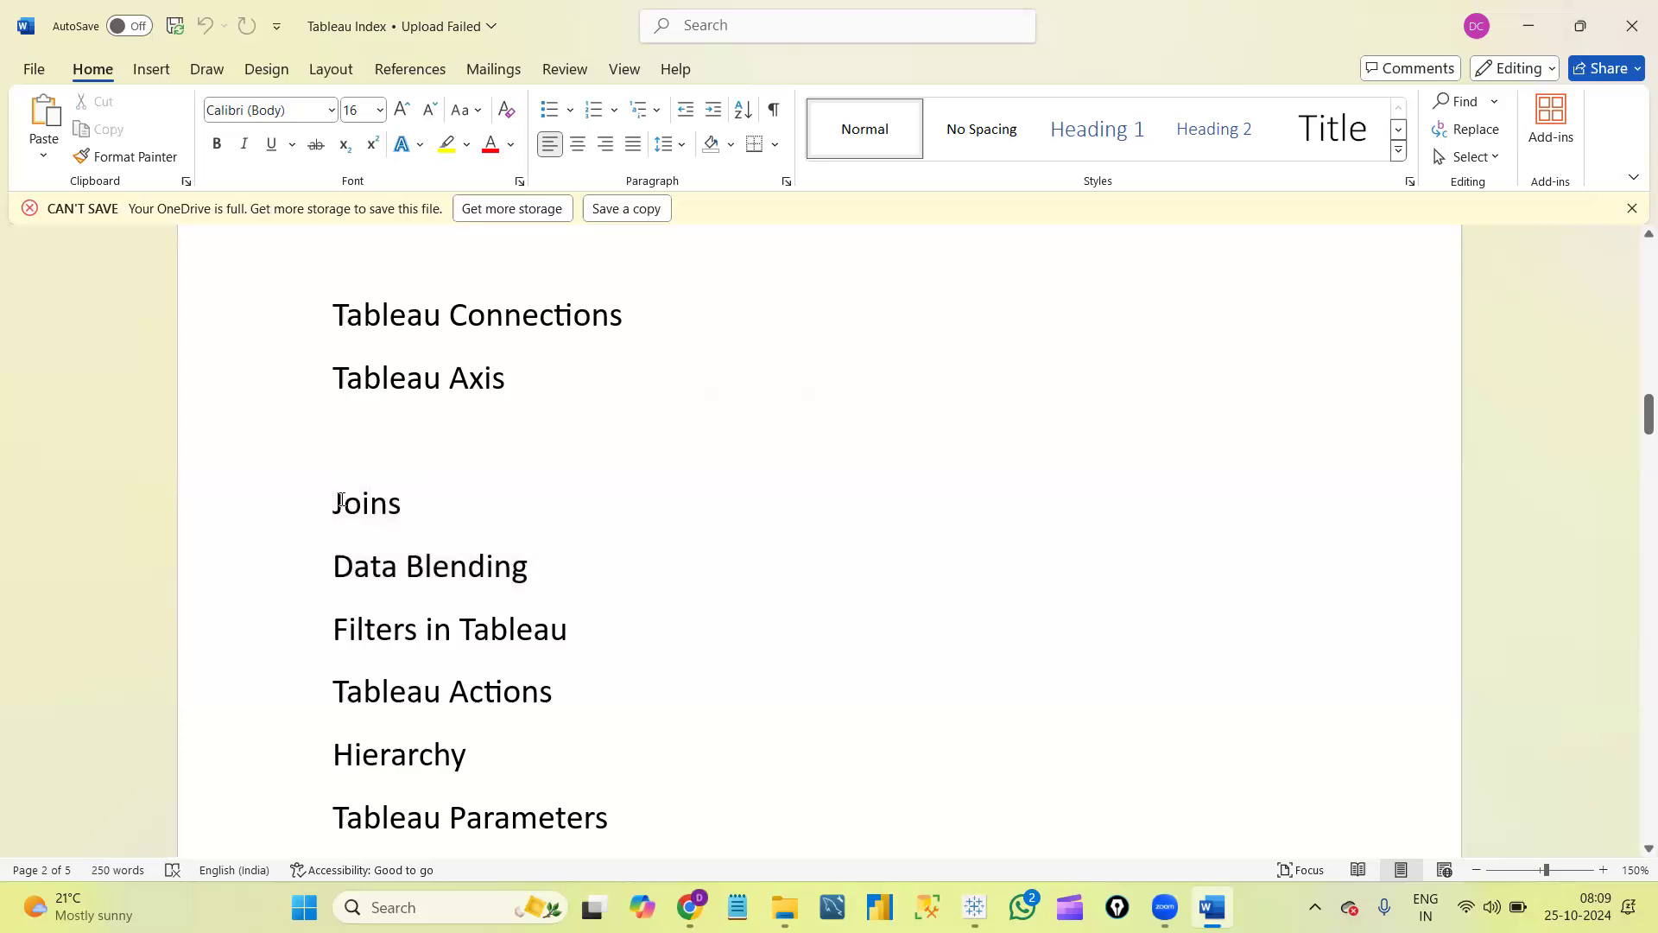
Review the topics from Joins through Tableau Parameters by extending the highlight line by line.
{"action": "left_click_drag", "start_coordinate": [341, 500], "coordinate": [422, 515]}
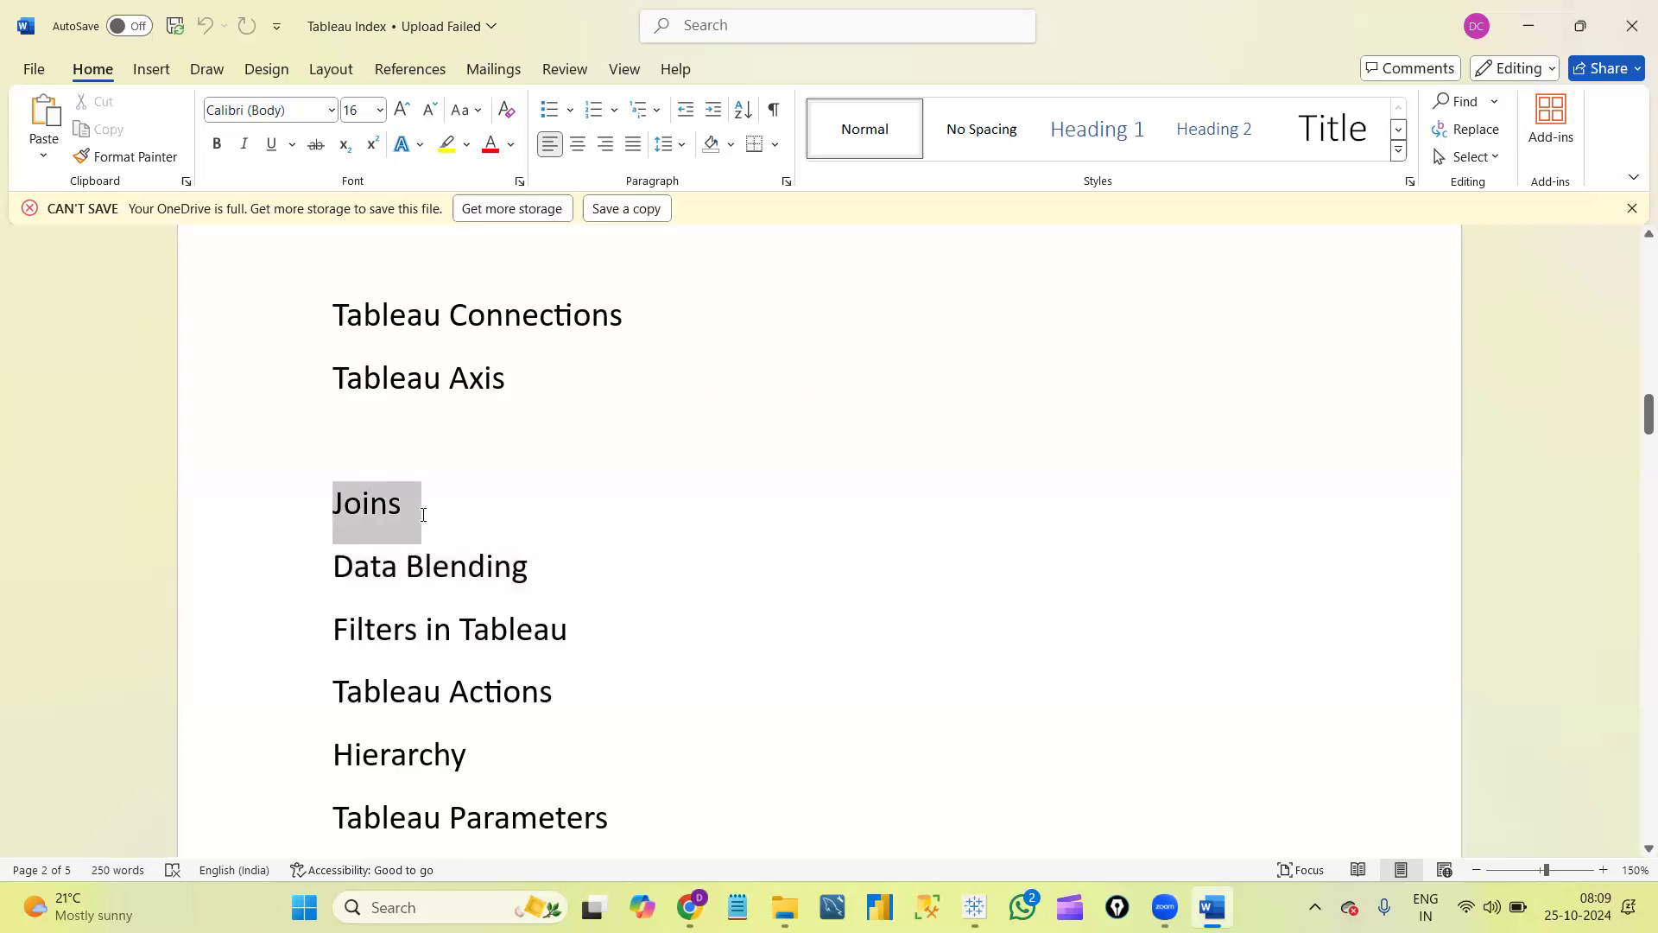
{"action": "left_click", "coordinate": [563, 572], "text": "shift"}
{"action": "left_click", "coordinate": [575, 629], "text": "shift"}
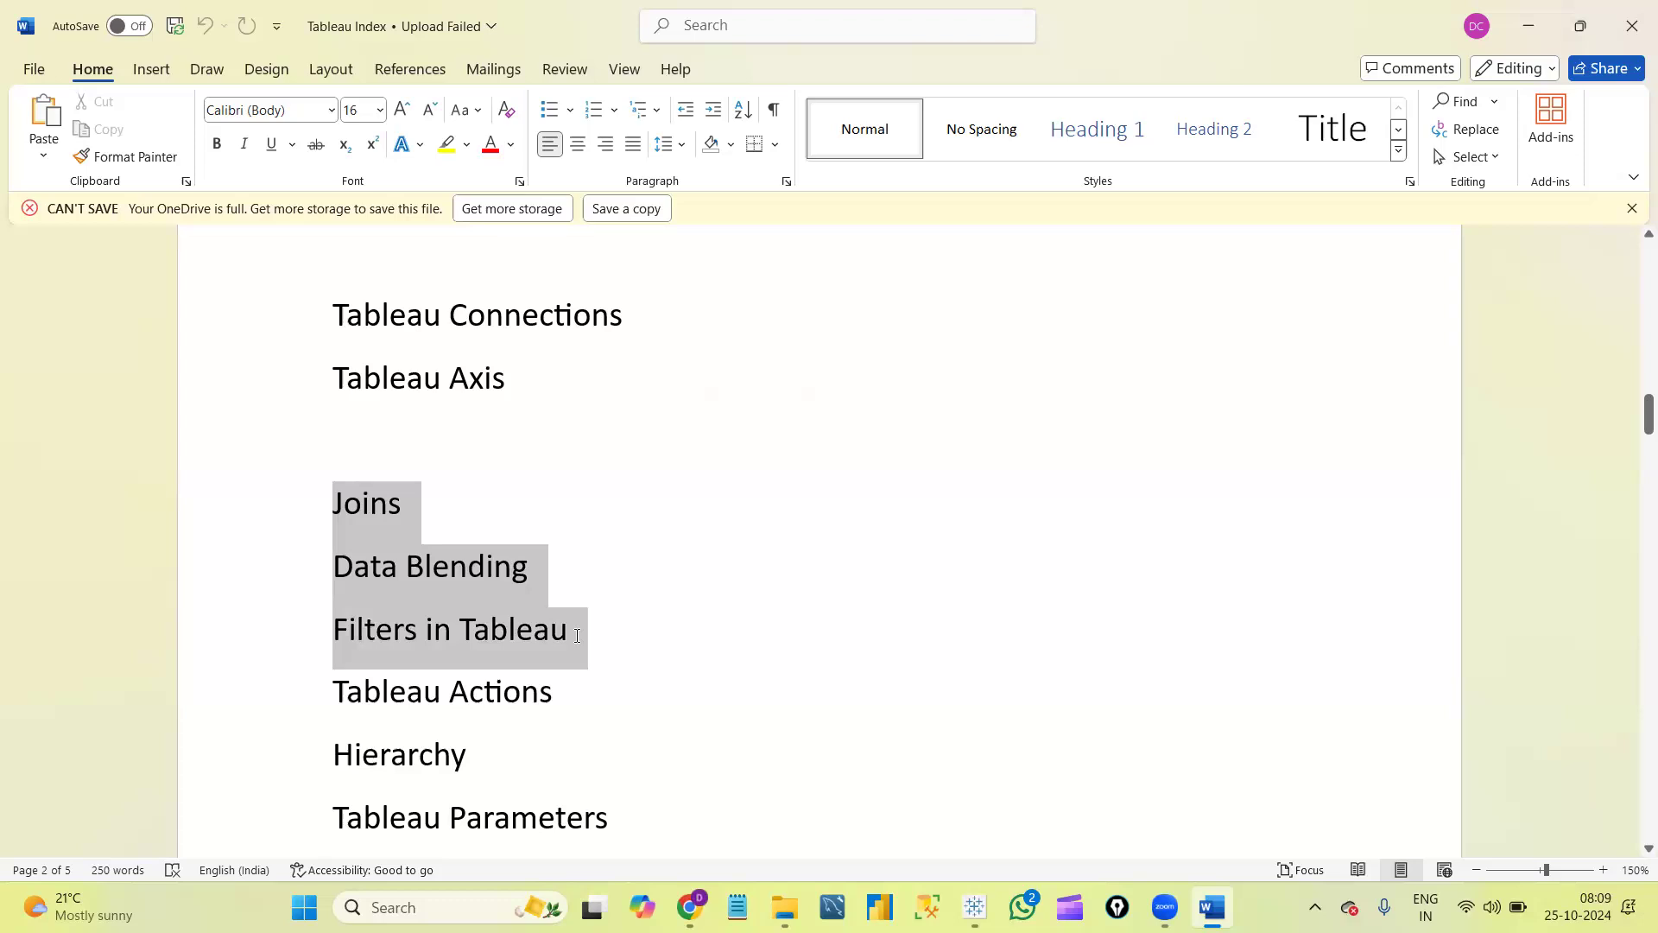
{"action": "left_click", "coordinate": [580, 697], "text": "shift"}
{"action": "left_click", "coordinate": [577, 748], "text": "shift"}
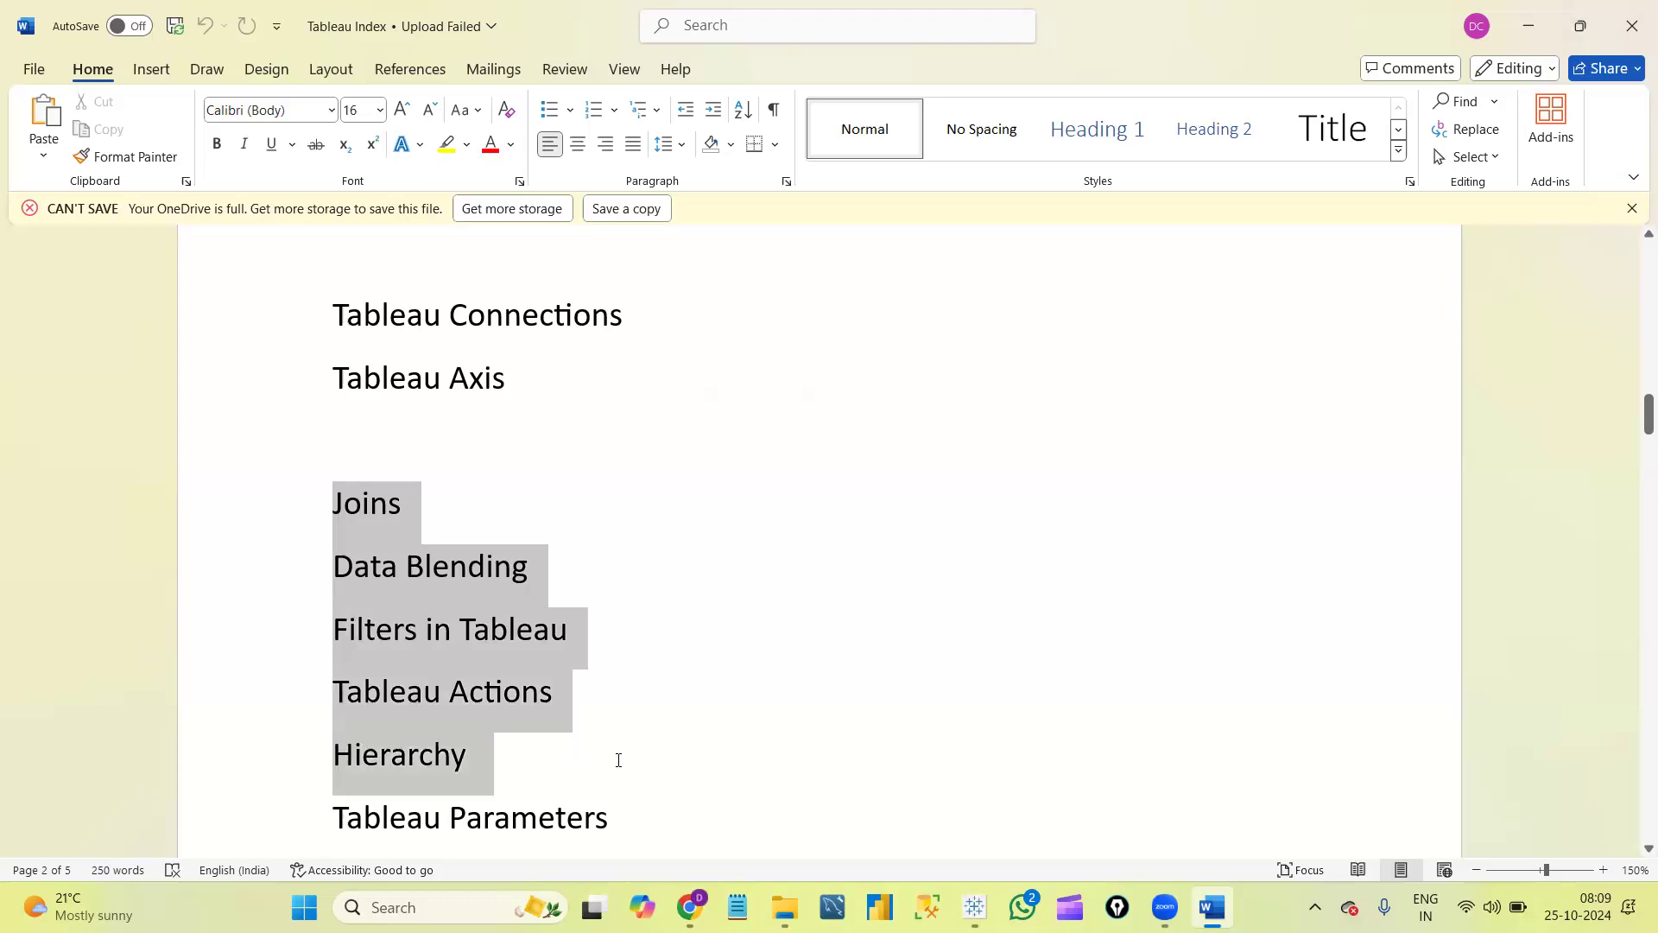
{"action": "left_click", "coordinate": [655, 805], "text": "shift"}
Highlight Parameters in the Tableau Parameters line, and the Creating & Using Parameters and Creation of Dynamic Tableau graphs topics.
{"action": "left_click", "coordinate": [682, 827]}
{"action": "key", "text": "Down"}
{"action": "key", "text": "Down"}
{"action": "key", "text": "Down"}
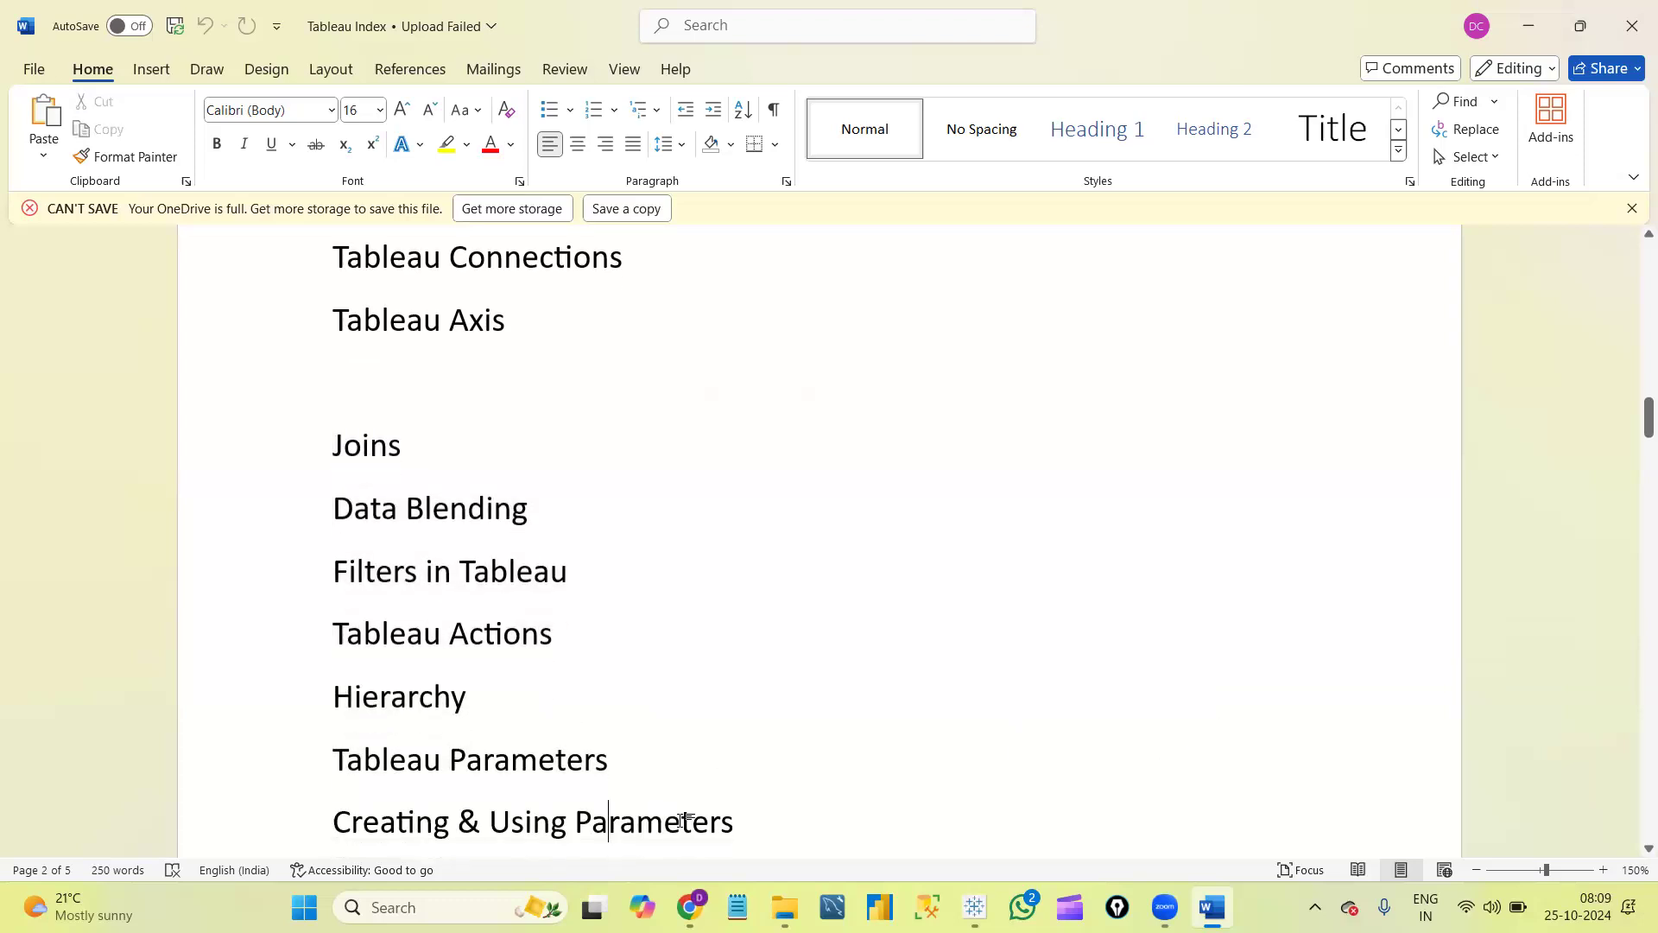
{"action": "double_click", "coordinate": [494, 628]}
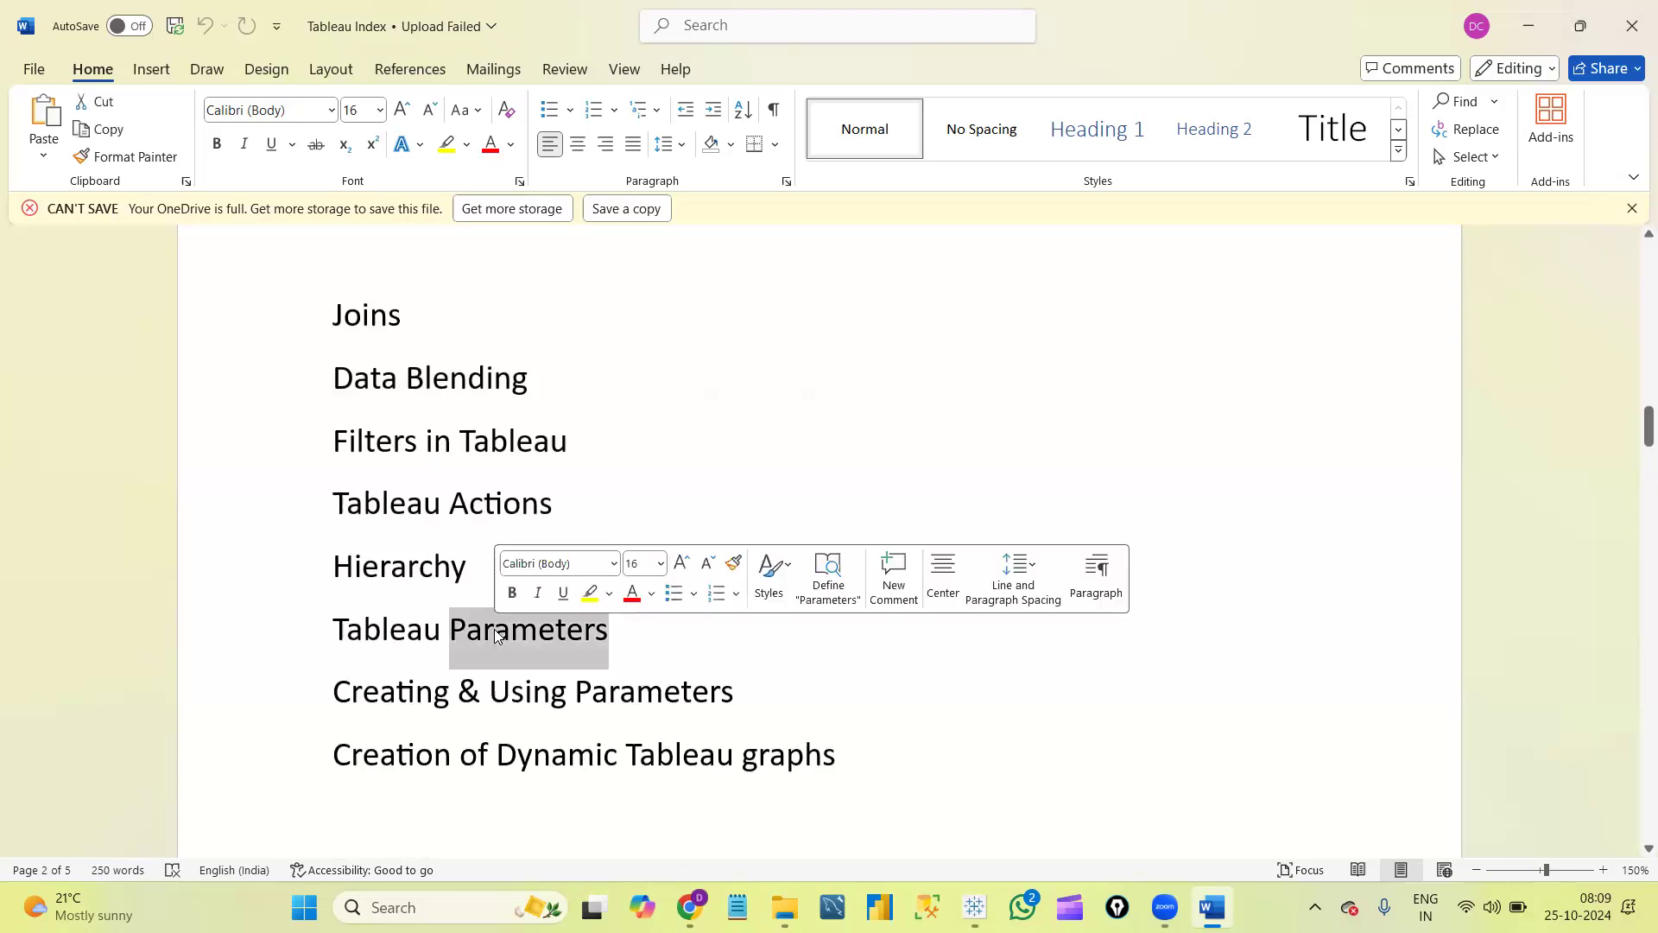
{"action": "left_click_drag", "start_coordinate": [335, 695], "coordinate": [873, 751]}
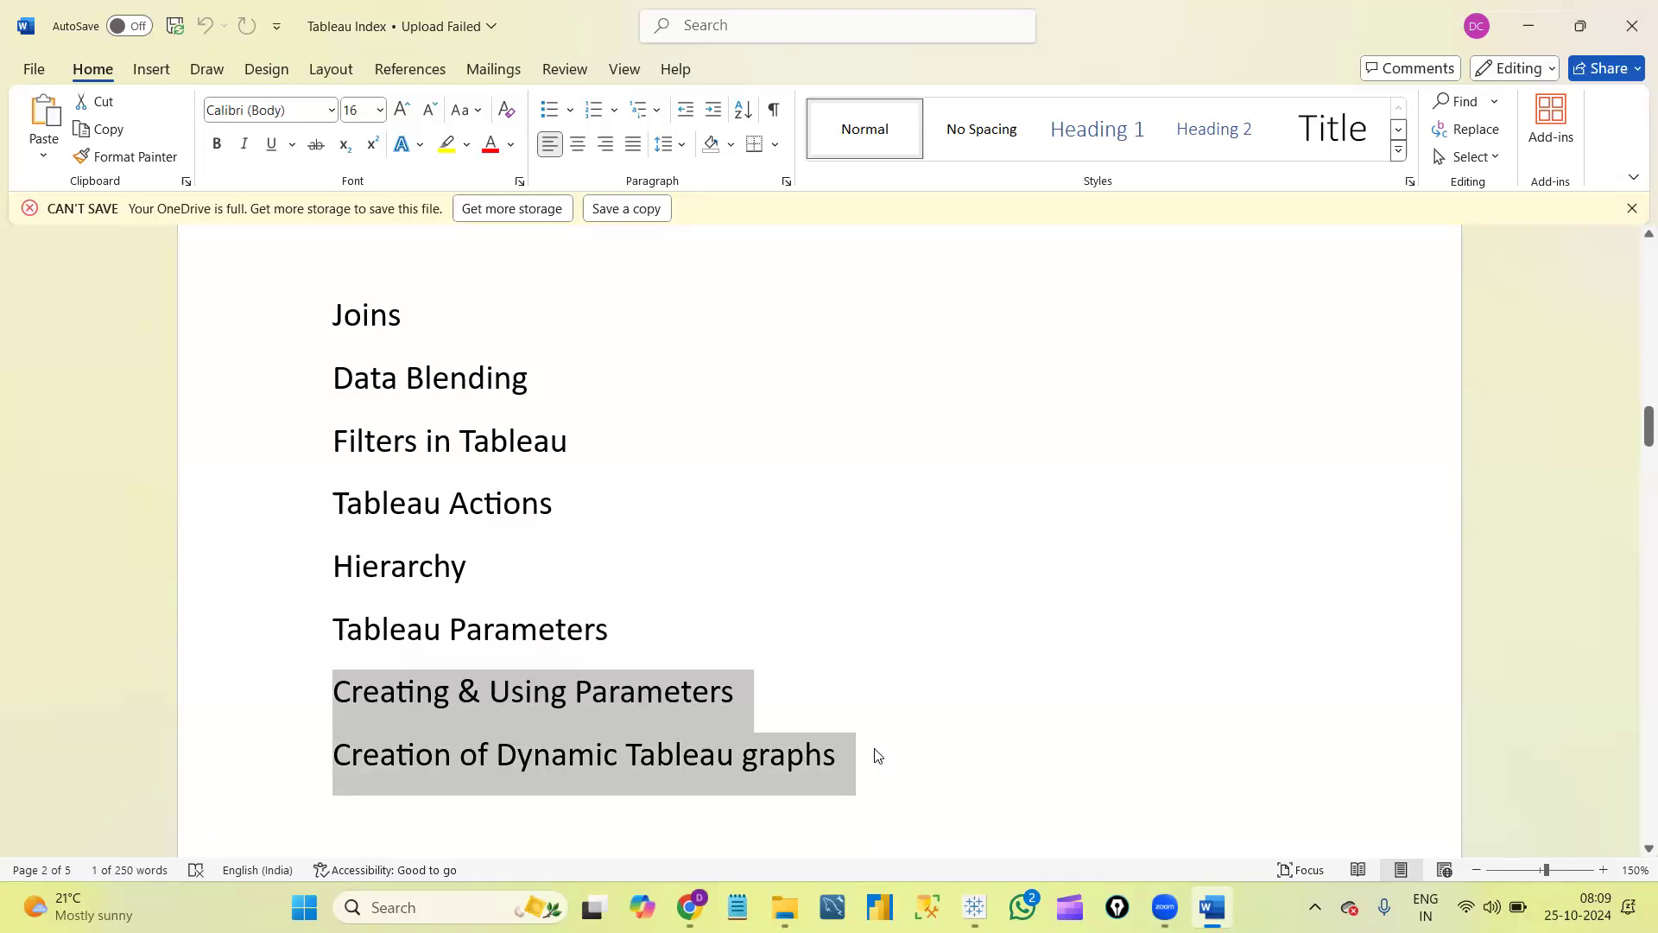
Review the Creation of Dynamic Tableau graphs topic, highlighting the words Dynamic and Tableau alternately.
{"action": "left_click", "coordinate": [871, 782]}
{"action": "key", "text": "Down"}
{"action": "key", "text": "Down"}
{"action": "key", "text": "Down"}
{"action": "key", "text": "Return"}
{"action": "type", "text": "Text Table (Crosstab)"}
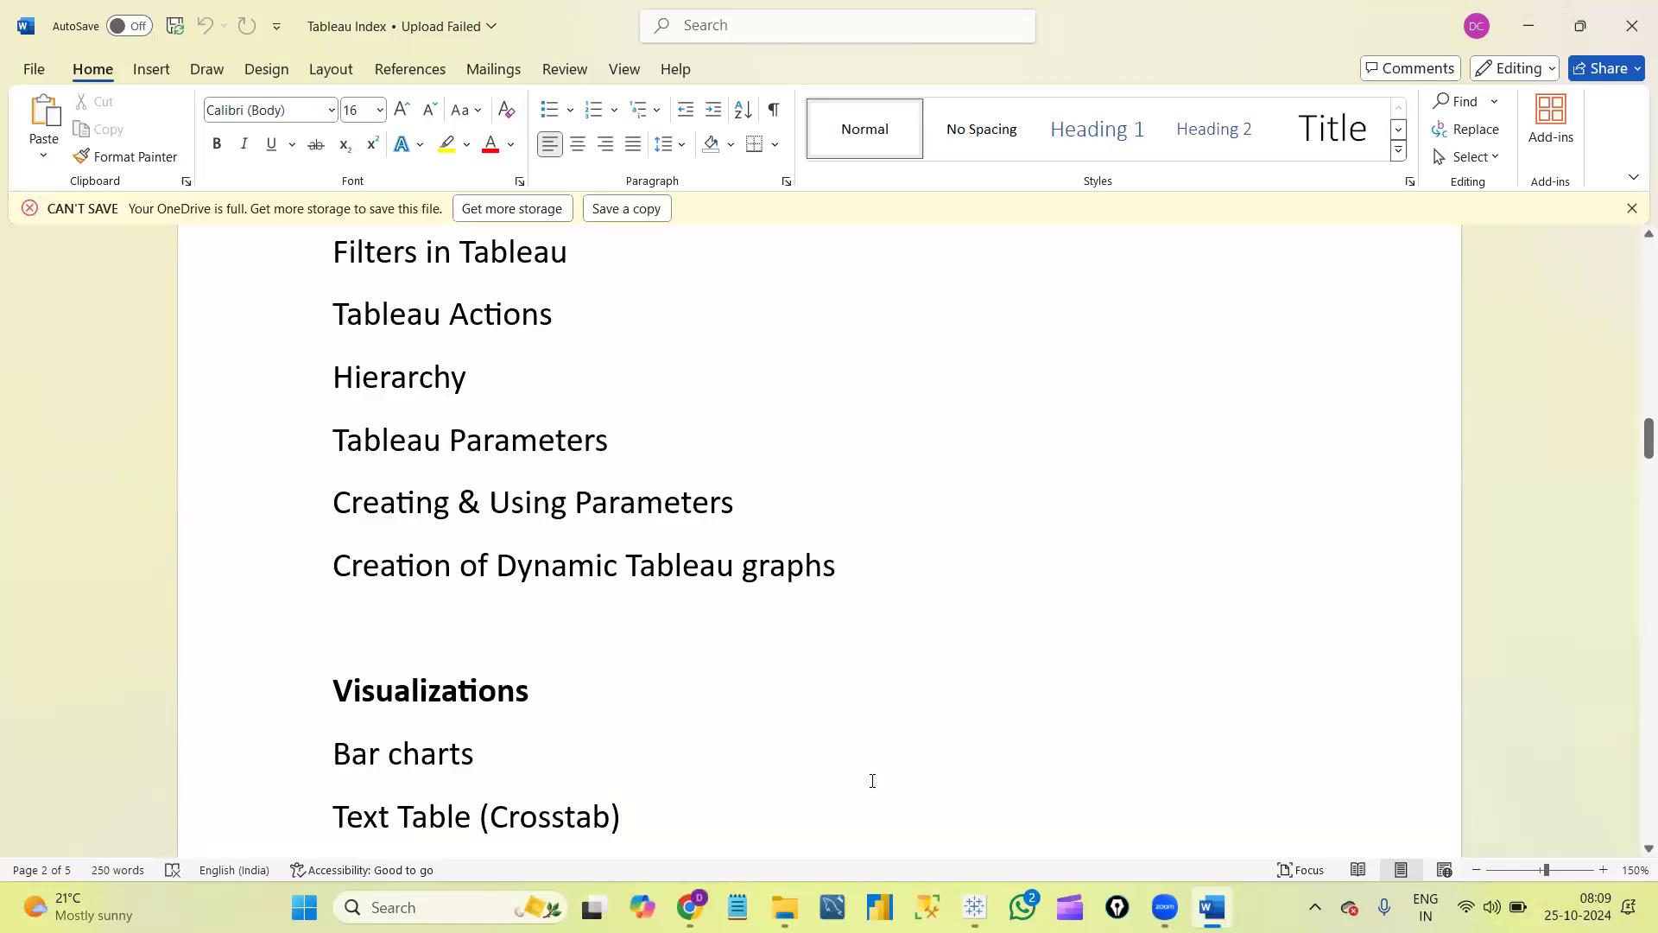
{"action": "double_click", "coordinate": [580, 577]}
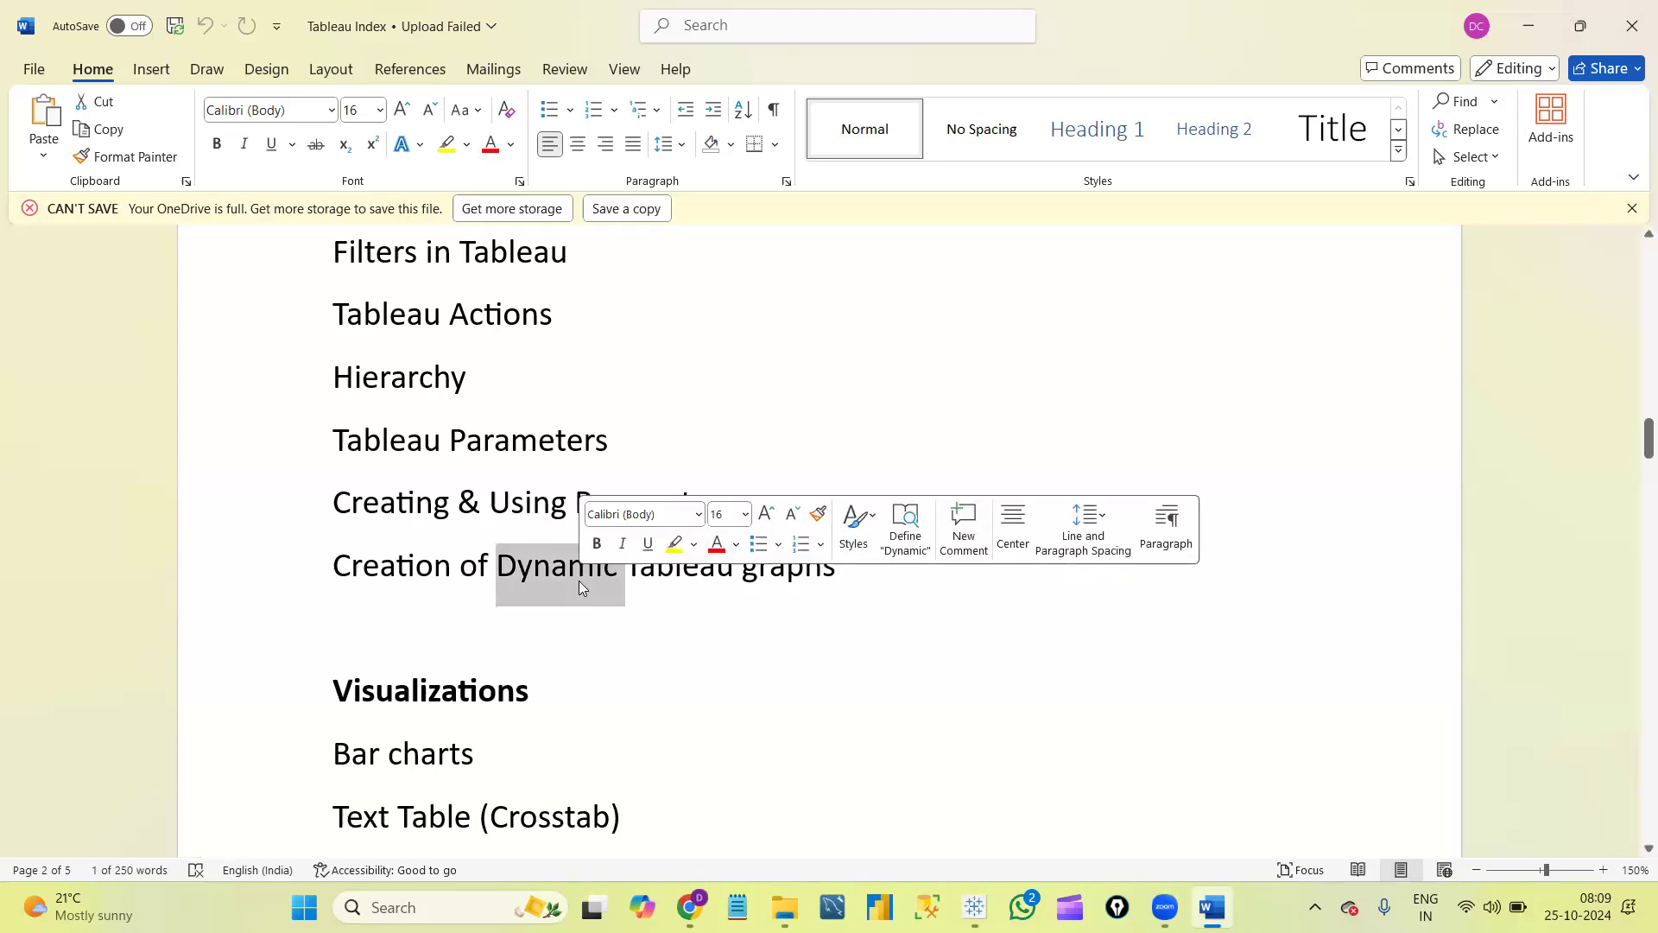
{"action": "mouse_move", "coordinate": [974, 907]}
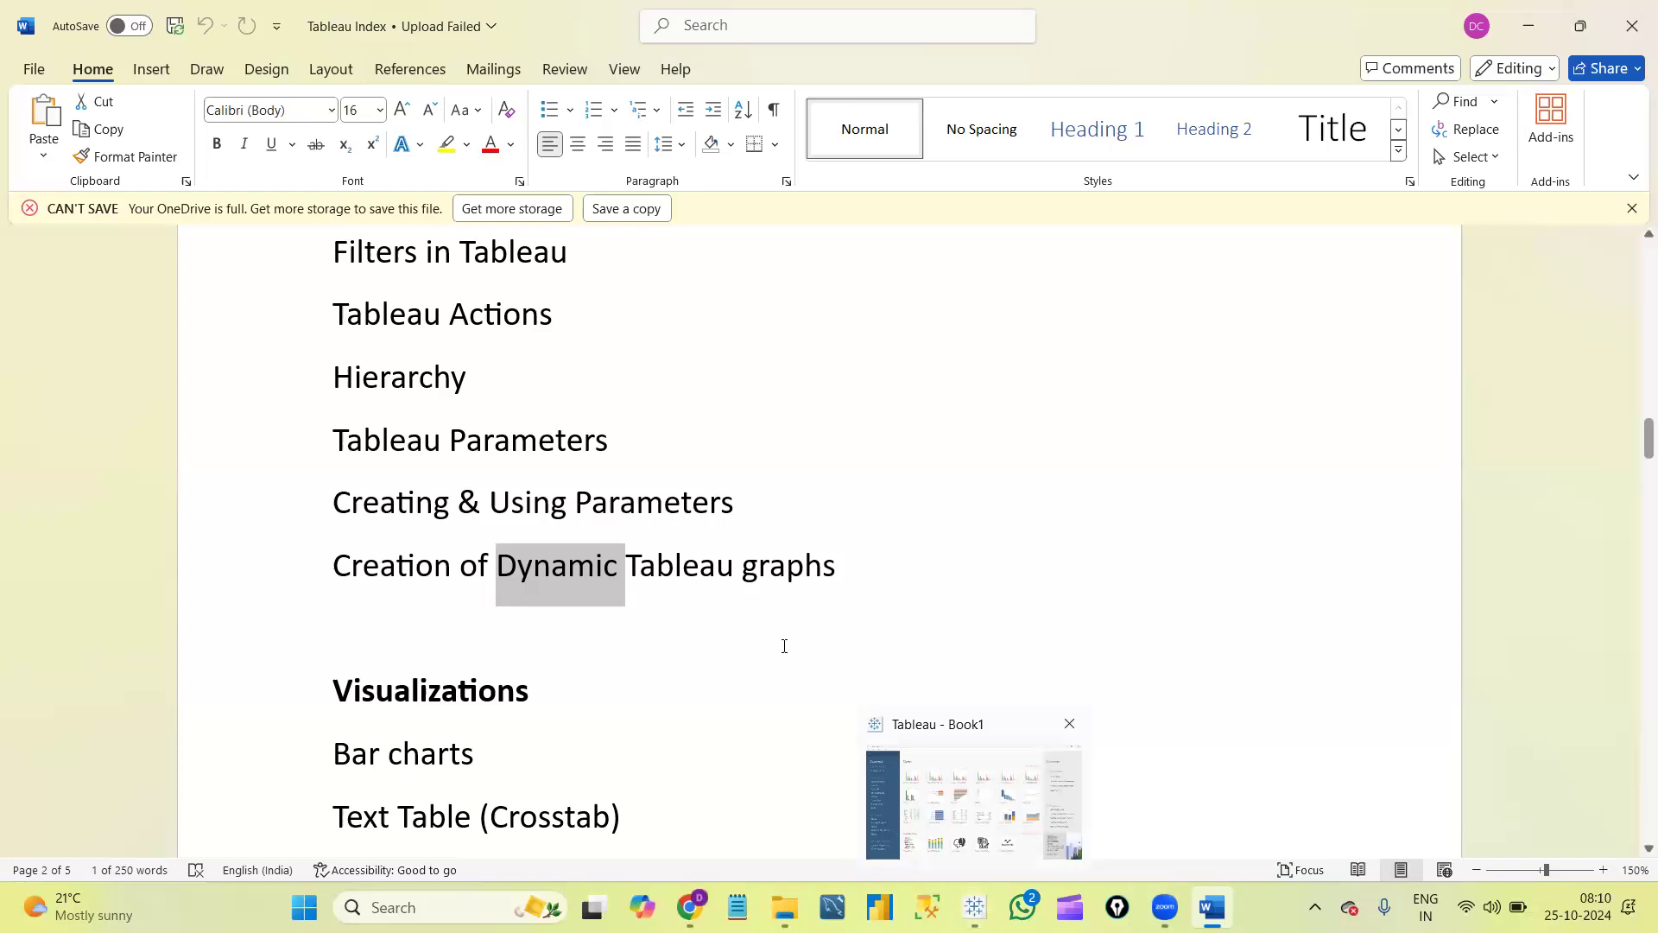
{"action": "double_click", "coordinate": [665, 570]}
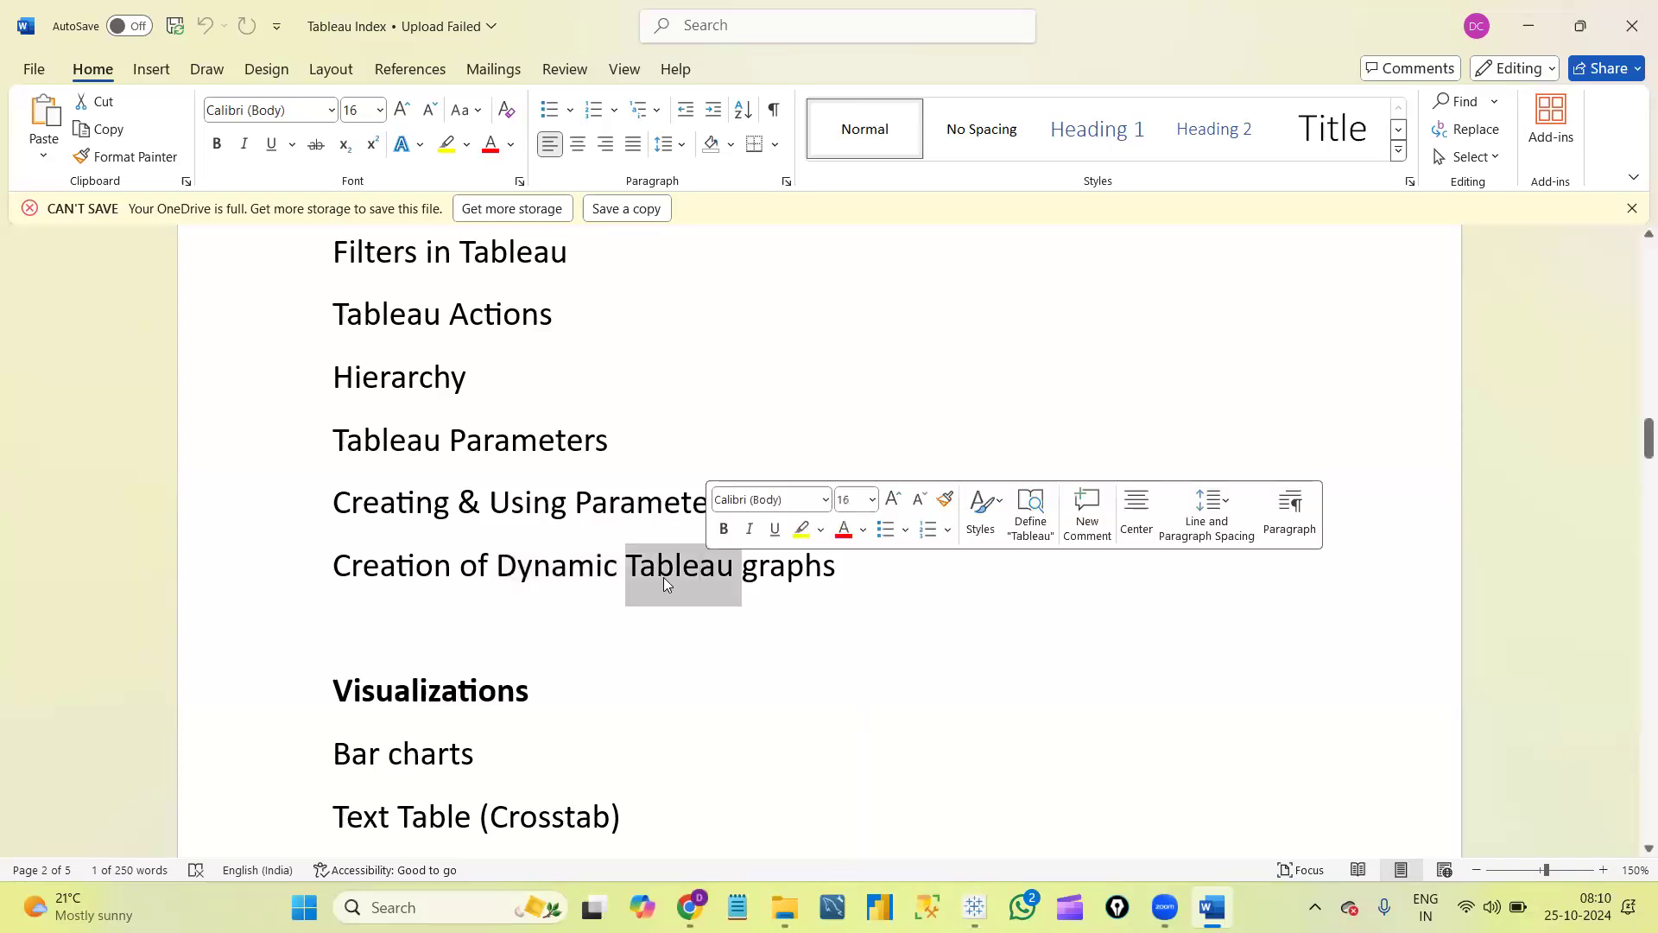
{"action": "double_click", "coordinate": [553, 575]}
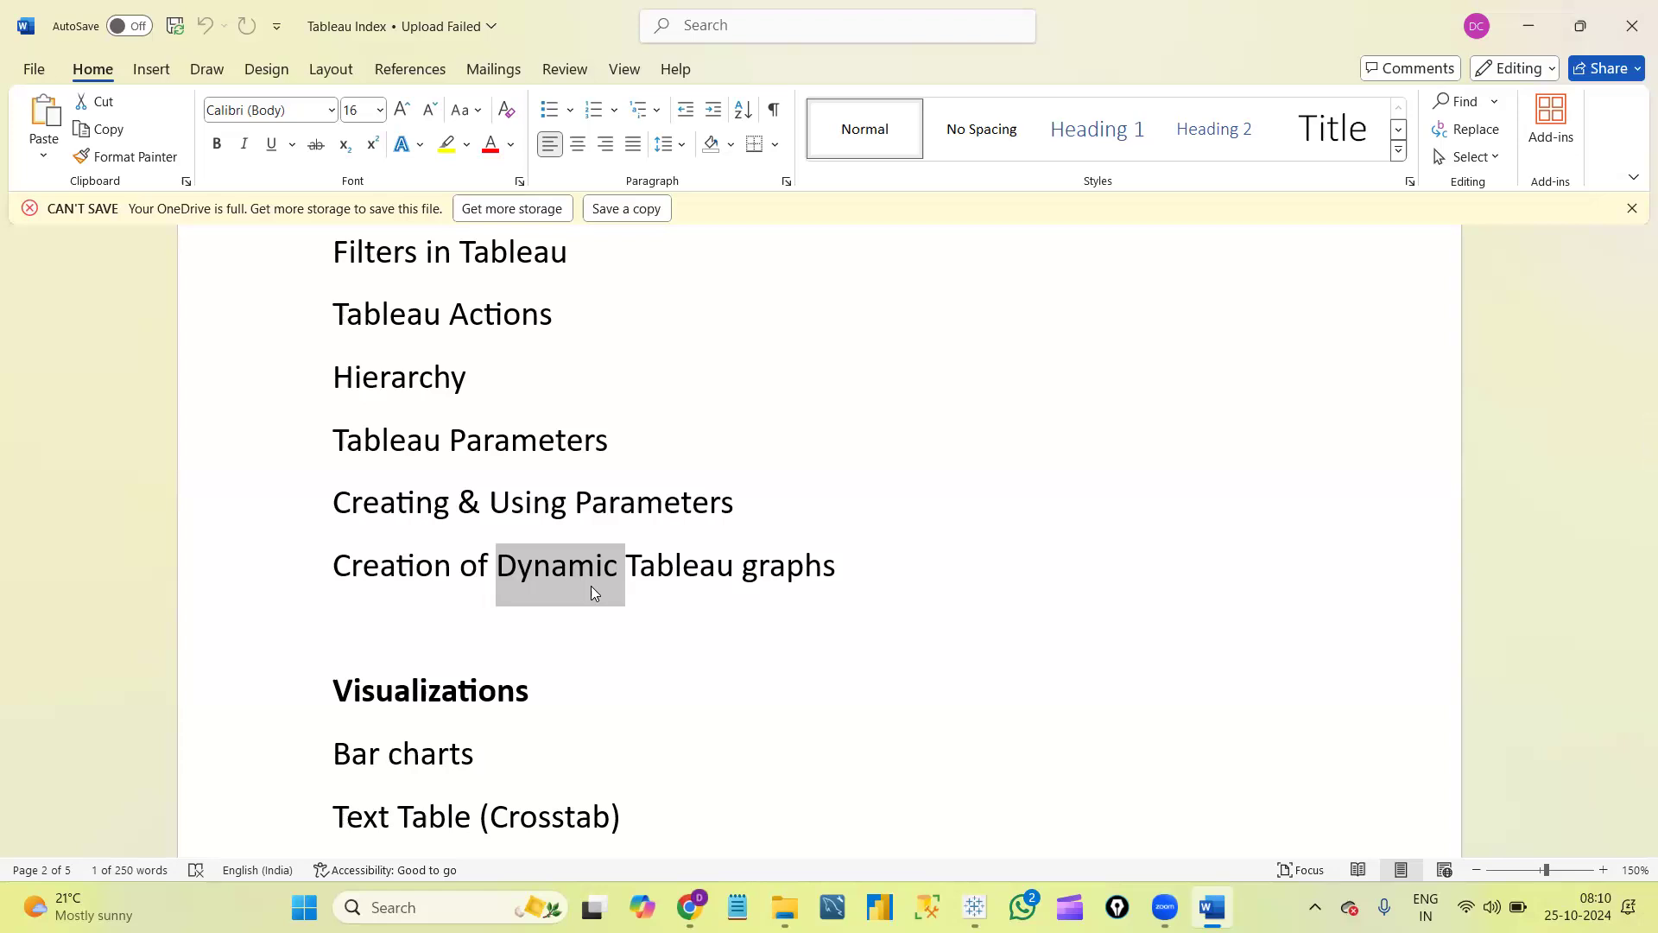
{"action": "double_click", "coordinate": [696, 570]}
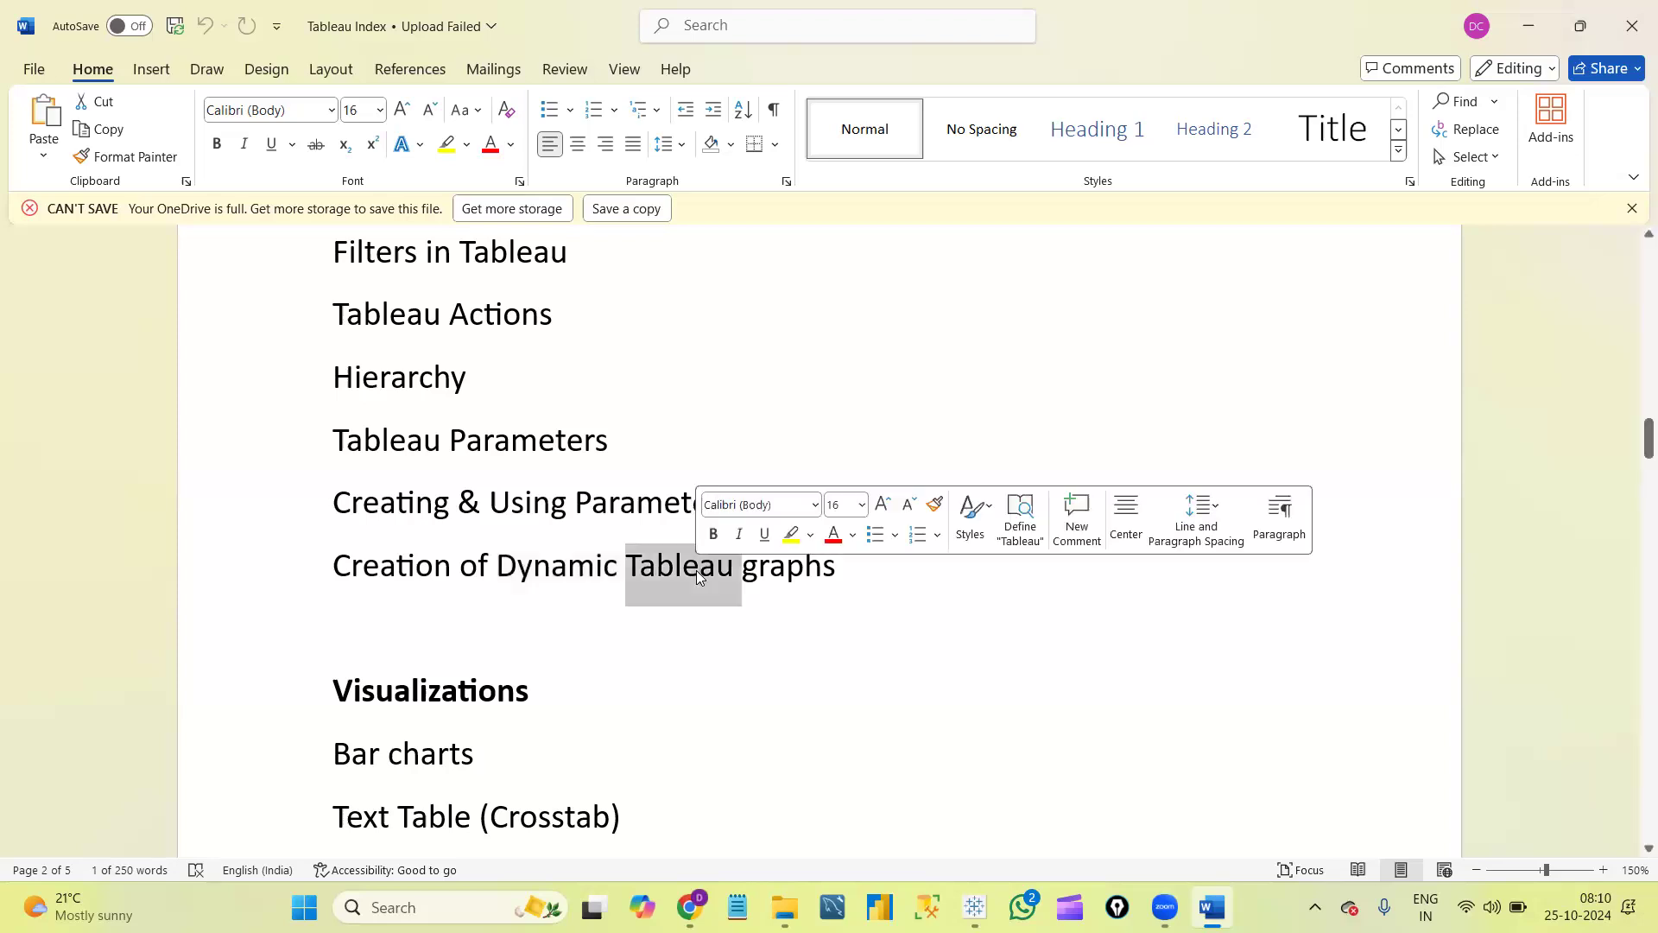
{"action": "double_click", "coordinate": [549, 575]}
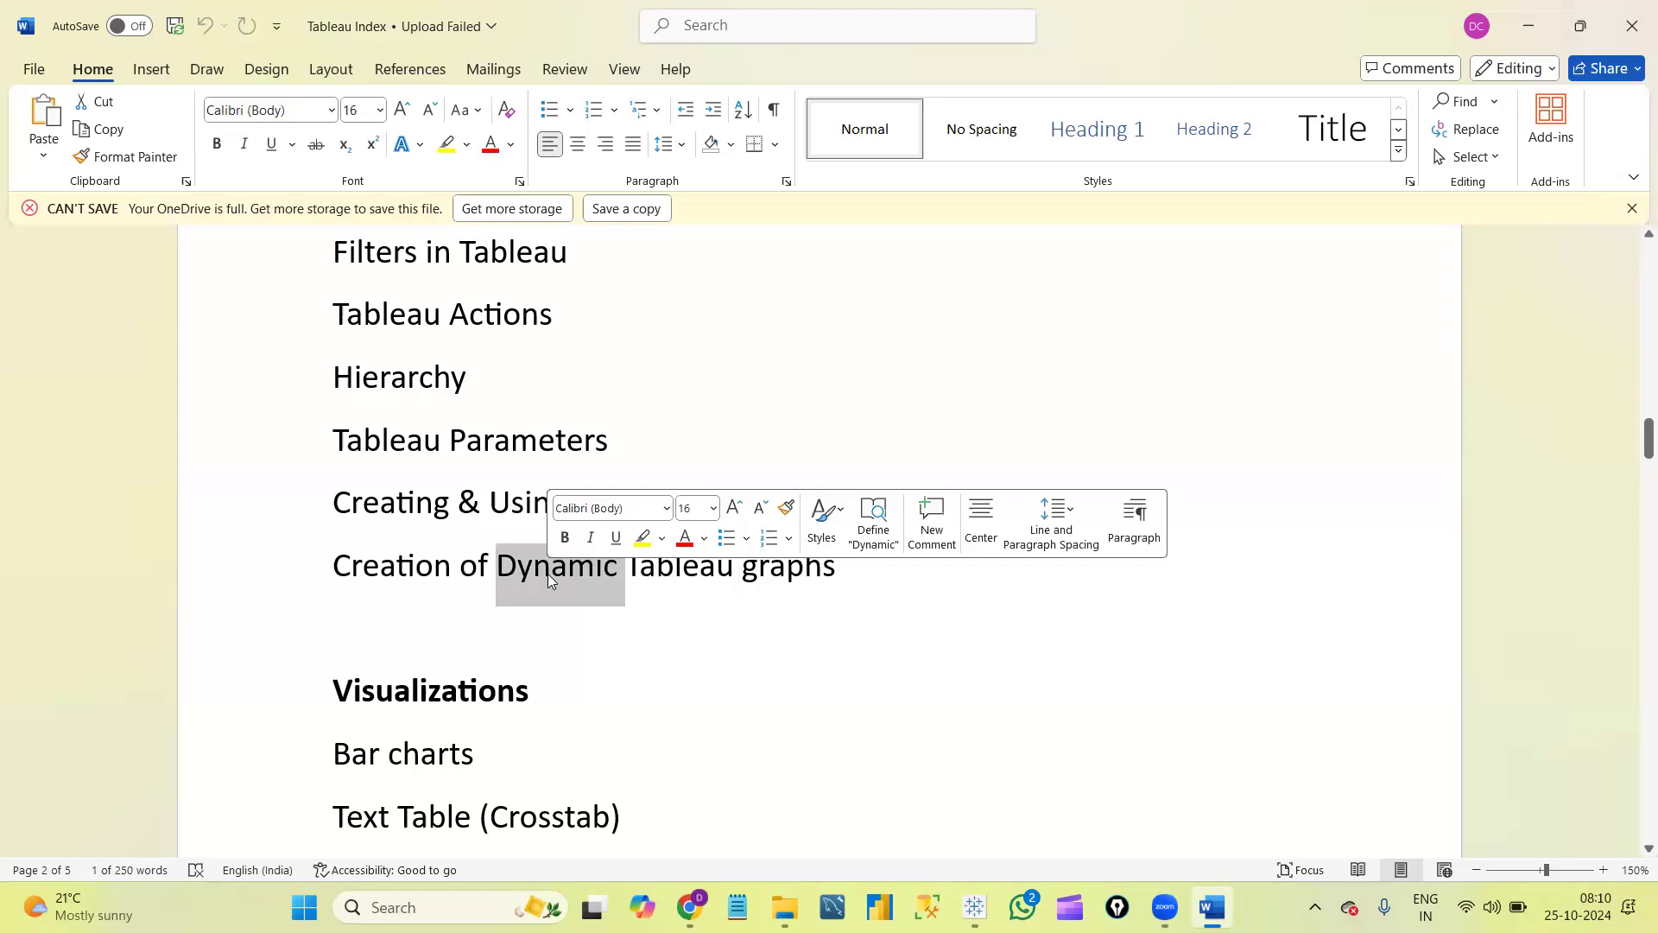
{"action": "left_click", "coordinate": [648, 628]}
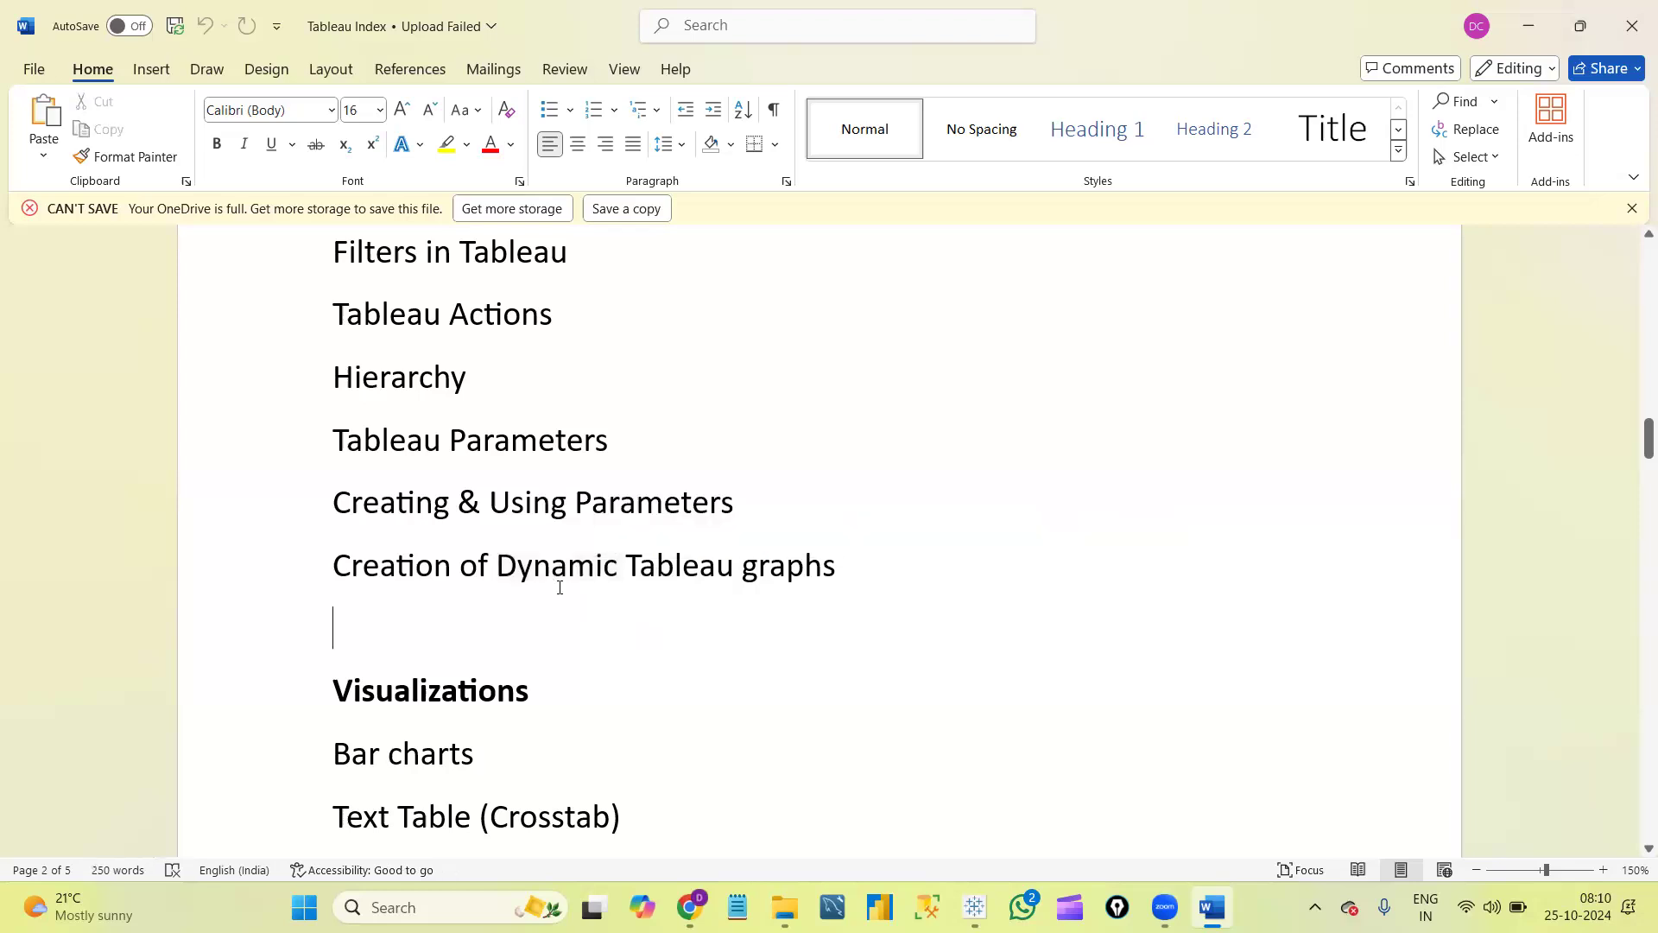
{"action": "double_click", "coordinate": [550, 577]}
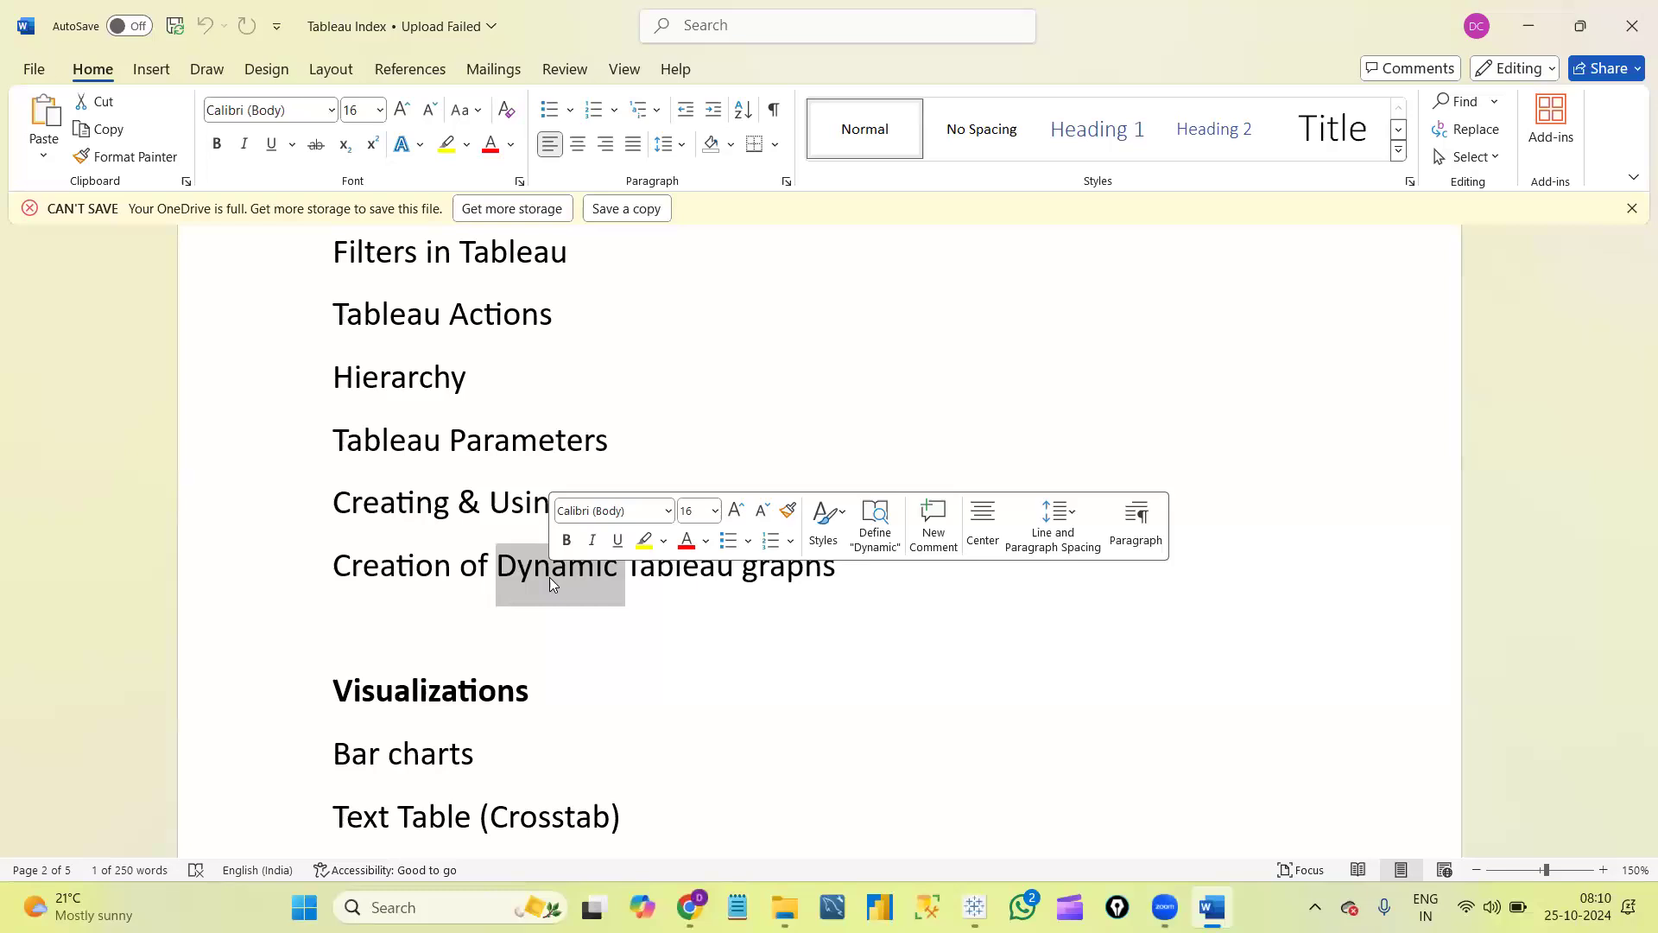
Look through the Visualizations section, covering the chart topics from Bar charts through Symbol Map.
{"action": "left_click", "coordinate": [559, 730]}
{"action": "key", "text": "Down"}
{"action": "key", "text": "Down"}
{"action": "key", "text": "Down"}
{"action": "key", "text": "Down"}
{"action": "key", "text": "Down"}
{"action": "key", "text": "Up"}
{"action": "key", "text": "Up"}
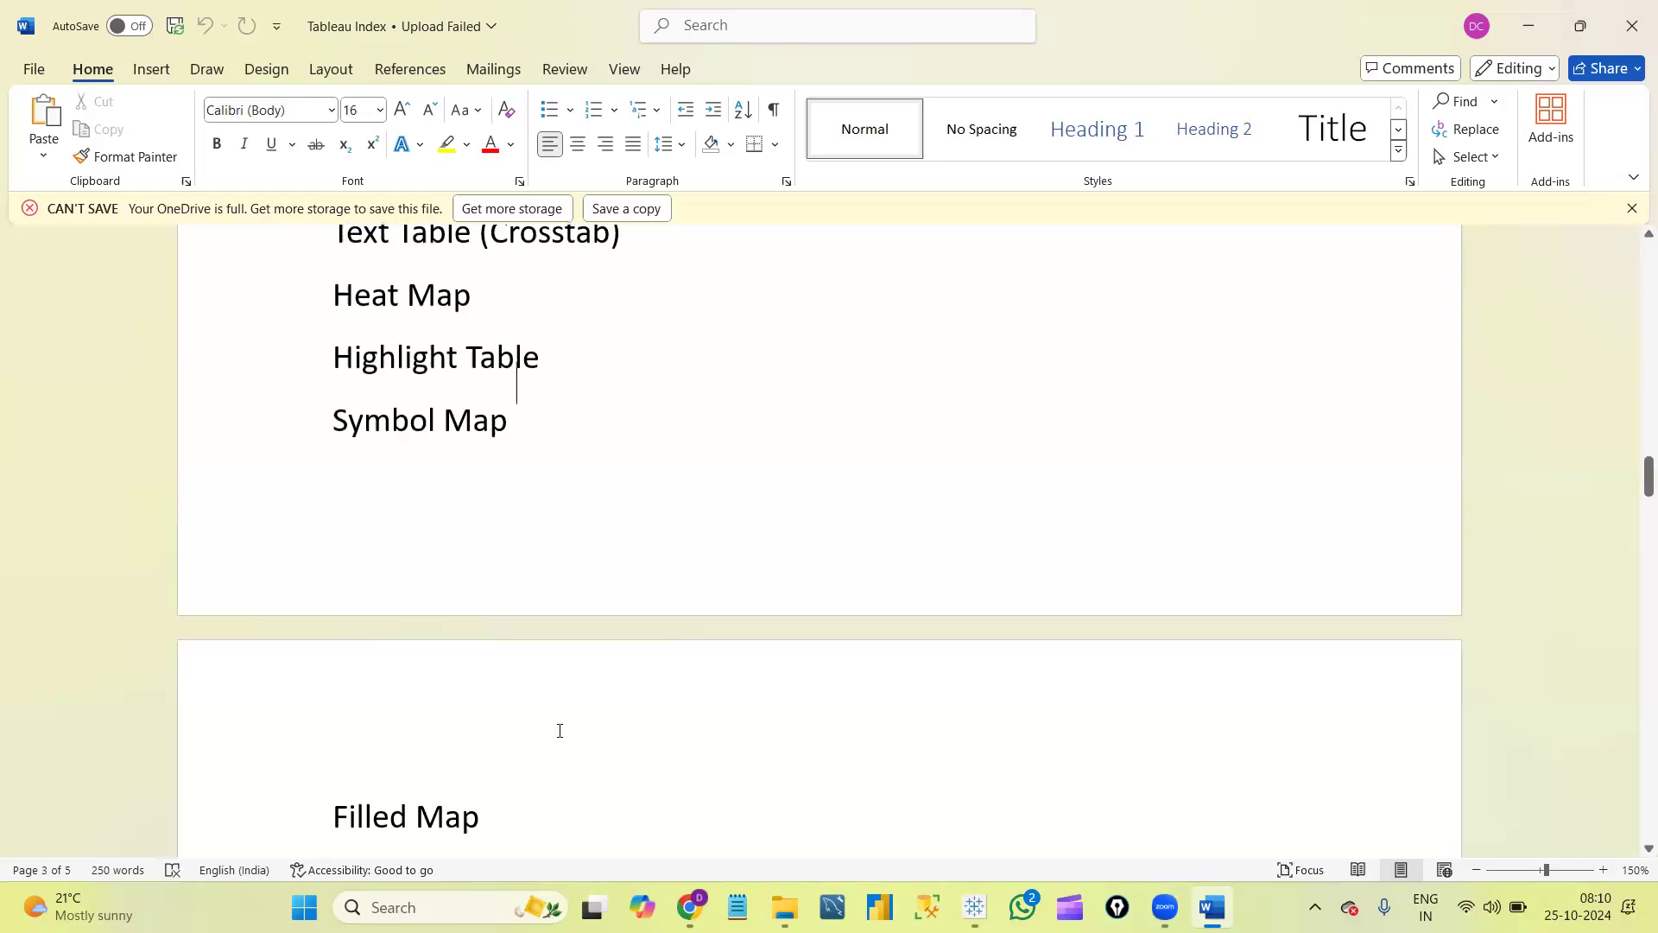
{"action": "key", "text": "Up"}
{"action": "key", "text": "Up"}
{"action": "key", "text": "Up"}
{"action": "key", "text": "Up"}
{"action": "key", "text": "Up"}
{"action": "key", "text": "Up"}
{"action": "key", "text": "Up"}
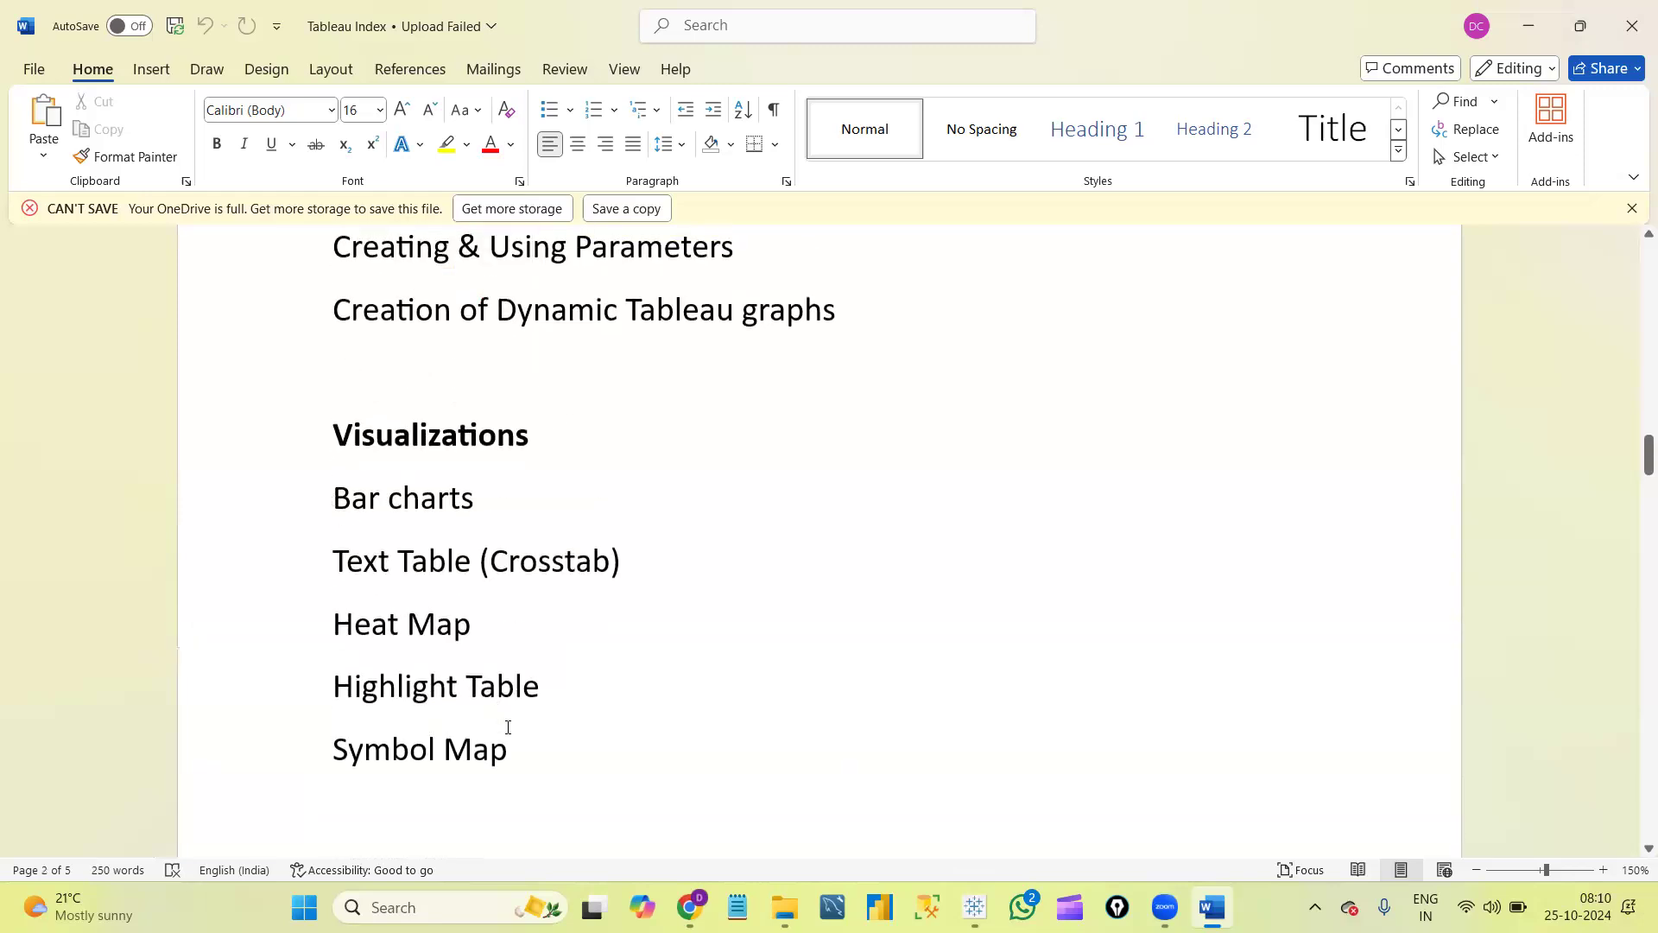
{"action": "left_click", "coordinate": [508, 727], "text": "shift"}
Browse the remaining visualization topics down to the Advanced Charts section.
{"action": "left_click", "coordinate": [585, 810]}
{"action": "key", "text": "Down"}
{"action": "key", "text": "Down"}
{"action": "key", "text": "Down"}
{"action": "key", "text": "Down"}
{"action": "key", "text": "Down"}
{"action": "key", "text": "Down"}
{"action": "key", "text": "Down"}
{"action": "key", "text": "Down"}
{"action": "key", "text": "Down"}
{"action": "key", "text": "Down"}
{"action": "key", "text": "Down"}
{"action": "key", "text": "Down"}
{"action": "key", "text": "Down"}
{"action": "key", "text": "Down"}
{"action": "key", "text": "Down"}
{"action": "key", "text": "Down"}
{"action": "key", "text": "Down"}
{"action": "key", "text": "Down"}
{"action": "key", "text": "Down"}
{"action": "key", "text": "Down"}
{"action": "key", "text": "Down"}
{"action": "key", "text": "Down"}
{"action": "key", "text": "Down"}
{"action": "key", "text": "Down"}
{"action": "key", "text": "Down"}
{"action": "key", "text": "Down"}
{"action": "key", "text": "Up"}
{"action": "key", "text": "Right"}
{"action": "key", "text": "Up"}
{"action": "key", "text": "Up"}
{"action": "key", "text": "Up"}
{"action": "key", "text": "Up"}
{"action": "key", "text": "Up"}
{"action": "key", "text": "Up"}
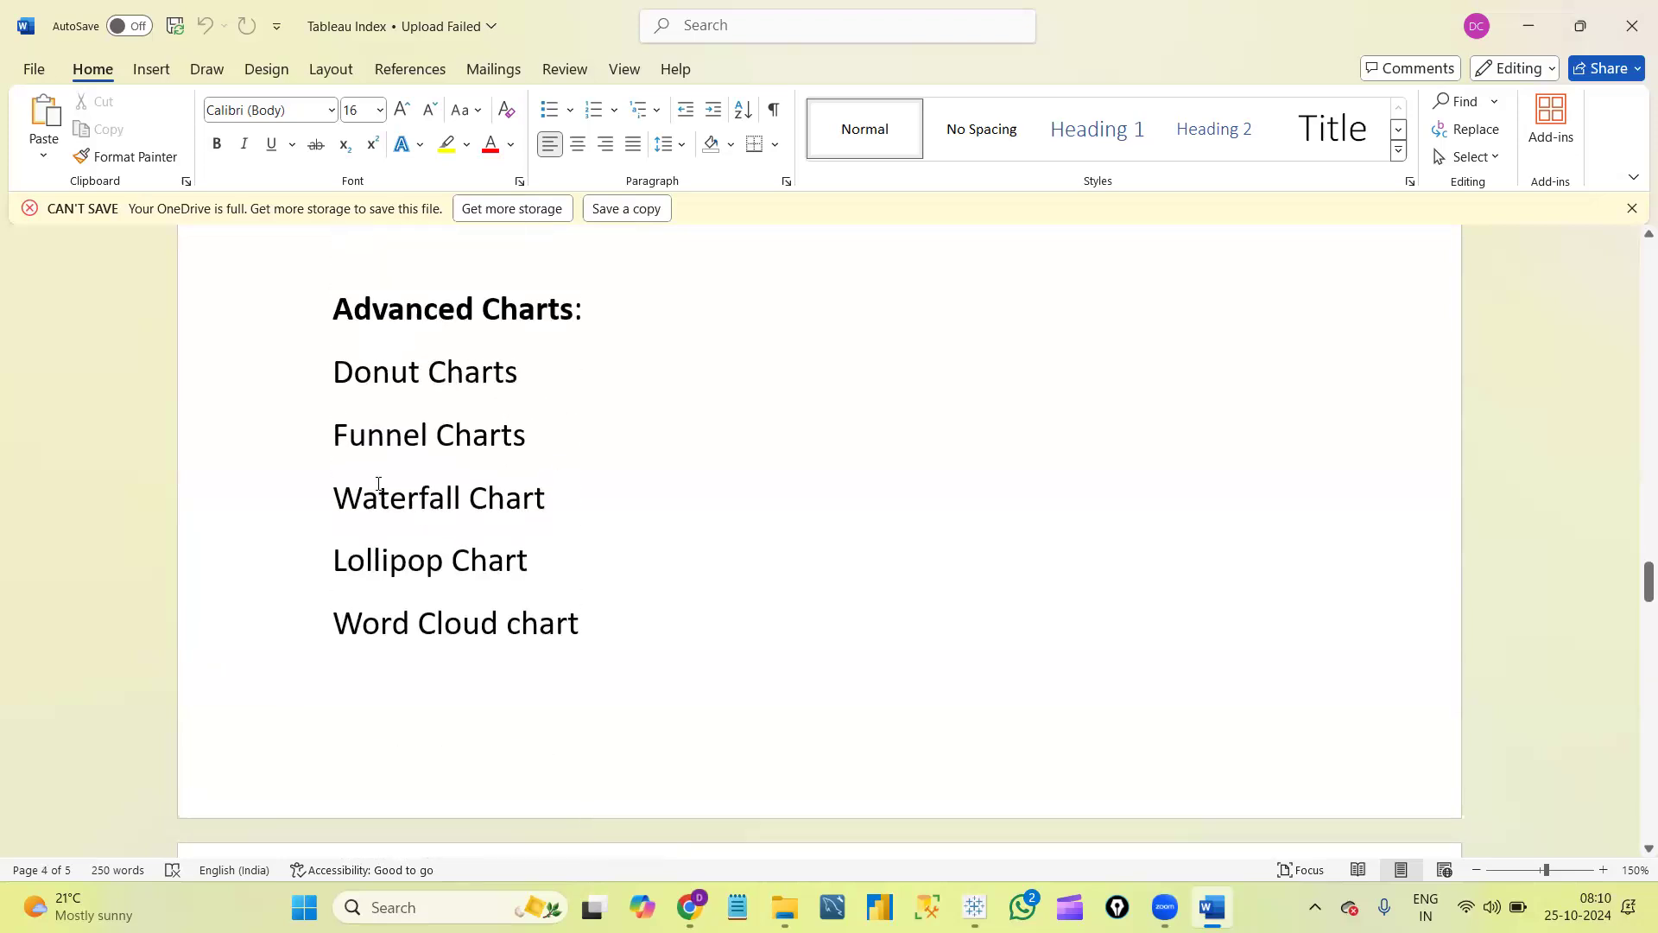
Highlight the Advanced Charts topics from Donut Charts through Word Cloud chart.
{"action": "key", "text": "Down"}
{"action": "key", "text": "Down"}
{"action": "key", "text": "shift+Down"}
{"action": "key", "text": "shift+Down"}
{"action": "key", "text": "shift+Down"}
{"action": "key", "text": "shift+Down"}
{"action": "key", "text": "shift+Down"}
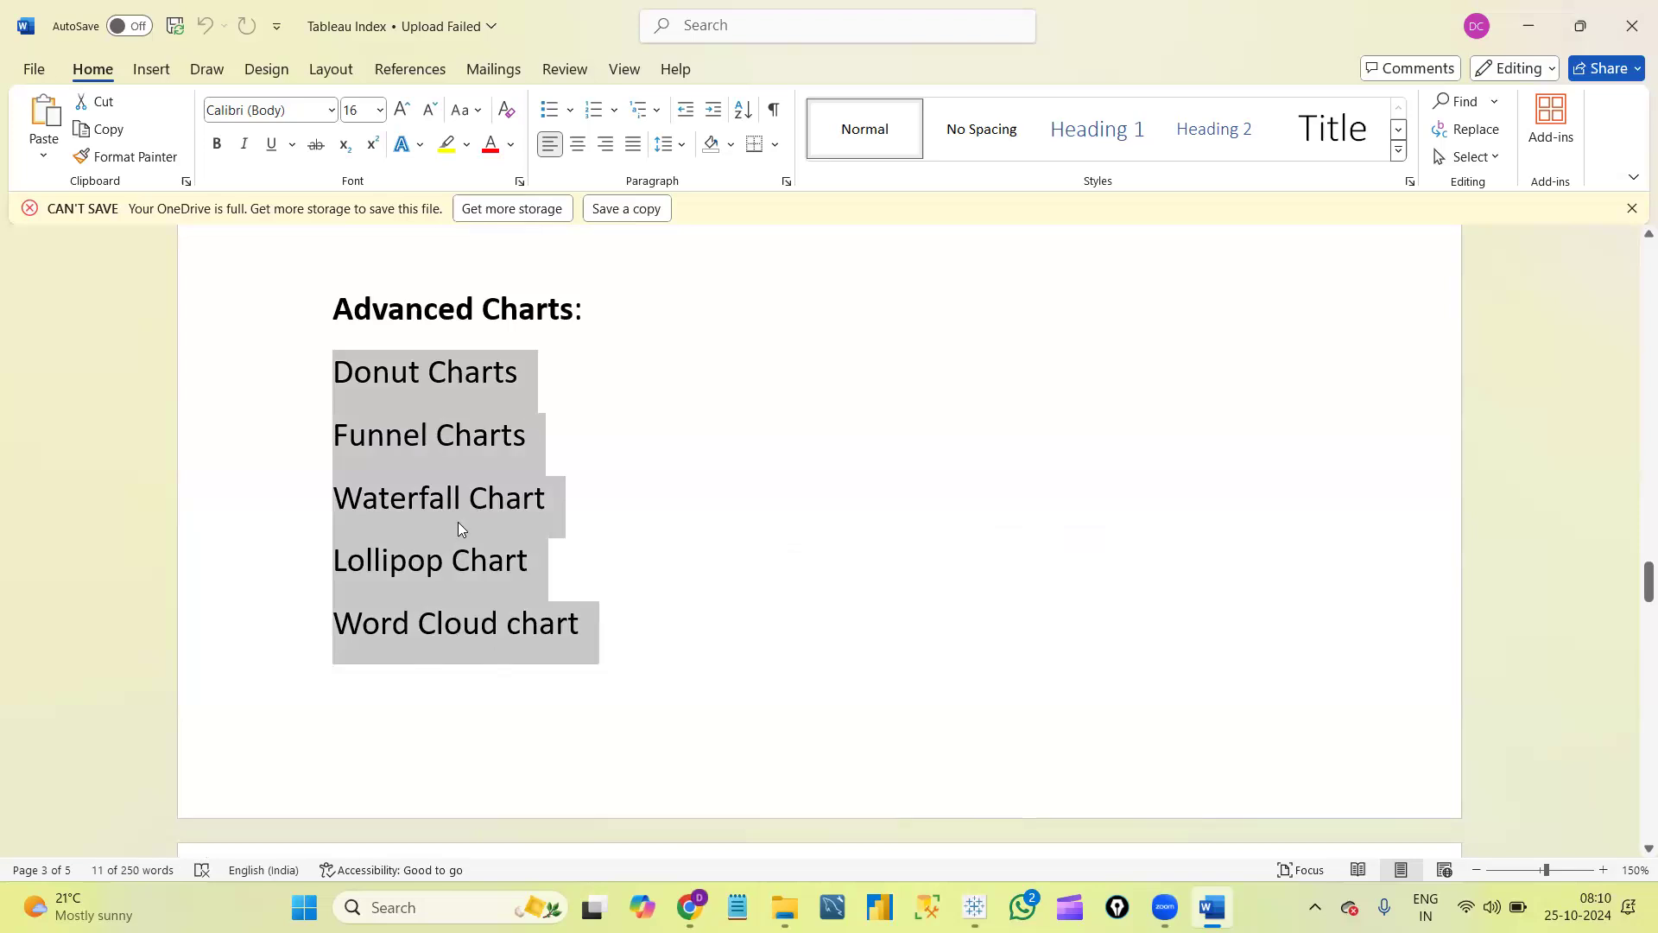
Review the sets topics by highlighting Sets in the Tableau Sets line and the Sets using Parameters line, and clear the selection.
{"action": "left_click", "coordinate": [432, 575]}
{"action": "key", "text": "Down"}
{"action": "key", "text": "Down"}
{"action": "key", "text": "Down"}
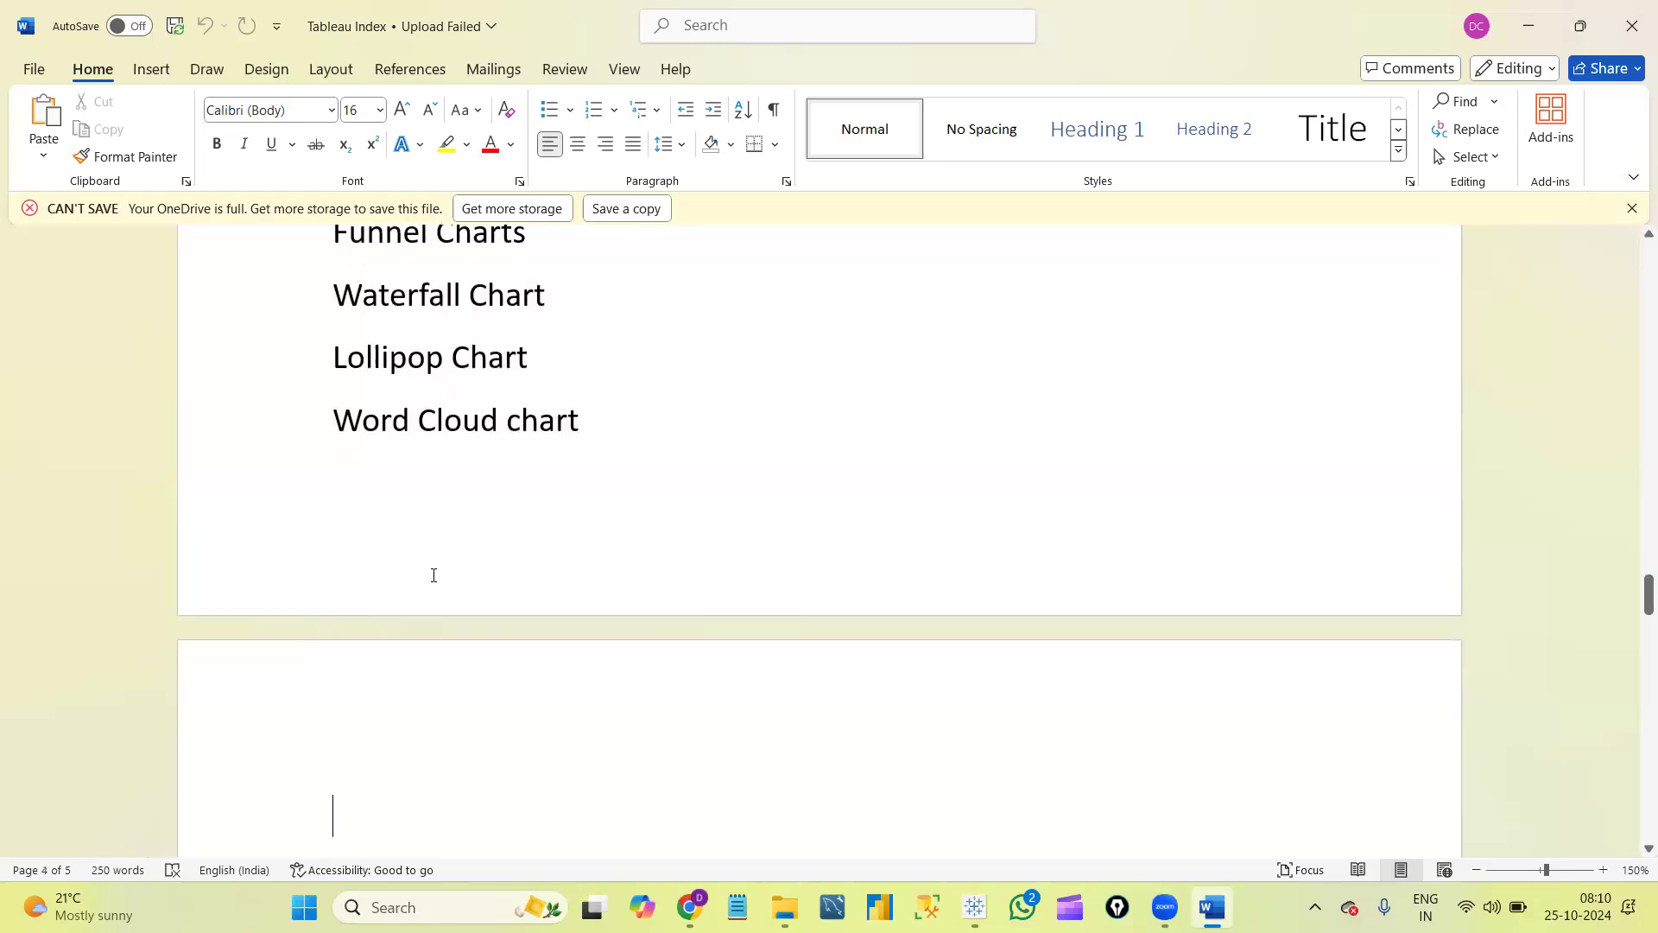
{"action": "key", "text": "Down"}
{"action": "key", "text": "Down"}
{"action": "key", "text": "Down"}
{"action": "key", "text": "Down"}
{"action": "key", "text": "Down"}
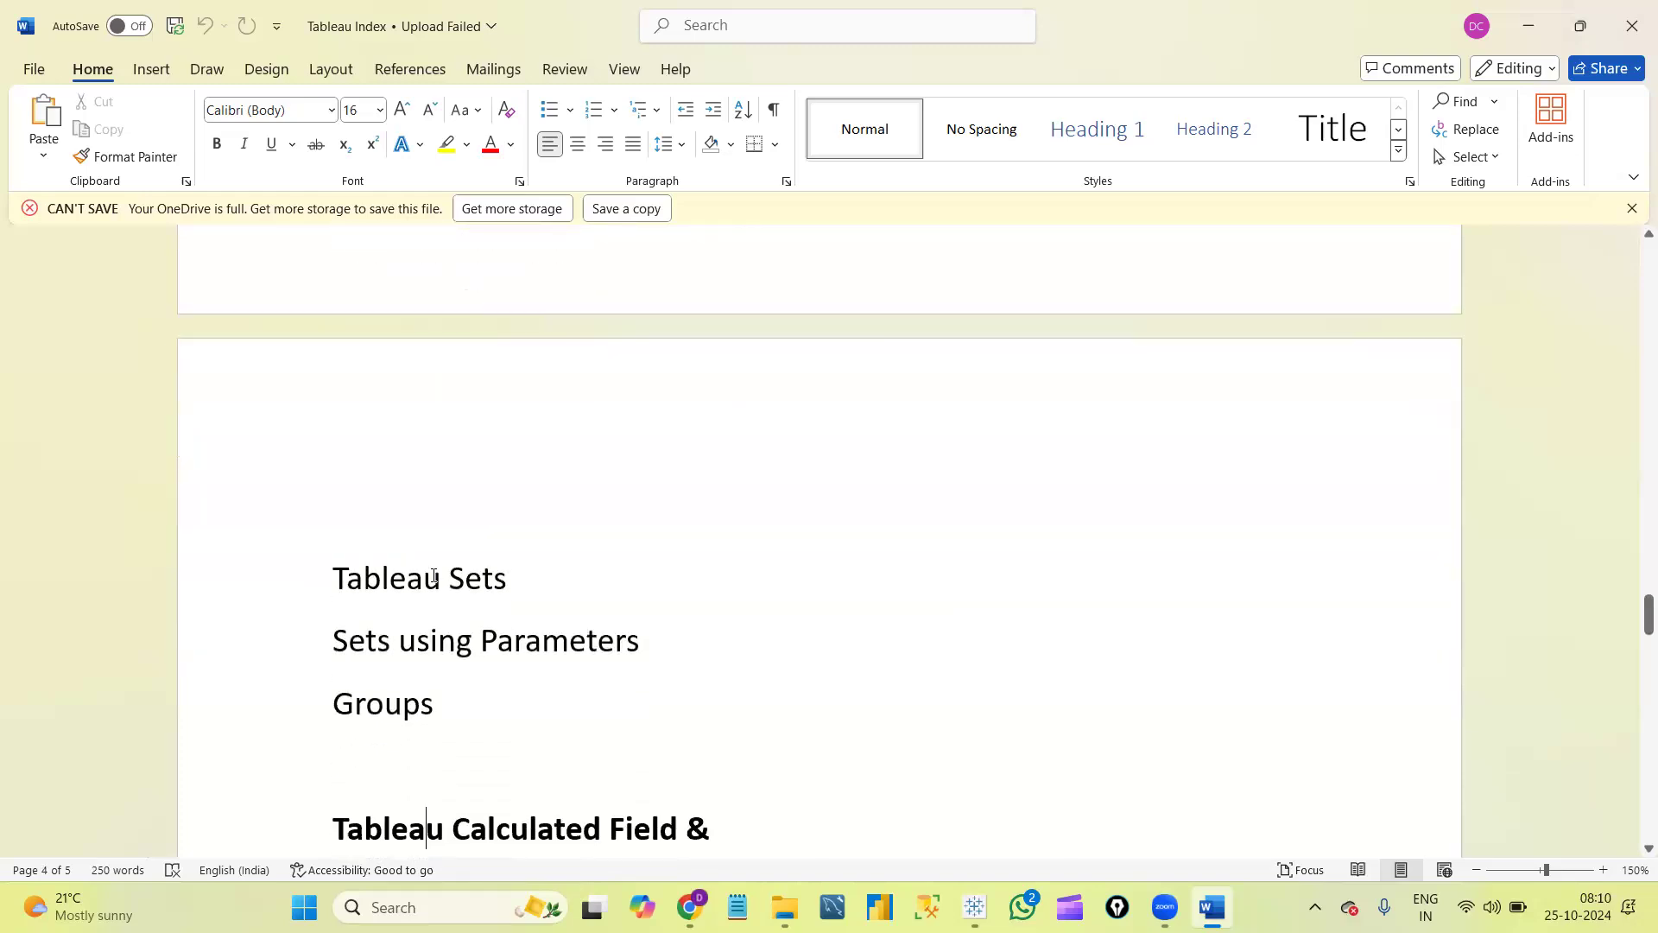
{"action": "left_click_drag", "start_coordinate": [450, 567], "coordinate": [538, 570]}
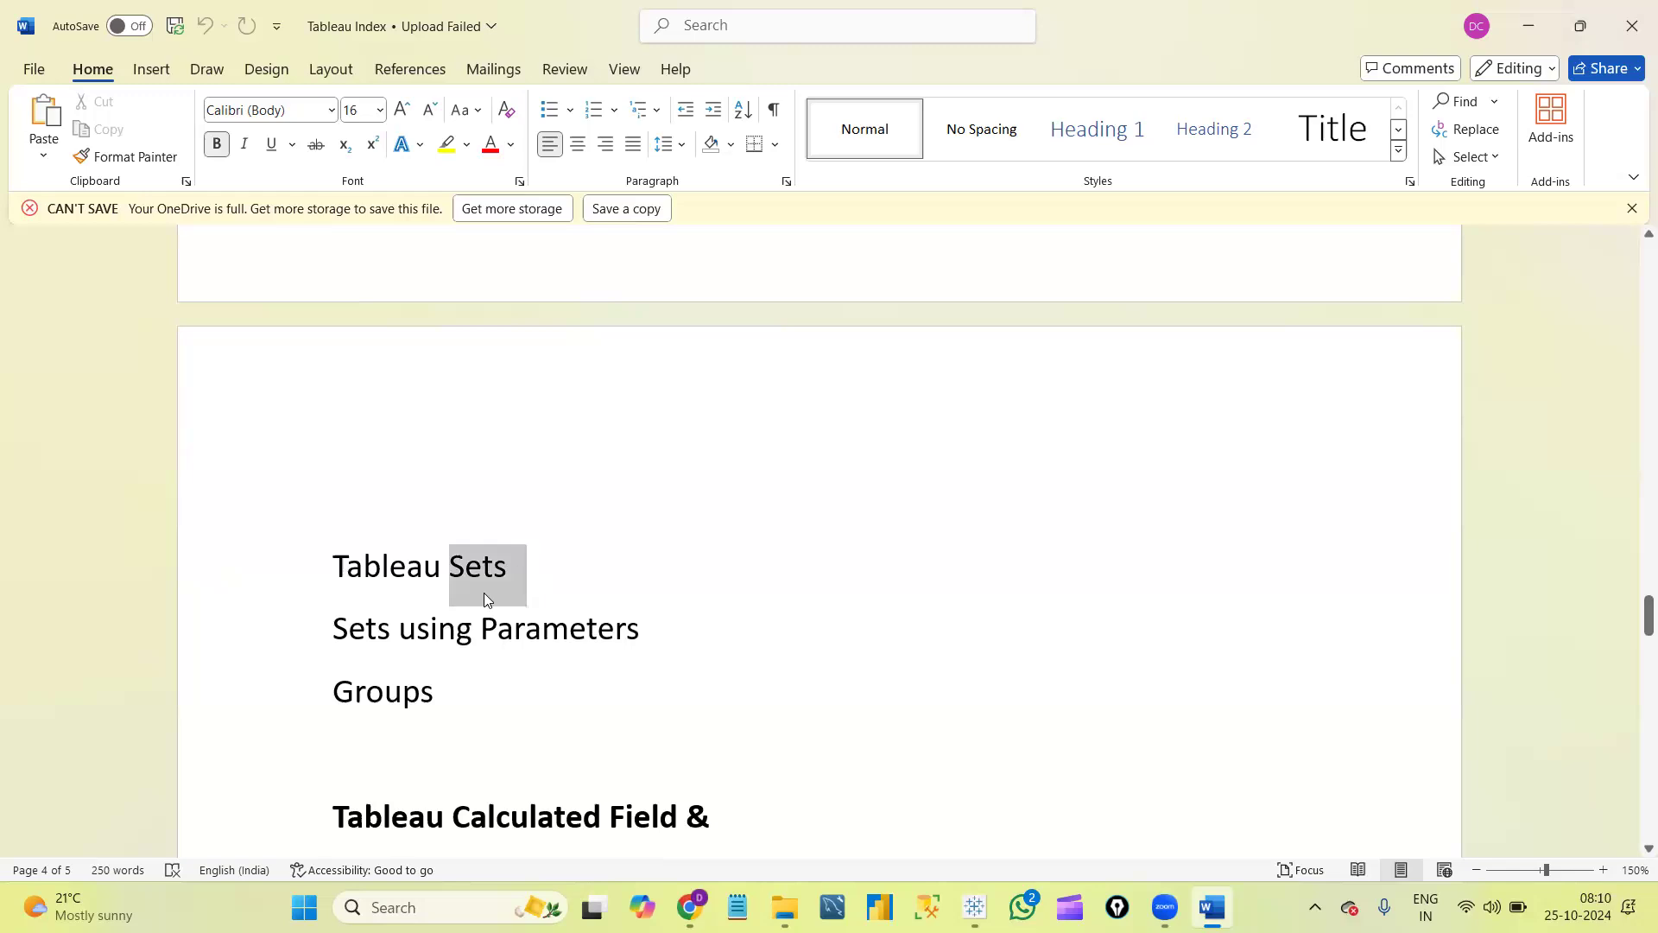
{"action": "left_click_drag", "start_coordinate": [337, 628], "coordinate": [632, 633]}
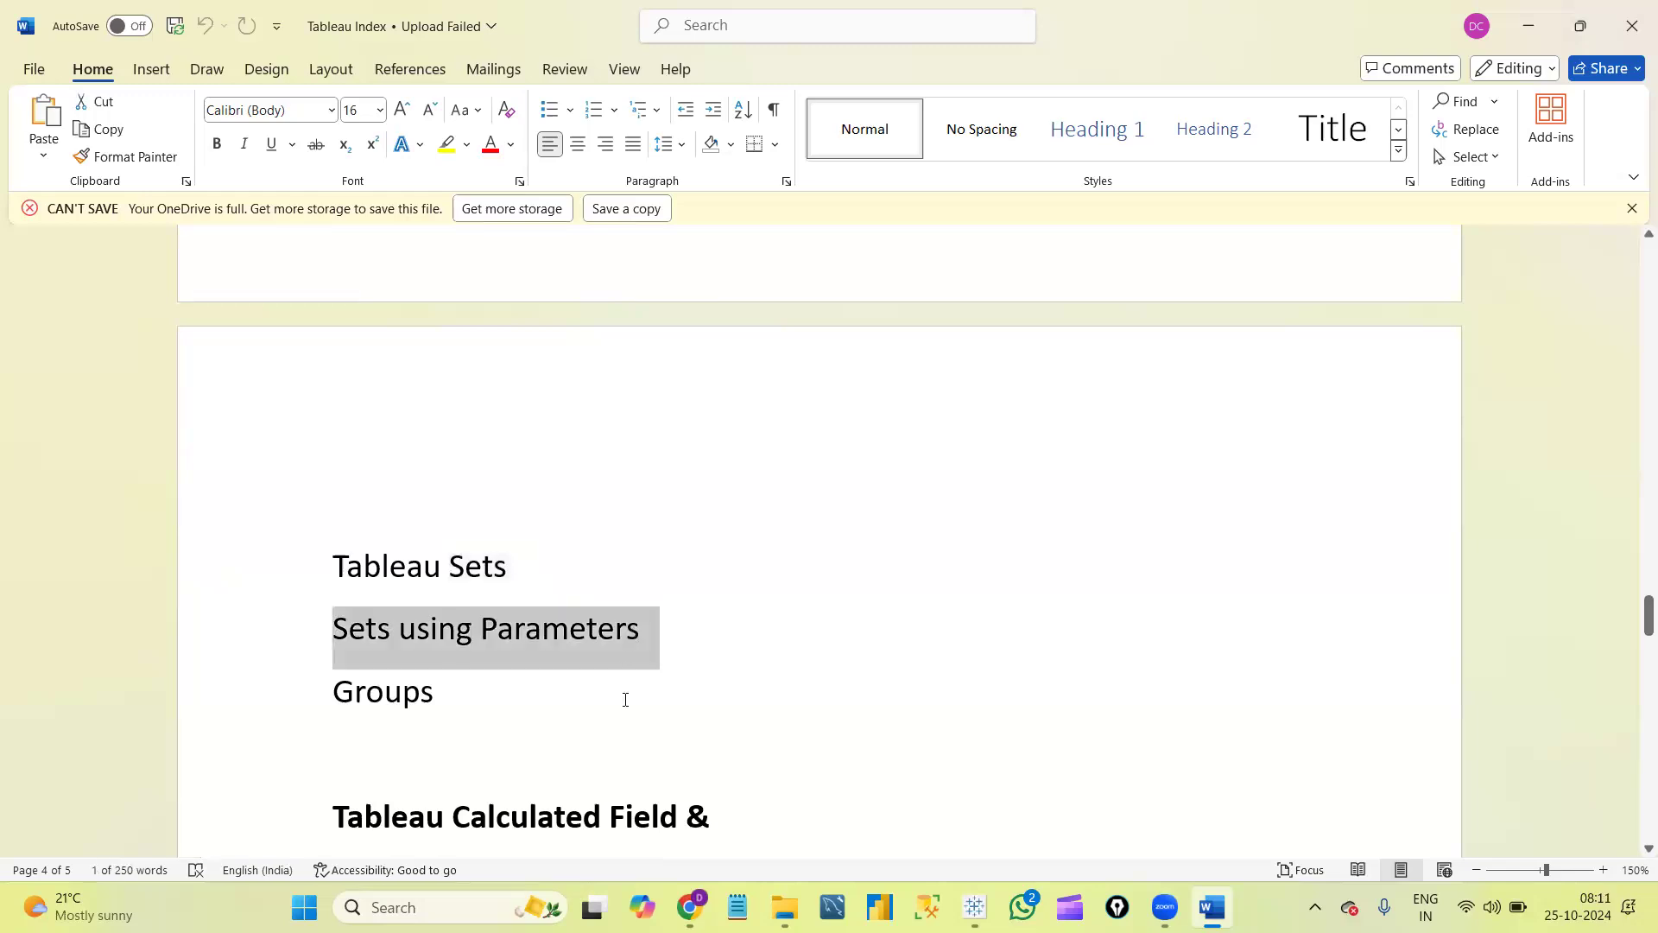
{"action": "left_click_drag", "start_coordinate": [626, 699], "coordinate": [600, 729]}
{"action": "left_click", "coordinate": [600, 729]}
Highlight the Calculated Field & Tableau Functions heading text below the Groups topic.
{"action": "key", "text": "Down"}
{"action": "key", "text": "Down"}
{"action": "key", "text": "Down"}
{"action": "key", "text": "Down"}
{"action": "key", "text": "Down"}
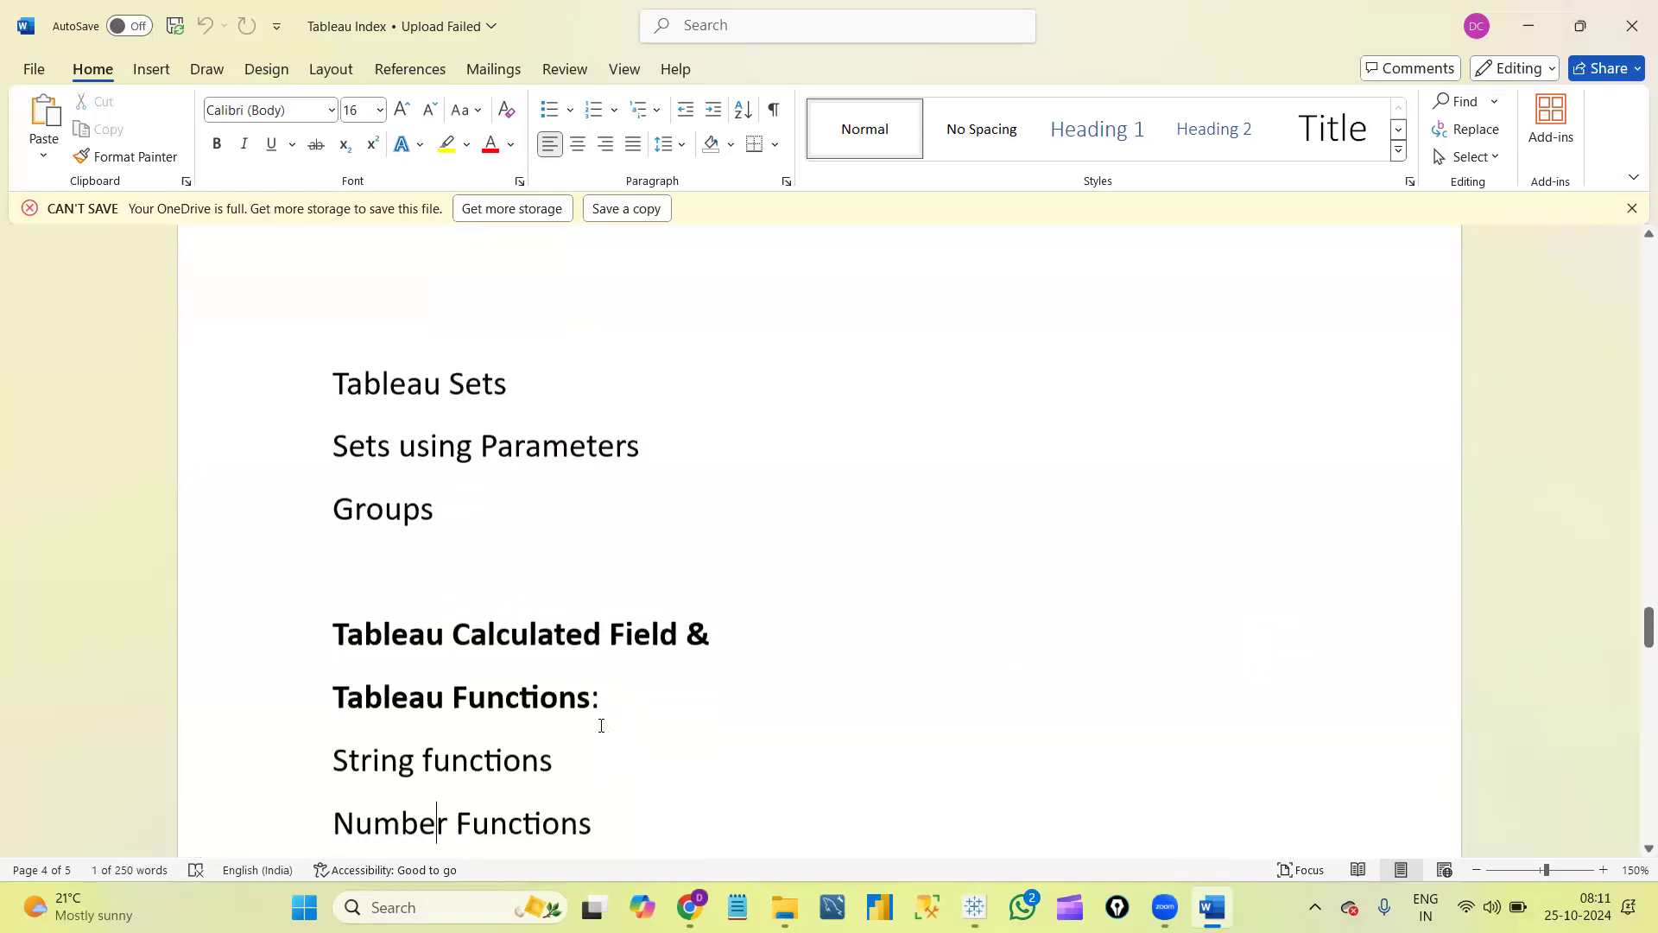
{"action": "key", "text": "Down"}
{"action": "left_click_drag", "start_coordinate": [462, 570], "coordinate": [708, 570]}
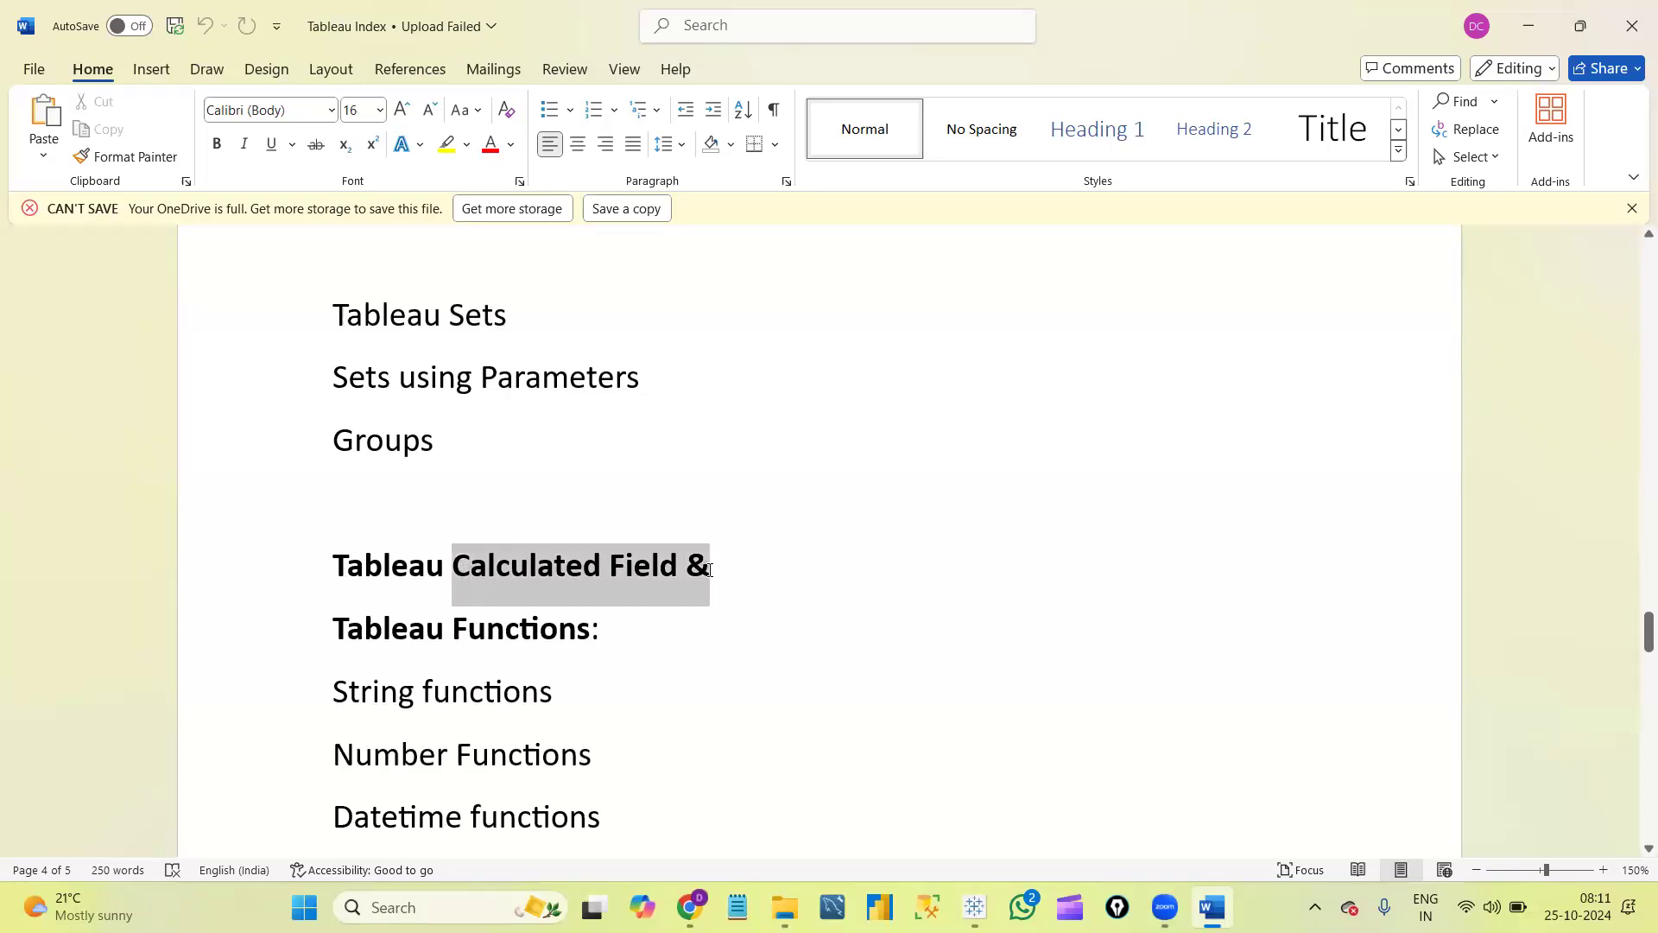
{"action": "left_click_drag", "start_coordinate": [708, 570], "coordinate": [707, 614]}
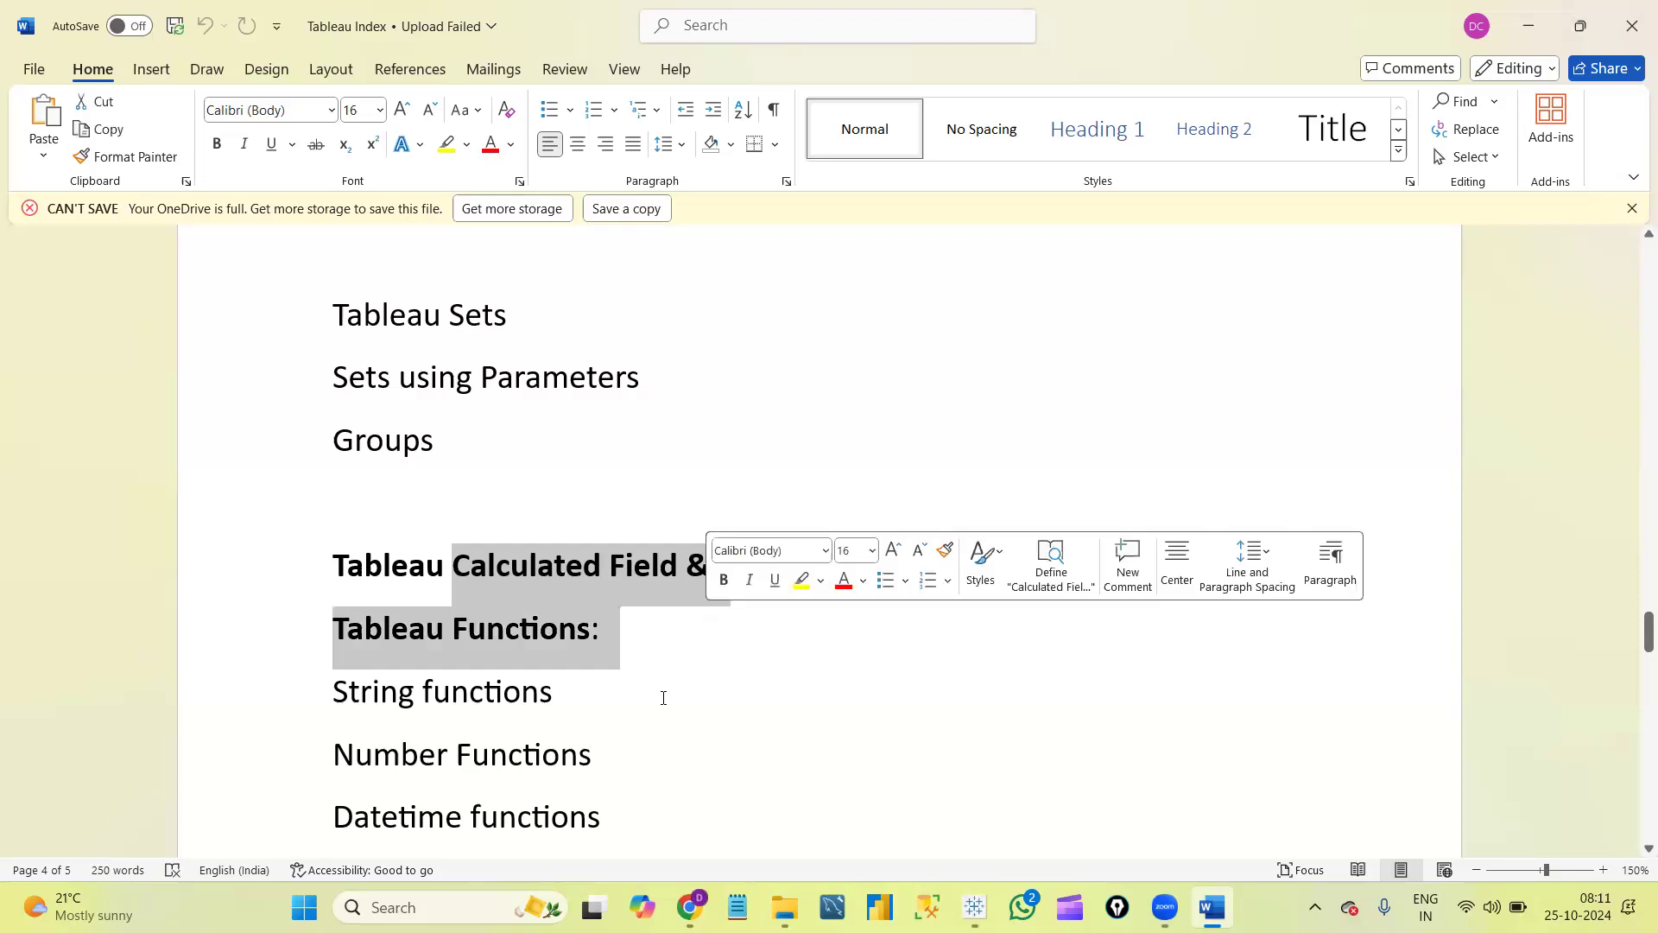
Highlight the function topics from String functions to Data type conversion, and the word Calculated in the section heading.
{"action": "key", "text": "Down"}
{"action": "key", "text": "Down"}
{"action": "key", "text": "Down"}
{"action": "key", "text": "Down"}
{"action": "key", "text": "Down"}
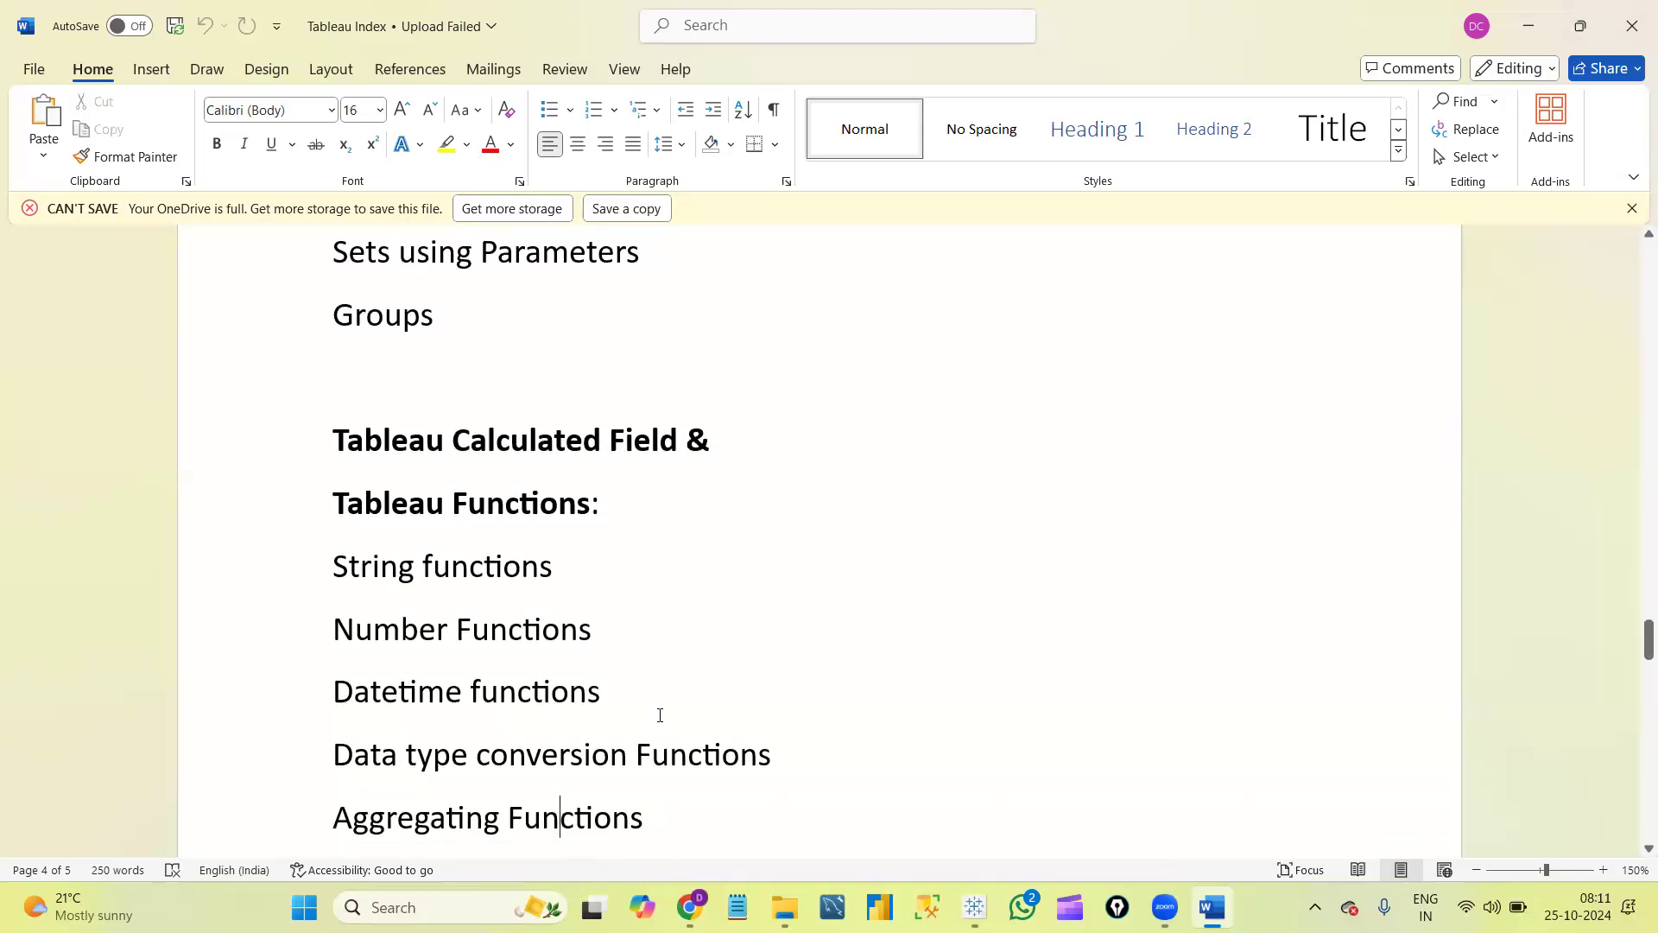
{"action": "left_click_drag", "start_coordinate": [328, 566], "coordinate": [620, 786]}
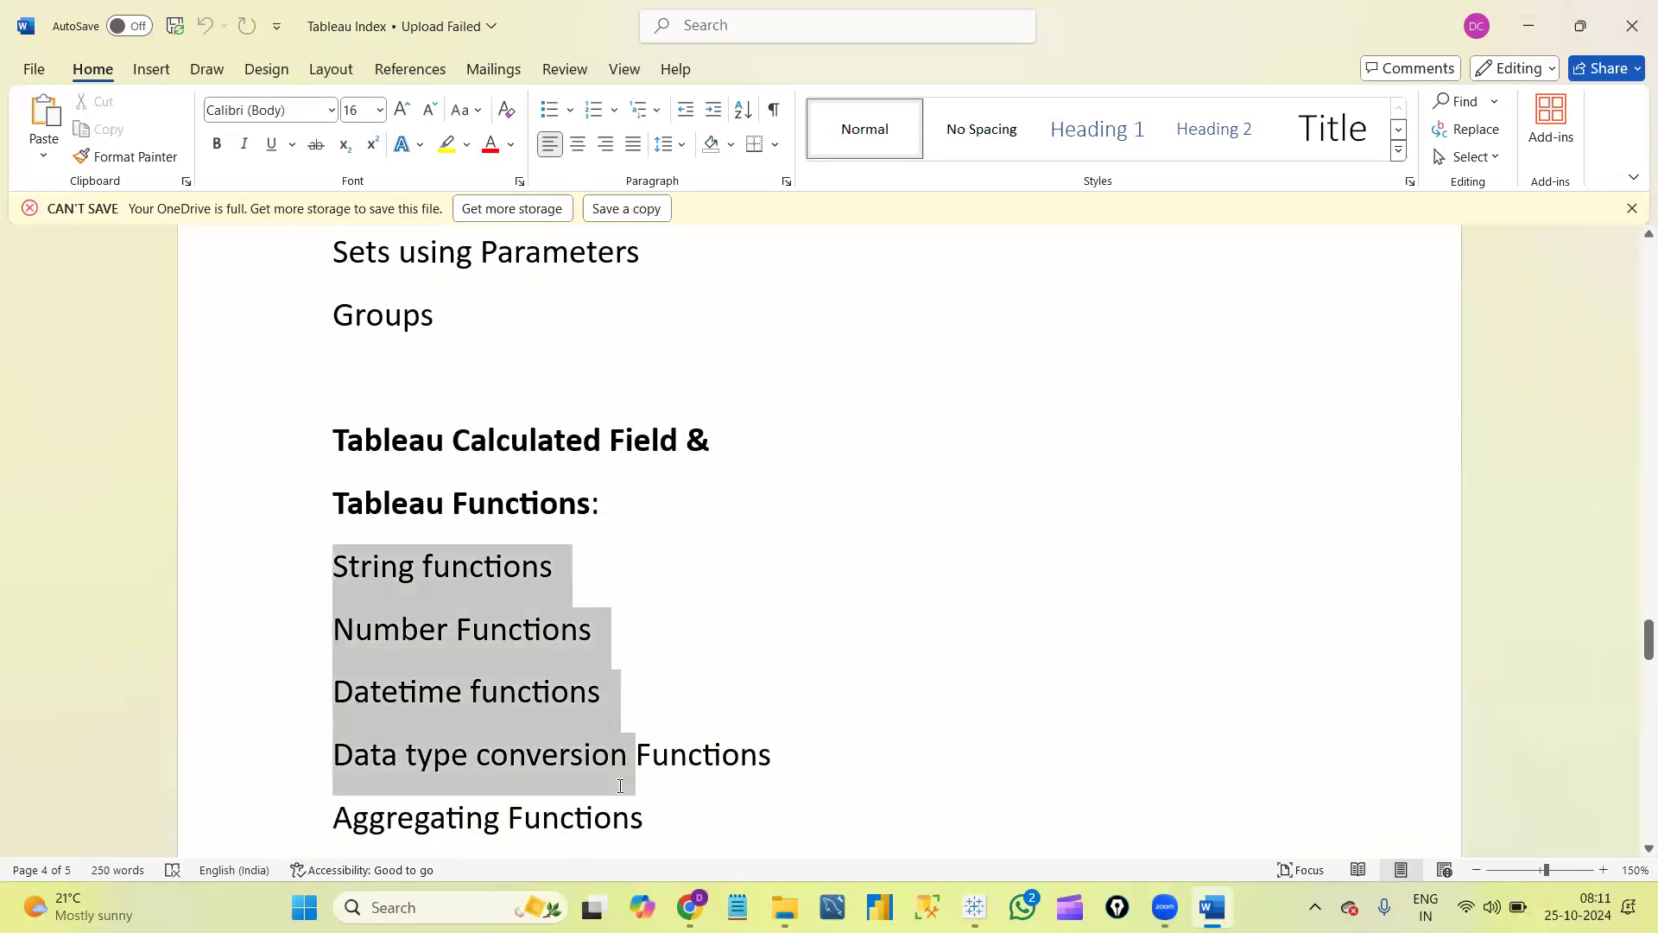
{"action": "double_click", "coordinate": [549, 439]}
Move past the function topics and highlight the Drop lines, Trend Lines and Forecasting topics.
{"action": "key", "text": "Down"}
{"action": "key", "text": "Down"}
{"action": "key", "text": "Down"}
{"action": "key", "text": "Down"}
{"action": "key", "text": "Down"}
{"action": "key", "text": "Down"}
{"action": "key", "text": "Down"}
{"action": "key", "text": "Down"}
{"action": "key", "text": "Down"}
{"action": "key", "text": "Down"}
{"action": "key", "text": "Down"}
{"action": "key", "text": "Down"}
{"action": "key", "text": "Down"}
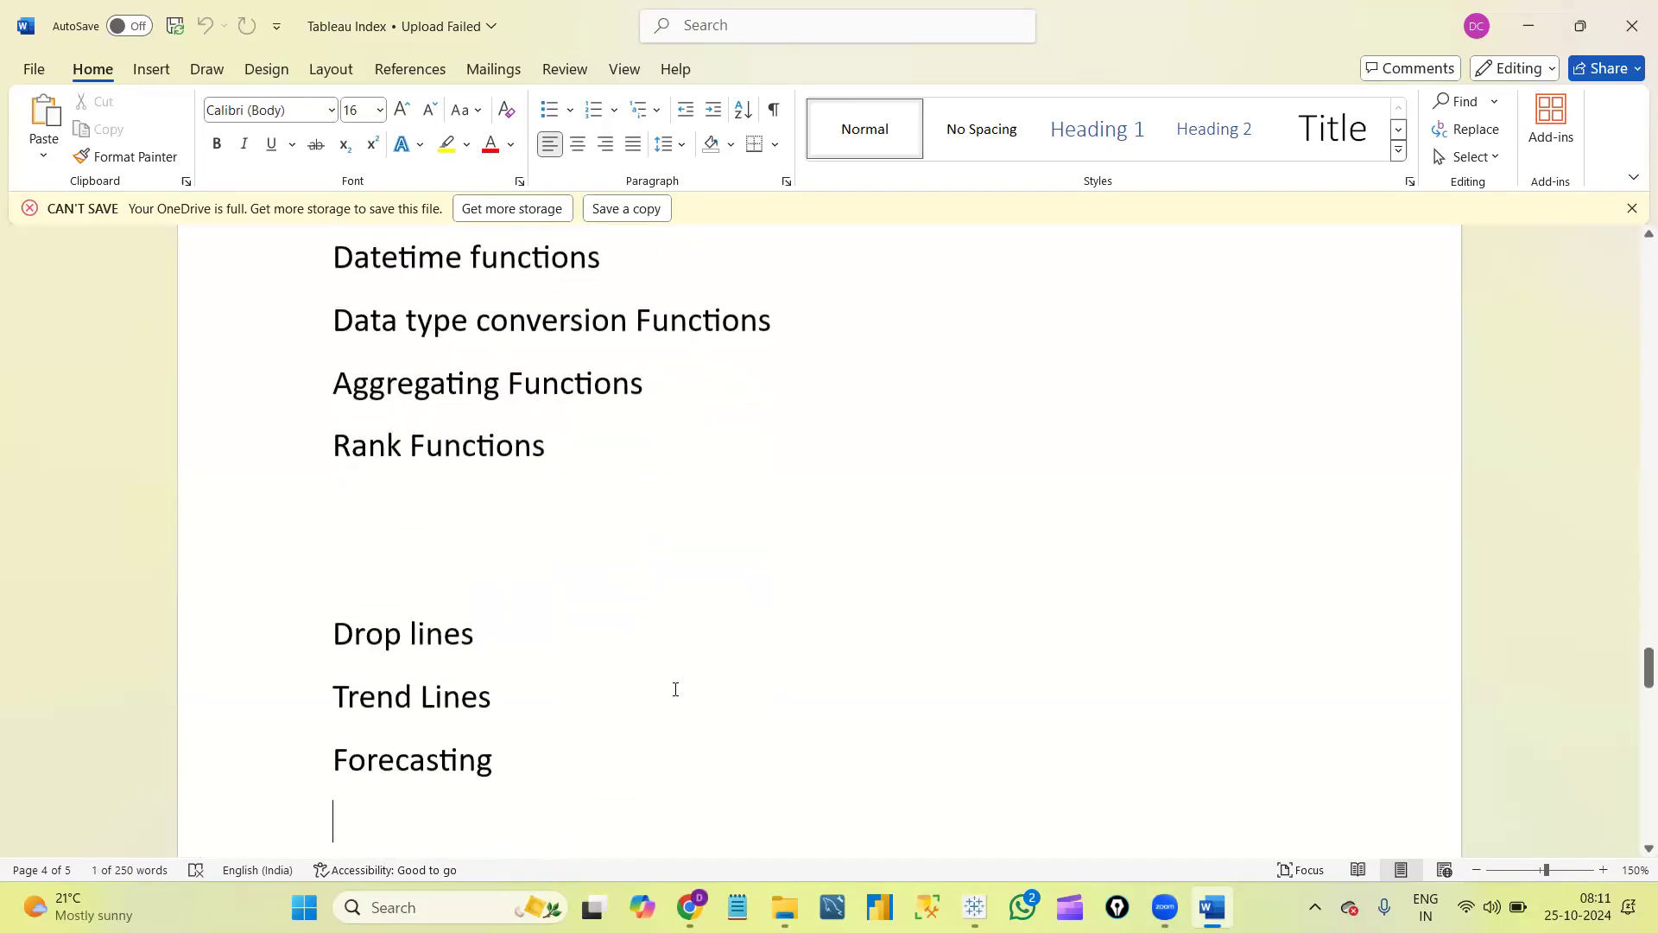
{"action": "key", "text": "Down"}
{"action": "left_click_drag", "start_coordinate": [336, 566], "coordinate": [492, 710]}
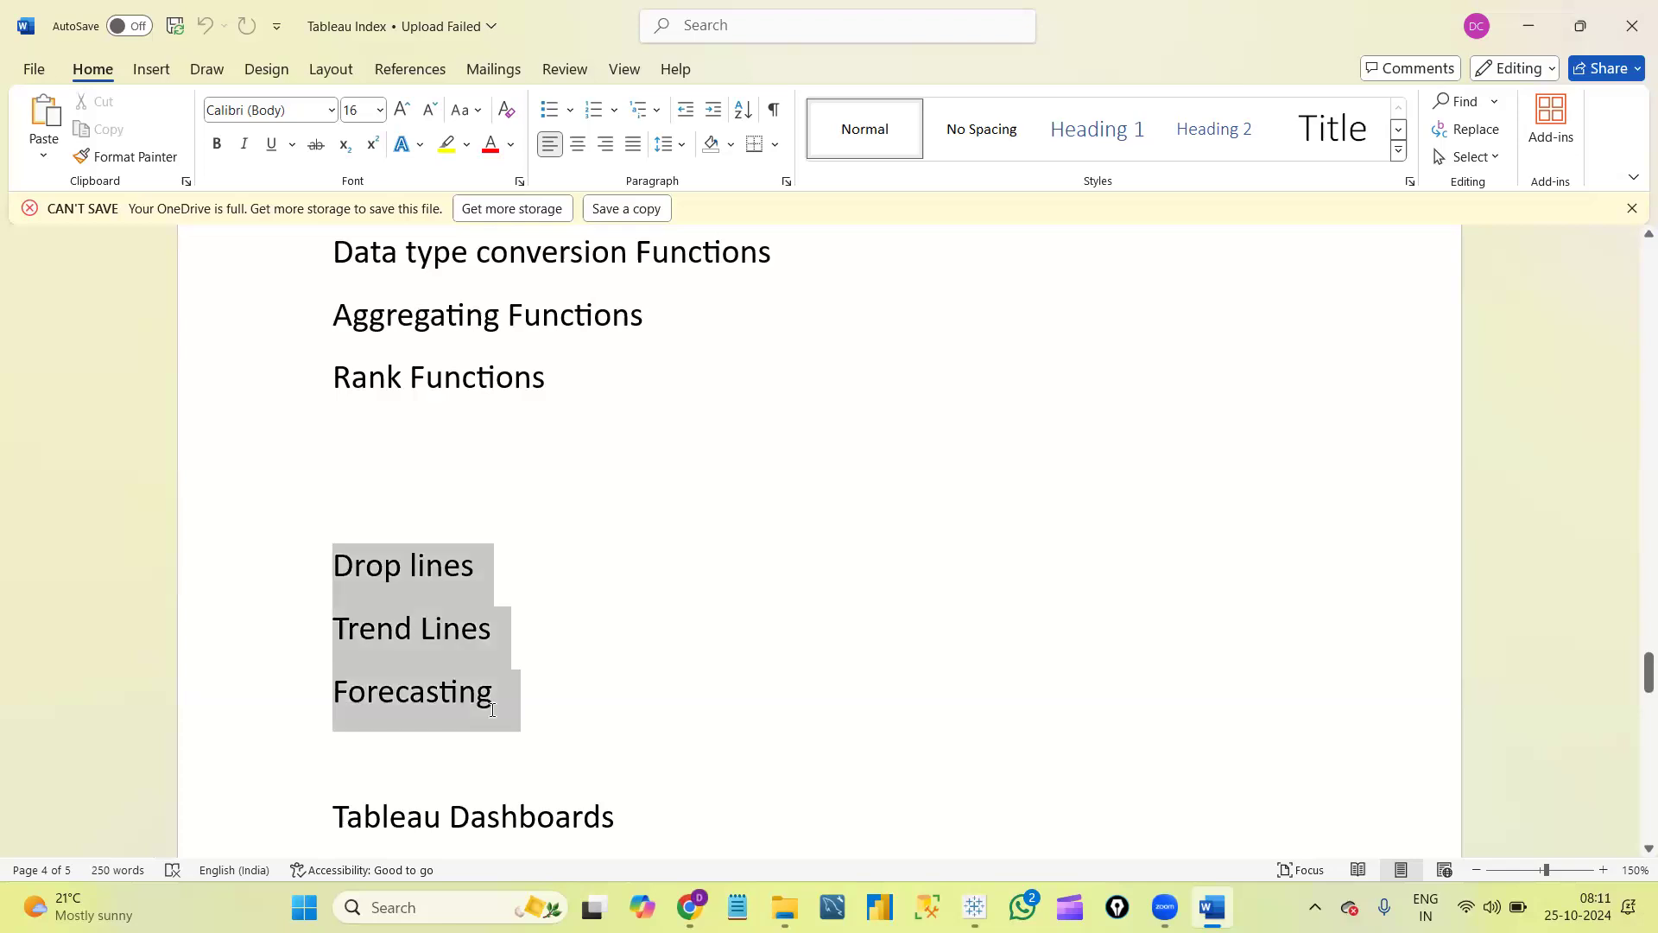
Review the Drop lines and Forecasting topics individually, and clear the selection.
{"action": "triple_click", "coordinate": [421, 694]}
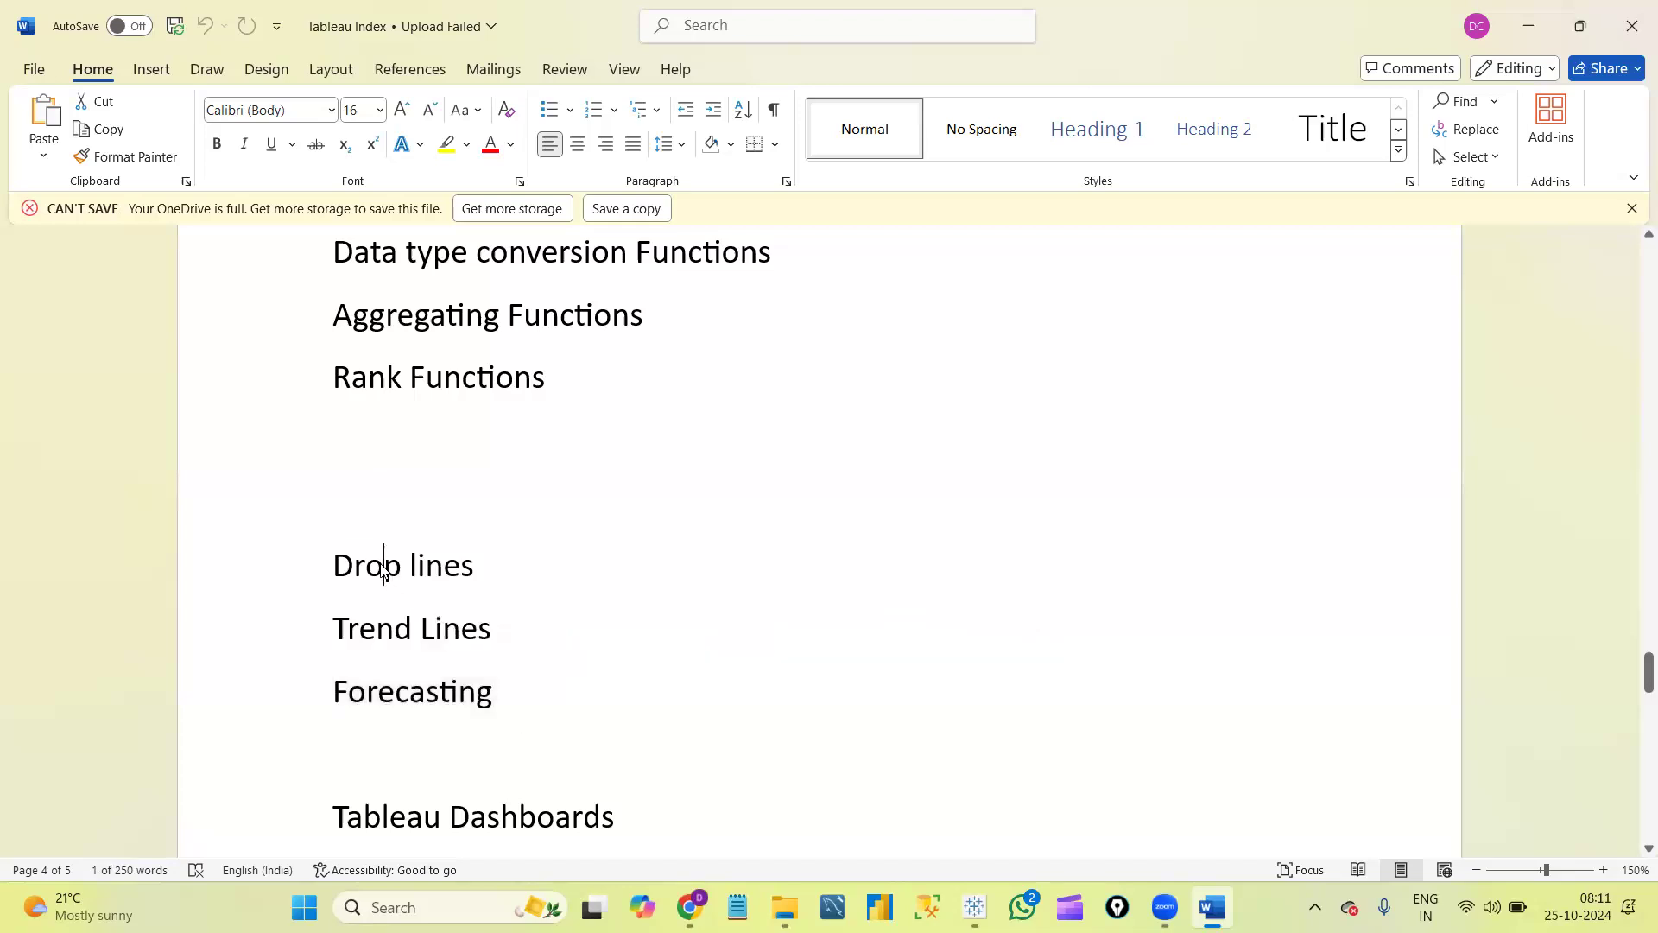
{"action": "double_click", "coordinate": [380, 566]}
{"action": "left_click", "coordinate": [424, 695]}
{"action": "double_click", "coordinate": [424, 701]}
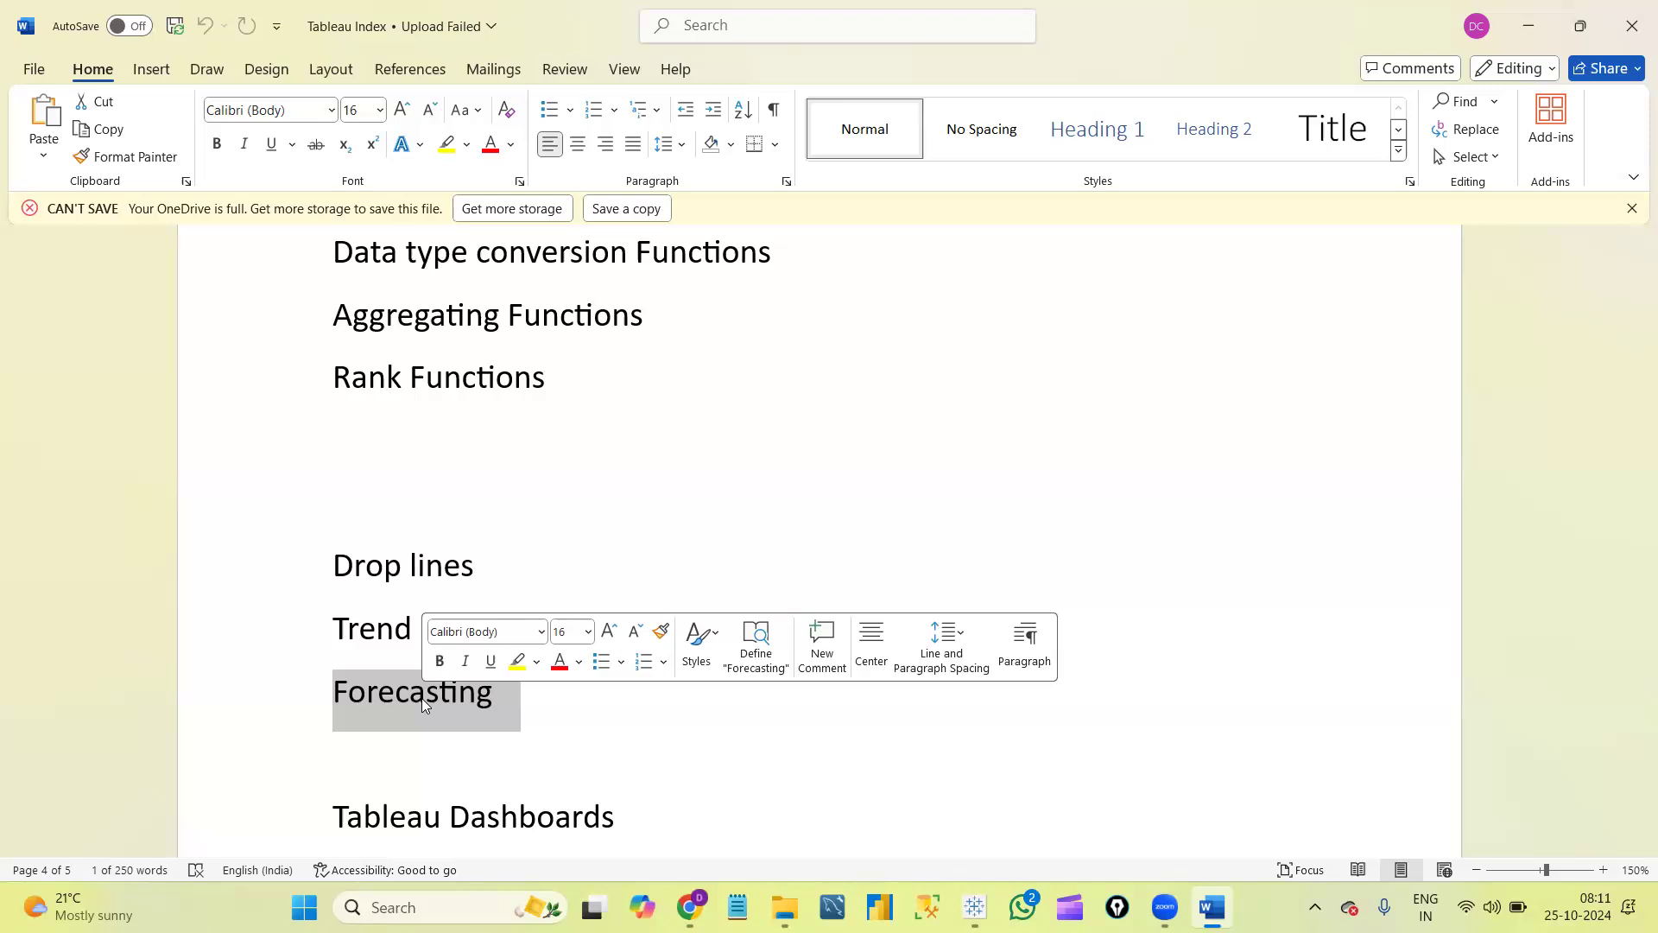
{"action": "left_click", "coordinate": [517, 708]}
Highlight Drop lines through Forecasting as a group again, and the word Trend and the Forecasting topic separately.
{"action": "left_click_drag", "start_coordinate": [334, 557], "coordinate": [491, 691]}
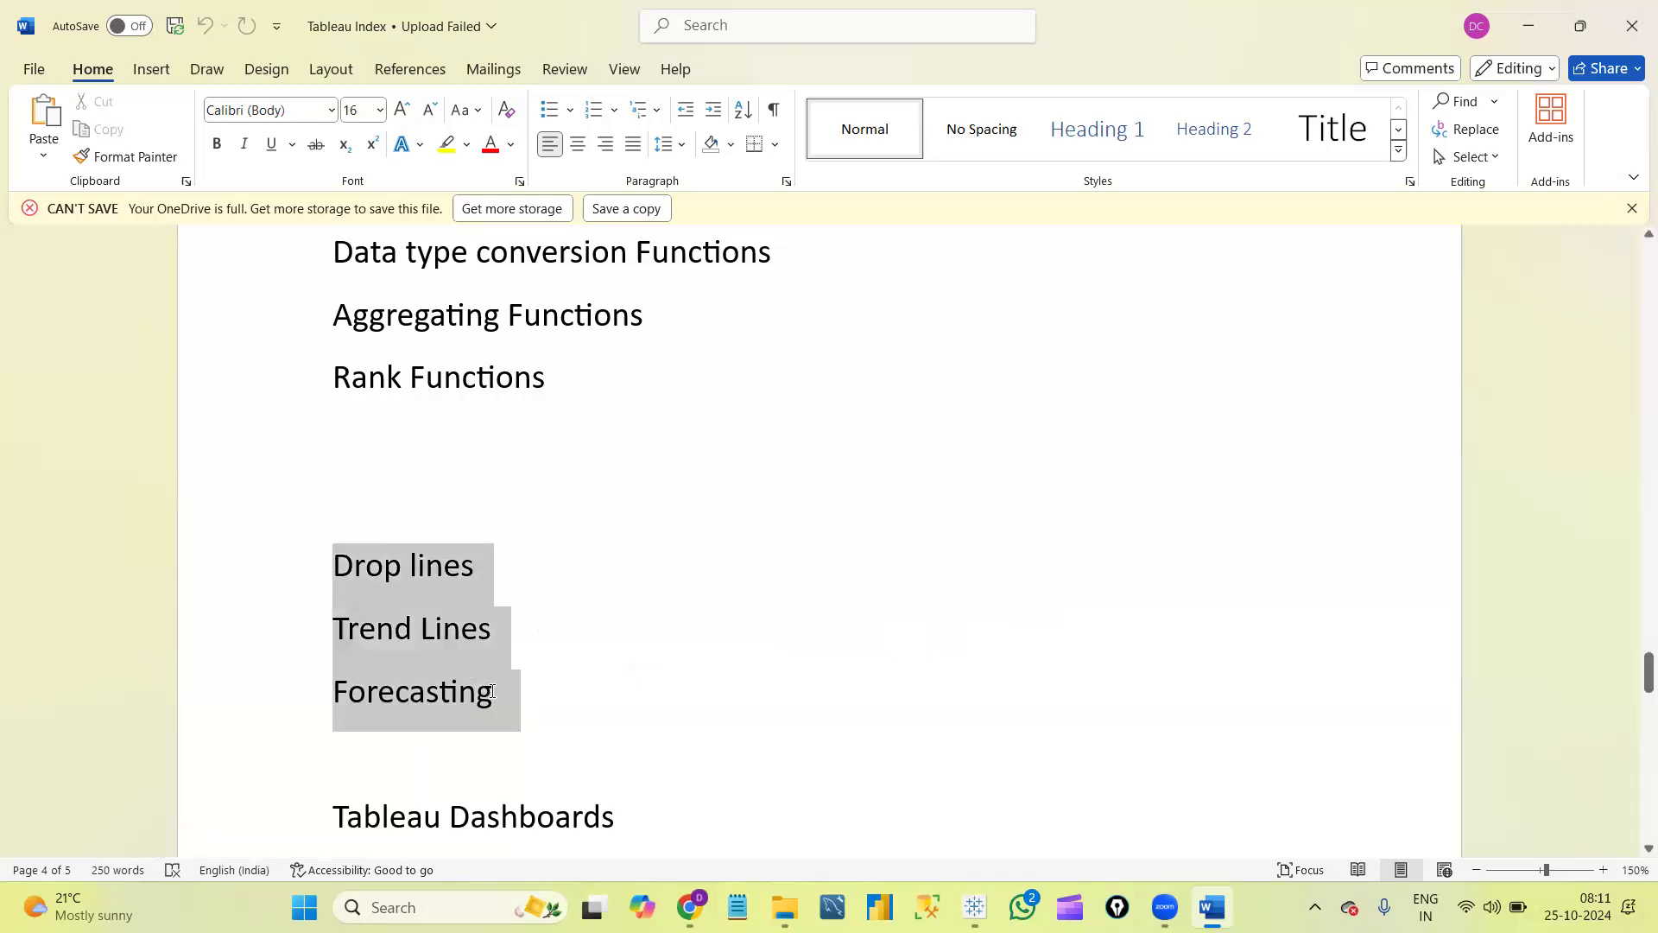
{"action": "double_click", "coordinate": [381, 643]}
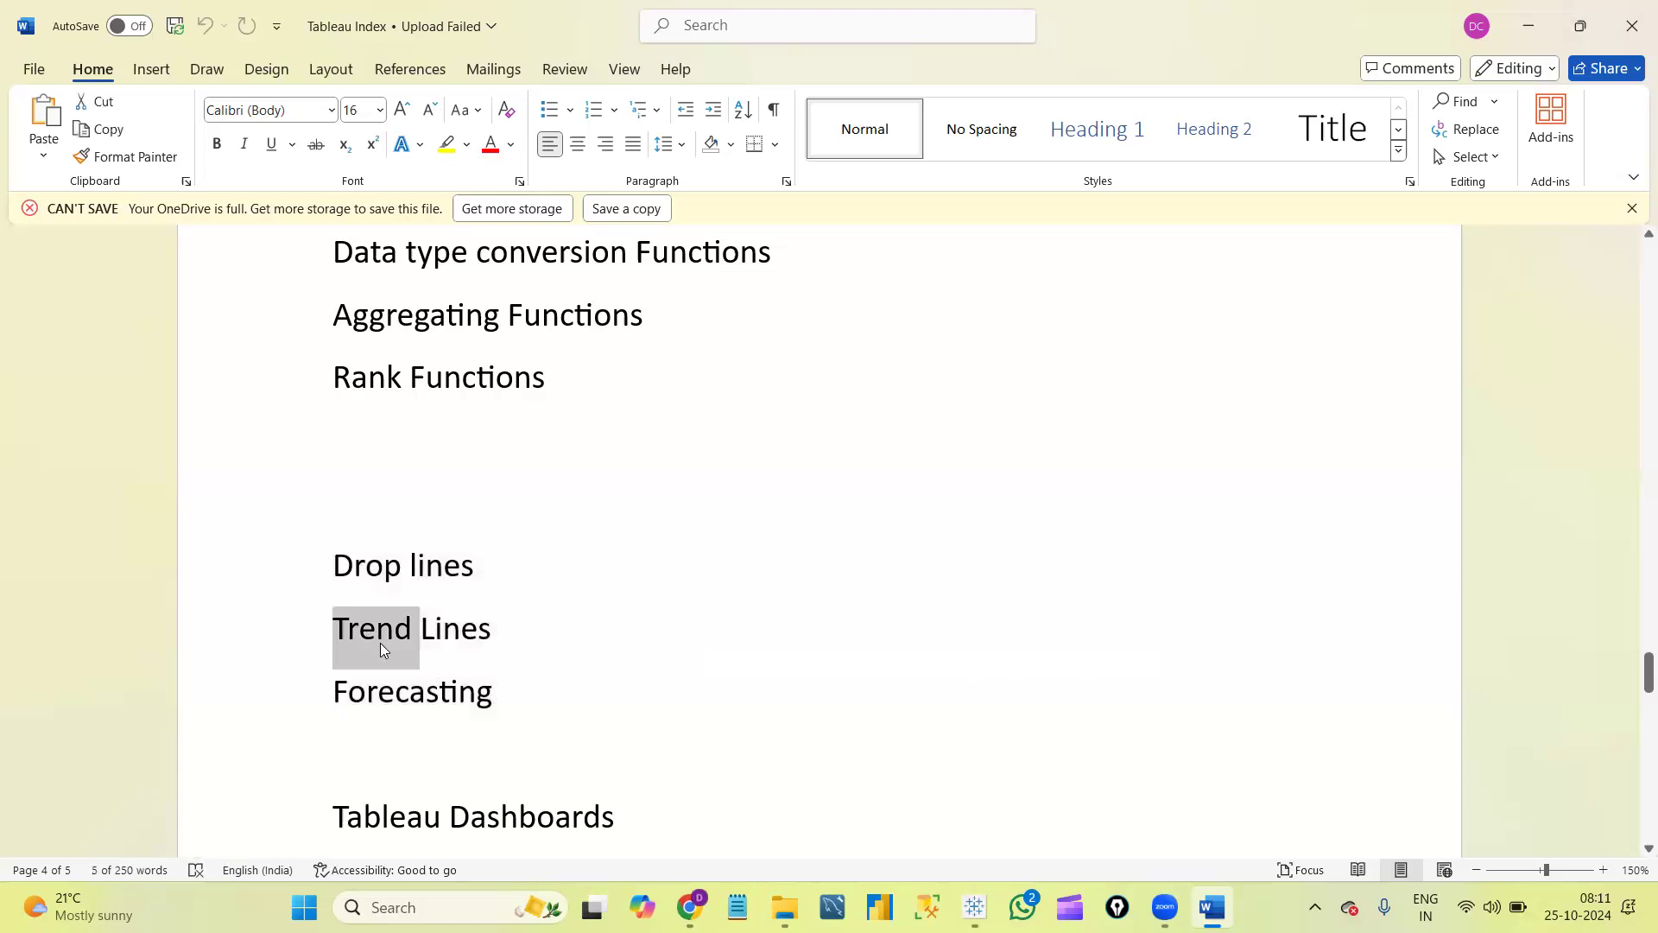
{"action": "triple_click", "coordinate": [397, 691]}
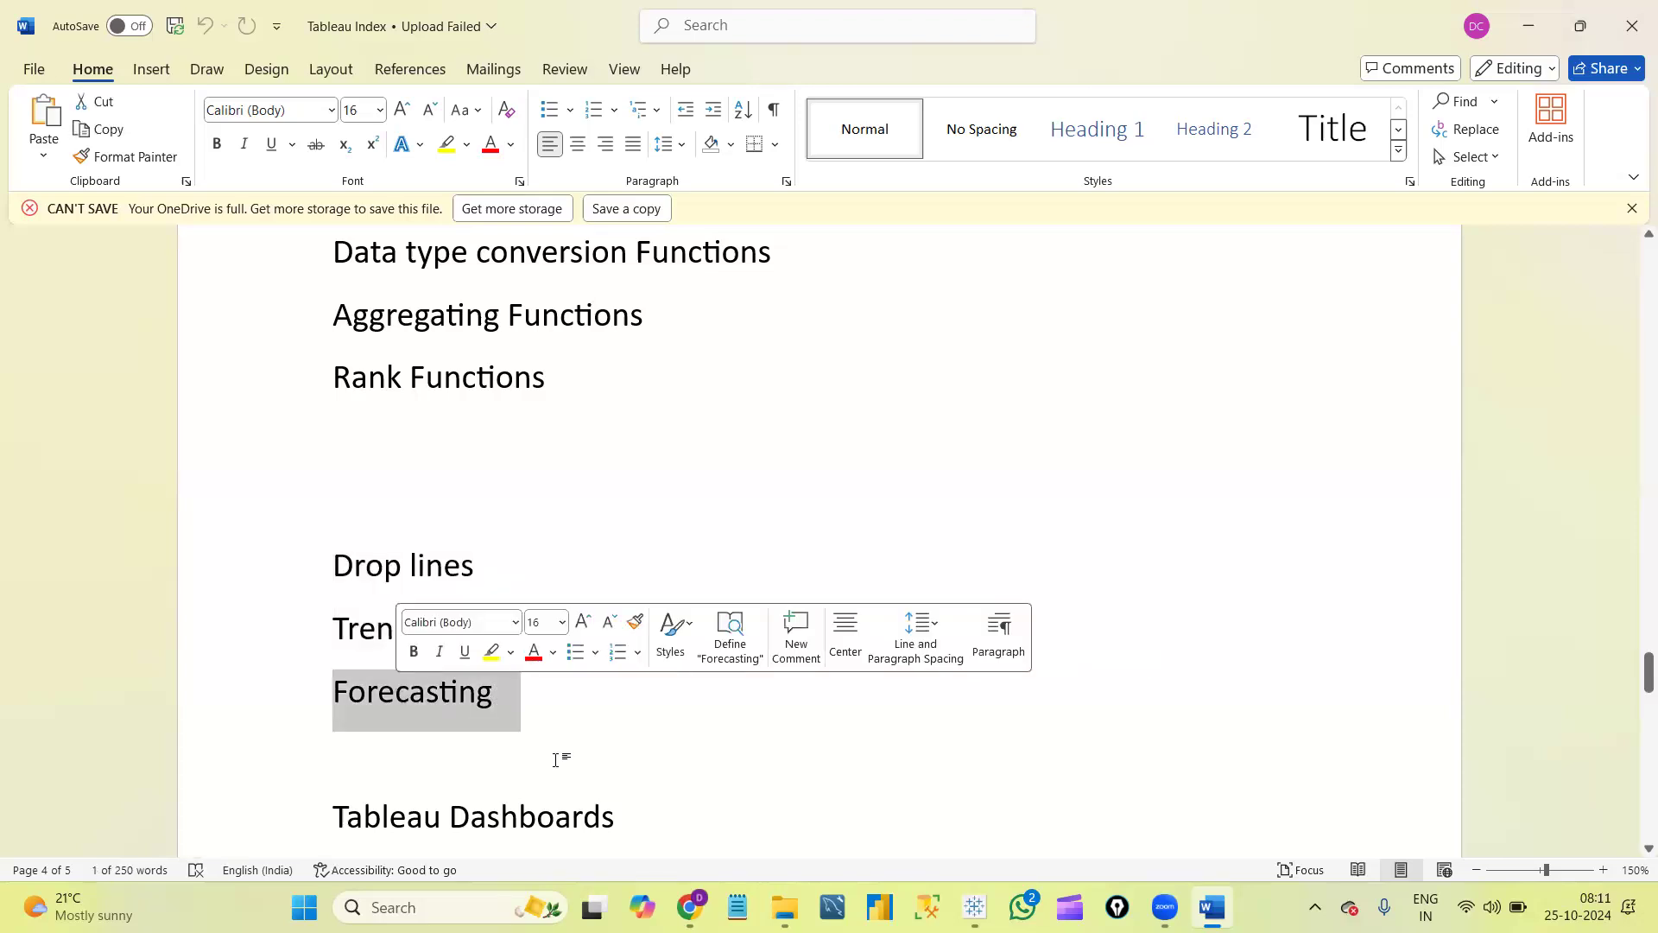
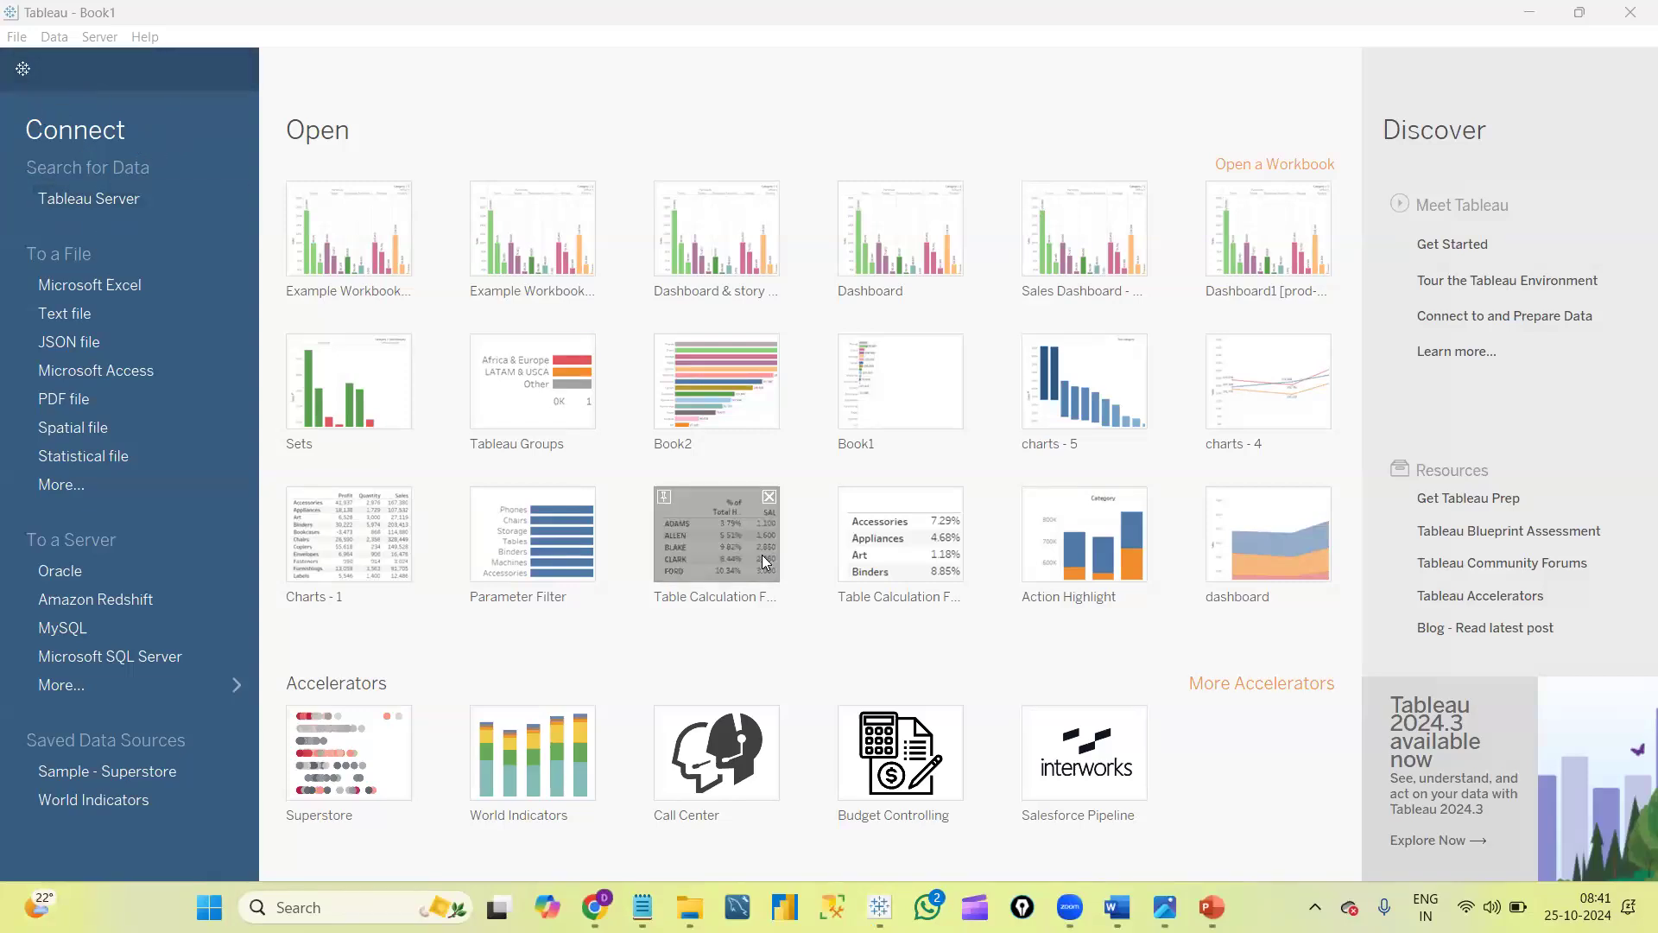
With a pink annotation pen, bracket the list of connection sources and tick Microsoft Excel, Text file and PDF file.
{"action": "left_click", "coordinate": [1022, 906]}
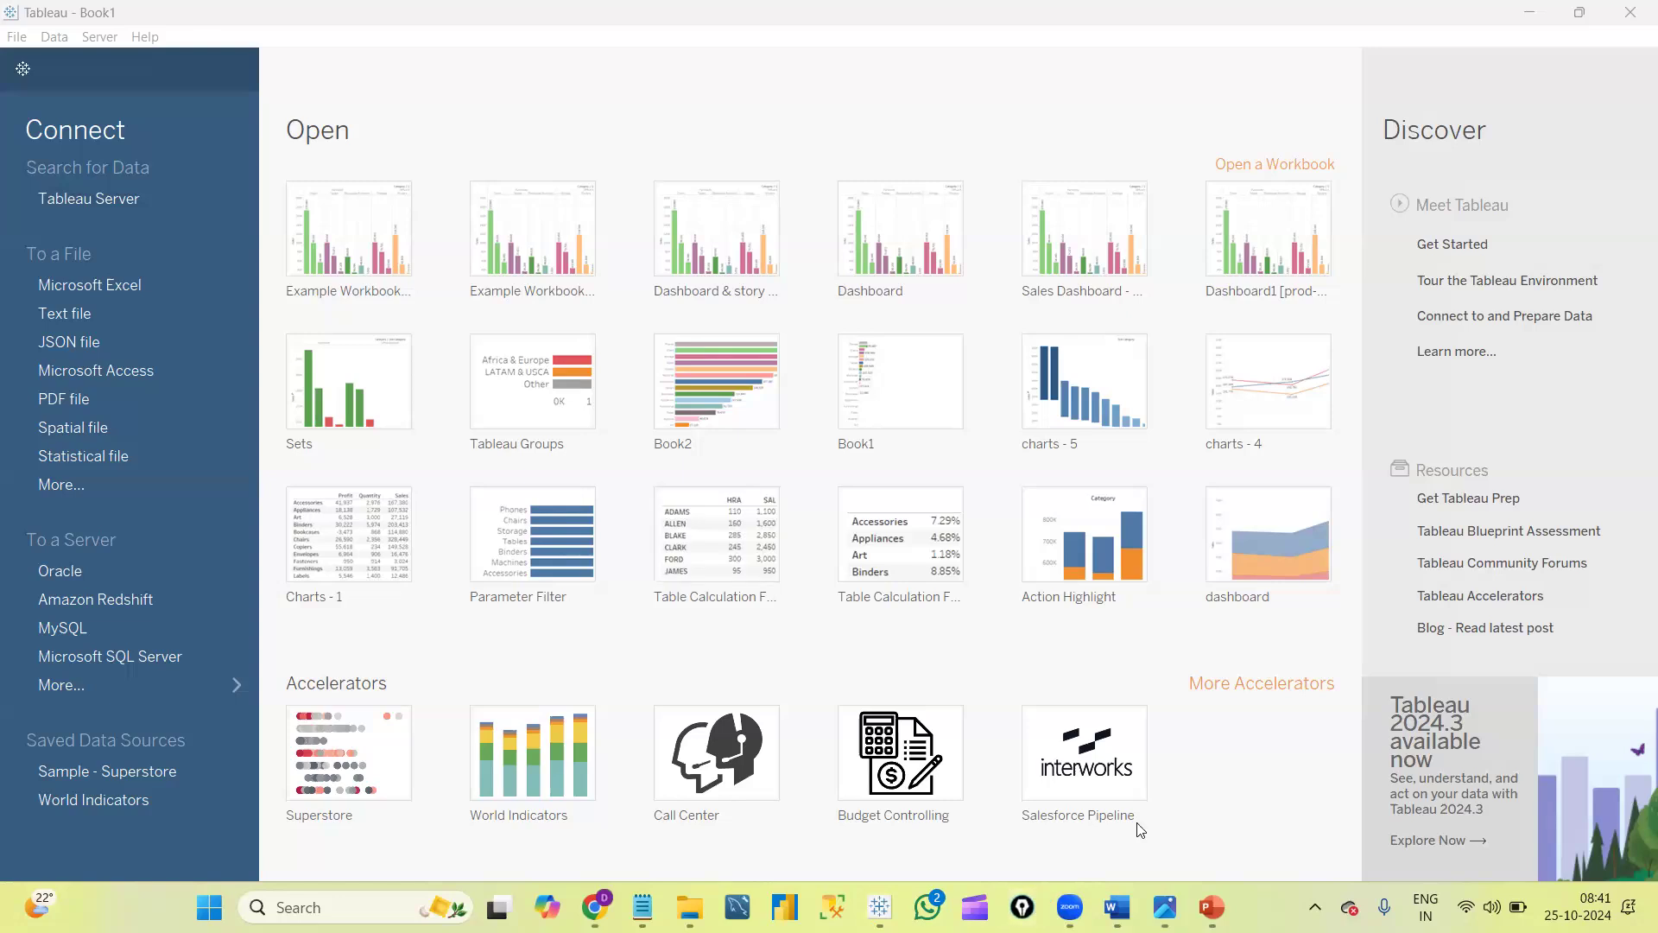
{"action": "left_click", "coordinate": [1486, 348]}
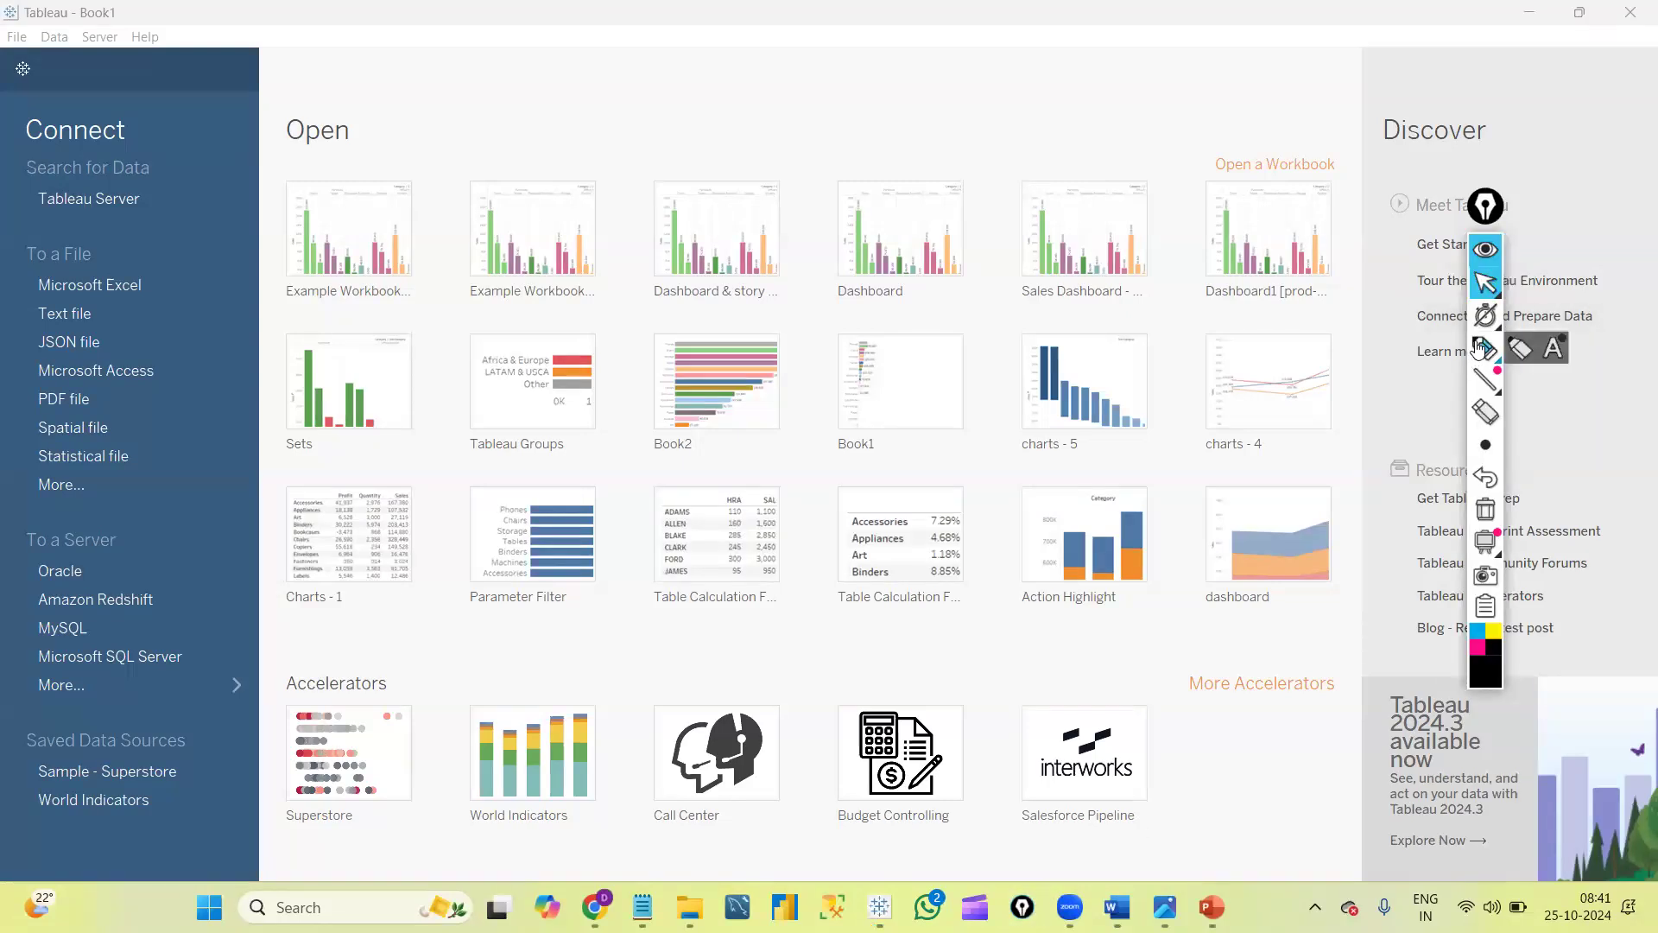
{"action": "left_click", "coordinate": [1477, 646]}
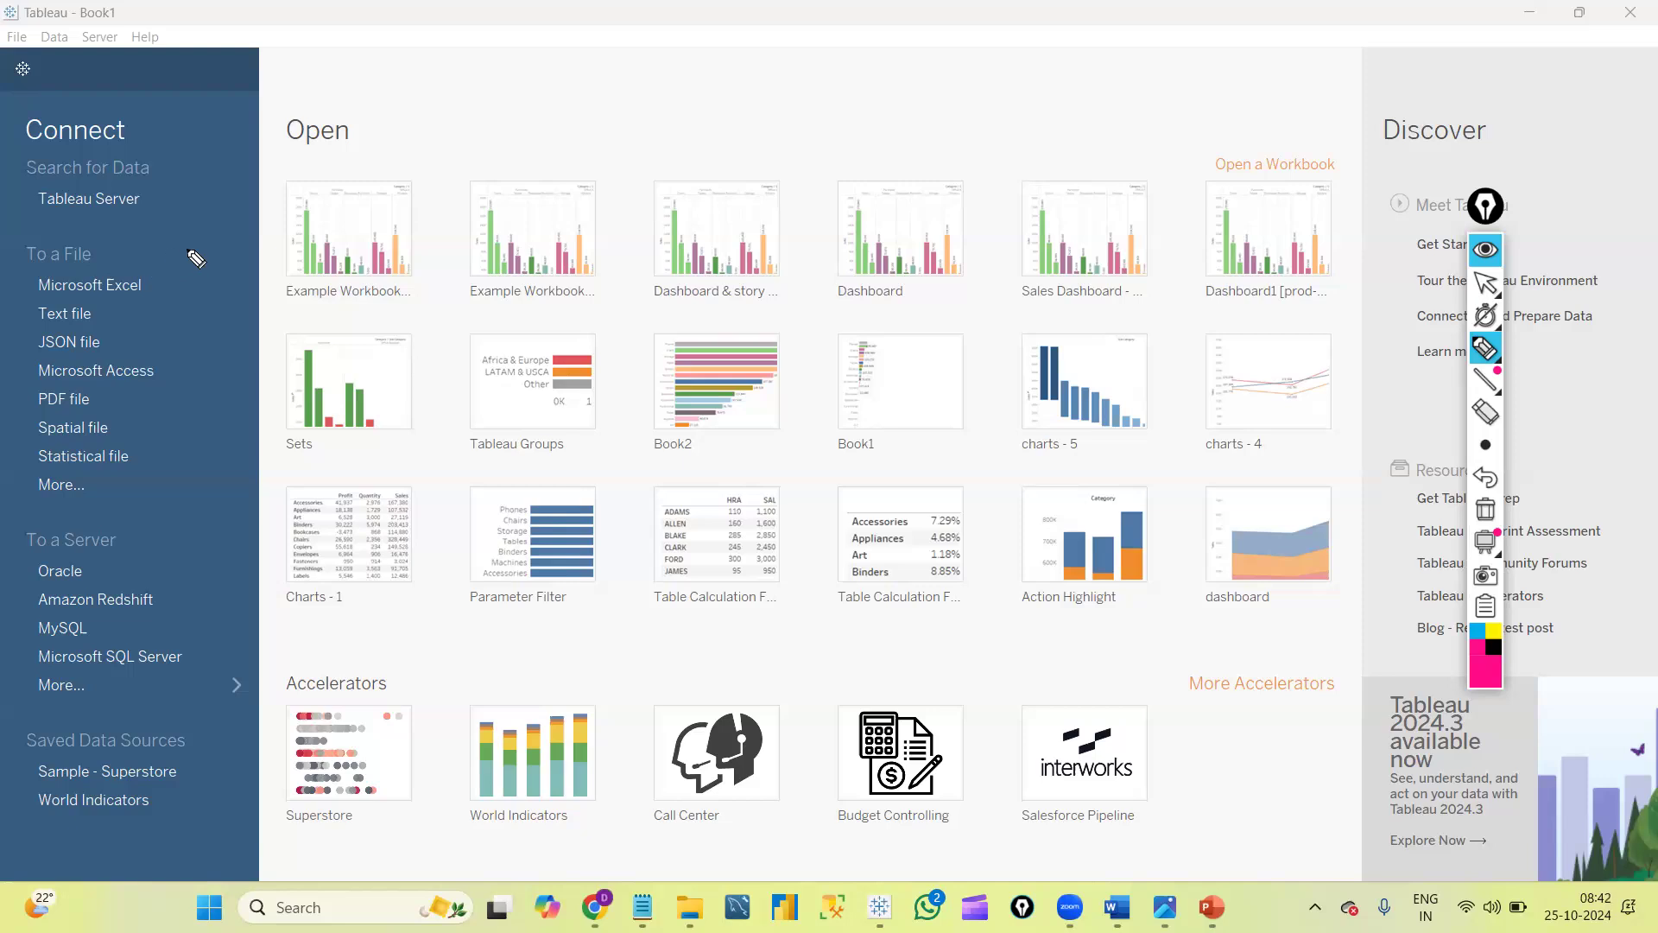
{"action": "mouse_move", "coordinate": [187, 244]}
{"action": "left_mouse_down"}
{"action": "mouse_move", "coordinate": [275, 650]}
{"action": "mouse_move", "coordinate": [200, 837]}
{"action": "mouse_move", "coordinate": [162, 824]}
{"action": "left_mouse_up"}
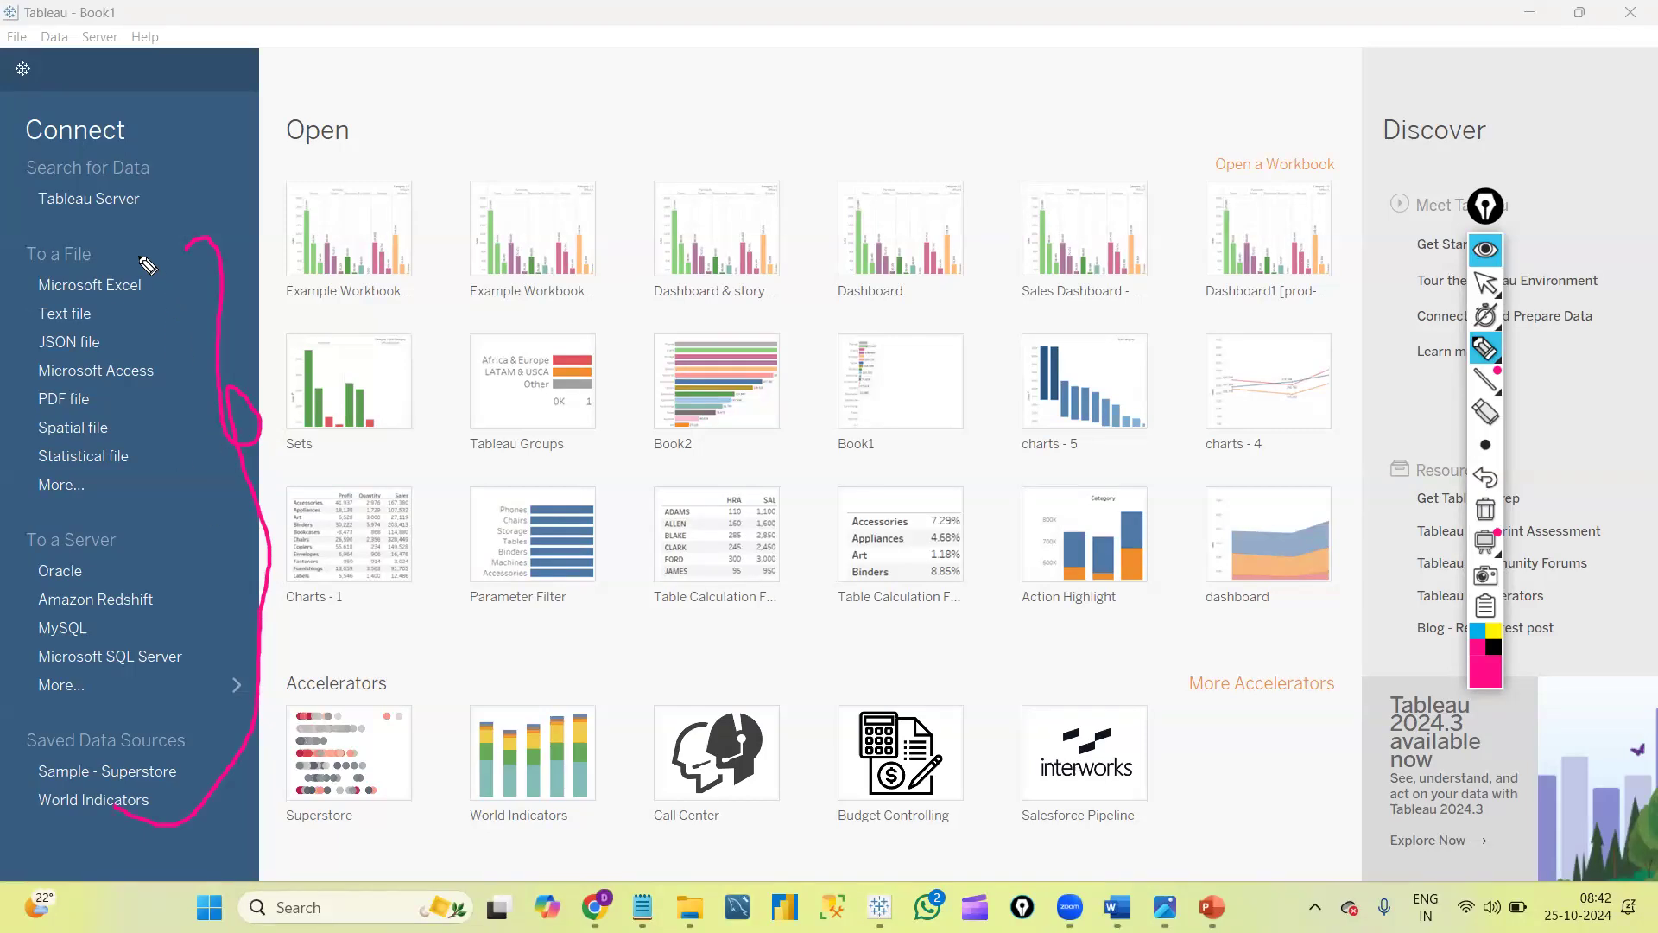
{"action": "left_click_drag", "start_coordinate": [140, 261], "coordinate": [167, 225]}
{"action": "left_click_drag", "start_coordinate": [101, 310], "coordinate": [125, 318]}
{"action": "left_click_drag", "start_coordinate": [145, 259], "coordinate": [128, 318]}
{"action": "mouse_move", "coordinate": [119, 387]}
{"action": "left_mouse_down"}
{"action": "mouse_move", "coordinate": [130, 399]}
{"action": "mouse_move", "coordinate": [177, 334]}
{"action": "left_mouse_up"}
{"action": "left_click", "coordinate": [1485, 285]}
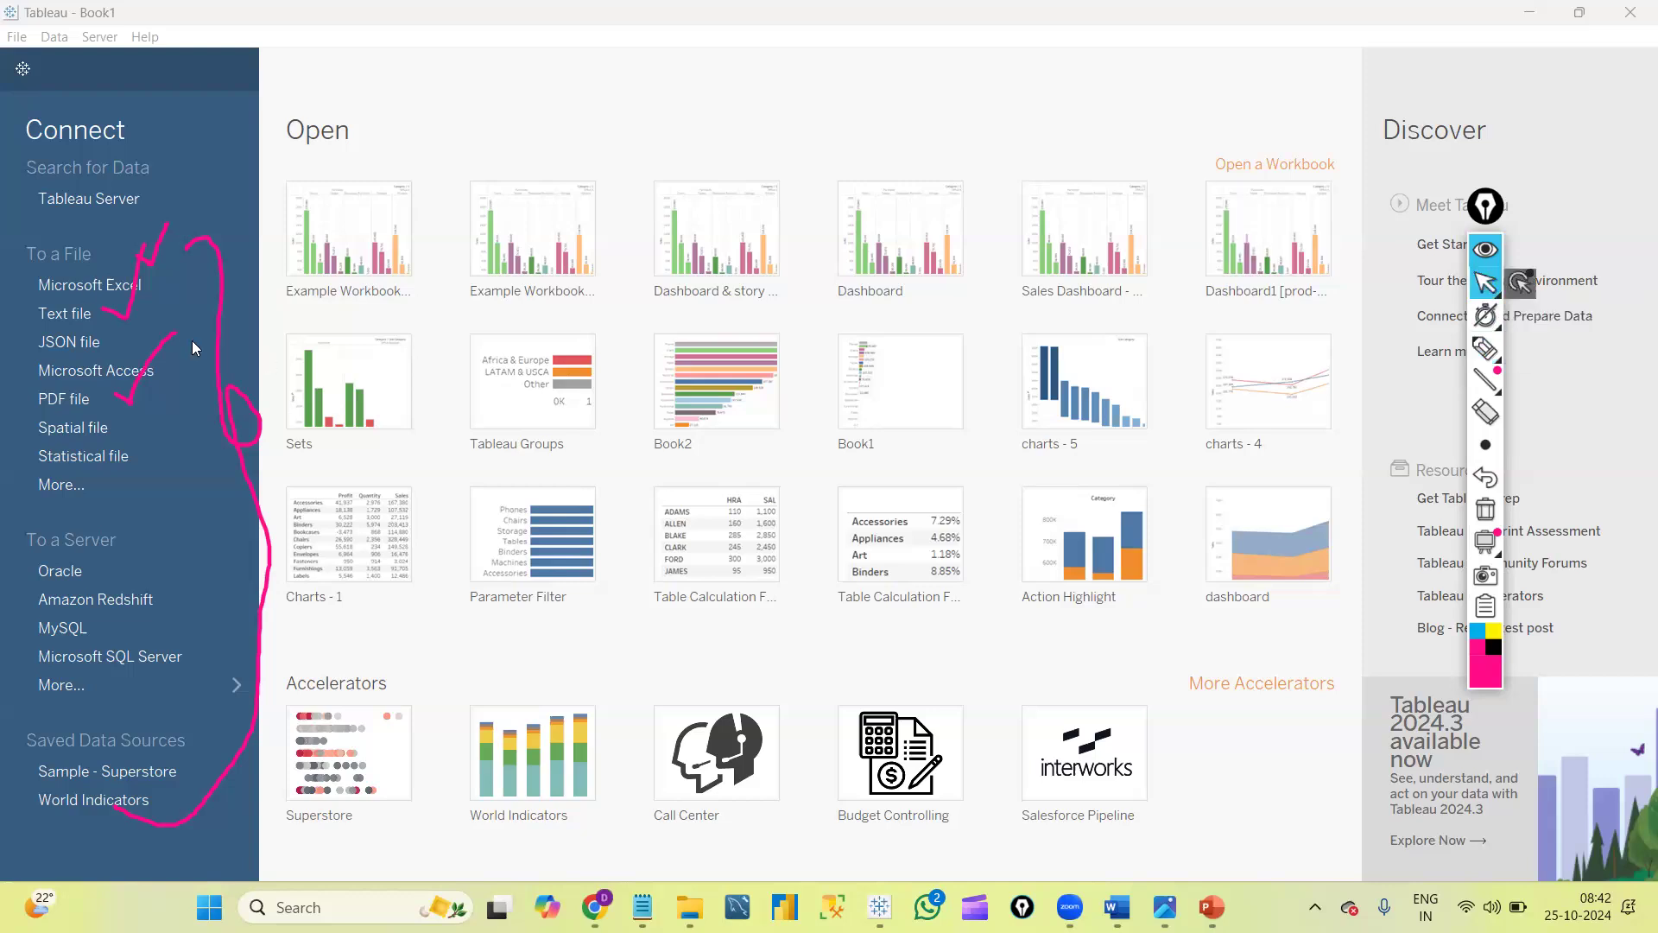
Check the additional file and server connection options, and clear the pen marks with the annotation toolbar moved aside.
{"action": "left_click", "coordinate": [78, 487]}
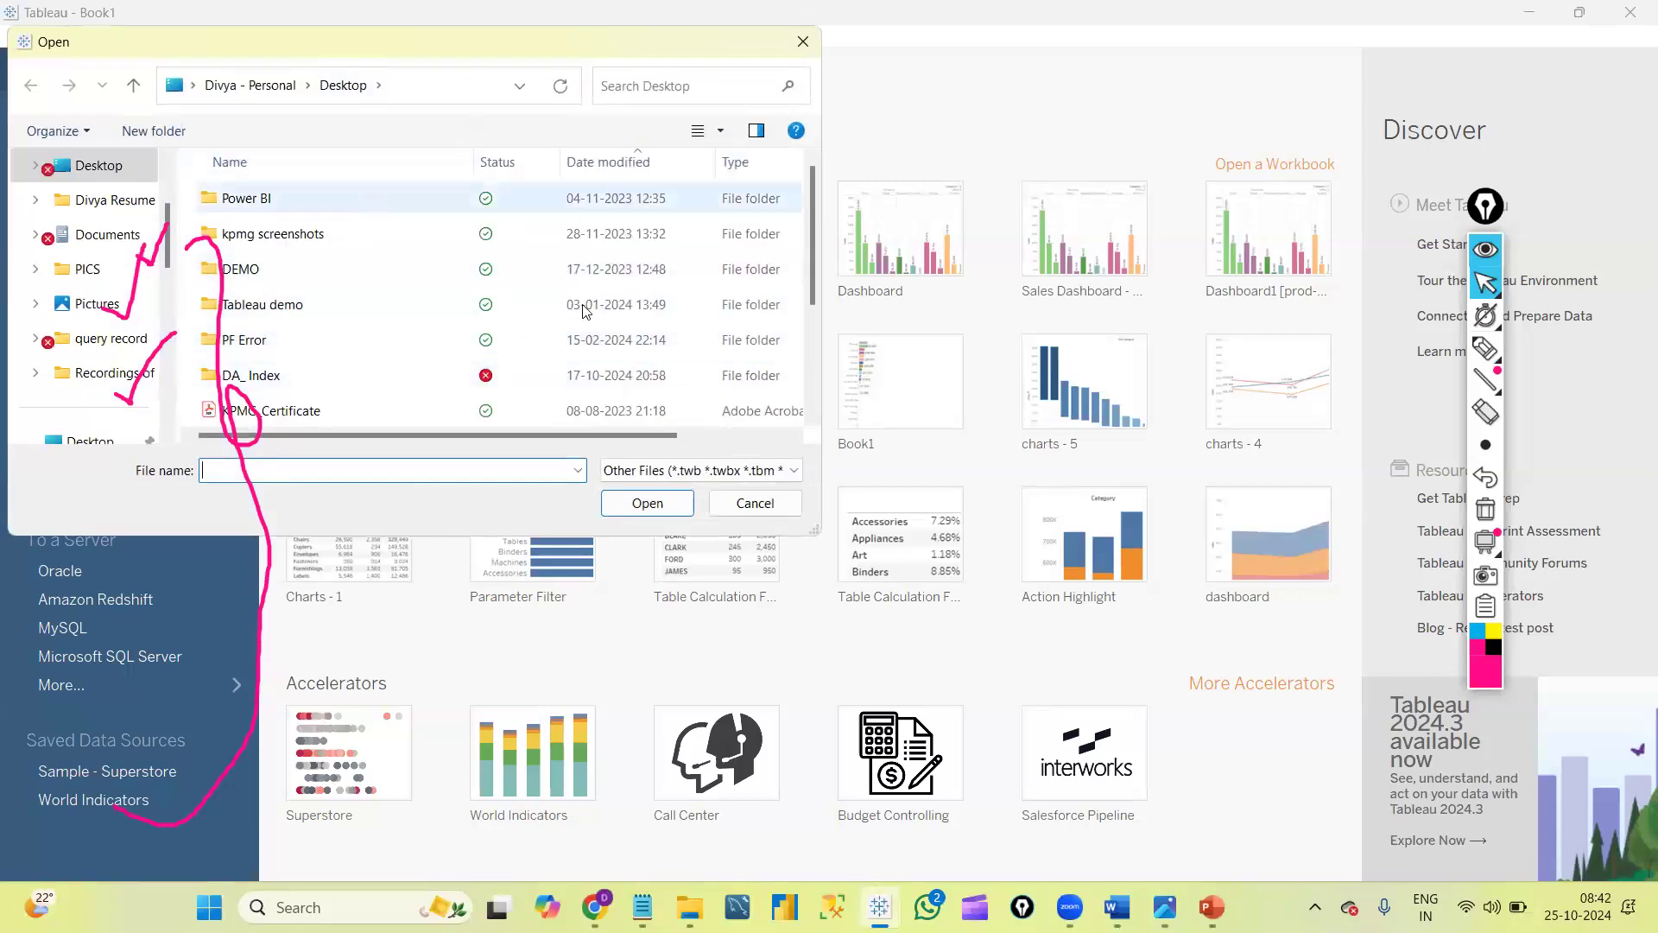
{"action": "left_click", "coordinate": [803, 41]}
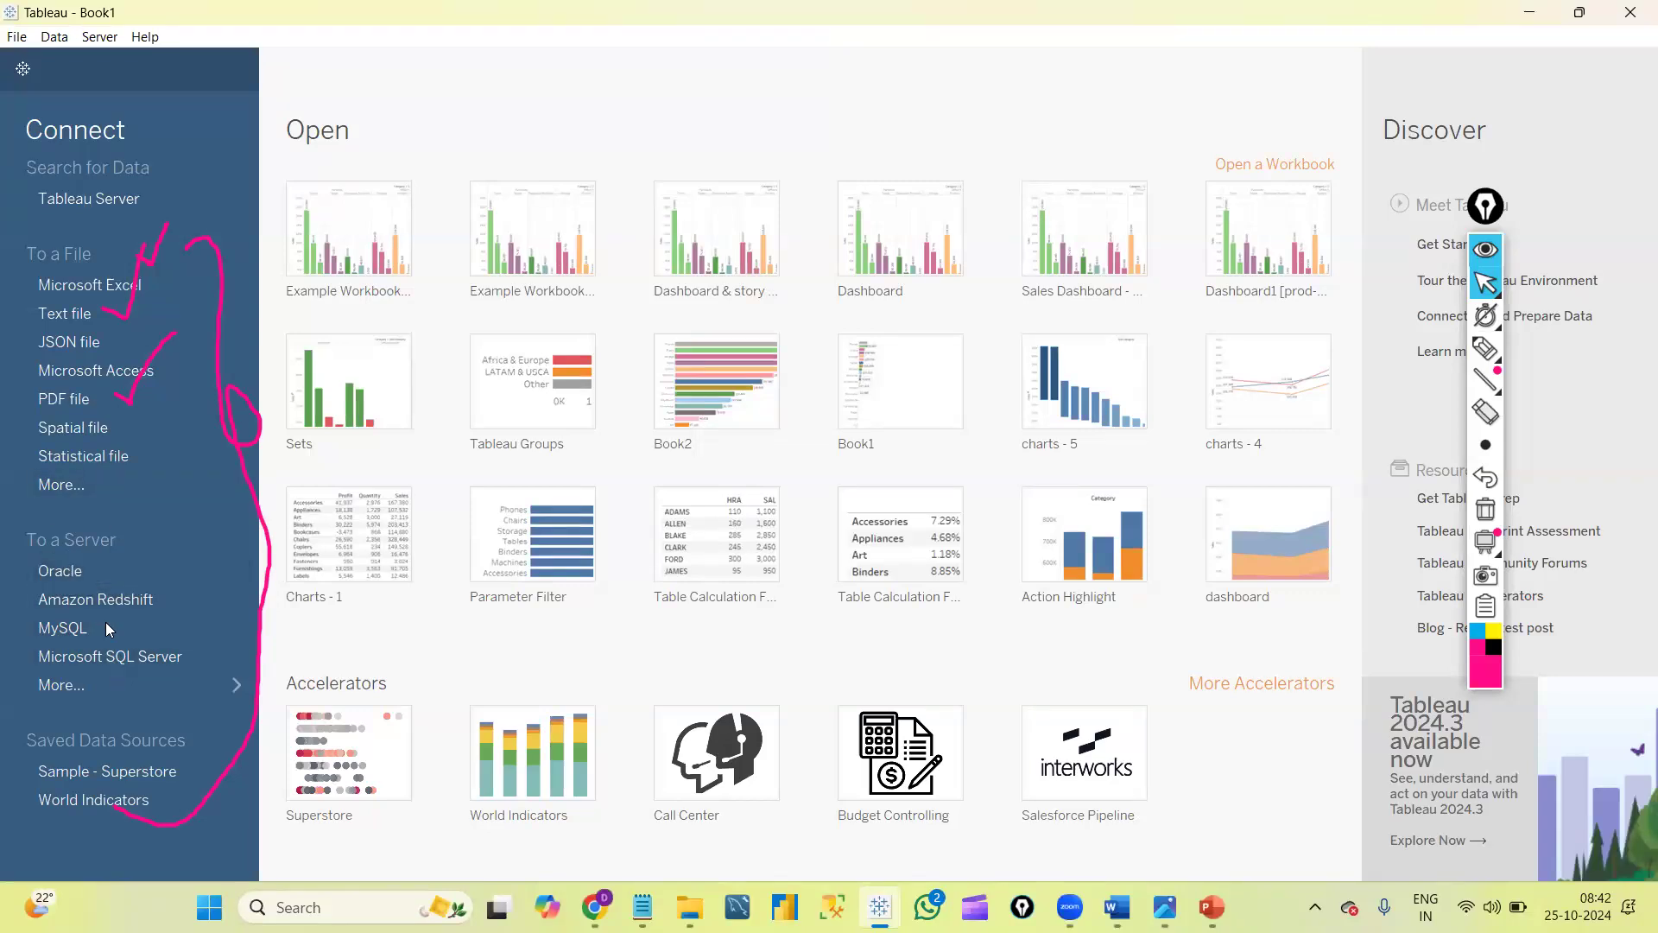
{"action": "left_click", "coordinate": [138, 687]}
{"action": "left_click", "coordinate": [1487, 511]}
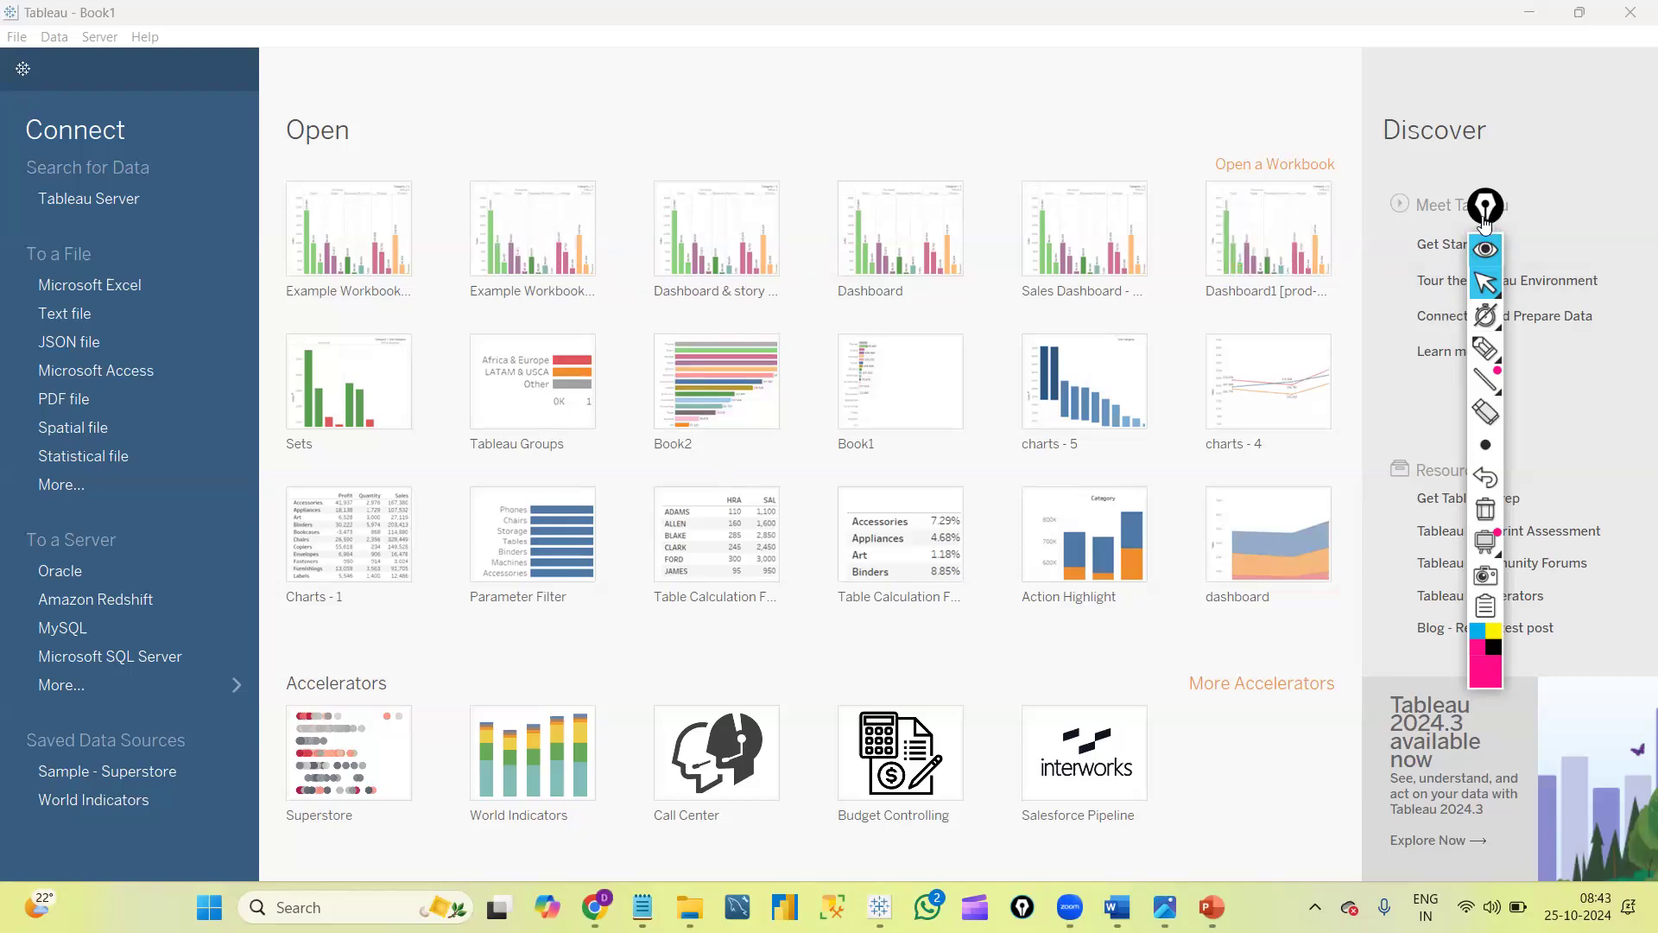
{"action": "left_click_drag", "start_coordinate": [1485, 223], "coordinate": [1345, 350]}
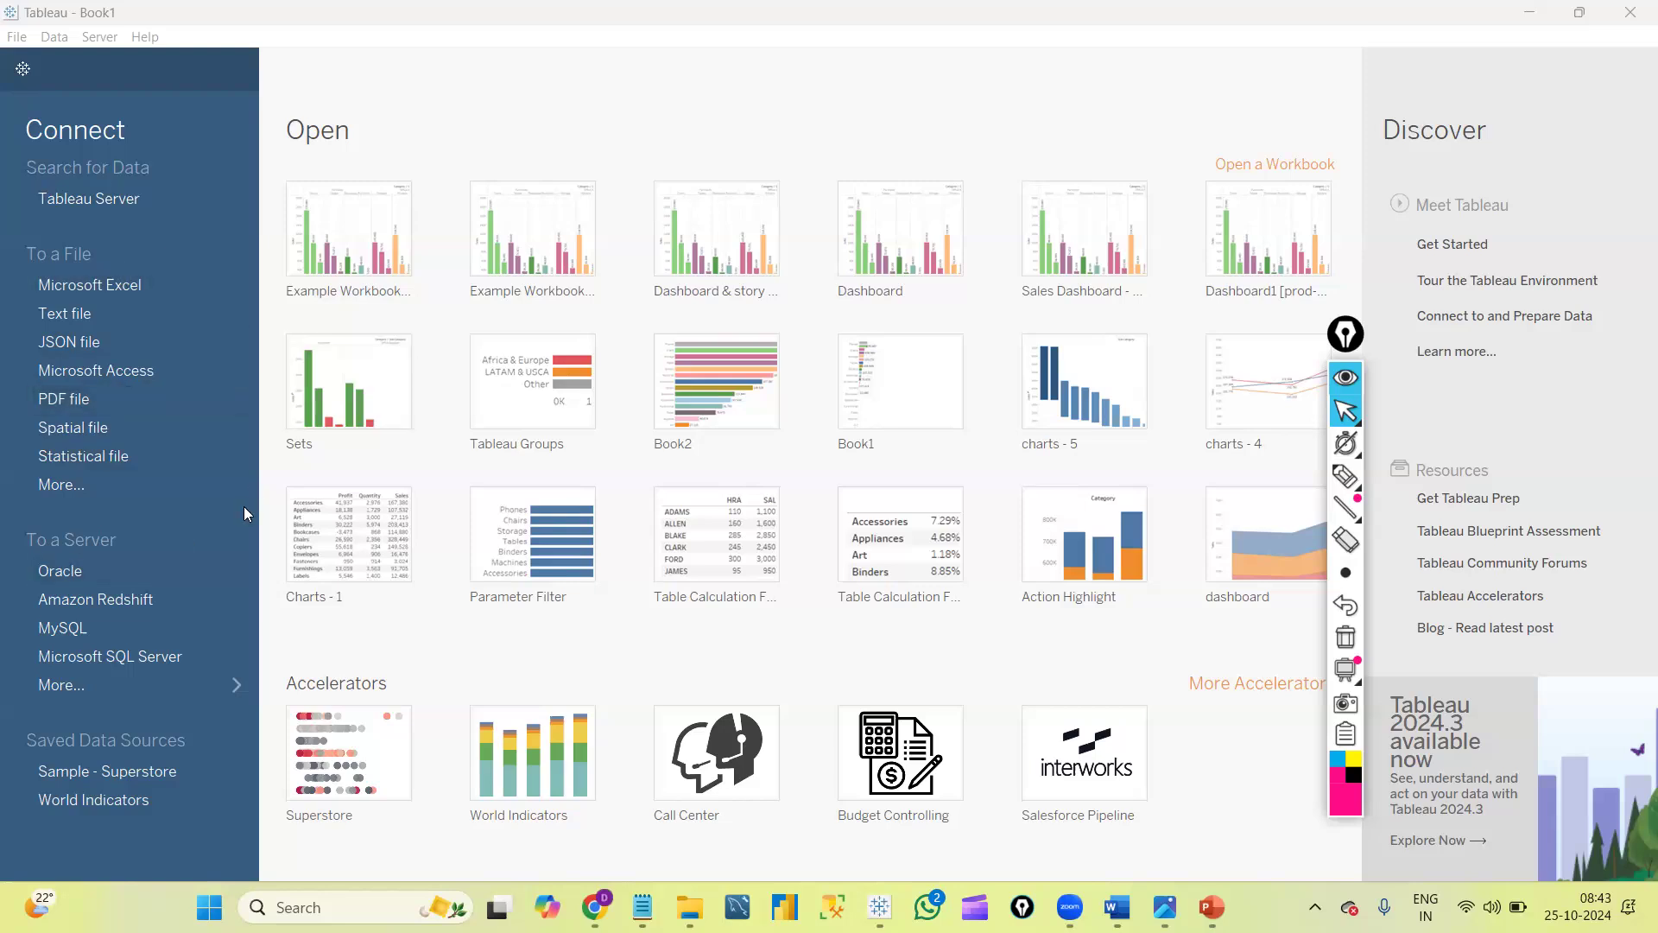
Connect to the Sample - Superstore Excel workbook in the Tableau Class Notes folder.
{"action": "left_click", "coordinate": [109, 291]}
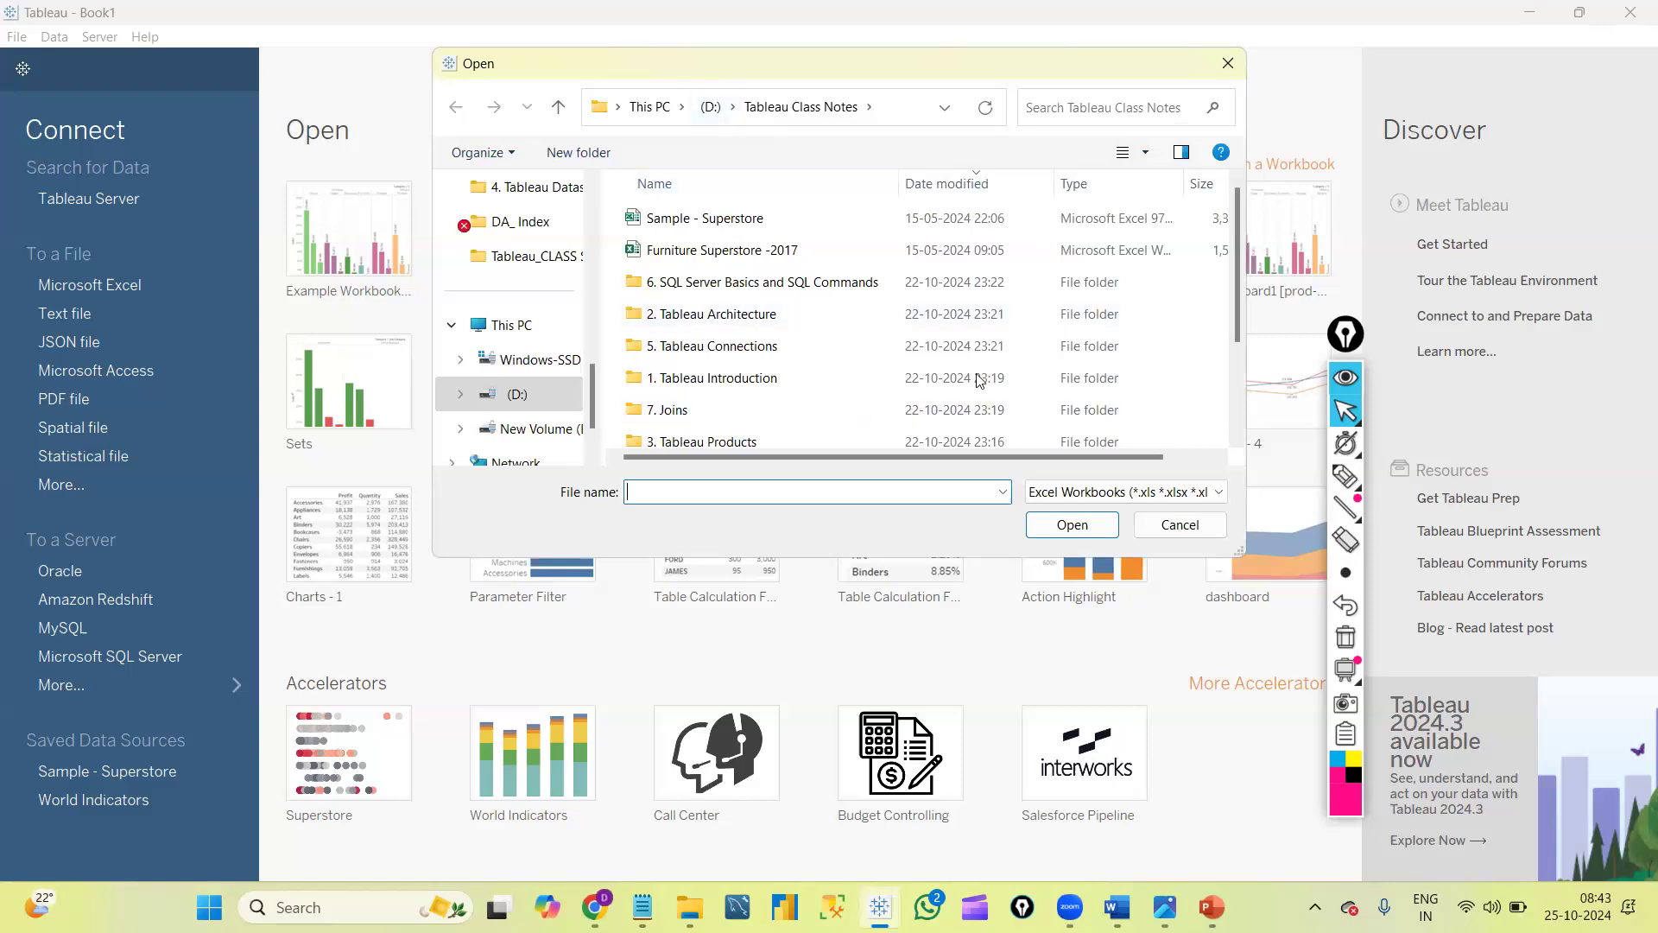
{"action": "left_click", "coordinate": [750, 230]}
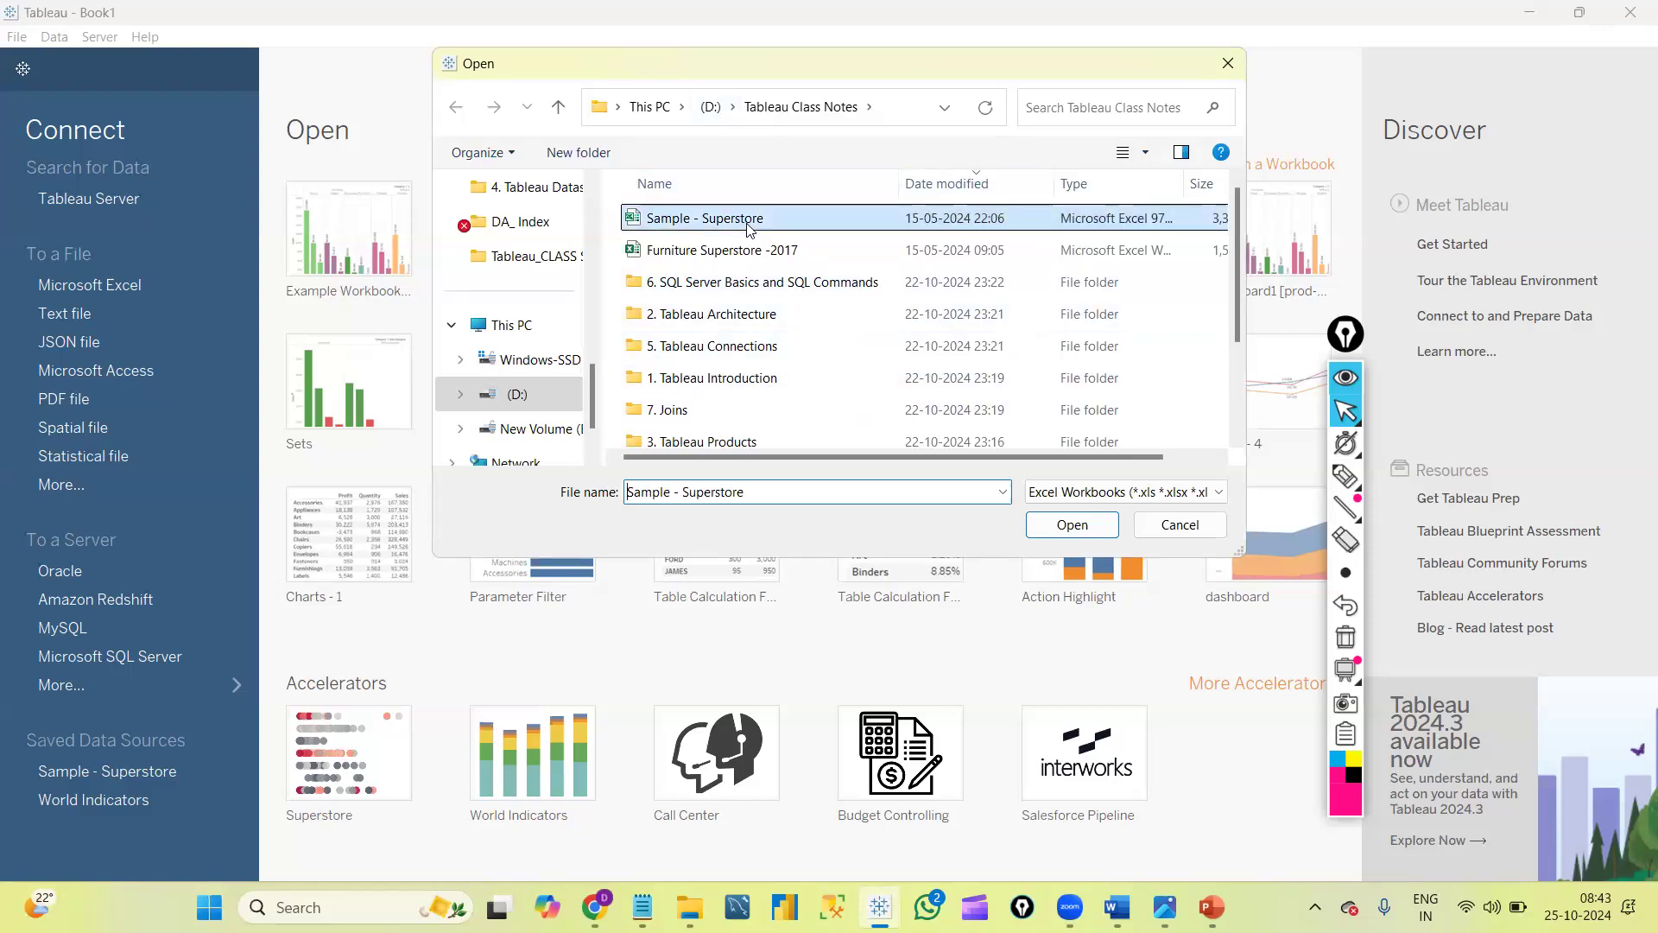
{"action": "left_click", "coordinate": [1071, 526]}
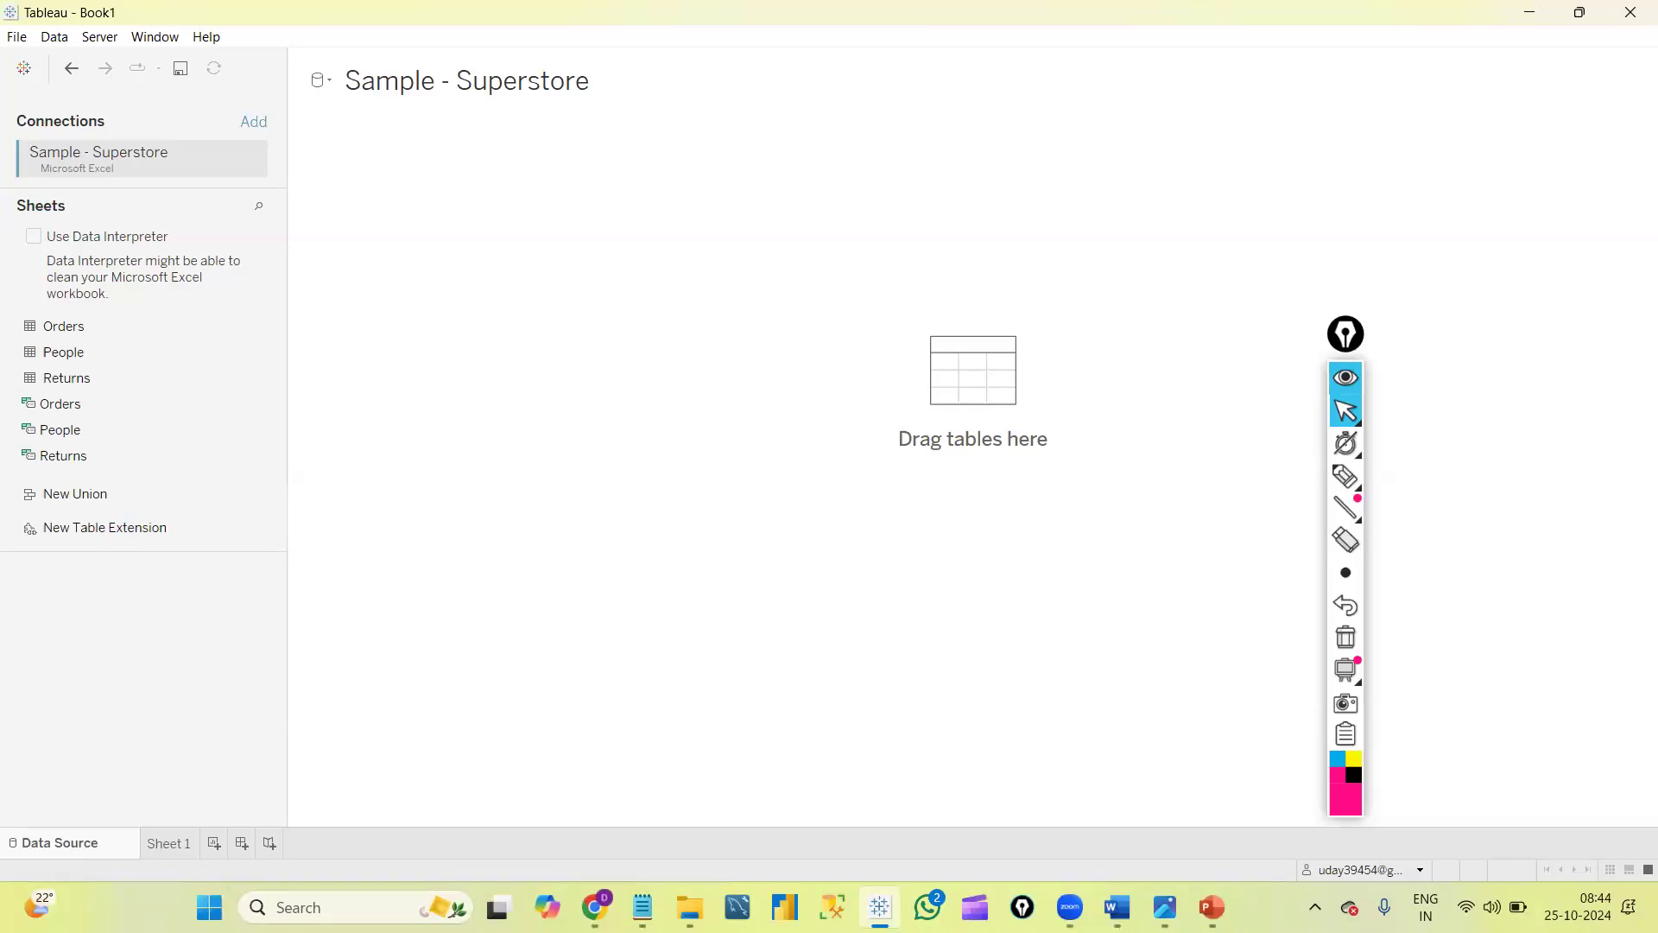
Switch to File Explorer and browse to the datasets -Excel folder inside the Tableau class 2 & 3 folder.
{"action": "left_click", "coordinate": [579, 795]}
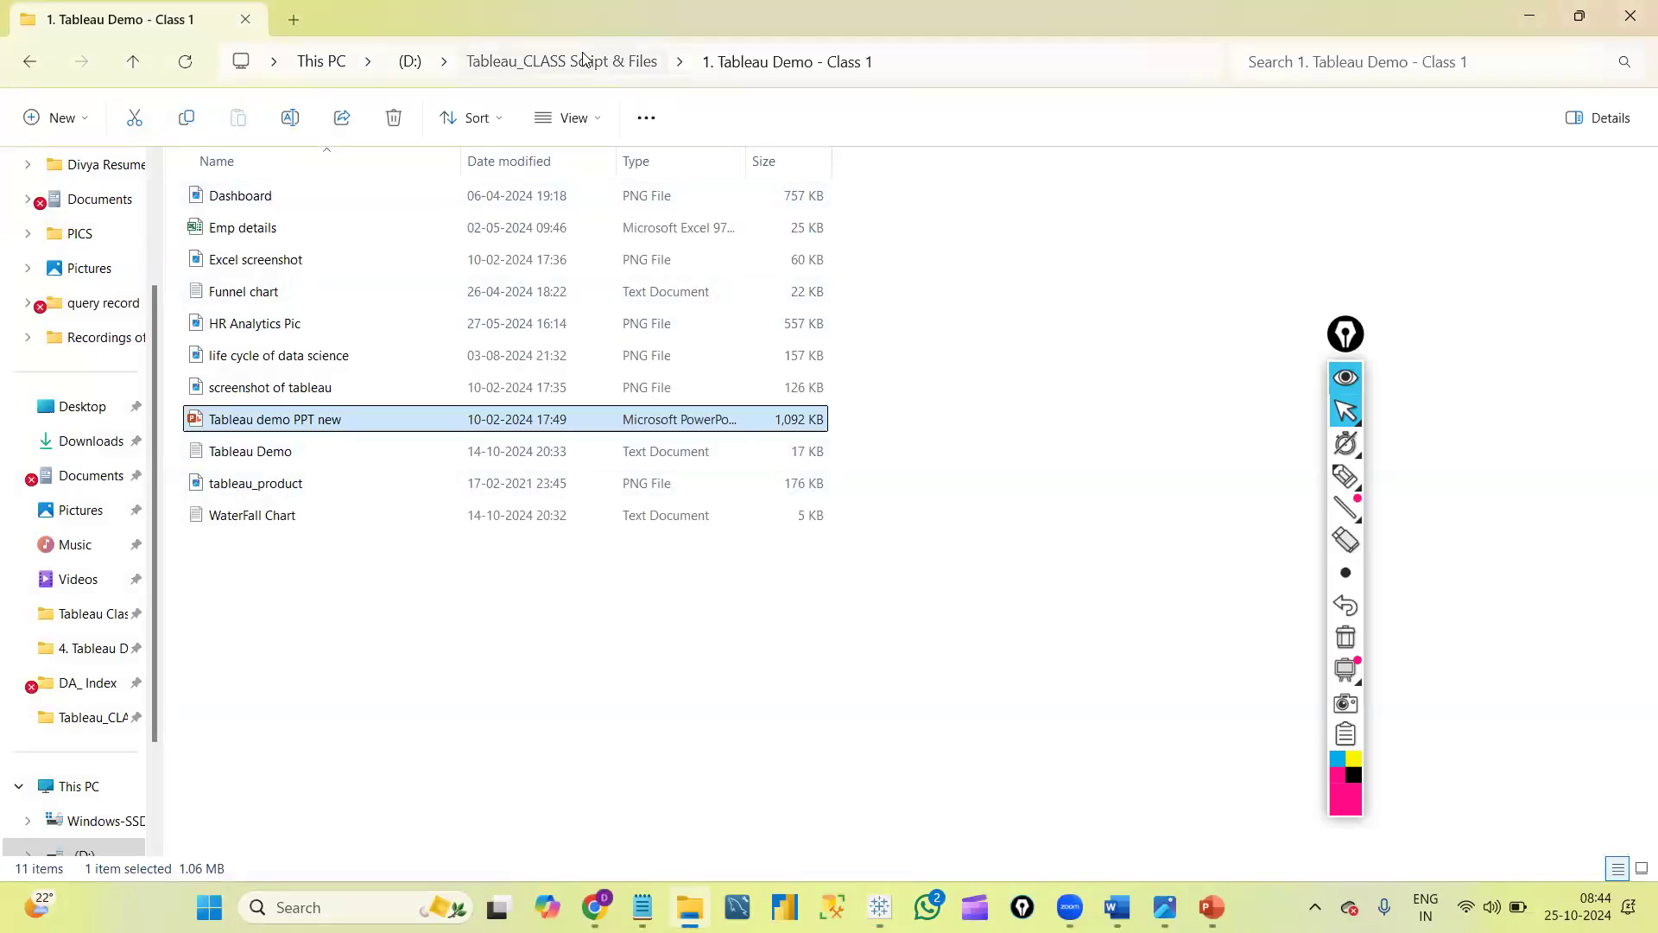
{"action": "left_click", "coordinate": [493, 61]}
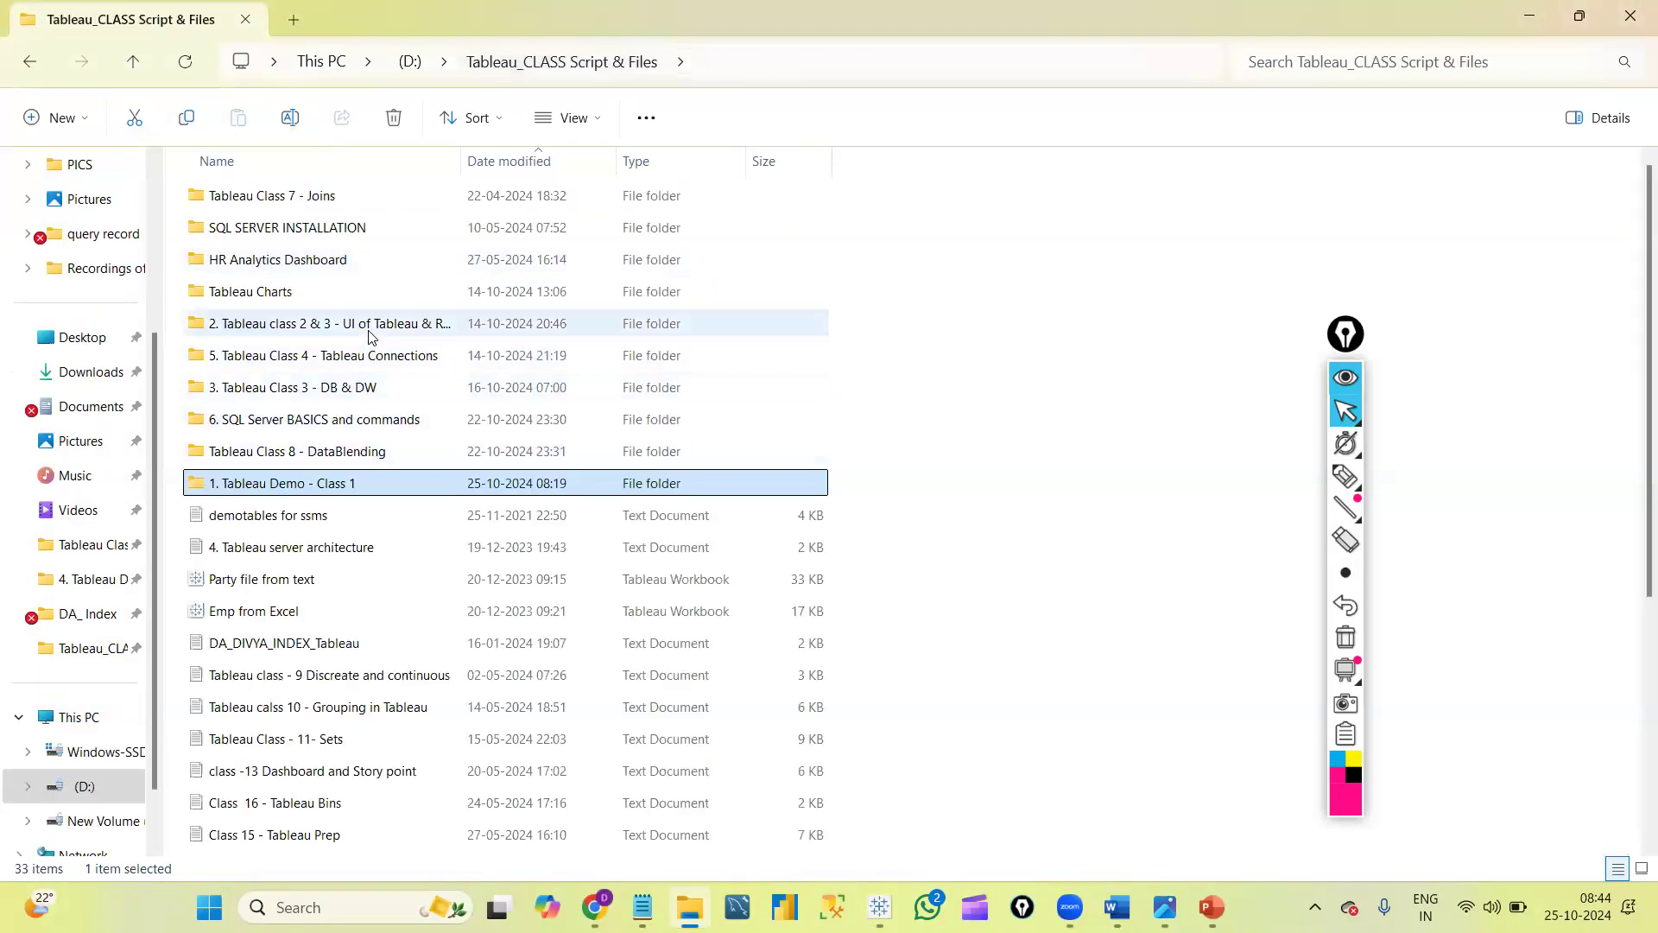
{"action": "left_click", "coordinate": [369, 336]}
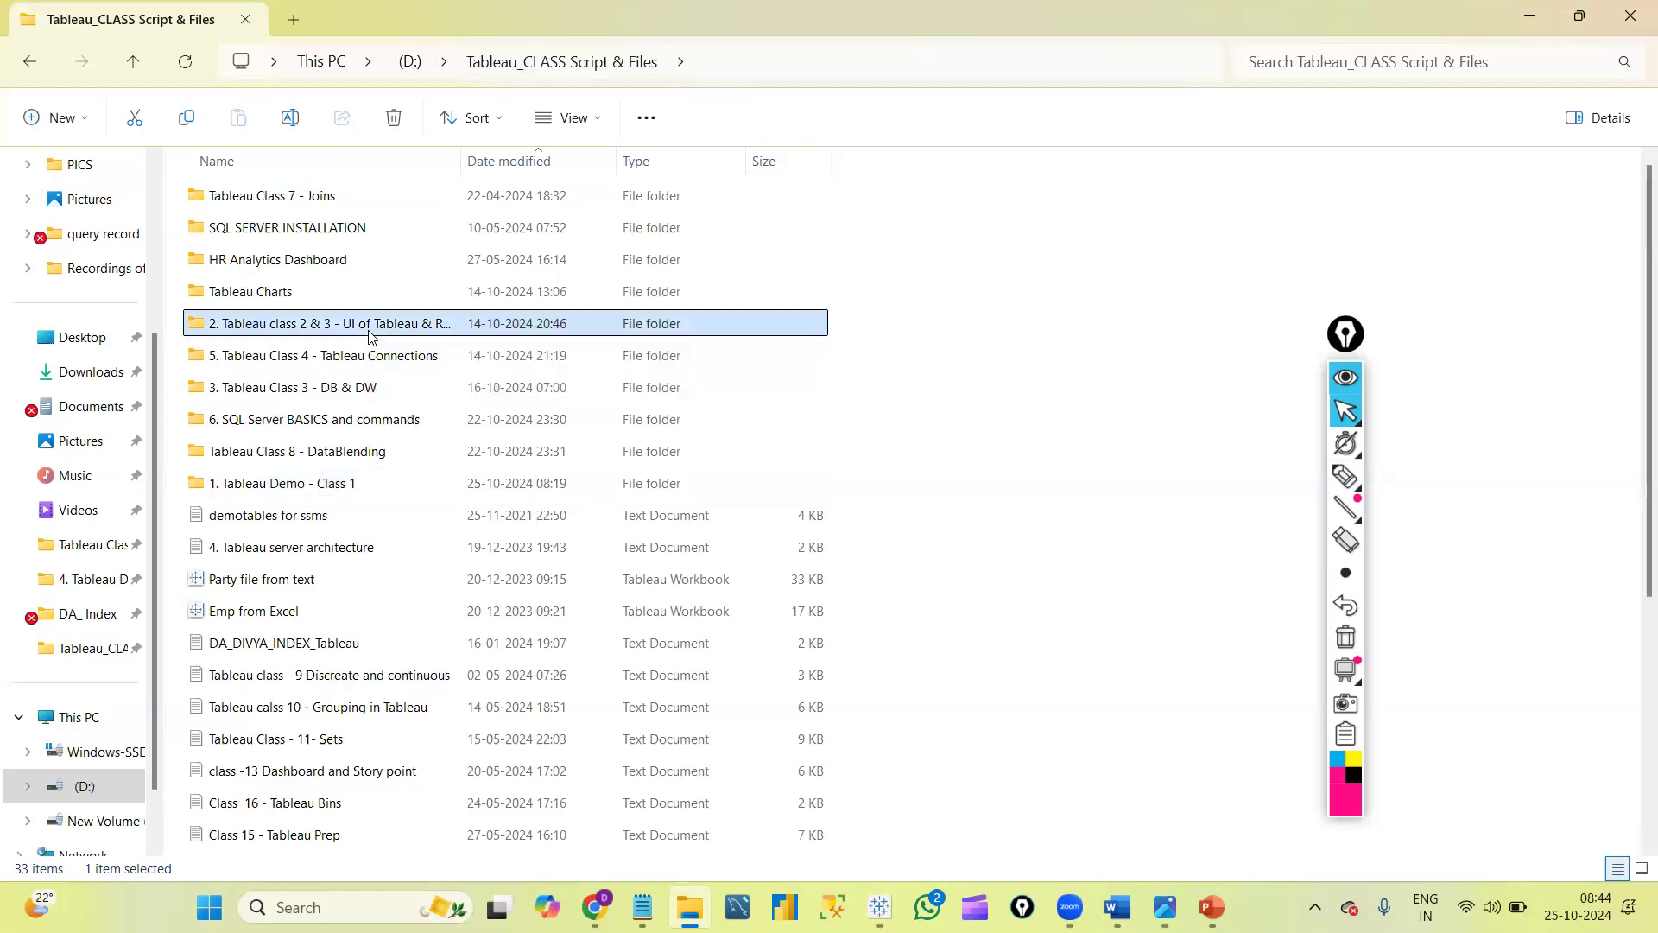
{"action": "double_click", "coordinate": [369, 336]}
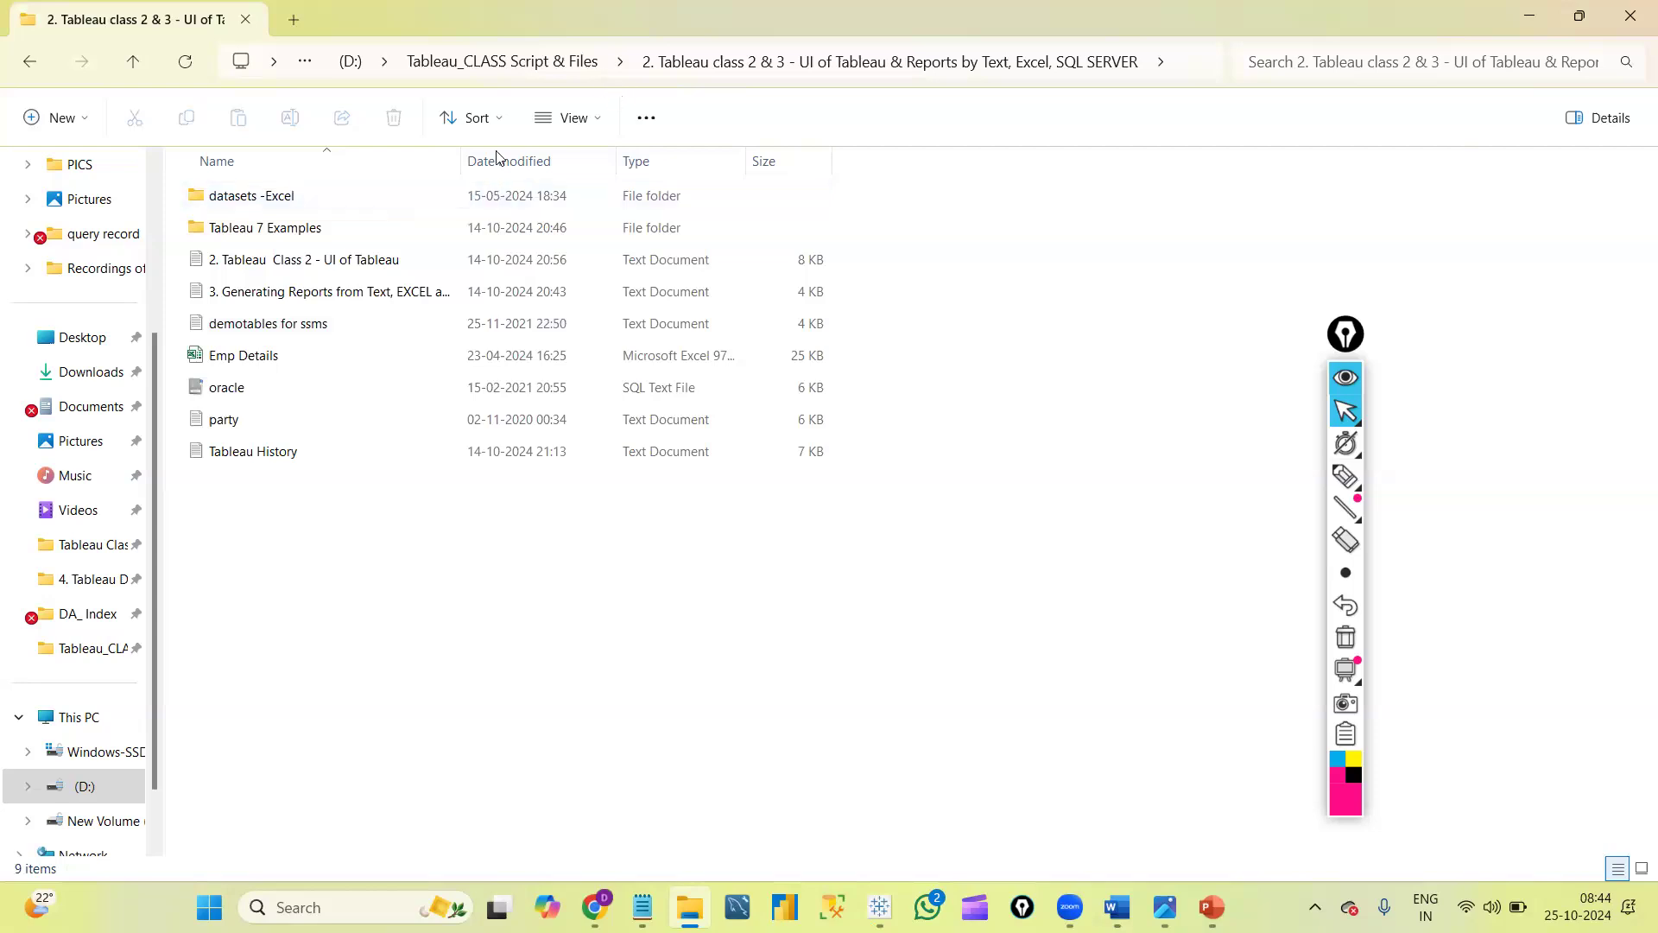
{"action": "double_click", "coordinate": [361, 207]}
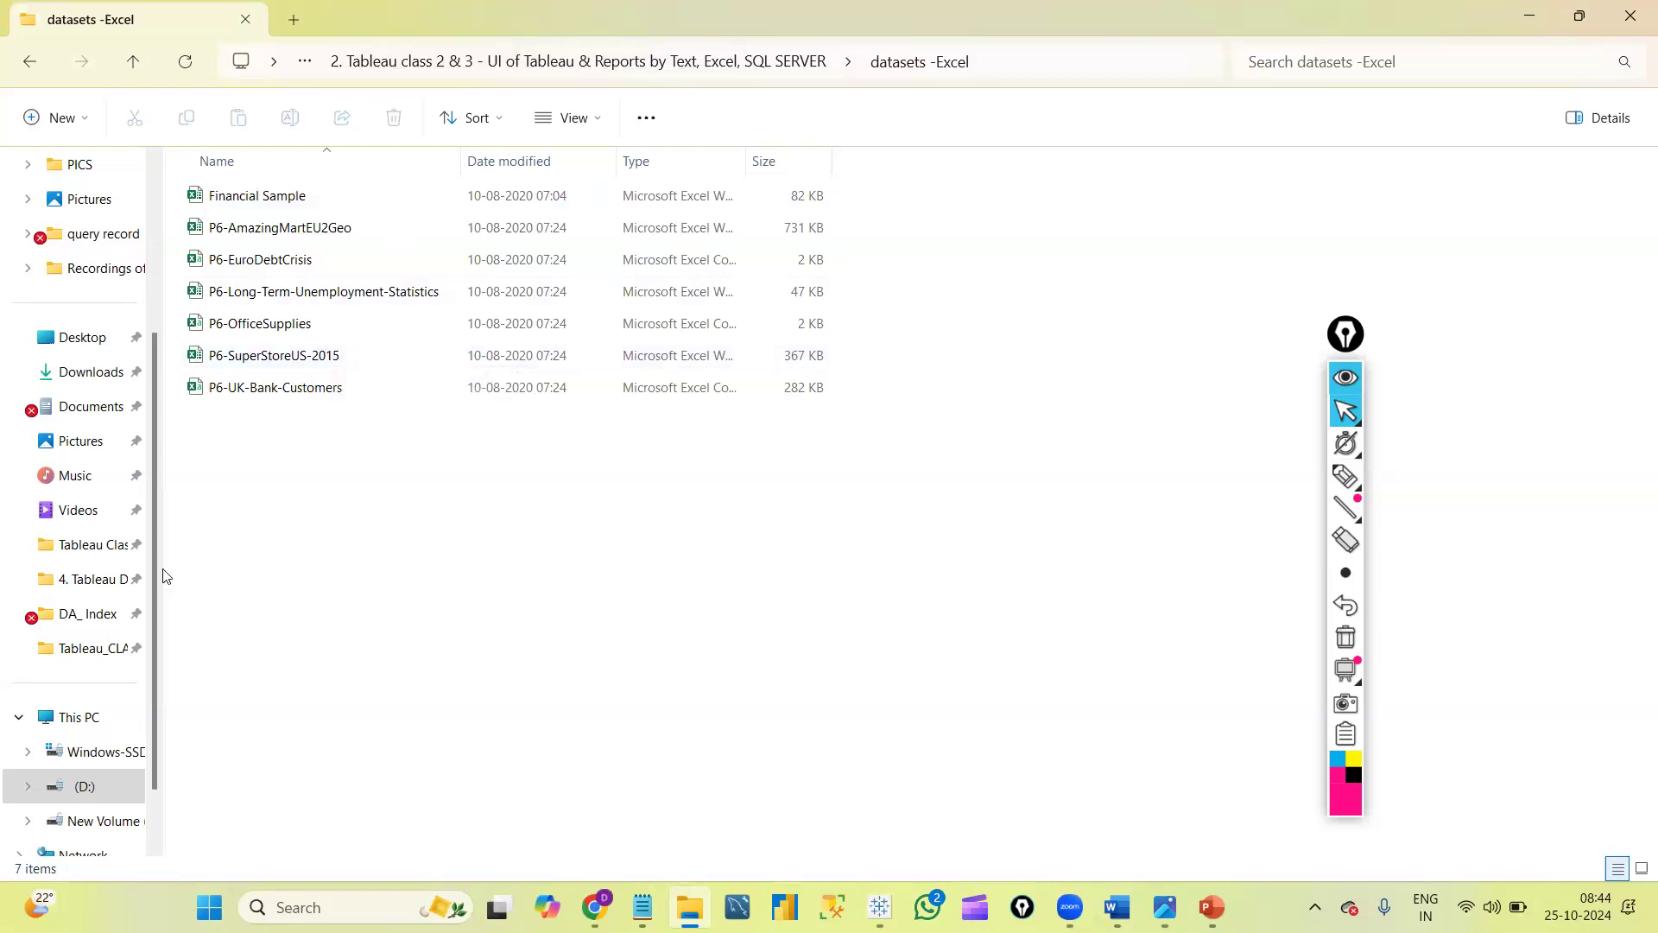
Go to Sample Superstore Excel Files under 4. Tableau Datasets, Files, Adv. DW, and view and close the Furniture Superstore -2017 workbook.
{"action": "left_click", "coordinate": [95, 546]}
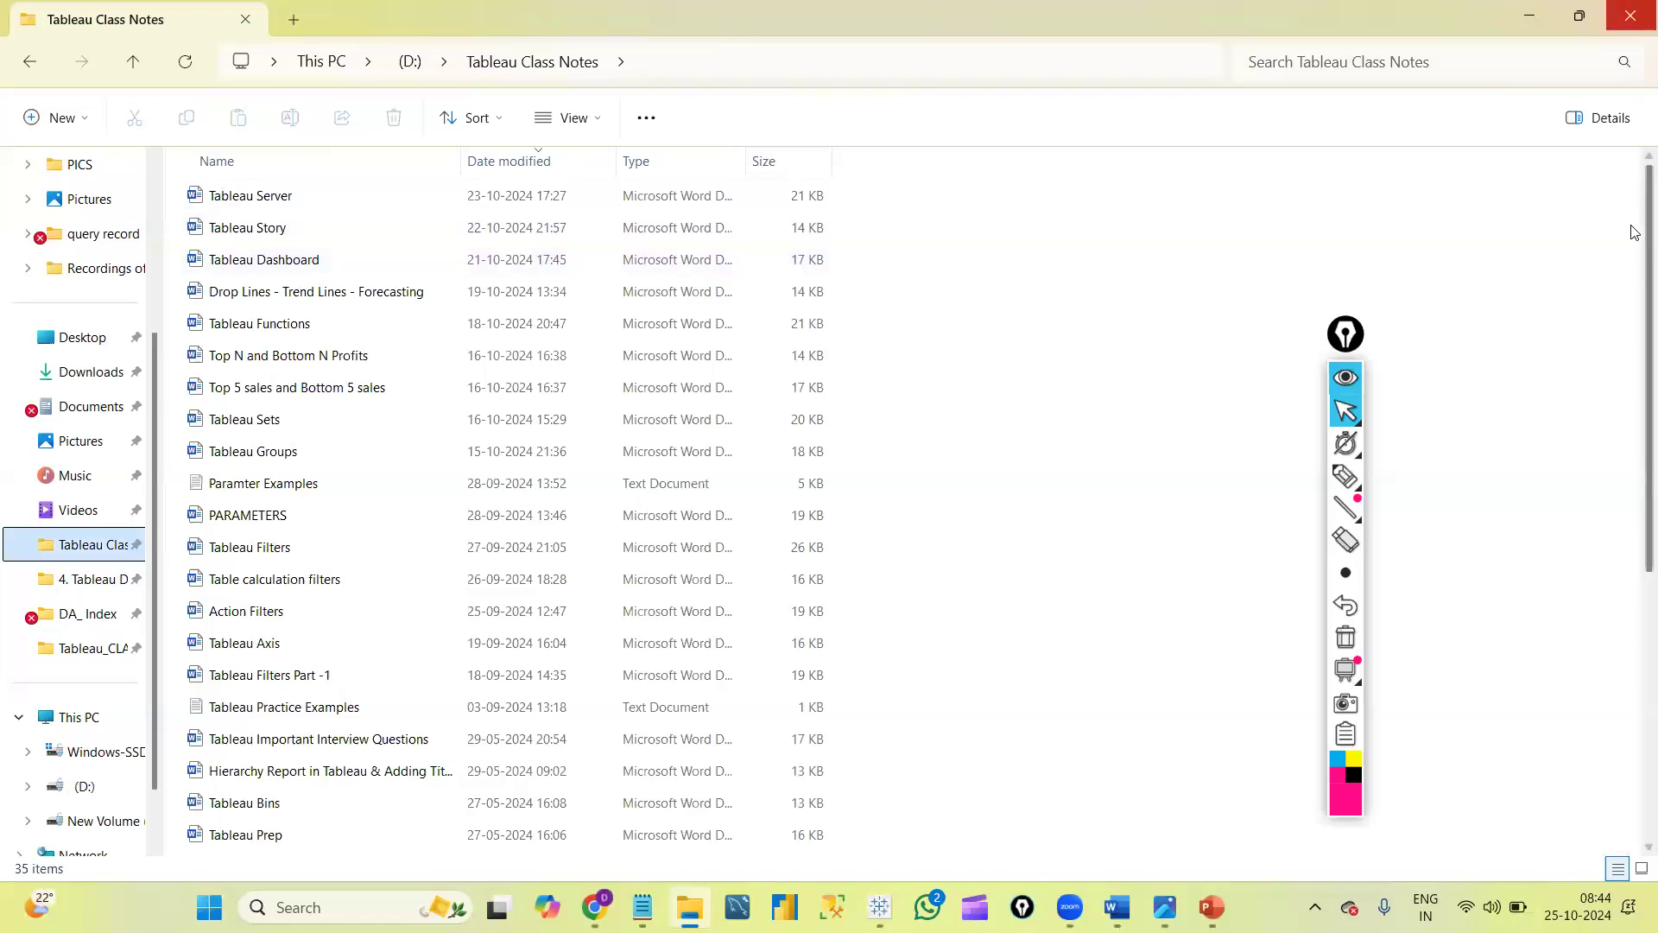
{"action": "left_click_drag", "start_coordinate": [1634, 373], "coordinate": [1634, 626]}
{"action": "double_click", "coordinate": [480, 751]}
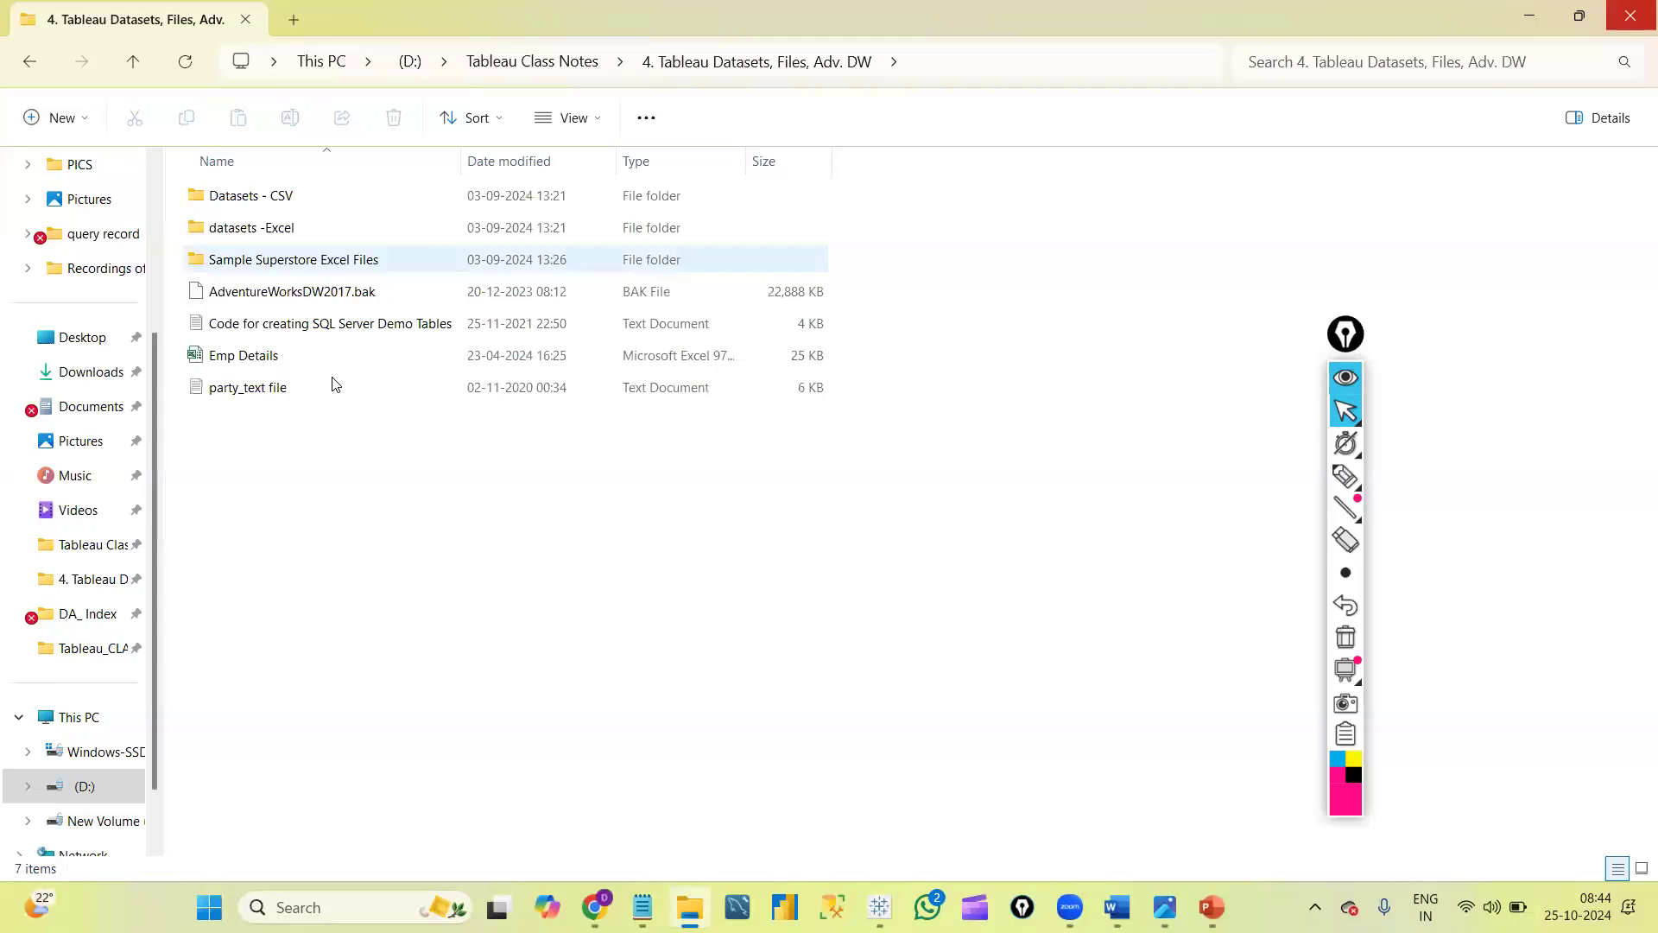
{"action": "double_click", "coordinate": [308, 259]}
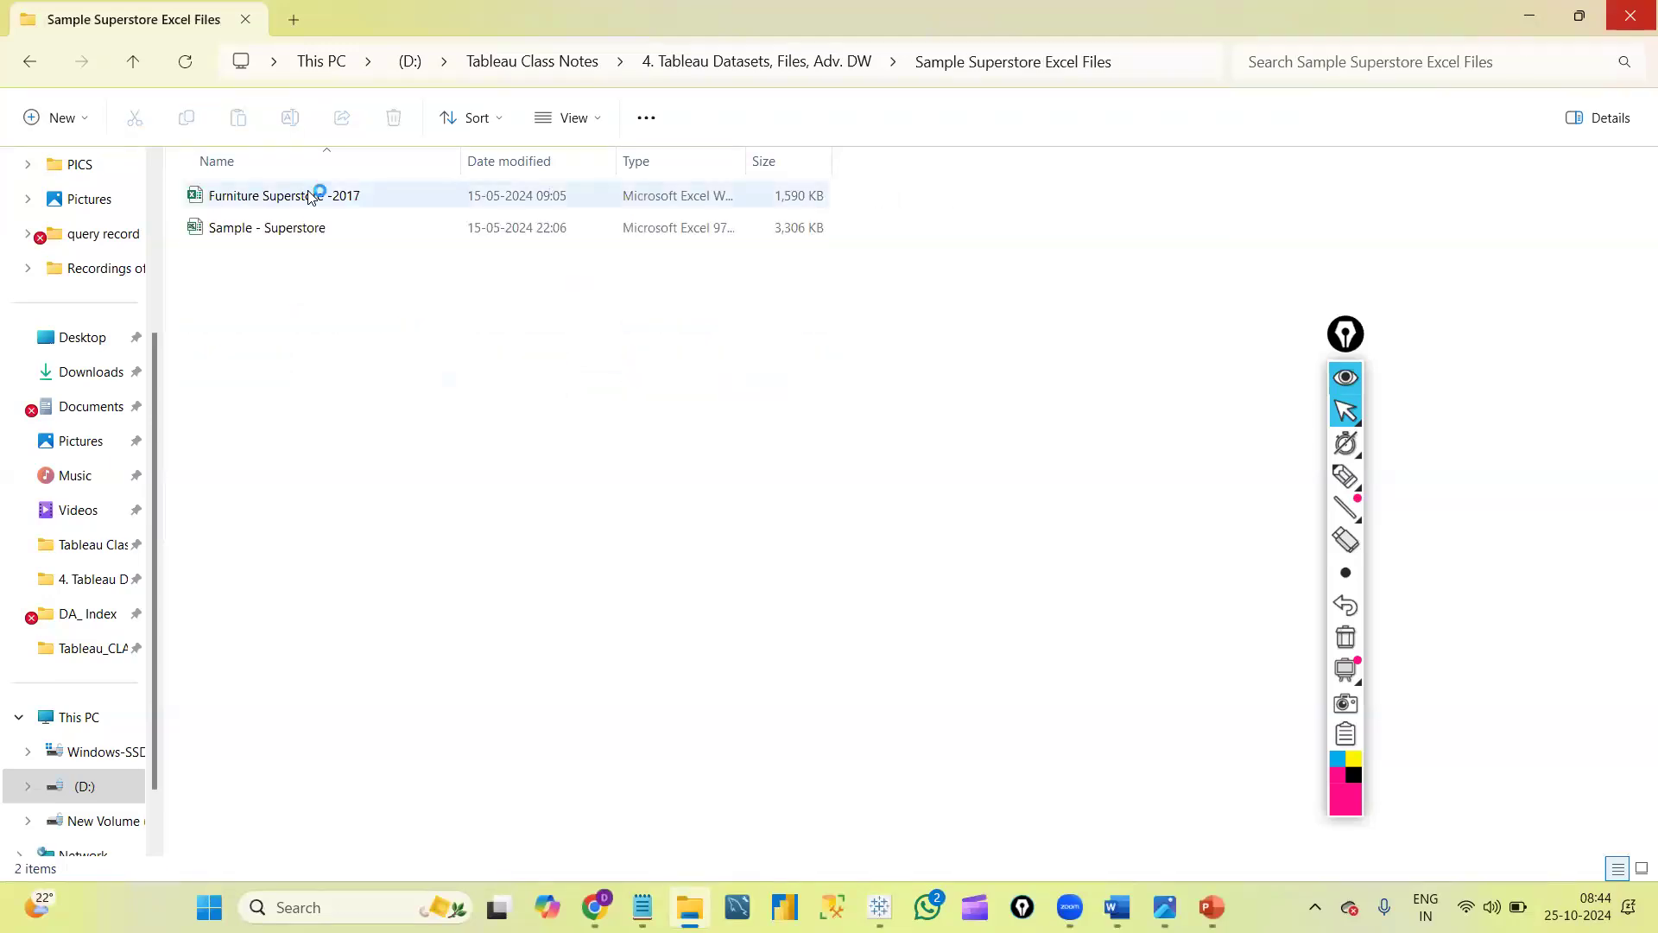
{"action": "double_click", "coordinate": [311, 197]}
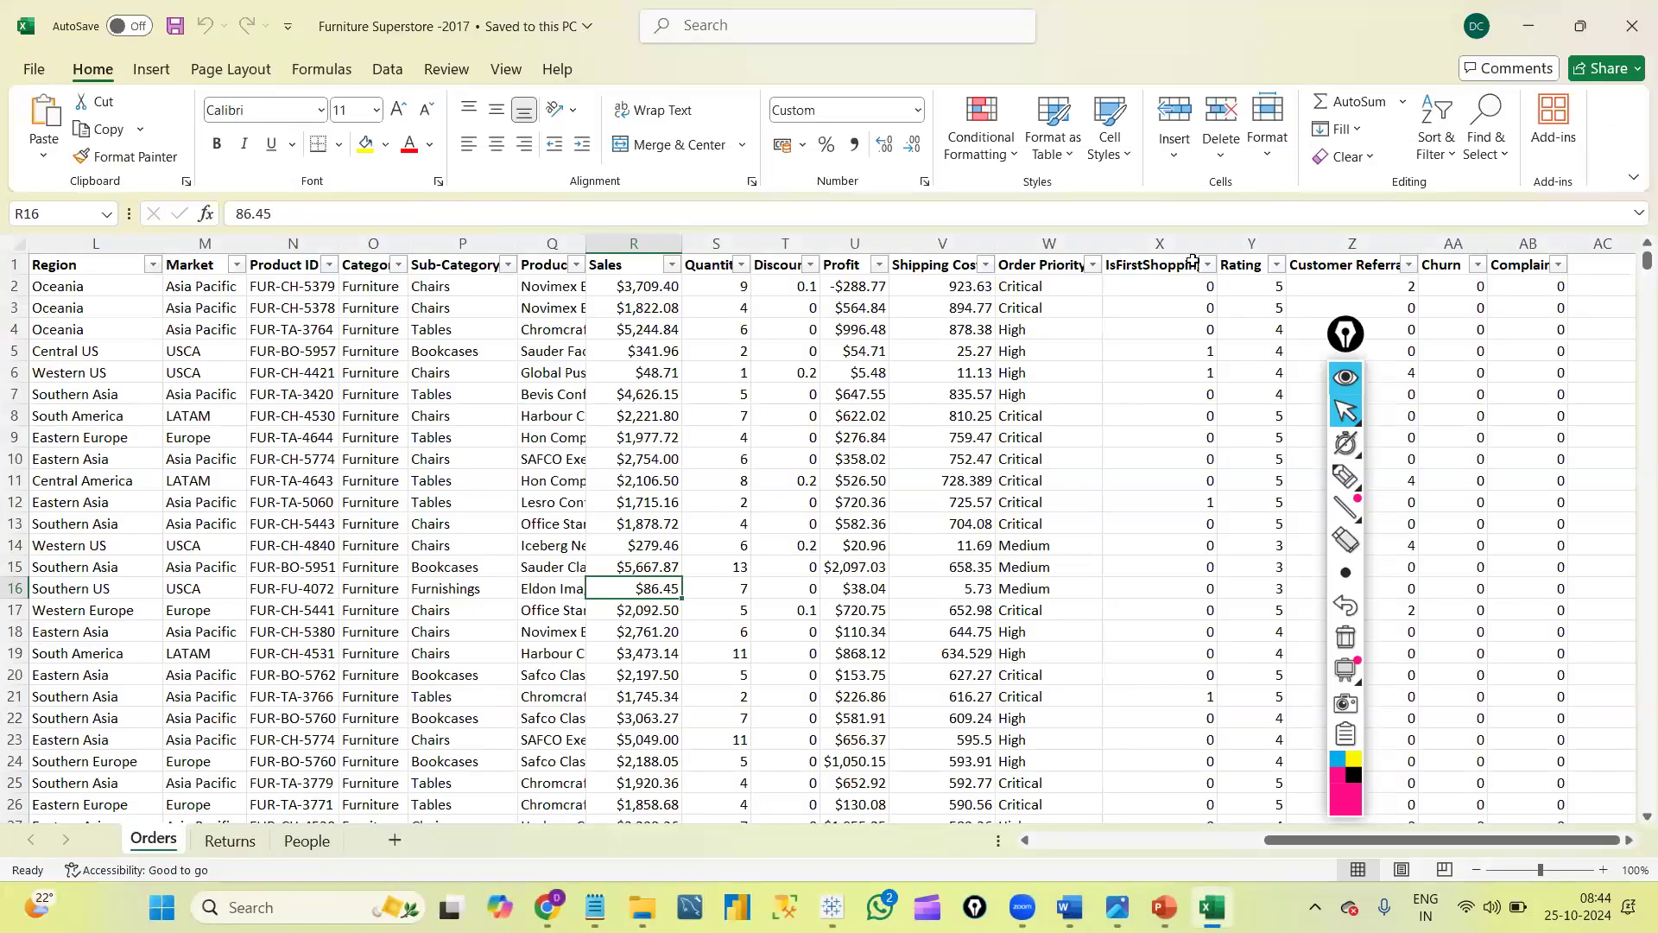
{"action": "left_click", "coordinate": [1632, 24]}
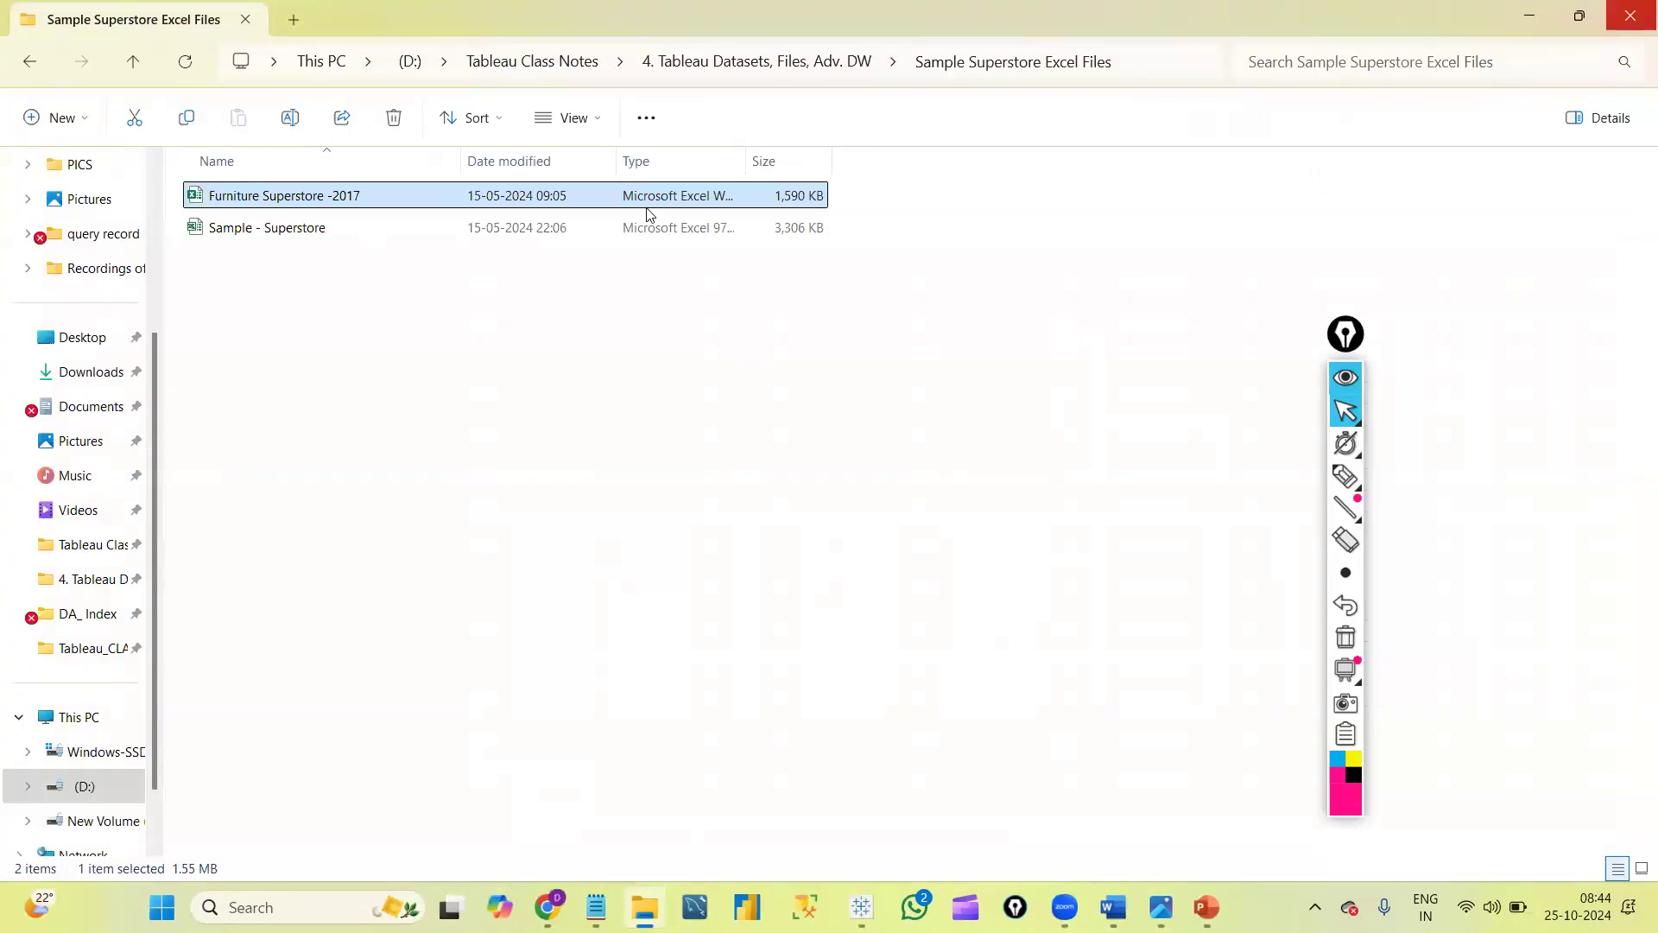
Open the Sample - Superstore workbook in Excel and examine its People, Returns and Orders sheets.
{"action": "left_click", "coordinate": [549, 228]}
{"action": "double_click", "coordinate": [550, 227]}
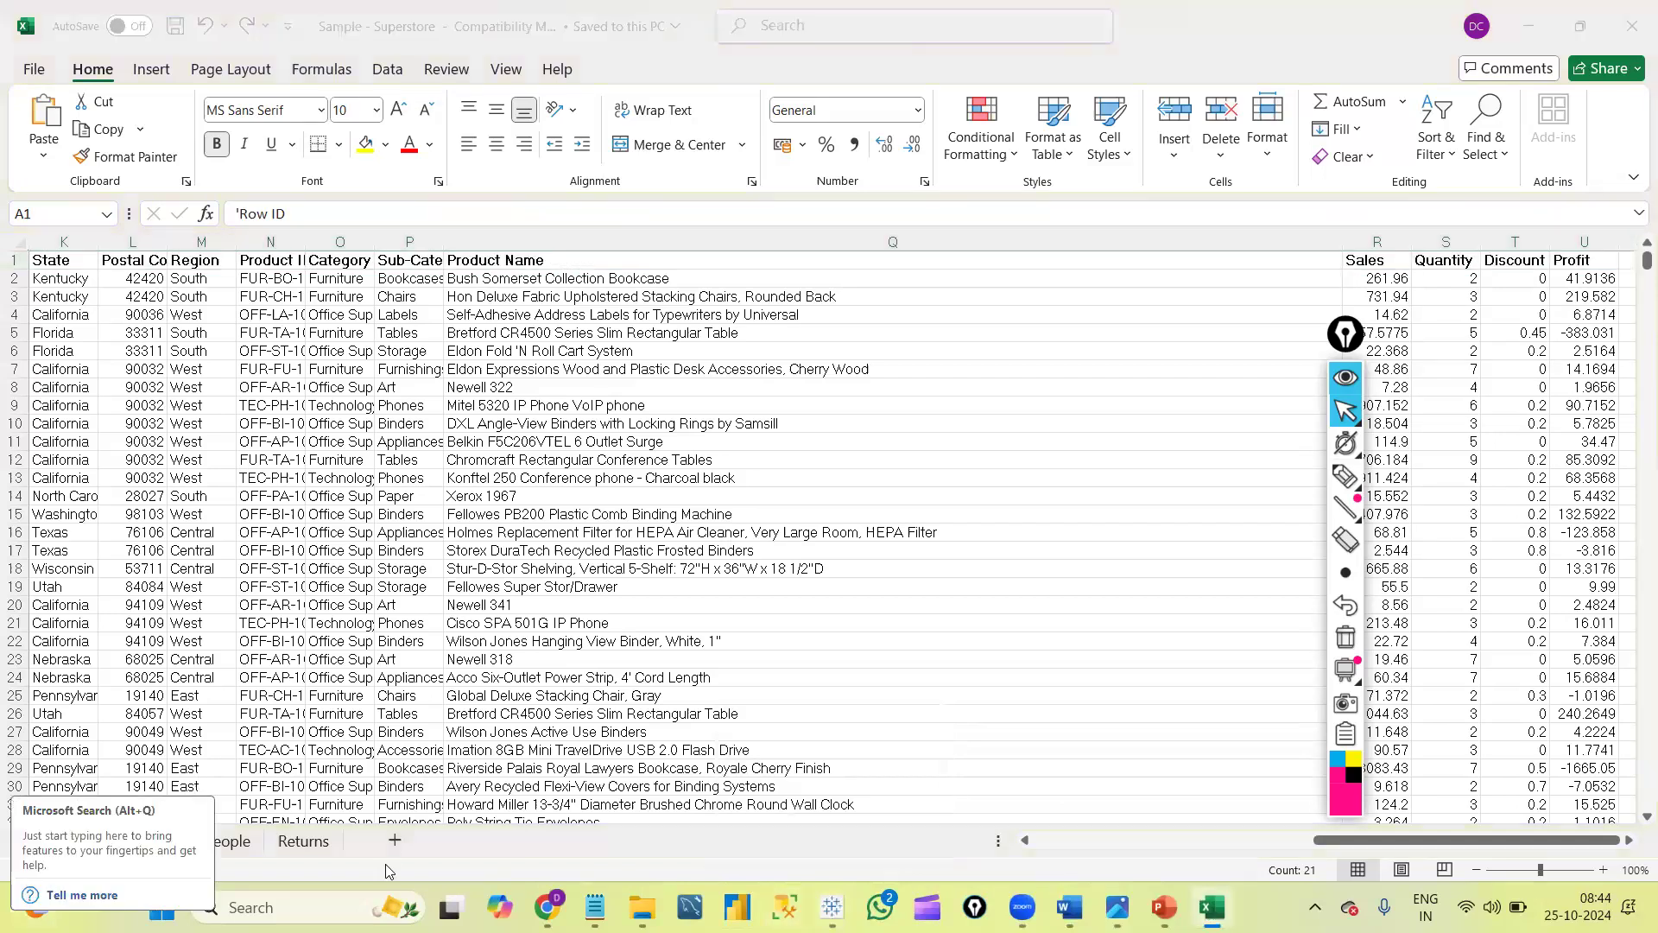
{"action": "left_click", "coordinate": [228, 842]}
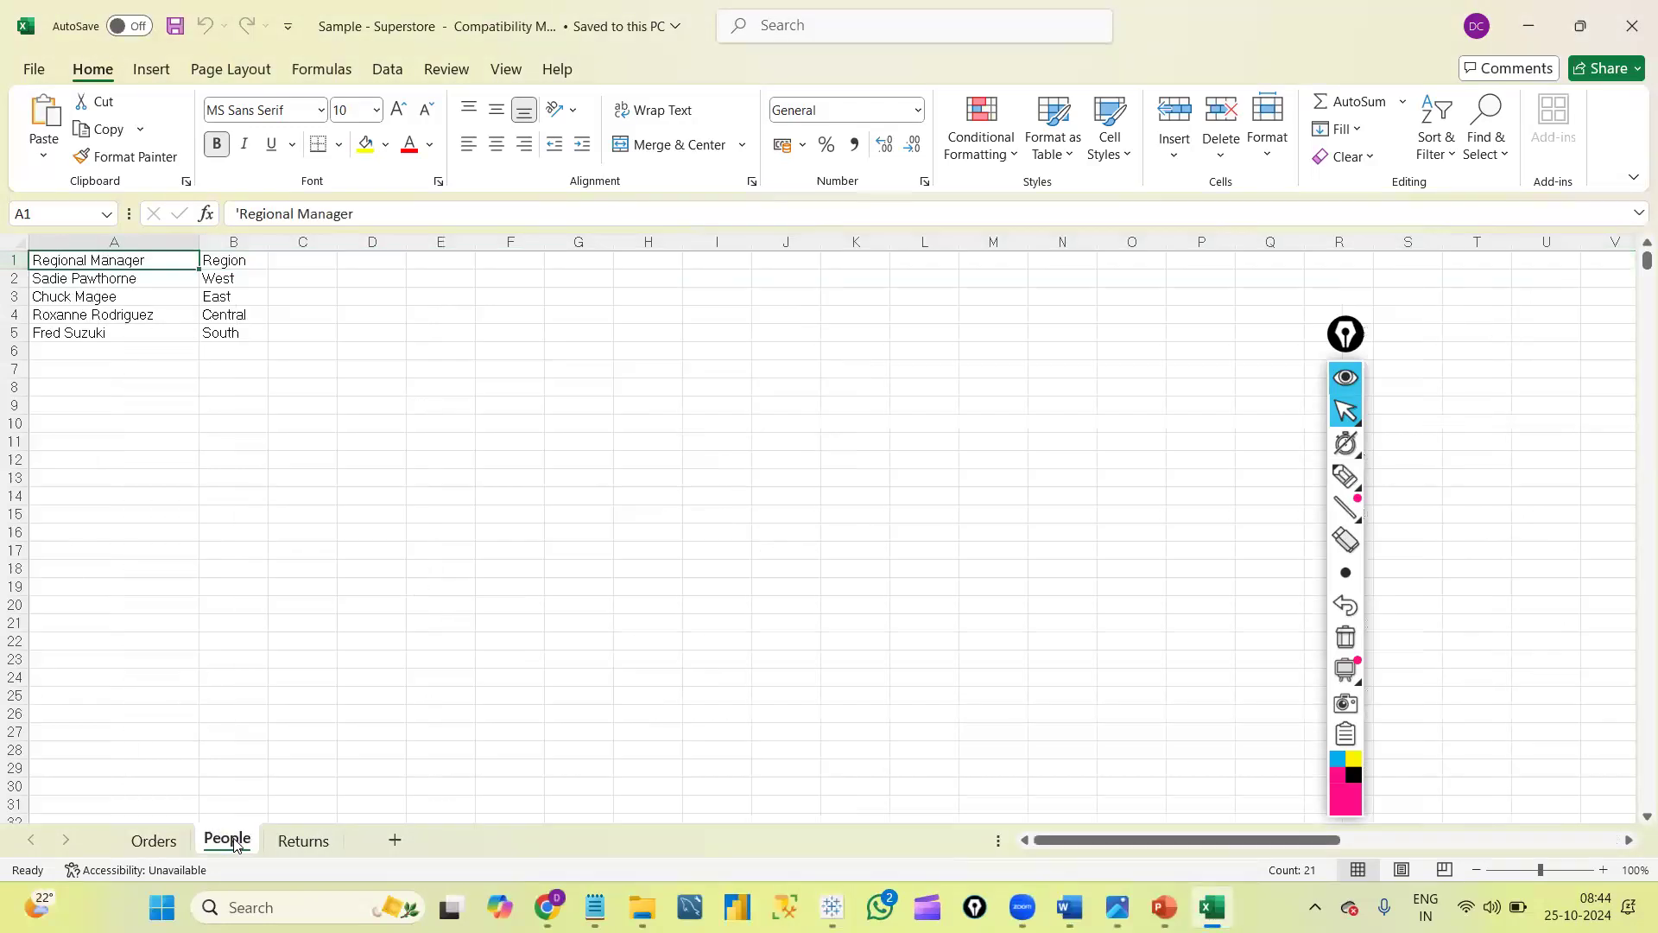
{"action": "left_click", "coordinate": [292, 842]}
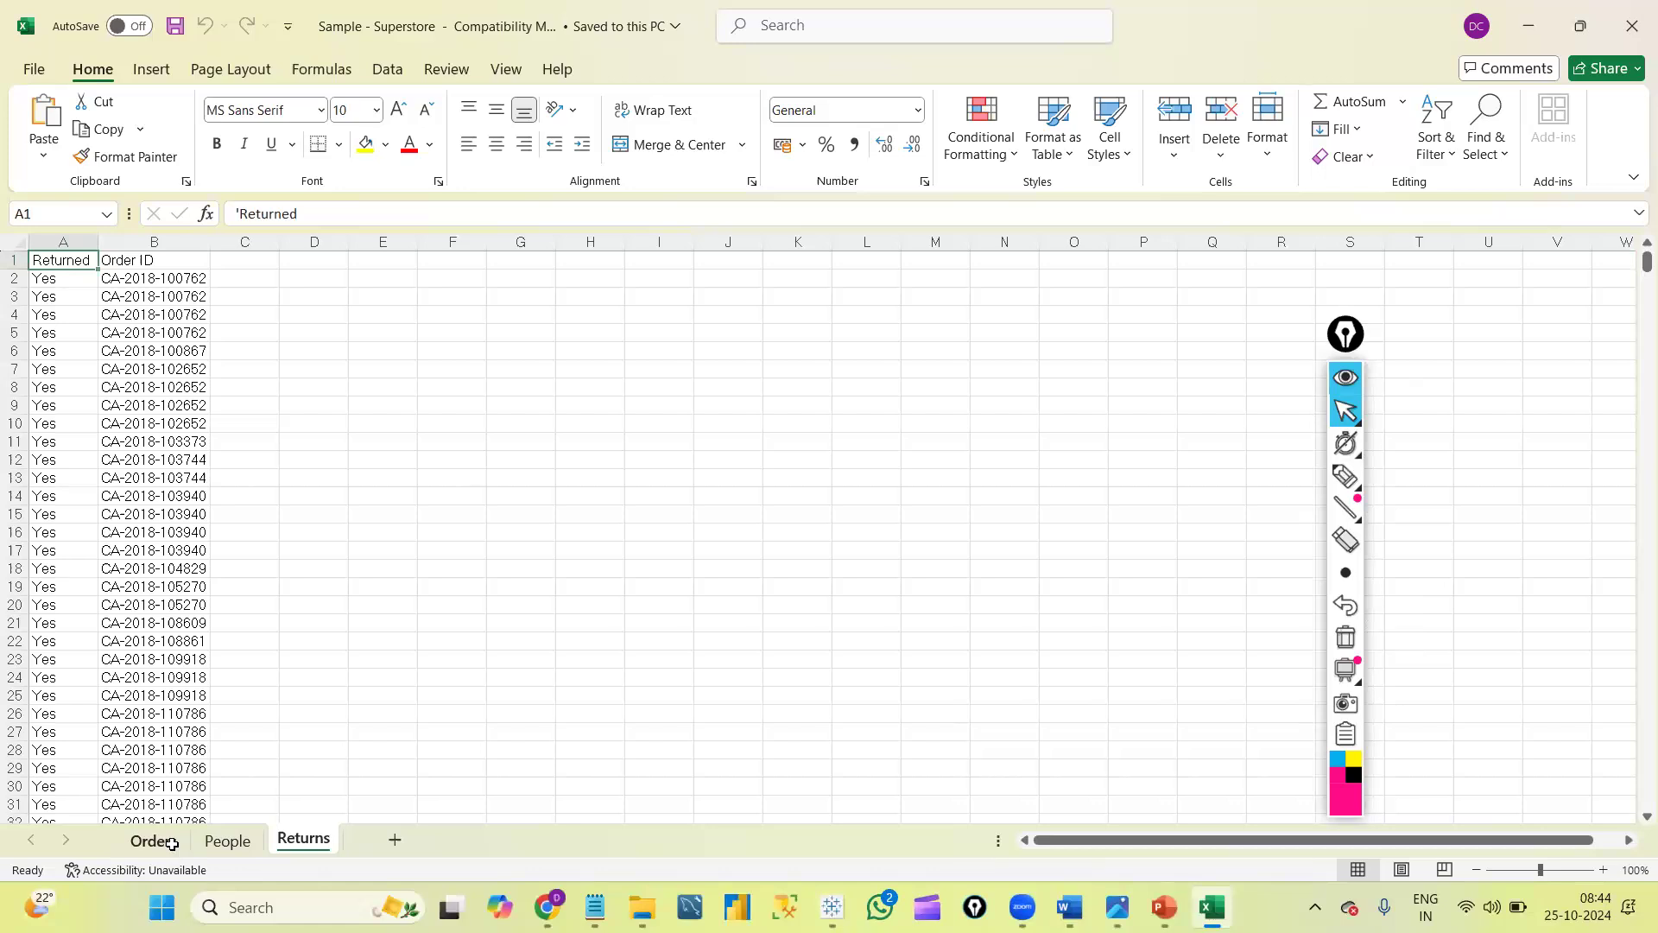
{"action": "left_click", "coordinate": [169, 842]}
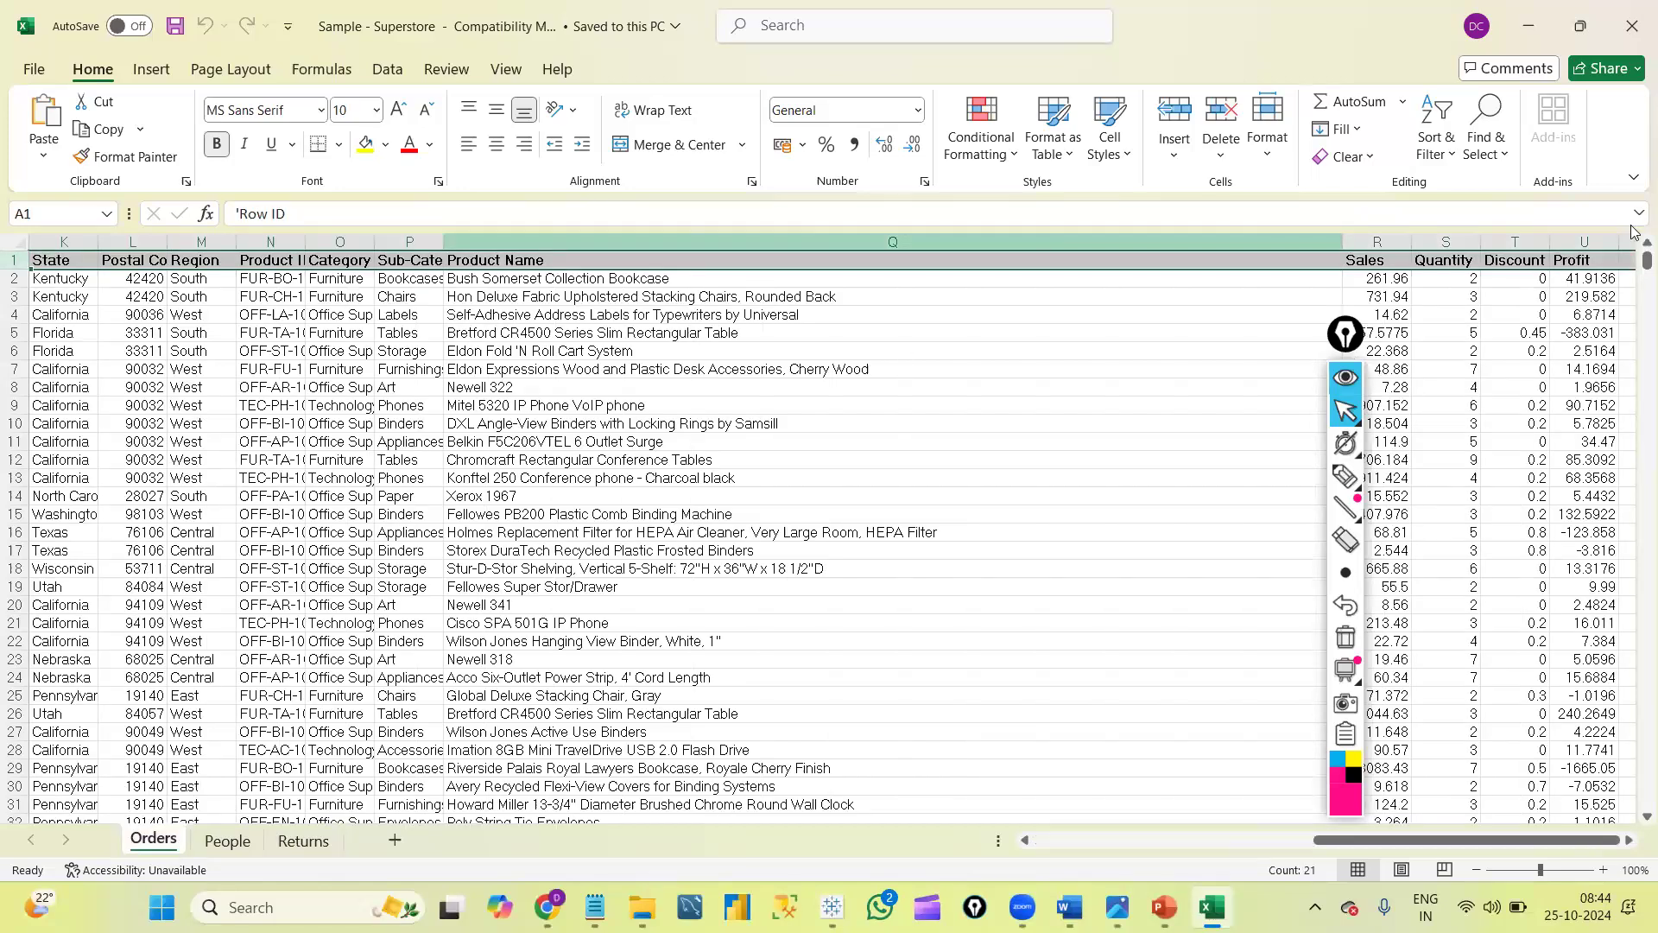
{"action": "left_click_drag", "start_coordinate": [1646, 261], "coordinate": [500, 390]}
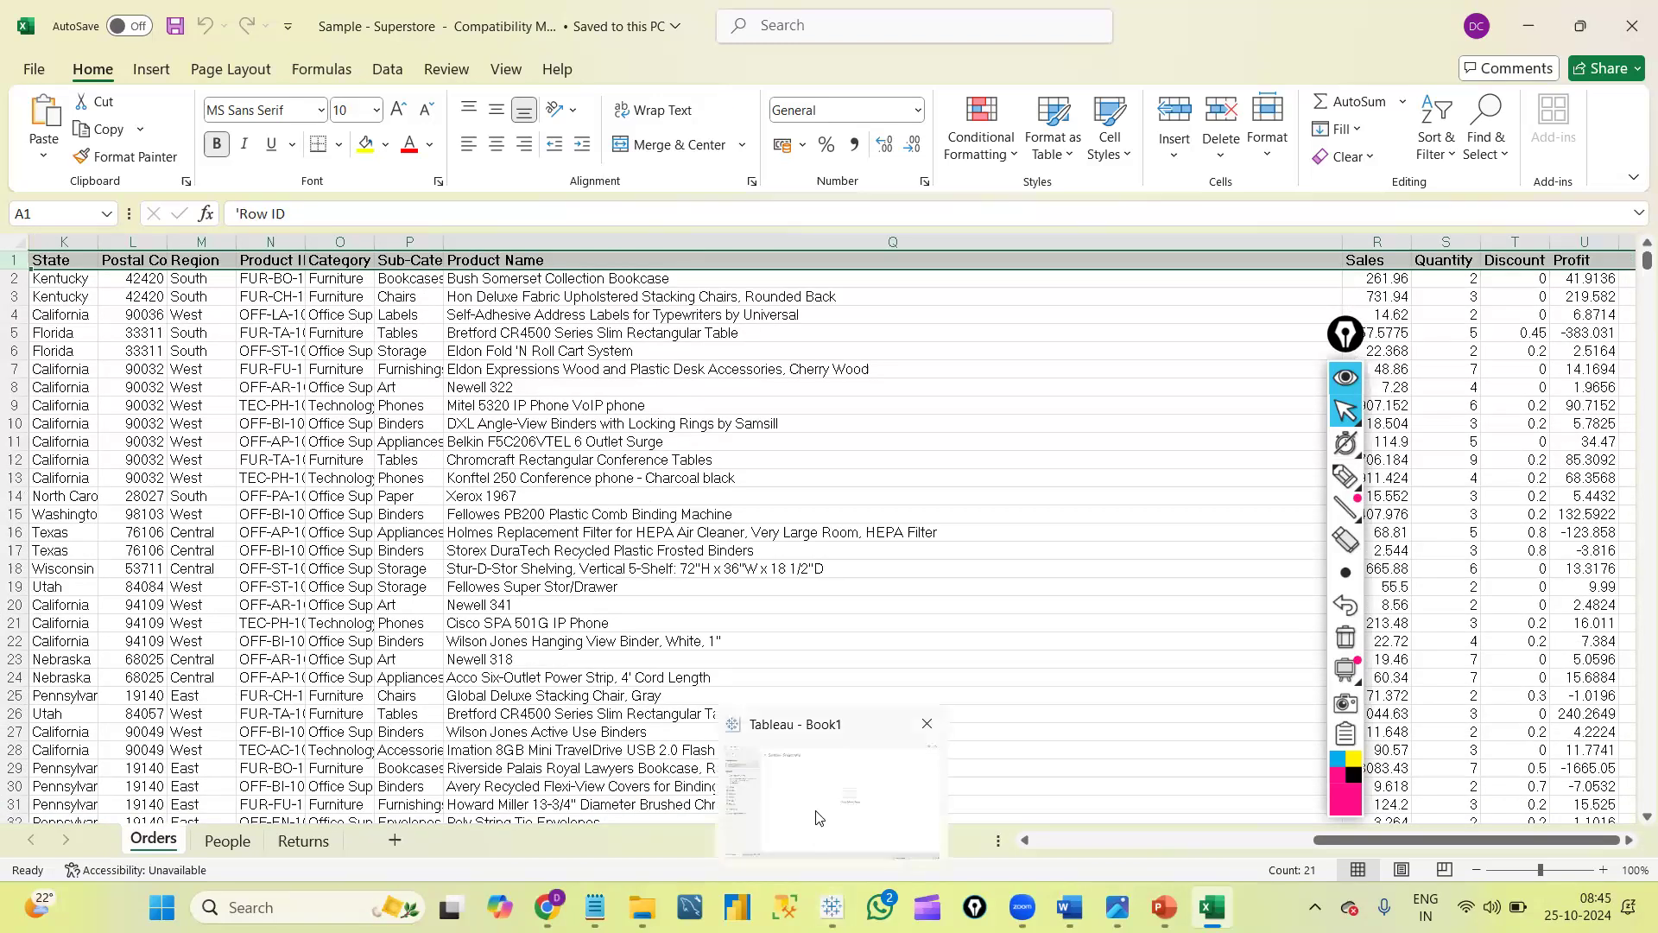
Switch back to Tableau and mark the Data Source page, the Sample - Superstore connection and the sheet list with the annotation pen.
{"action": "left_click", "coordinate": [818, 817]}
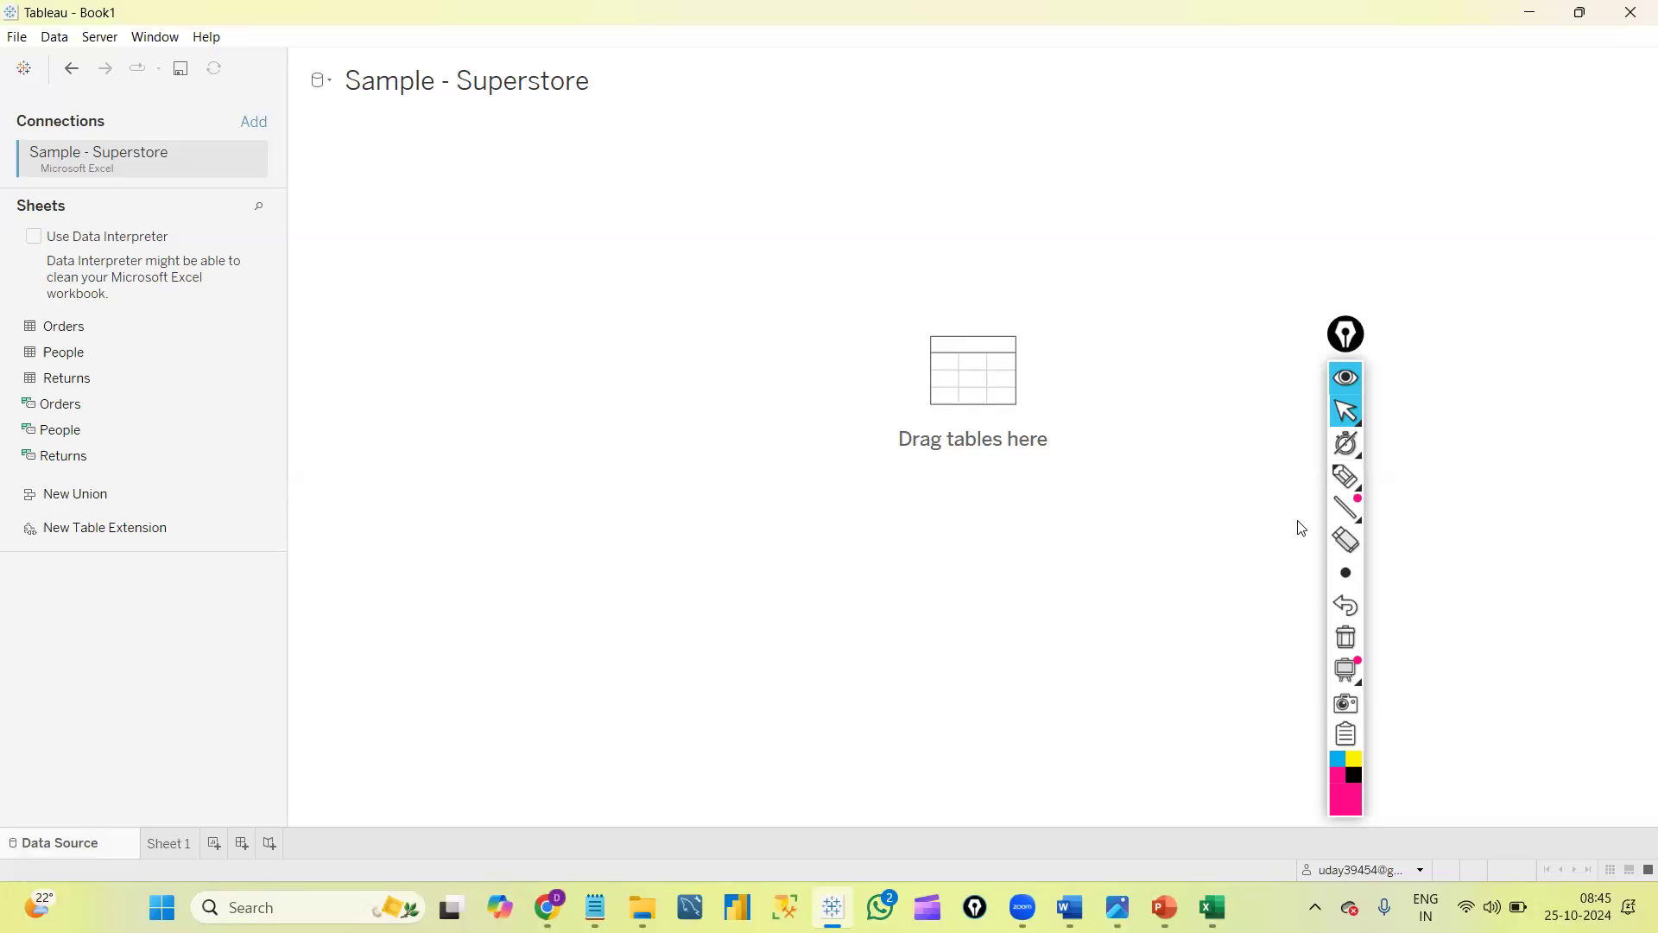
{"action": "left_click", "coordinate": [1345, 475]}
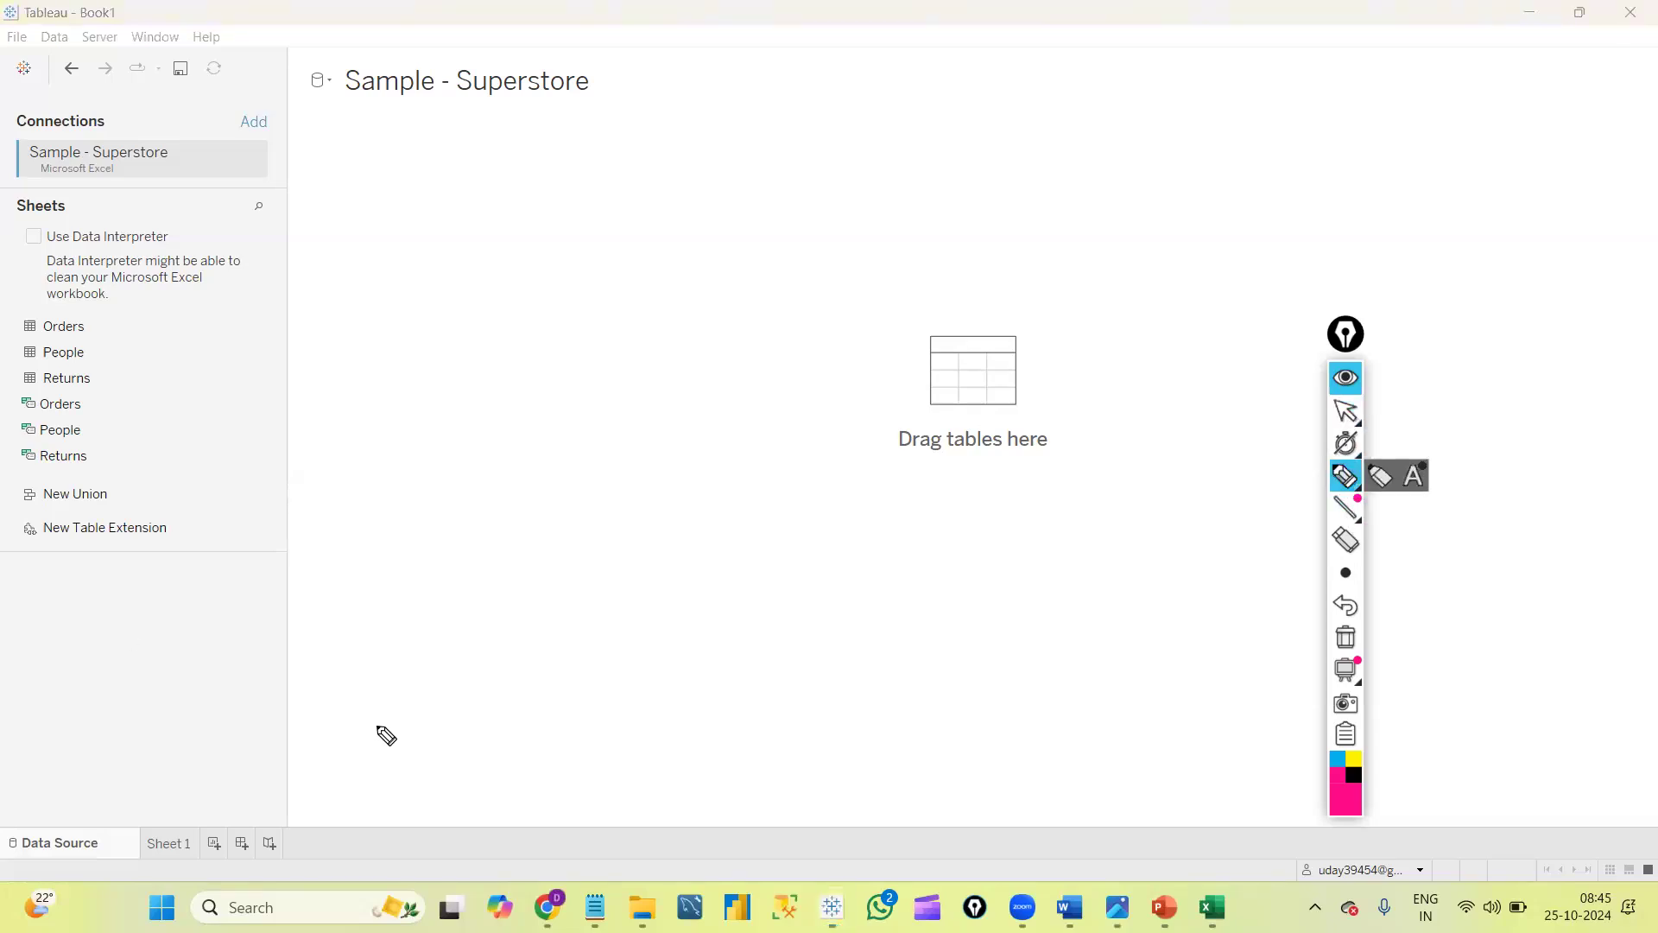
{"action": "mouse_move", "coordinate": [9, 836]}
{"action": "left_mouse_down"}
{"action": "mouse_move", "coordinate": [21, 915]}
{"action": "mouse_move", "coordinate": [134, 765]}
{"action": "mouse_move", "coordinate": [50, 793]}
{"action": "mouse_move", "coordinate": [145, 775]}
{"action": "left_mouse_up"}
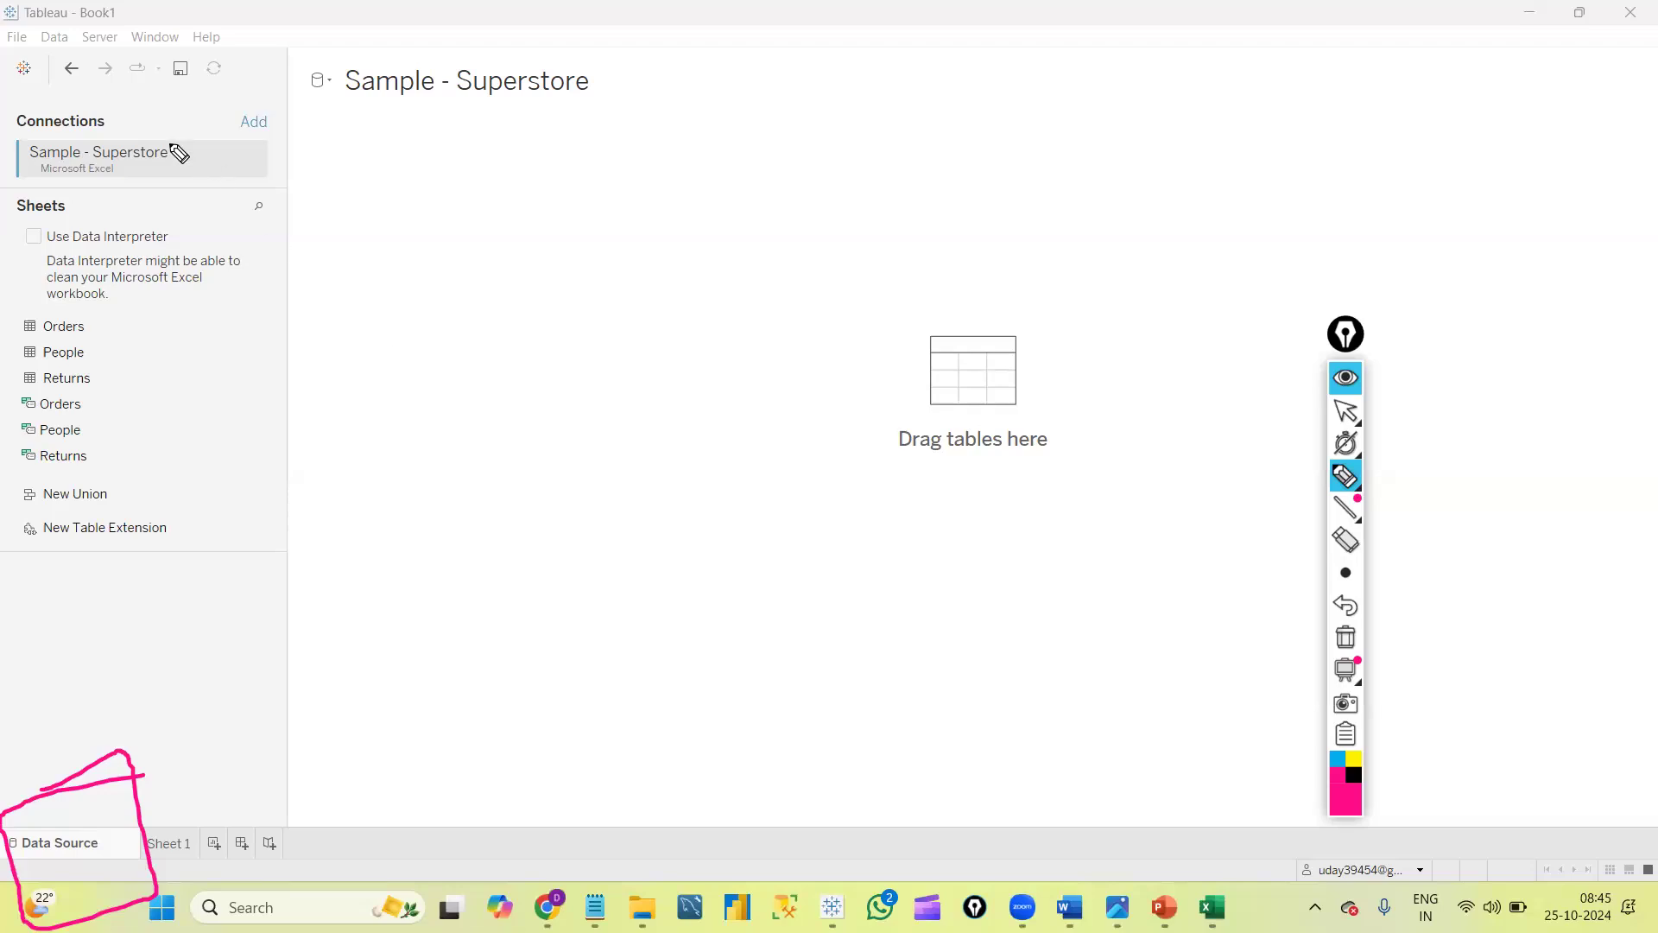
{"action": "left_click_drag", "start_coordinate": [119, 111], "coordinate": [147, 111]}
{"action": "left_click_drag", "start_coordinate": [158, 34], "coordinate": [149, 113]}
{"action": "left_click_drag", "start_coordinate": [136, 177], "coordinate": [154, 173]}
{"action": "mouse_move", "coordinate": [115, 320]}
{"action": "left_mouse_down"}
{"action": "mouse_move", "coordinate": [147, 376]}
{"action": "mouse_move", "coordinate": [189, 354]}
{"action": "mouse_move", "coordinate": [187, 499]}
{"action": "left_mouse_up"}
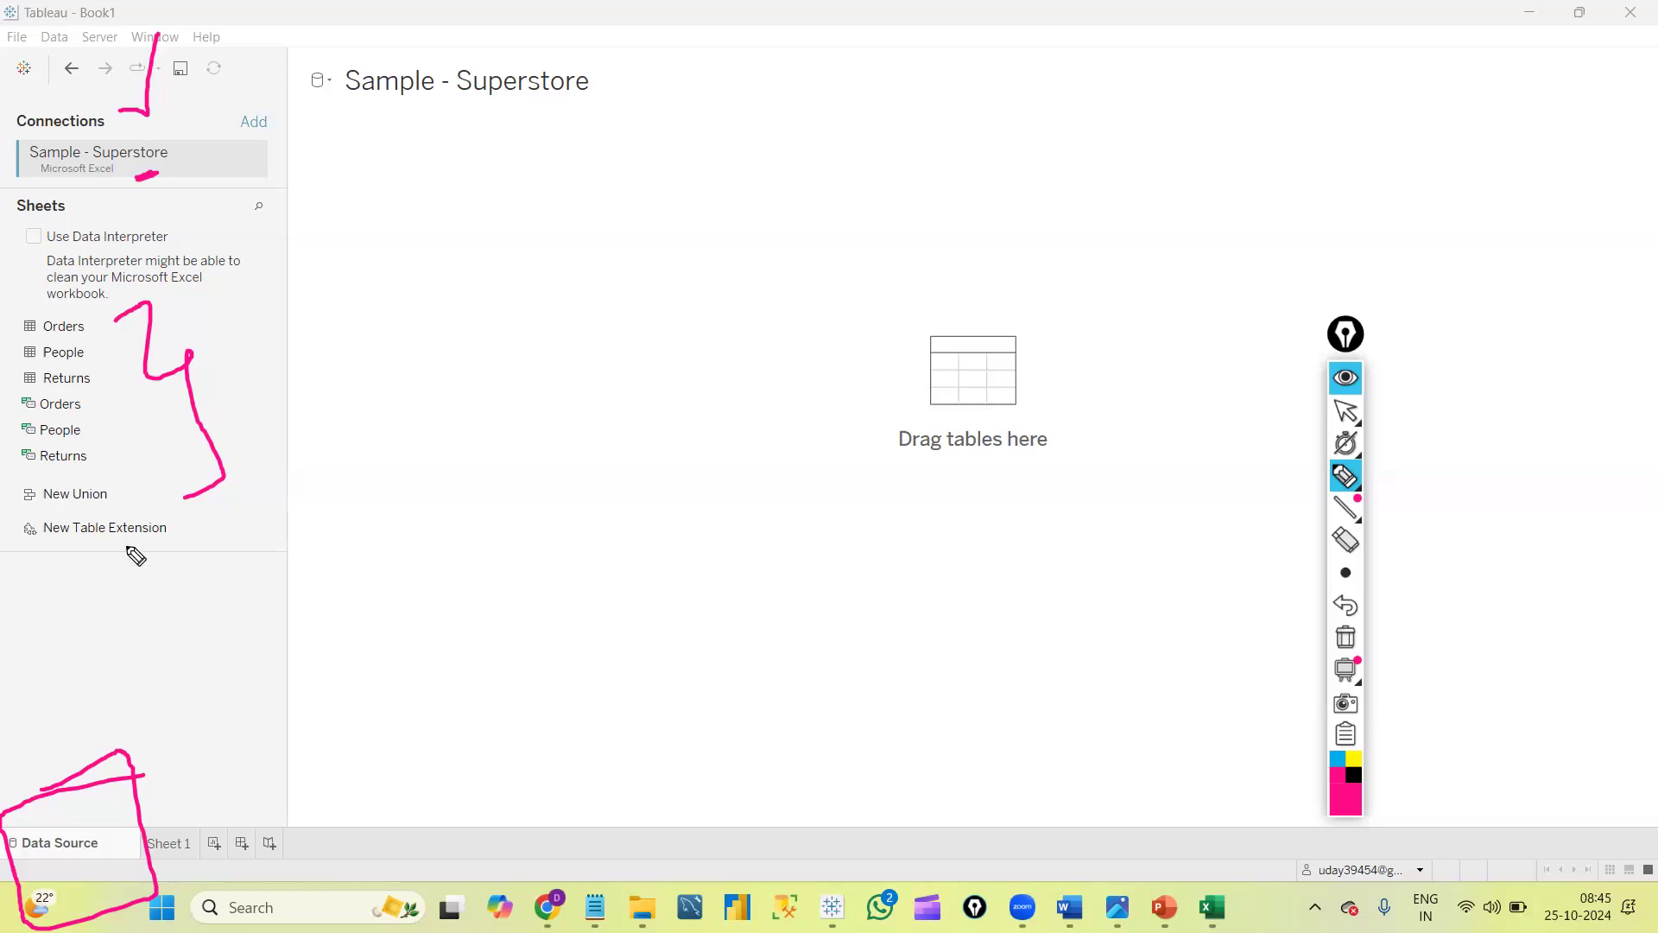
{"action": "left_click", "coordinate": [1347, 412]}
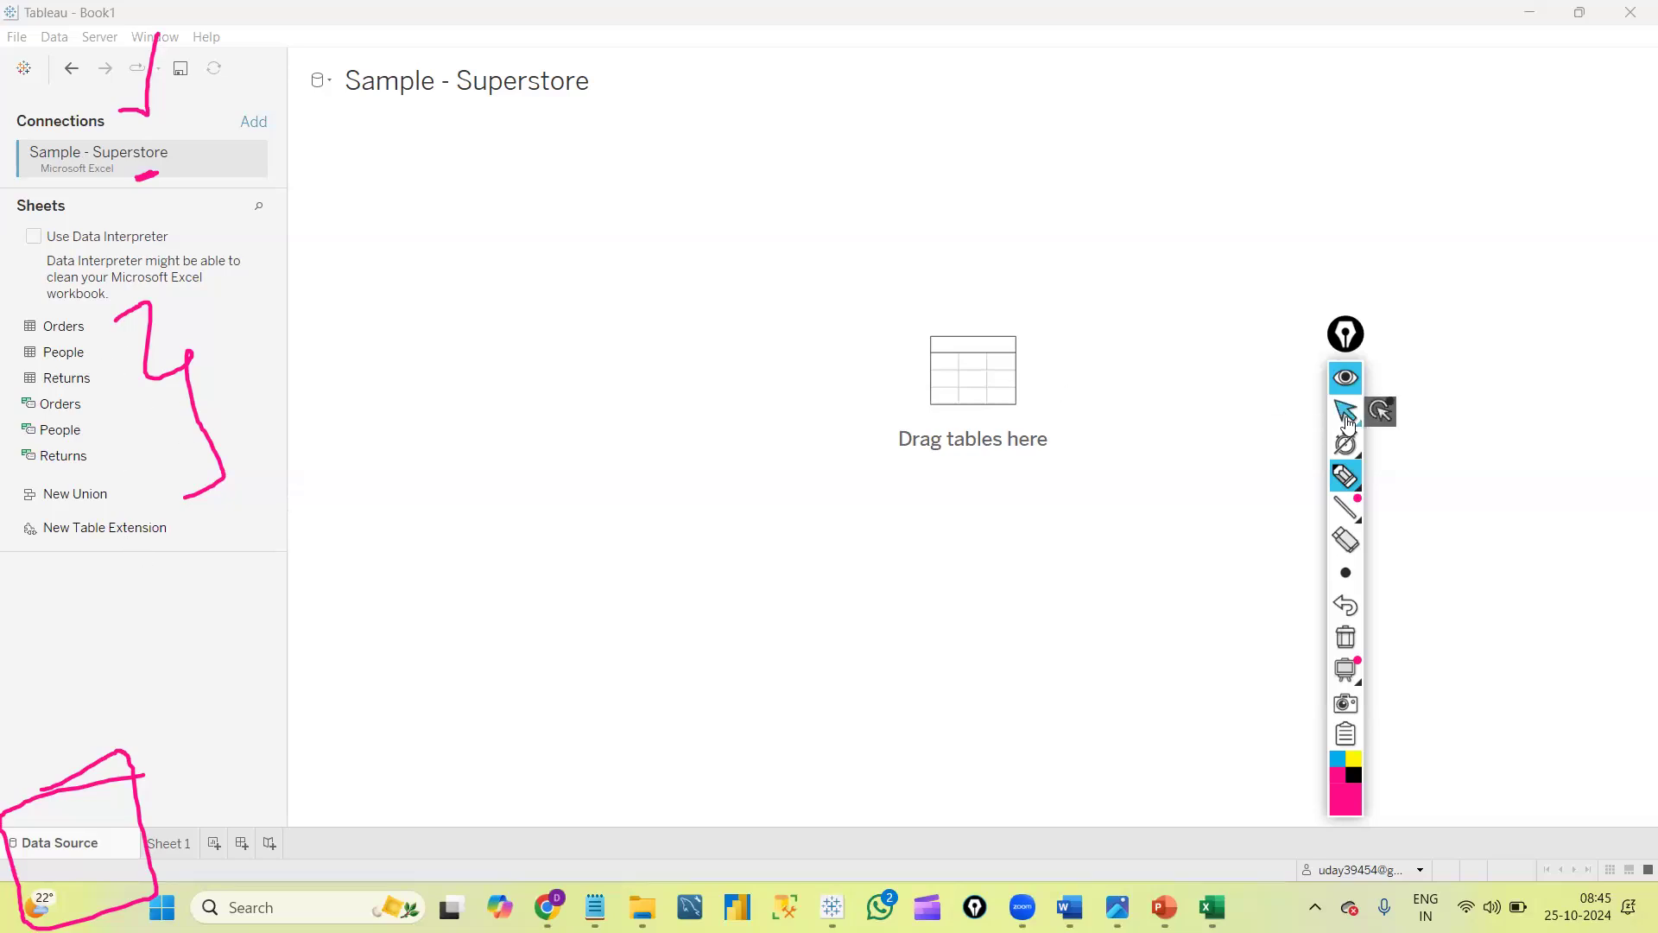
Add the Orders sheet to the data source canvas.
{"action": "left_click", "coordinate": [76, 333]}
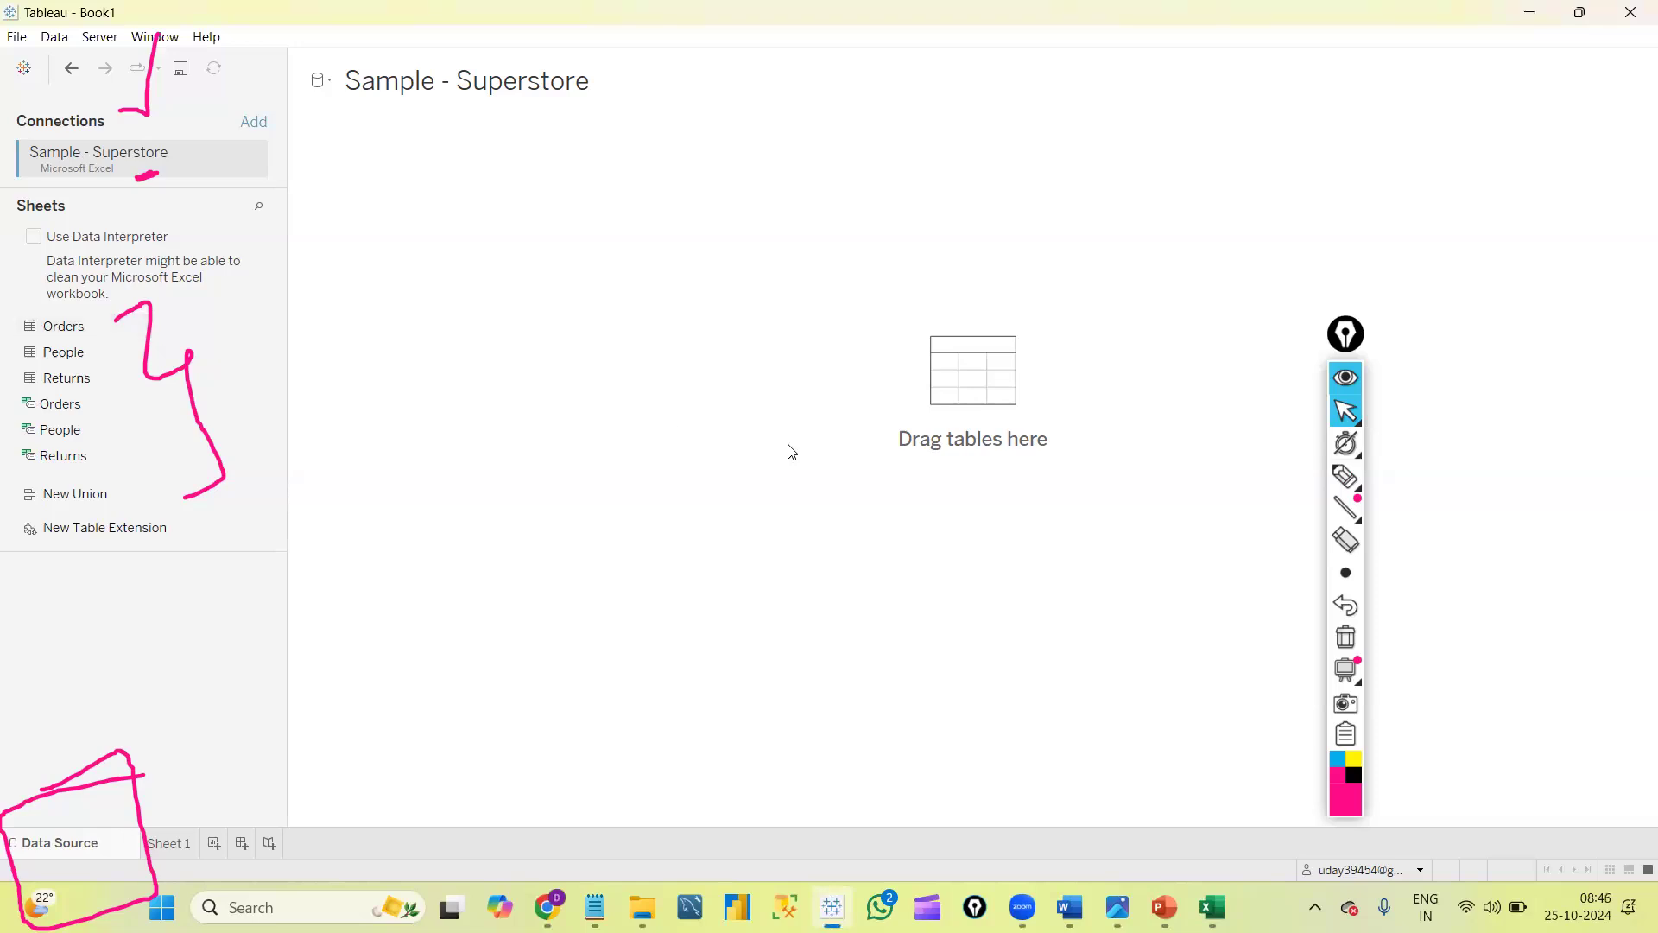
{"action": "left_click_drag", "start_coordinate": [791, 450], "coordinate": [786, 447]}
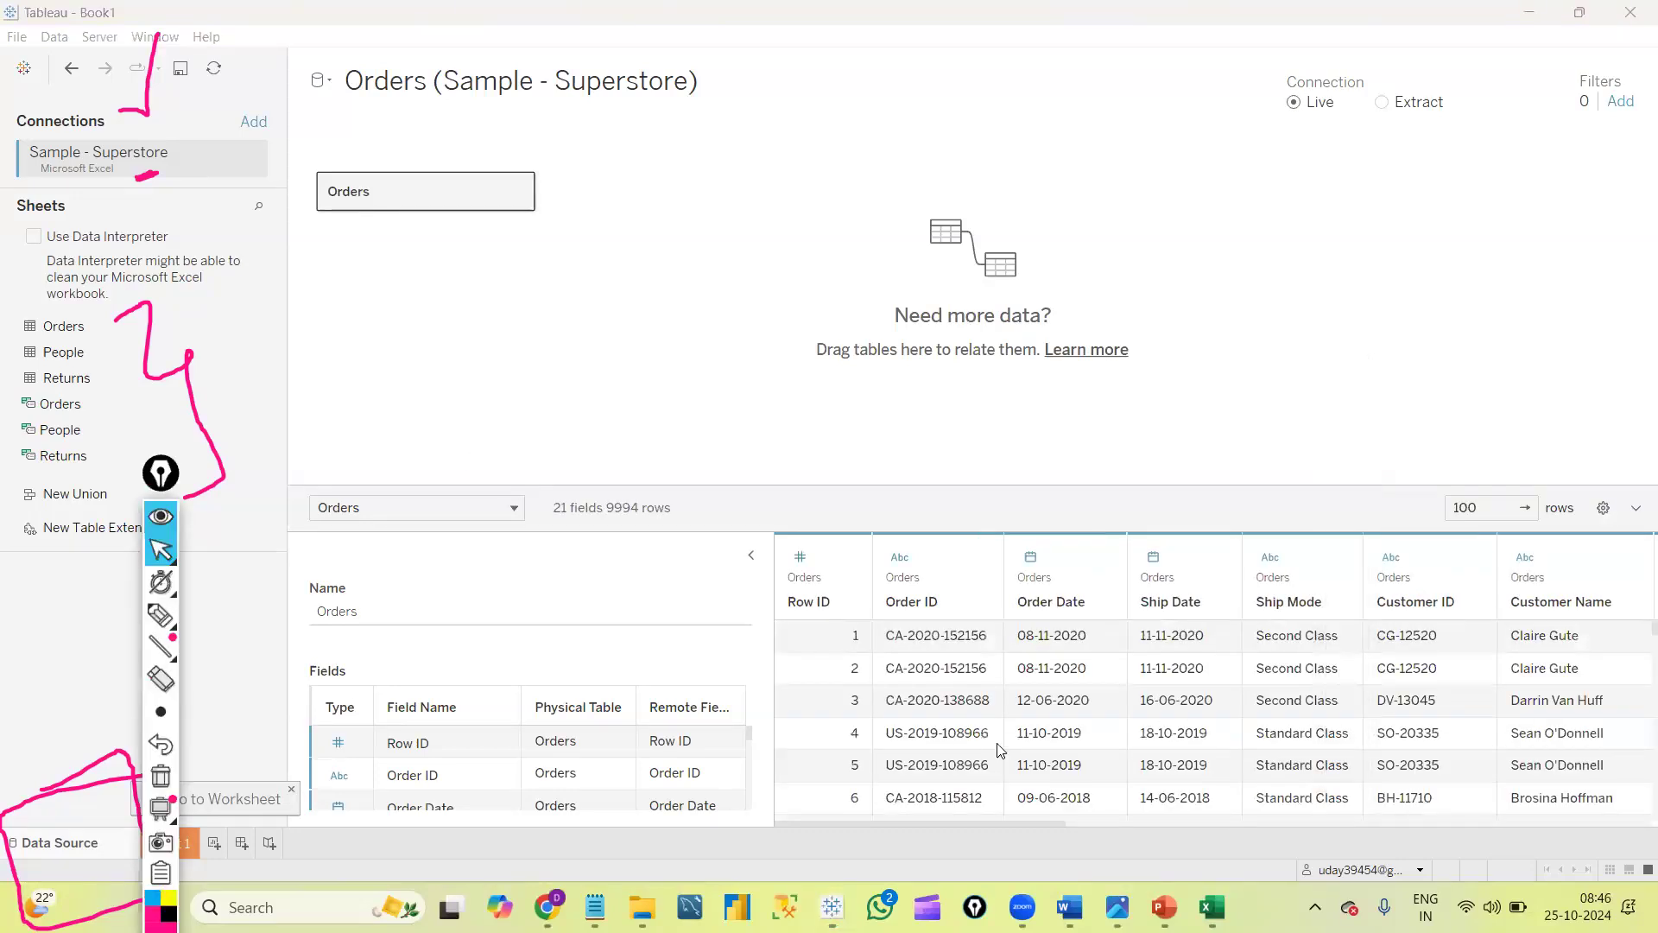
Check the Orders sheet of the Sample - Superstore workbook in Excel and switch back to Tableau.
{"action": "left_click", "coordinate": [1212, 906]}
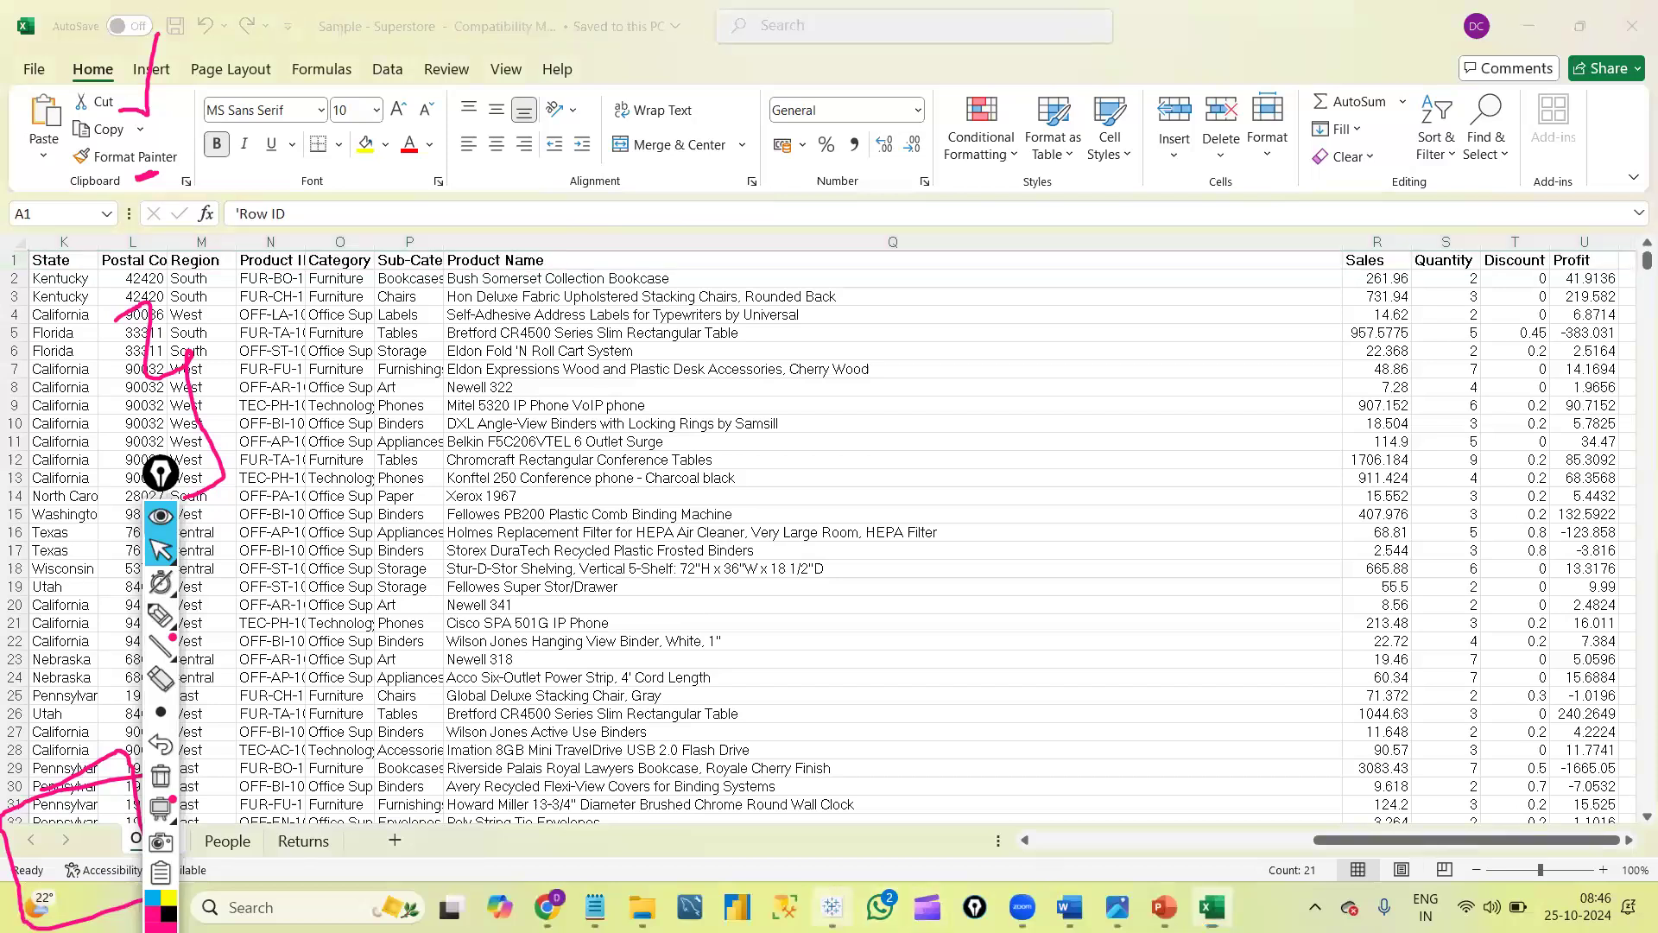
{"action": "left_click", "coordinate": [832, 907]}
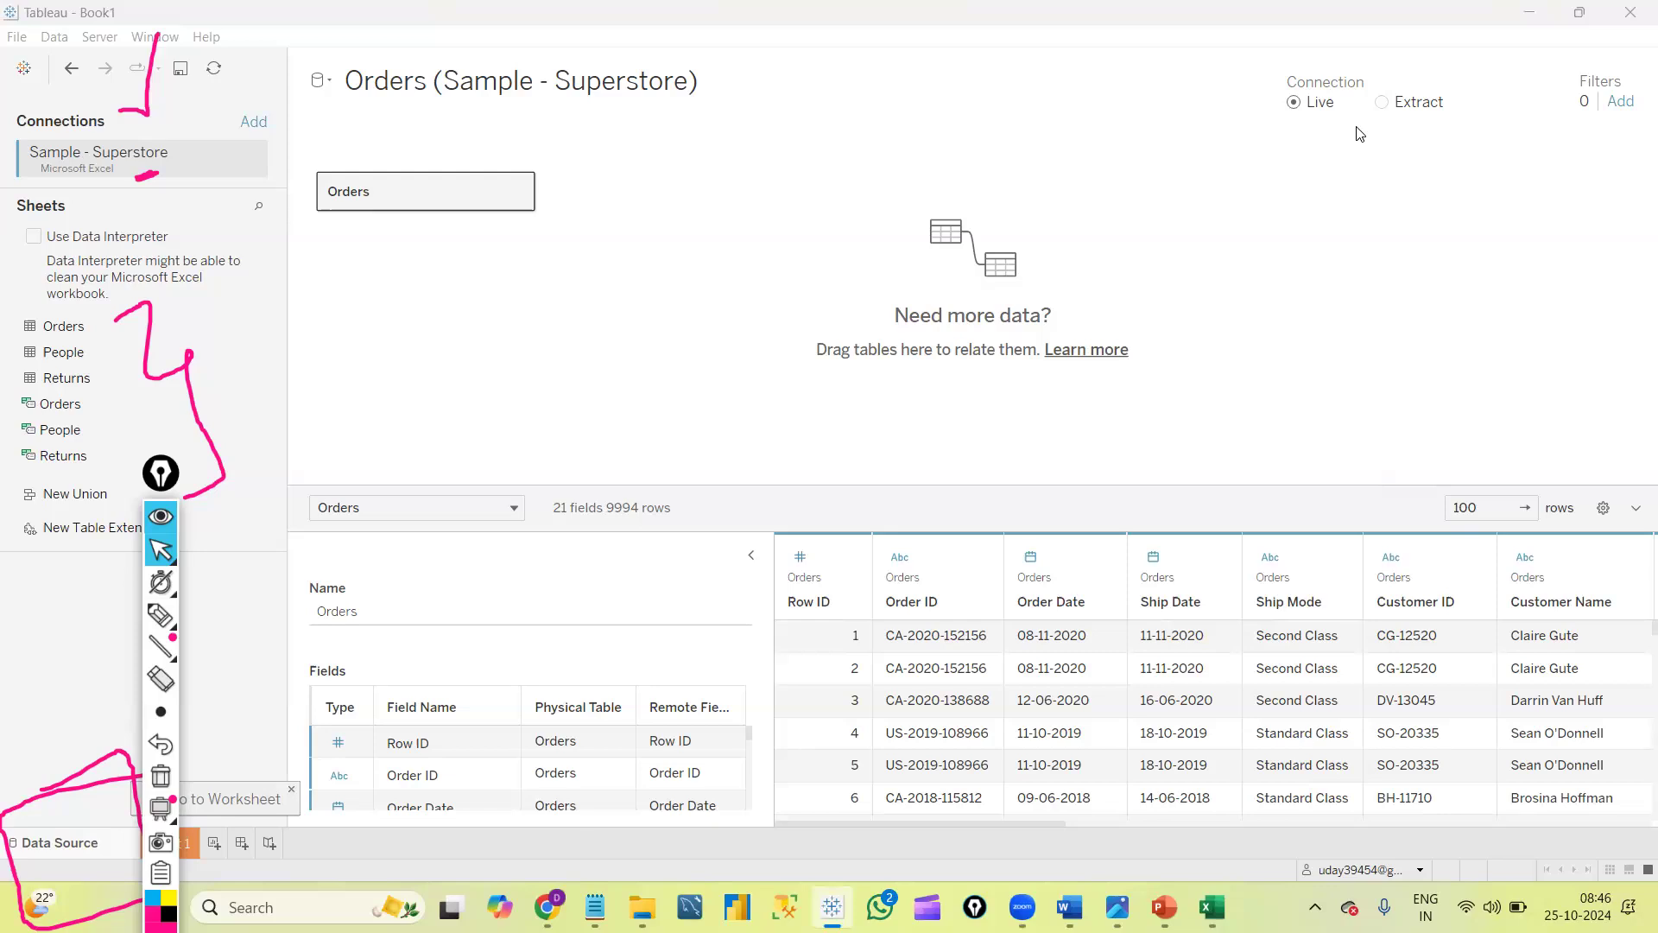
Sketch a database cylinder and a second box joined by a line on the canvas with the pink annotation pen.
{"action": "left_click", "coordinate": [161, 614]}
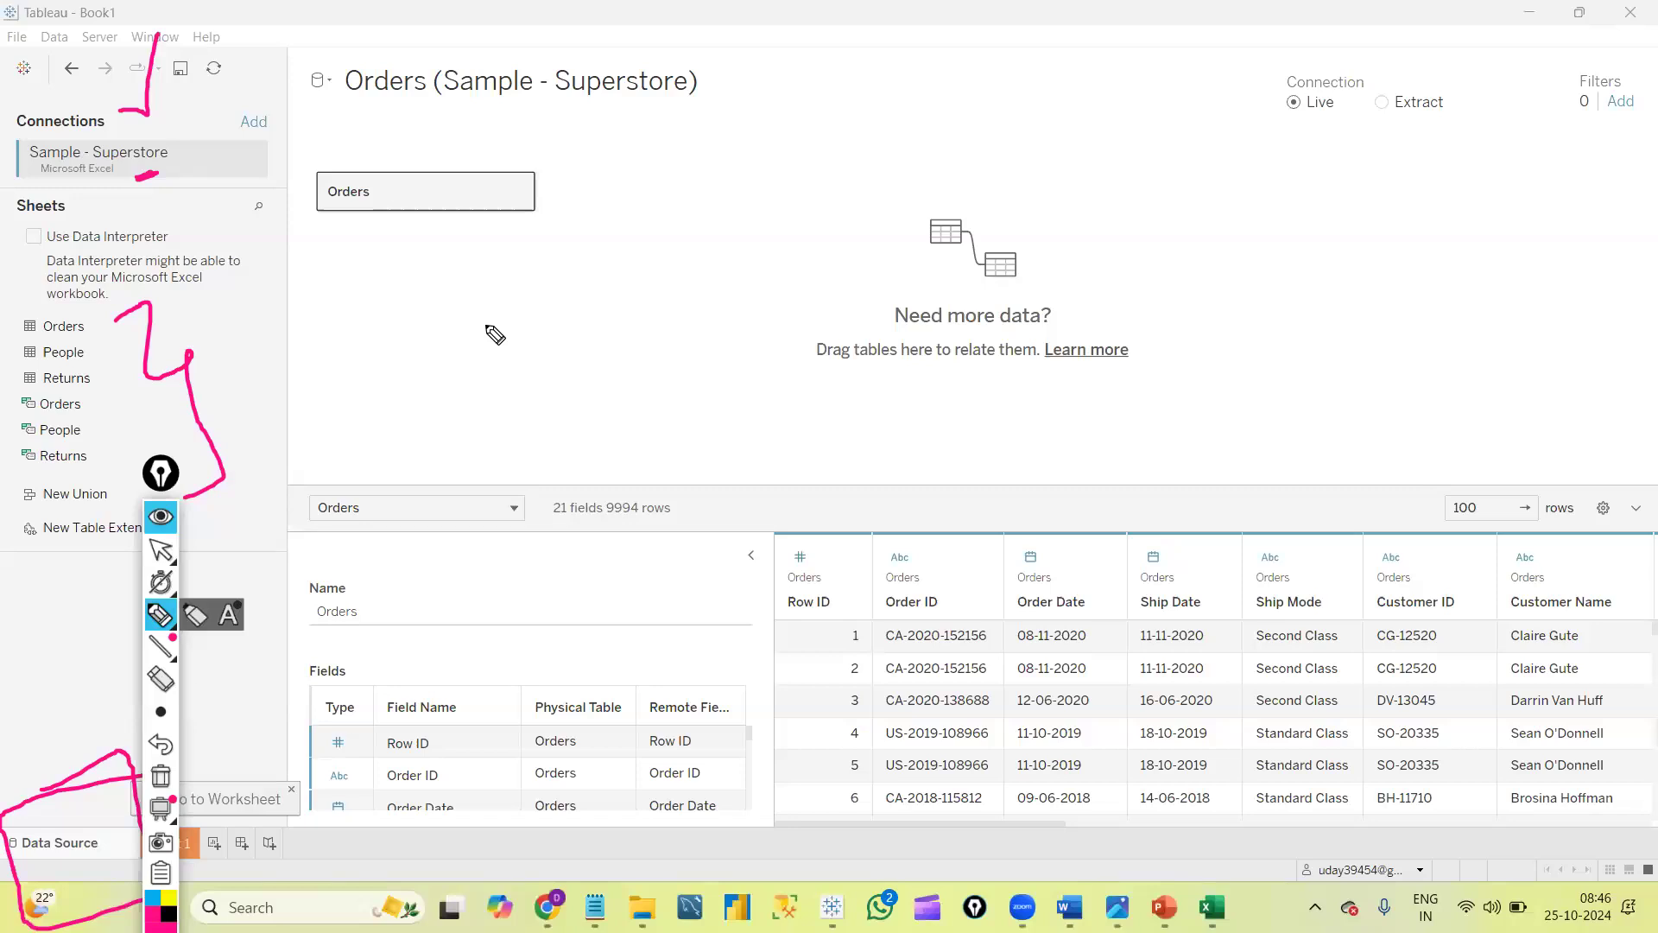
{"action": "mouse_move", "coordinate": [495, 335]}
{"action": "left_mouse_down"}
{"action": "mouse_move", "coordinate": [609, 267]}
{"action": "mouse_move", "coordinate": [496, 328]}
{"action": "mouse_move", "coordinate": [601, 317]}
{"action": "mouse_move", "coordinate": [607, 271]}
{"action": "mouse_move", "coordinate": [498, 351]}
{"action": "mouse_move", "coordinate": [497, 321]}
{"action": "mouse_move", "coordinate": [564, 475]}
{"action": "mouse_move", "coordinate": [660, 327]}
{"action": "mouse_move", "coordinate": [622, 267]}
{"action": "left_mouse_up"}
{"action": "mouse_move", "coordinate": [644, 466]}
{"action": "left_mouse_down"}
{"action": "mouse_move", "coordinate": [671, 569]}
{"action": "mouse_move", "coordinate": [635, 477]}
{"action": "left_mouse_up"}
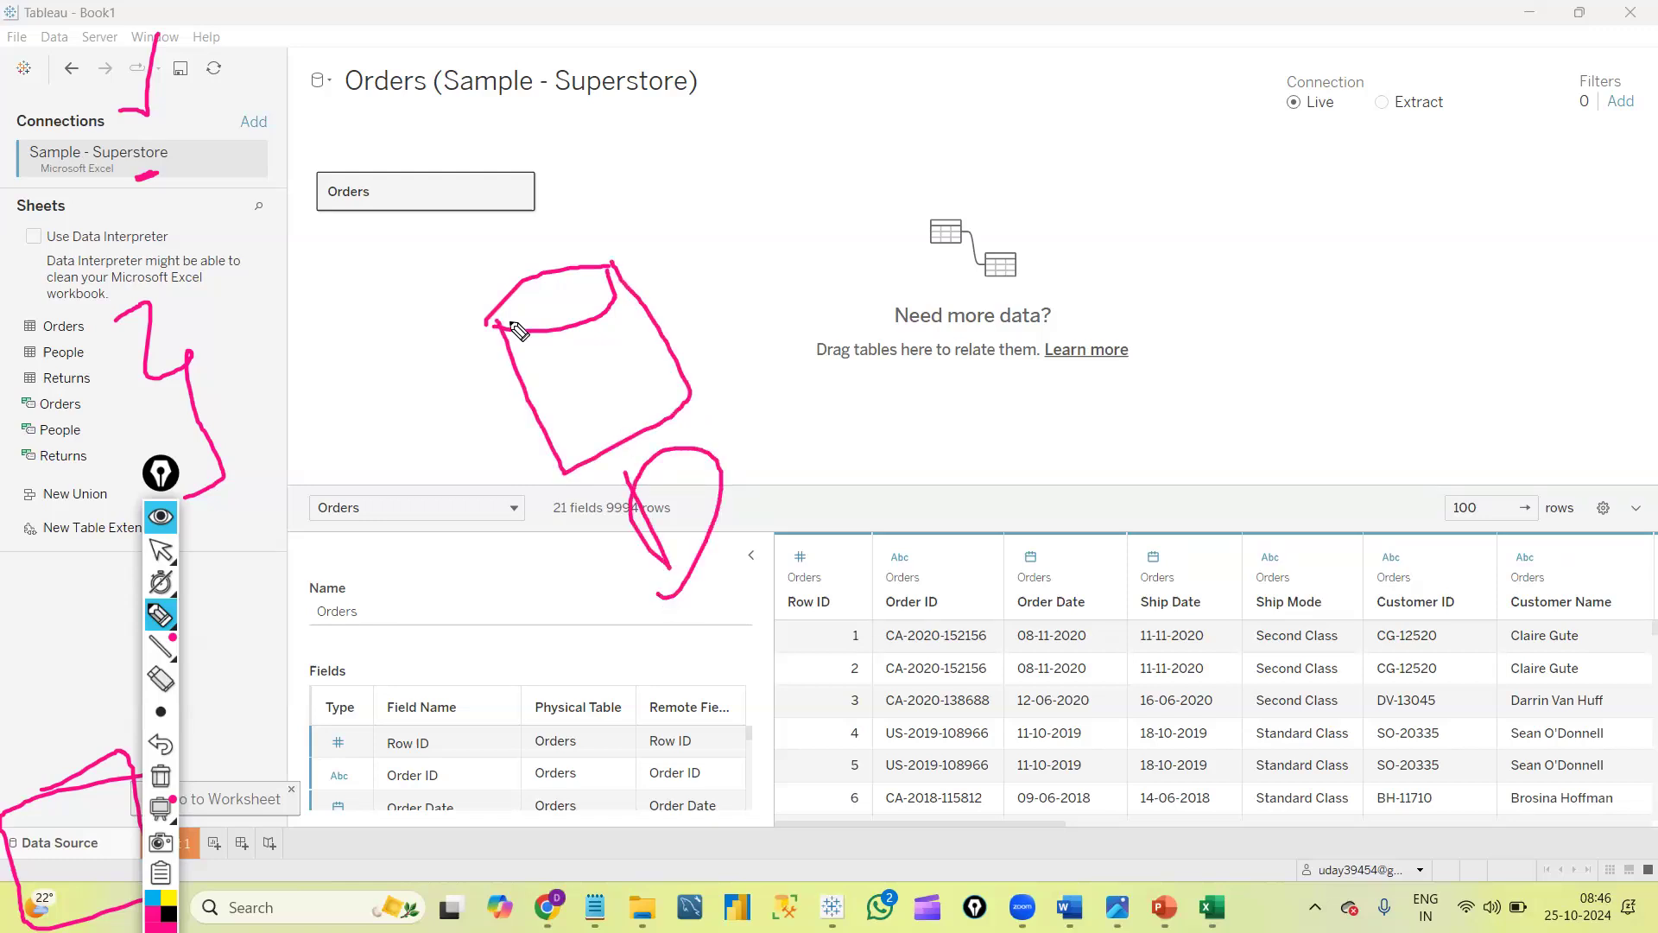
{"action": "left_click_drag", "start_coordinate": [845, 159], "coordinate": [1008, 69]}
{"action": "mouse_move", "coordinate": [834, 153]}
{"action": "left_mouse_down"}
{"action": "mouse_move", "coordinate": [959, 264]}
{"action": "mouse_move", "coordinate": [1043, 166]}
{"action": "left_mouse_up"}
{"action": "left_click_drag", "start_coordinate": [966, 59], "coordinate": [1045, 167]}
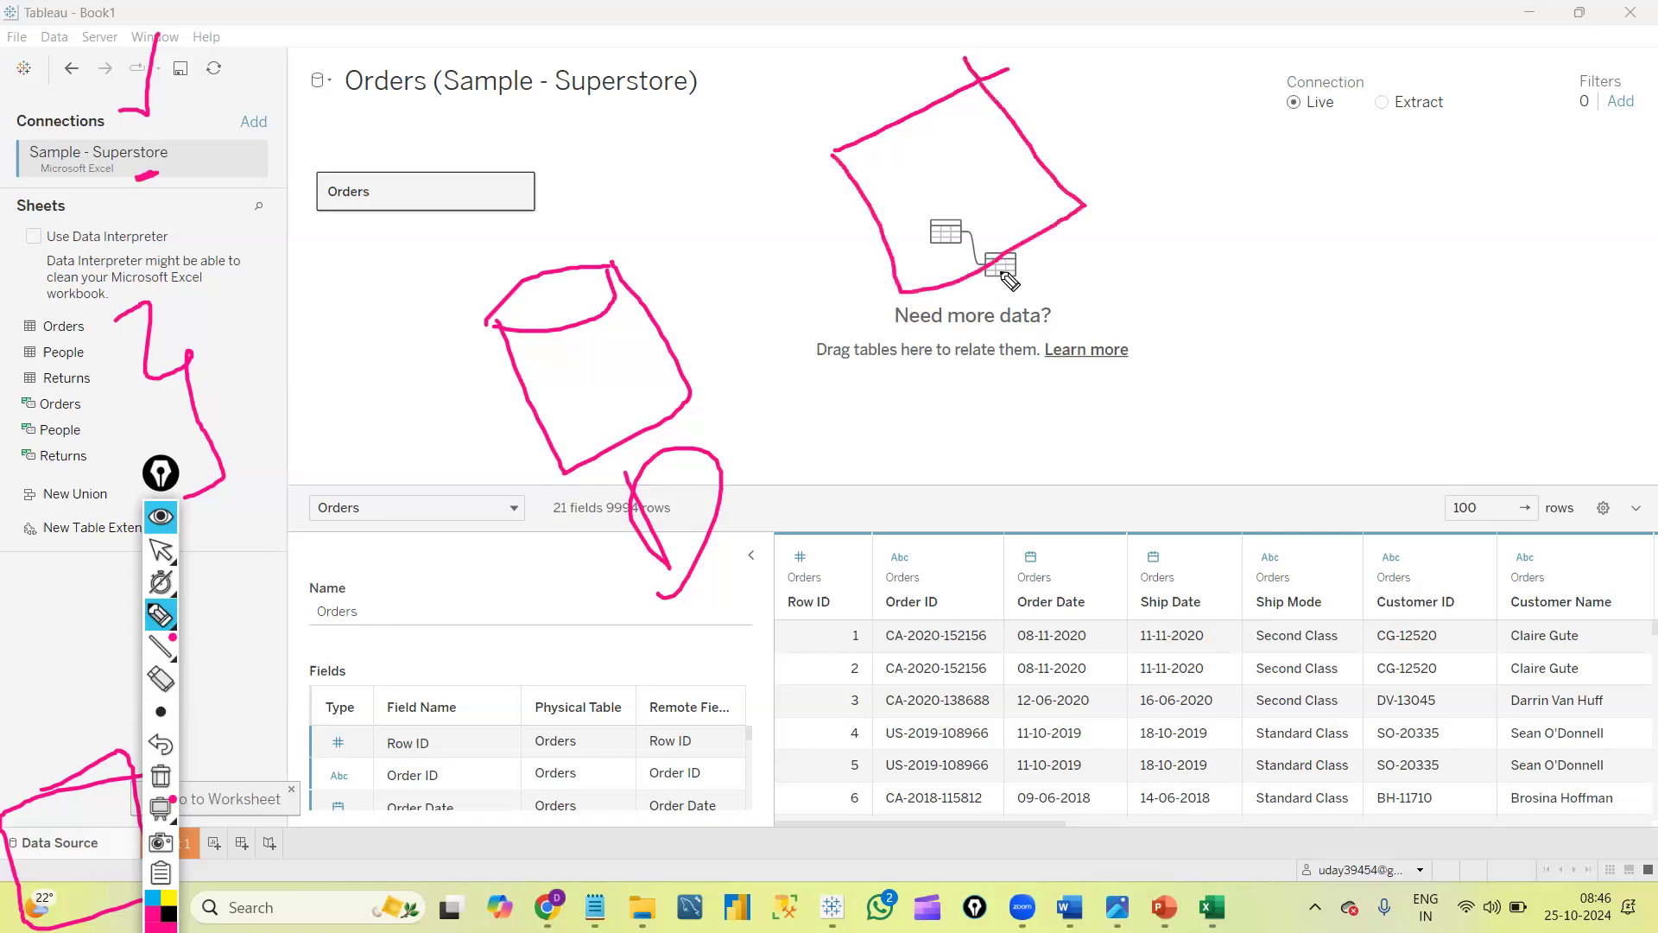
{"action": "mouse_move", "coordinate": [983, 384]}
{"action": "left_mouse_down"}
{"action": "mouse_move", "coordinate": [996, 303]}
{"action": "mouse_move", "coordinate": [1077, 317]}
{"action": "mouse_move", "coordinate": [960, 295]}
{"action": "mouse_move", "coordinate": [901, 206]}
{"action": "mouse_move", "coordinate": [946, 184]}
{"action": "mouse_move", "coordinate": [1019, 289]}
{"action": "left_mouse_up"}
{"action": "mouse_move", "coordinate": [966, 212]}
{"action": "left_mouse_down"}
{"action": "mouse_move", "coordinate": [998, 195]}
{"action": "mouse_move", "coordinate": [1036, 252]}
{"action": "left_mouse_up"}
{"action": "left_click_drag", "start_coordinate": [420, 331], "coordinate": [447, 254]}
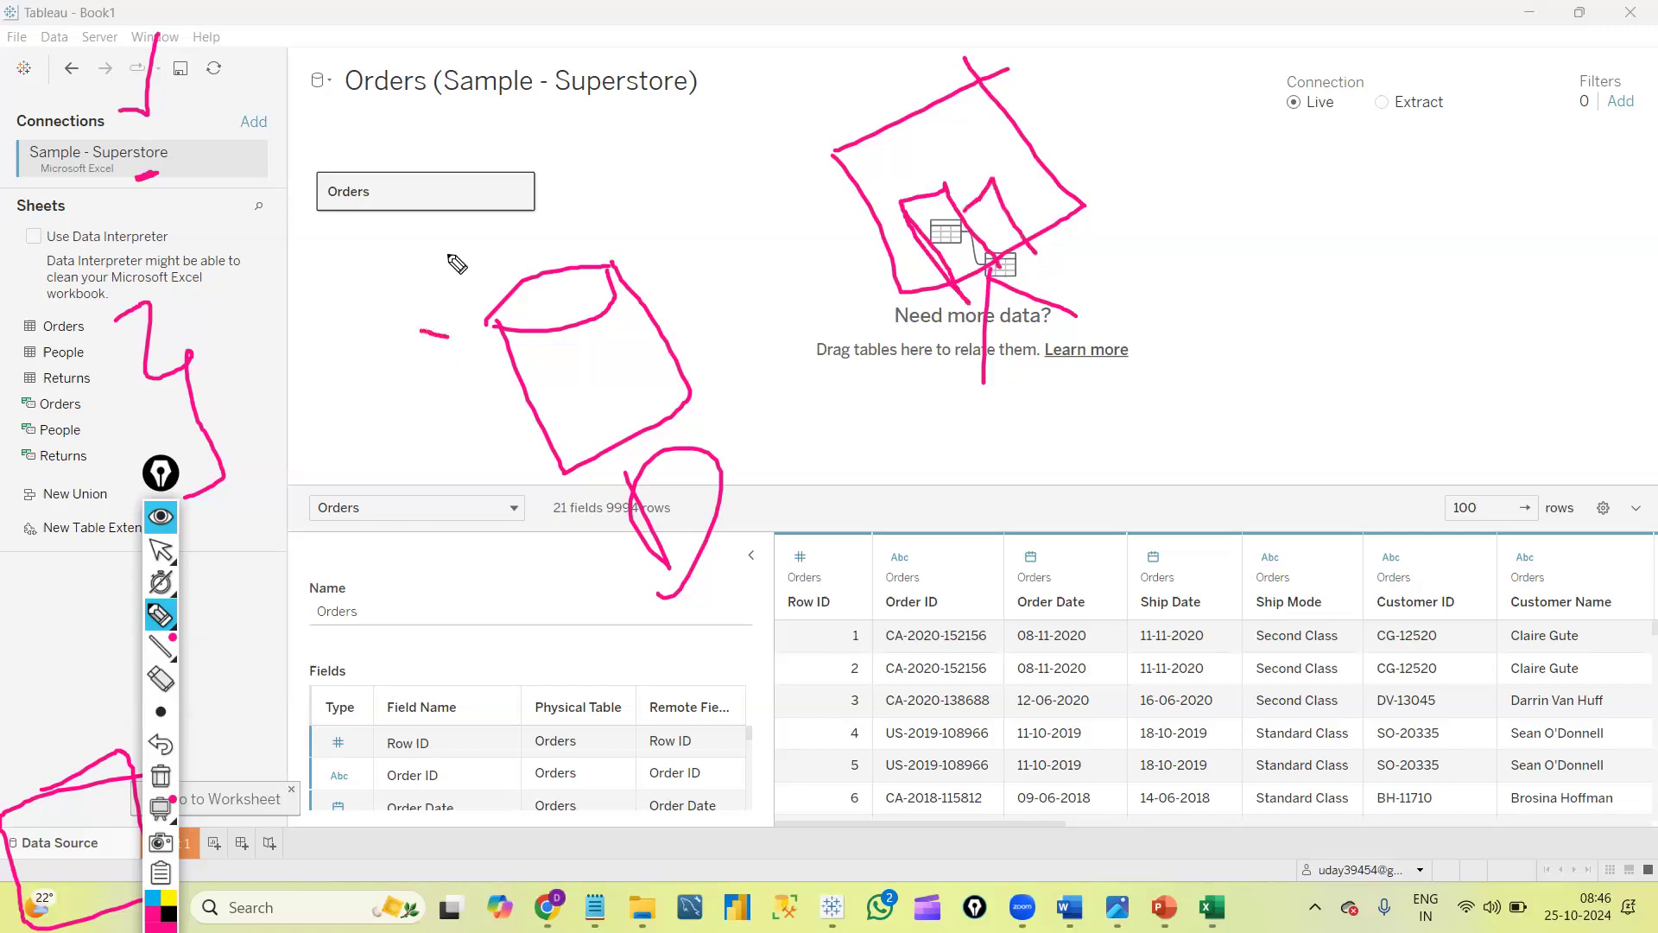
{"action": "left_click_drag", "start_coordinate": [833, 112], "coordinate": [900, 110]}
{"action": "left_click_drag", "start_coordinate": [898, 43], "coordinate": [907, 110]}
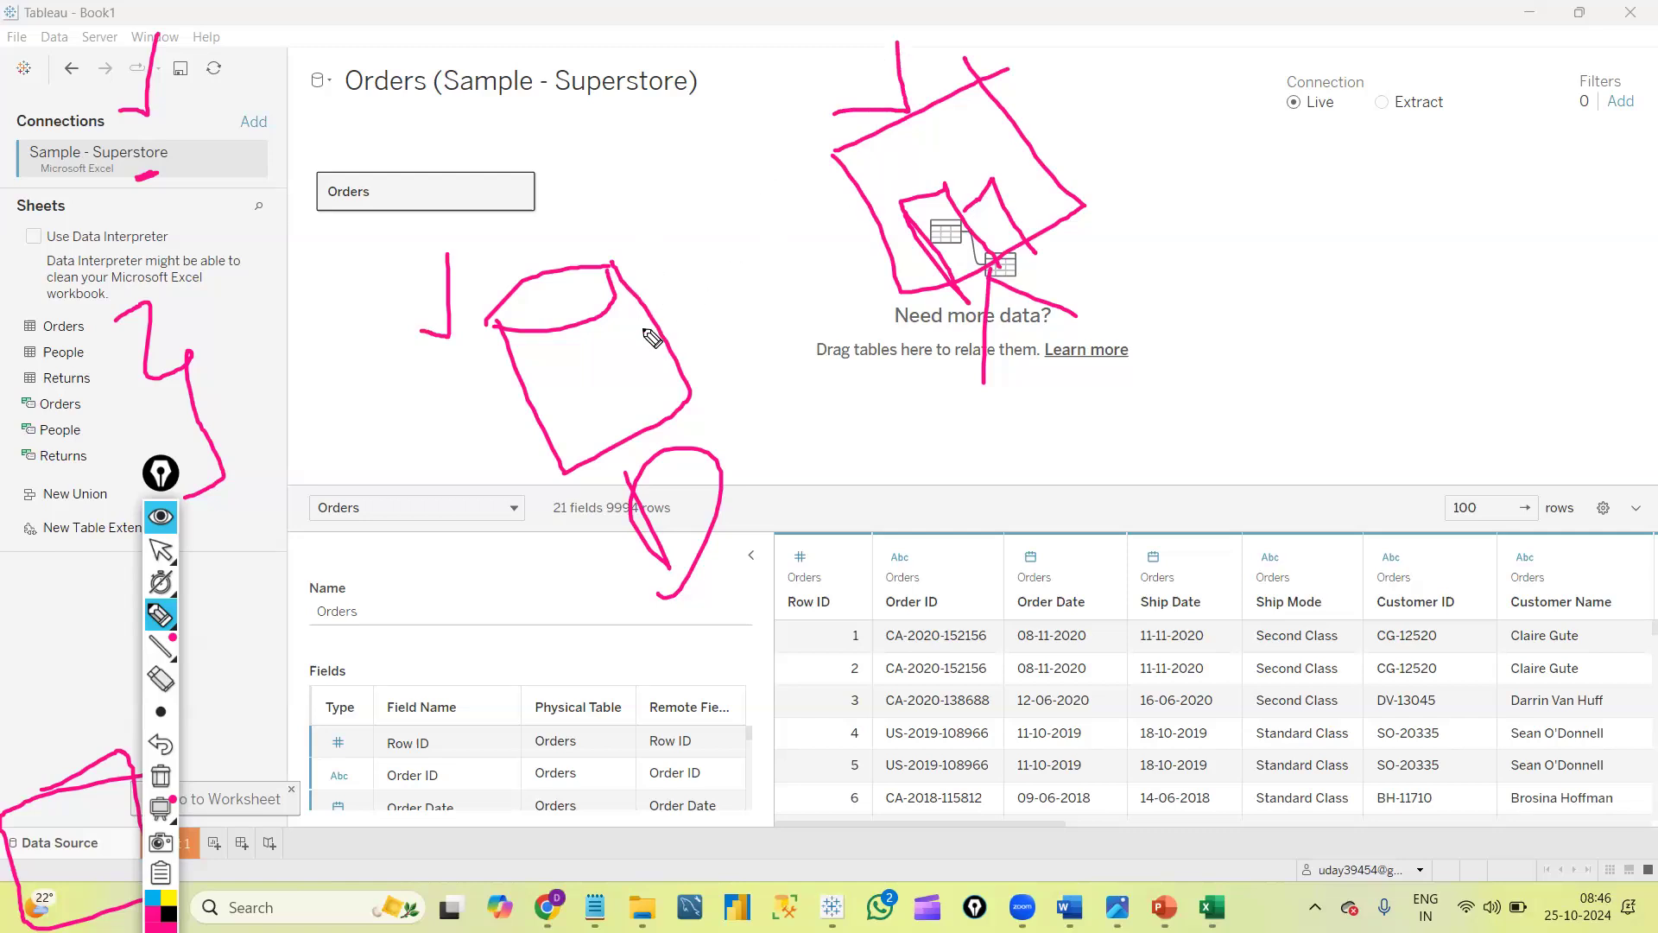
{"action": "left_click_drag", "start_coordinate": [654, 321], "coordinate": [877, 211]}
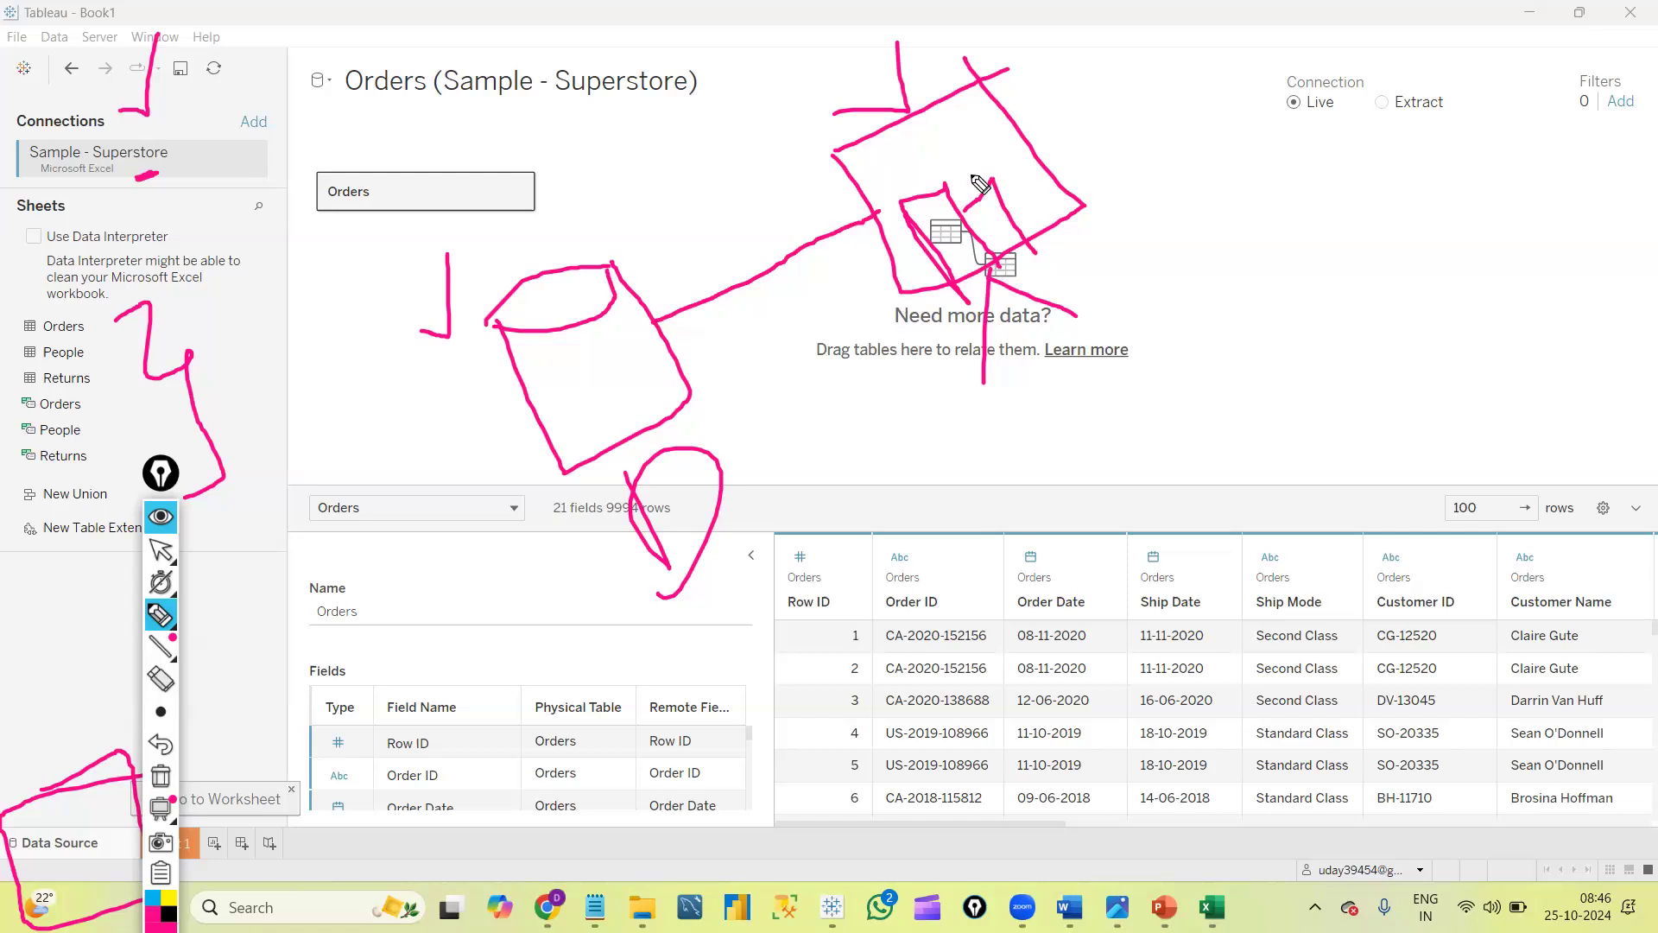
{"action": "left_click_drag", "start_coordinate": [734, 242], "coordinate": [776, 349]}
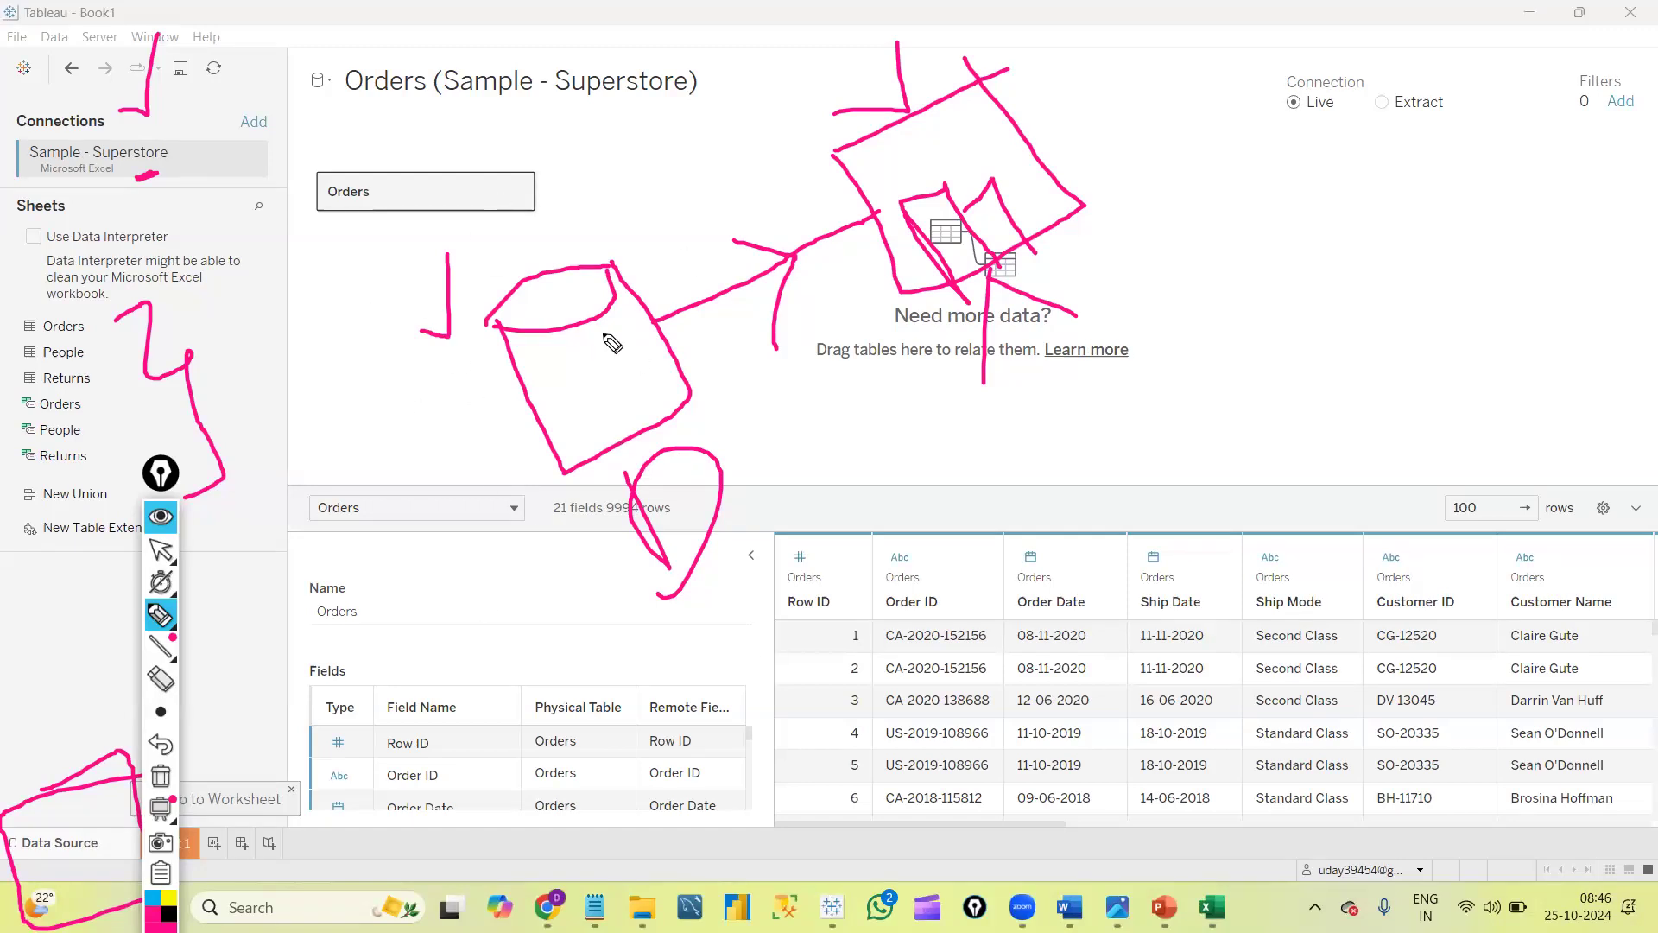
Draw a box labelled TC below the connecting line in the pink sketch.
{"action": "left_click_drag", "start_coordinate": [786, 374], "coordinate": [837, 451]}
{"action": "mouse_move", "coordinate": [754, 379]}
{"action": "left_mouse_down"}
{"action": "mouse_move", "coordinate": [844, 332]}
{"action": "mouse_move", "coordinate": [854, 382]}
{"action": "mouse_move", "coordinate": [895, 424]}
{"action": "mouse_move", "coordinate": [921, 392]}
{"action": "left_mouse_up"}
{"action": "left_click", "coordinate": [716, 380]}
{"action": "mouse_move", "coordinate": [852, 610]}
{"action": "left_mouse_down"}
{"action": "mouse_move", "coordinate": [1015, 431]}
{"action": "mouse_move", "coordinate": [834, 284]}
{"action": "mouse_move", "coordinate": [710, 381]}
{"action": "mouse_move", "coordinate": [729, 428]}
{"action": "left_mouse_up"}
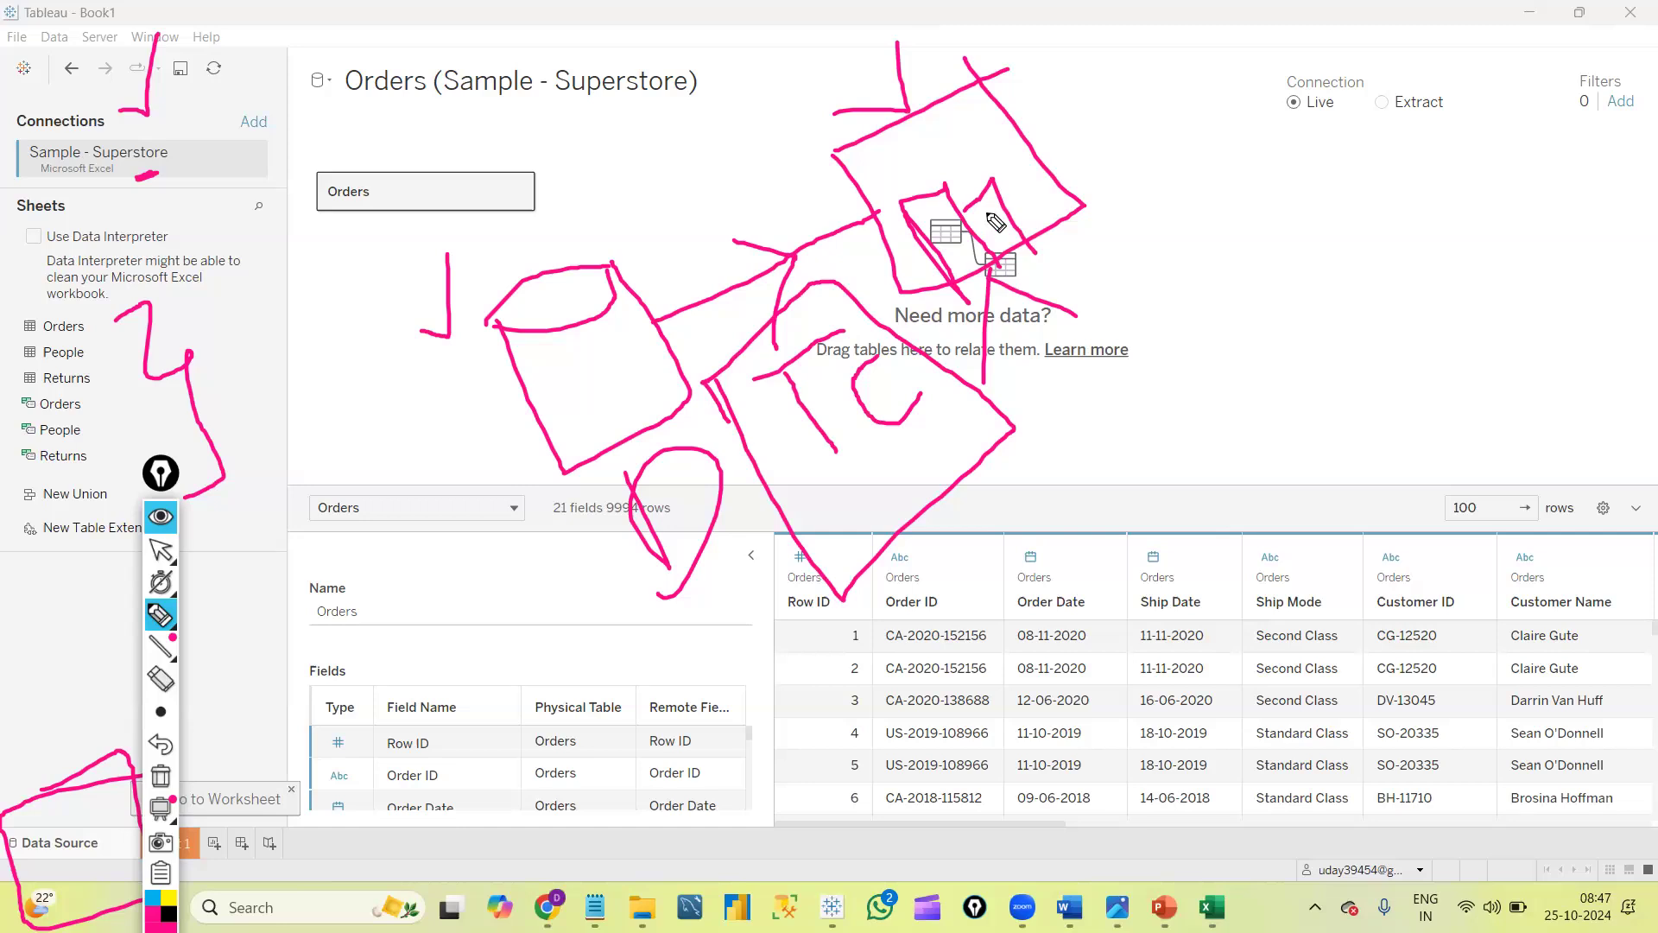
Change the annotation pen to black, write TE below the sketch and circle the Live and Extract connection options.
{"action": "left_click", "coordinate": [168, 913]}
{"action": "mouse_move", "coordinate": [989, 724]}
{"action": "left_mouse_down"}
{"action": "mouse_move", "coordinate": [901, 530]}
{"action": "mouse_move", "coordinate": [1018, 563]}
{"action": "left_mouse_up"}
{"action": "mouse_move", "coordinate": [974, 760]}
{"action": "left_mouse_down"}
{"action": "mouse_move", "coordinate": [996, 831]}
{"action": "mouse_move", "coordinate": [1041, 800]}
{"action": "left_mouse_up"}
{"action": "mouse_move", "coordinate": [1052, 599]}
{"action": "left_mouse_down"}
{"action": "mouse_move", "coordinate": [1119, 622]}
{"action": "mouse_move", "coordinate": [1076, 617]}
{"action": "mouse_move", "coordinate": [1101, 569]}
{"action": "mouse_move", "coordinate": [1051, 596]}
{"action": "left_mouse_up"}
{"action": "left_click_drag", "start_coordinate": [1141, 495], "coordinate": [1047, 590]}
{"action": "mouse_move", "coordinate": [1406, 150]}
{"action": "left_mouse_down"}
{"action": "mouse_move", "coordinate": [1495, 26]}
{"action": "mouse_move", "coordinate": [1321, 23]}
{"action": "mouse_move", "coordinate": [1246, 141]}
{"action": "mouse_move", "coordinate": [1400, 160]}
{"action": "mouse_move", "coordinate": [1436, 136]}
{"action": "left_mouse_up"}
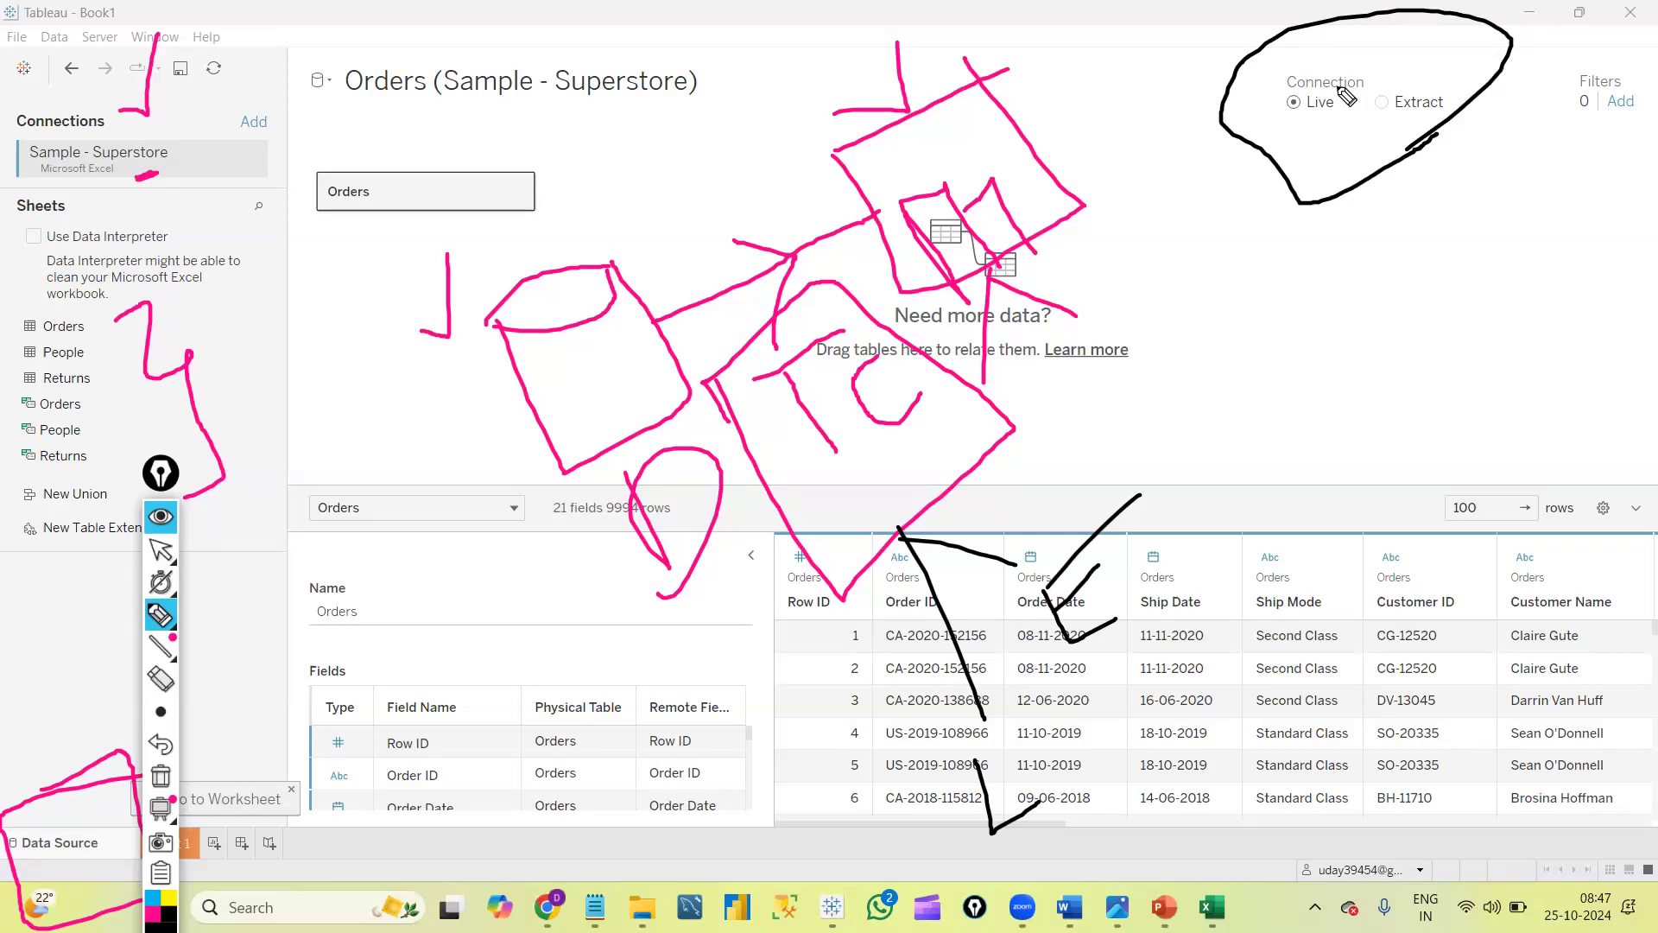
Clear the sketches, mark the Live and Extract connection options in black, and erase those marks too.
{"action": "left_click", "coordinate": [160, 782]}
{"action": "left_click_drag", "start_coordinate": [1375, 145], "coordinate": [1467, 61]}
{"action": "mouse_move", "coordinate": [1350, 46]}
{"action": "left_mouse_down"}
{"action": "mouse_move", "coordinate": [1279, 138]}
{"action": "mouse_move", "coordinate": [1424, 148]}
{"action": "mouse_move", "coordinate": [1382, 164]}
{"action": "mouse_move", "coordinate": [1421, 149]}
{"action": "mouse_move", "coordinate": [1423, 129]}
{"action": "left_mouse_up"}
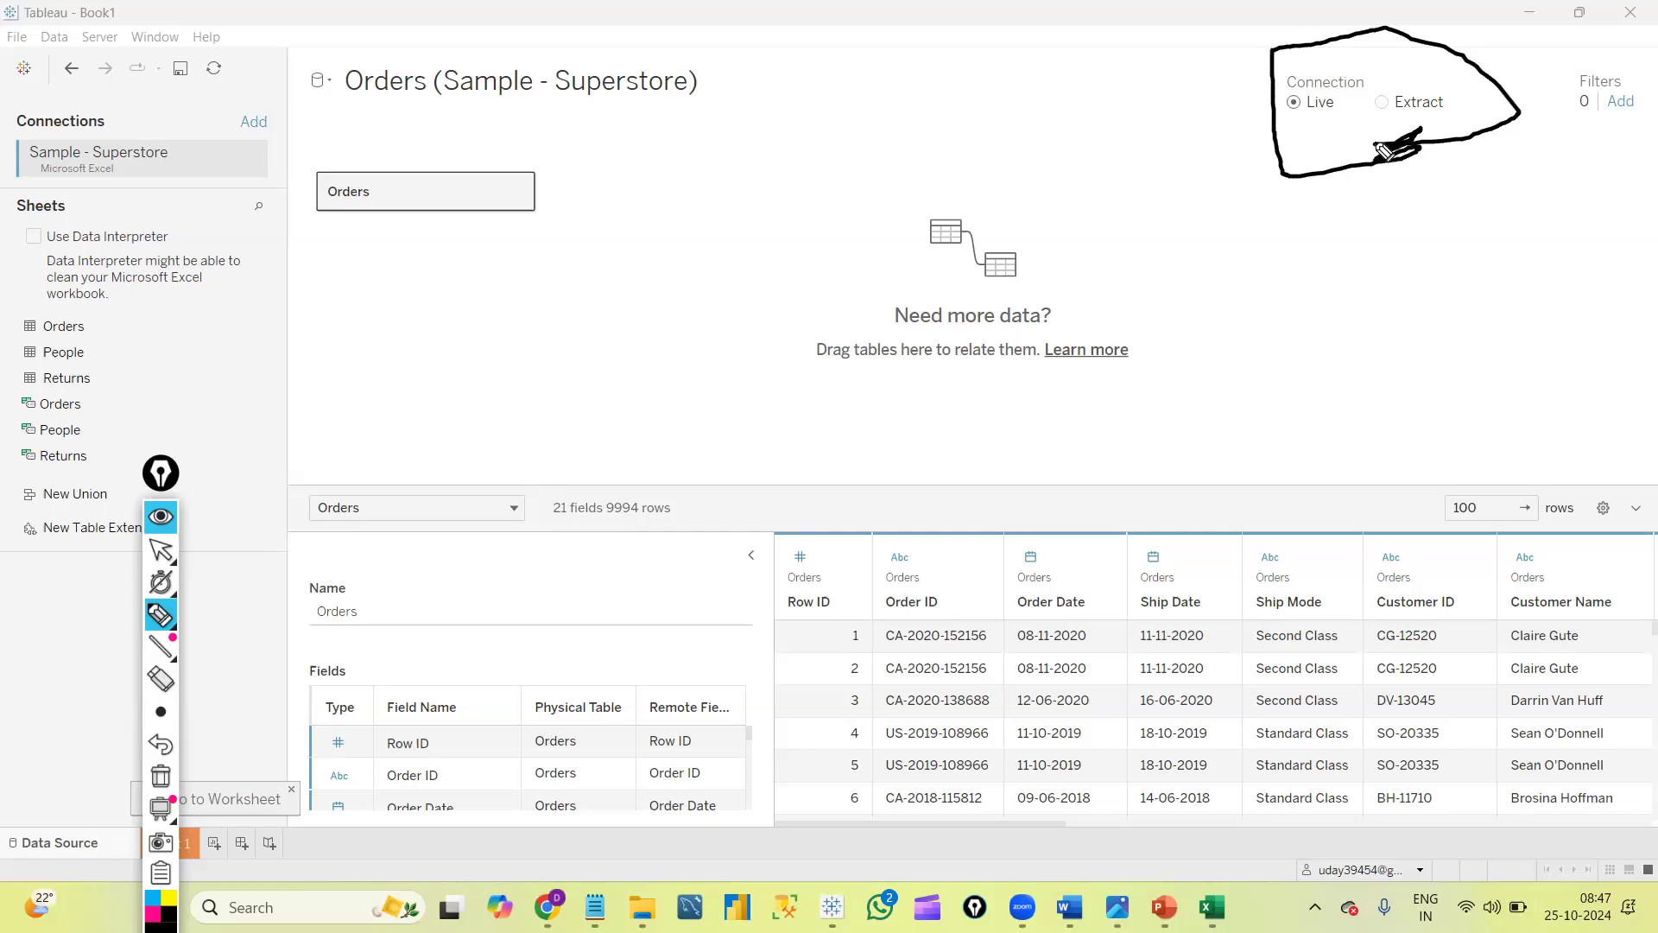
{"action": "left_click_drag", "start_coordinate": [1307, 144], "coordinate": [1327, 138]}
{"action": "mouse_move", "coordinate": [1500, 211]}
{"action": "left_mouse_down"}
{"action": "mouse_move", "coordinate": [1451, 154]}
{"action": "mouse_move", "coordinate": [1454, 122]}
{"action": "mouse_move", "coordinate": [1515, 143]}
{"action": "left_mouse_up"}
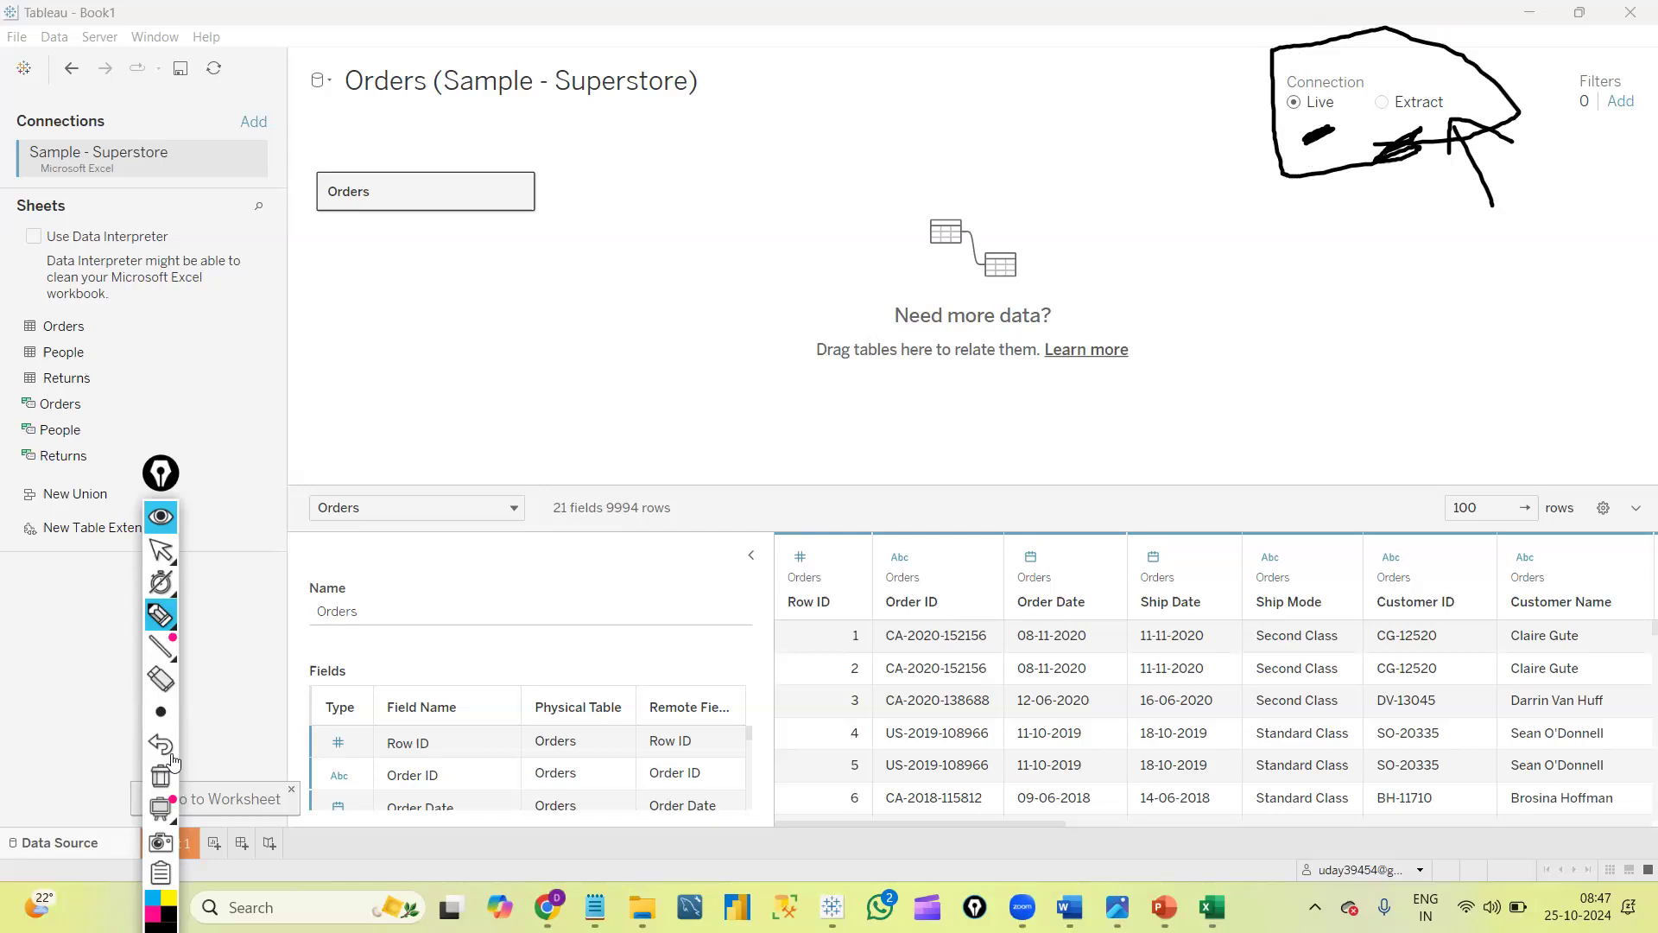
{"action": "left_click", "coordinate": [161, 777]}
{"action": "left_click", "coordinate": [160, 550]}
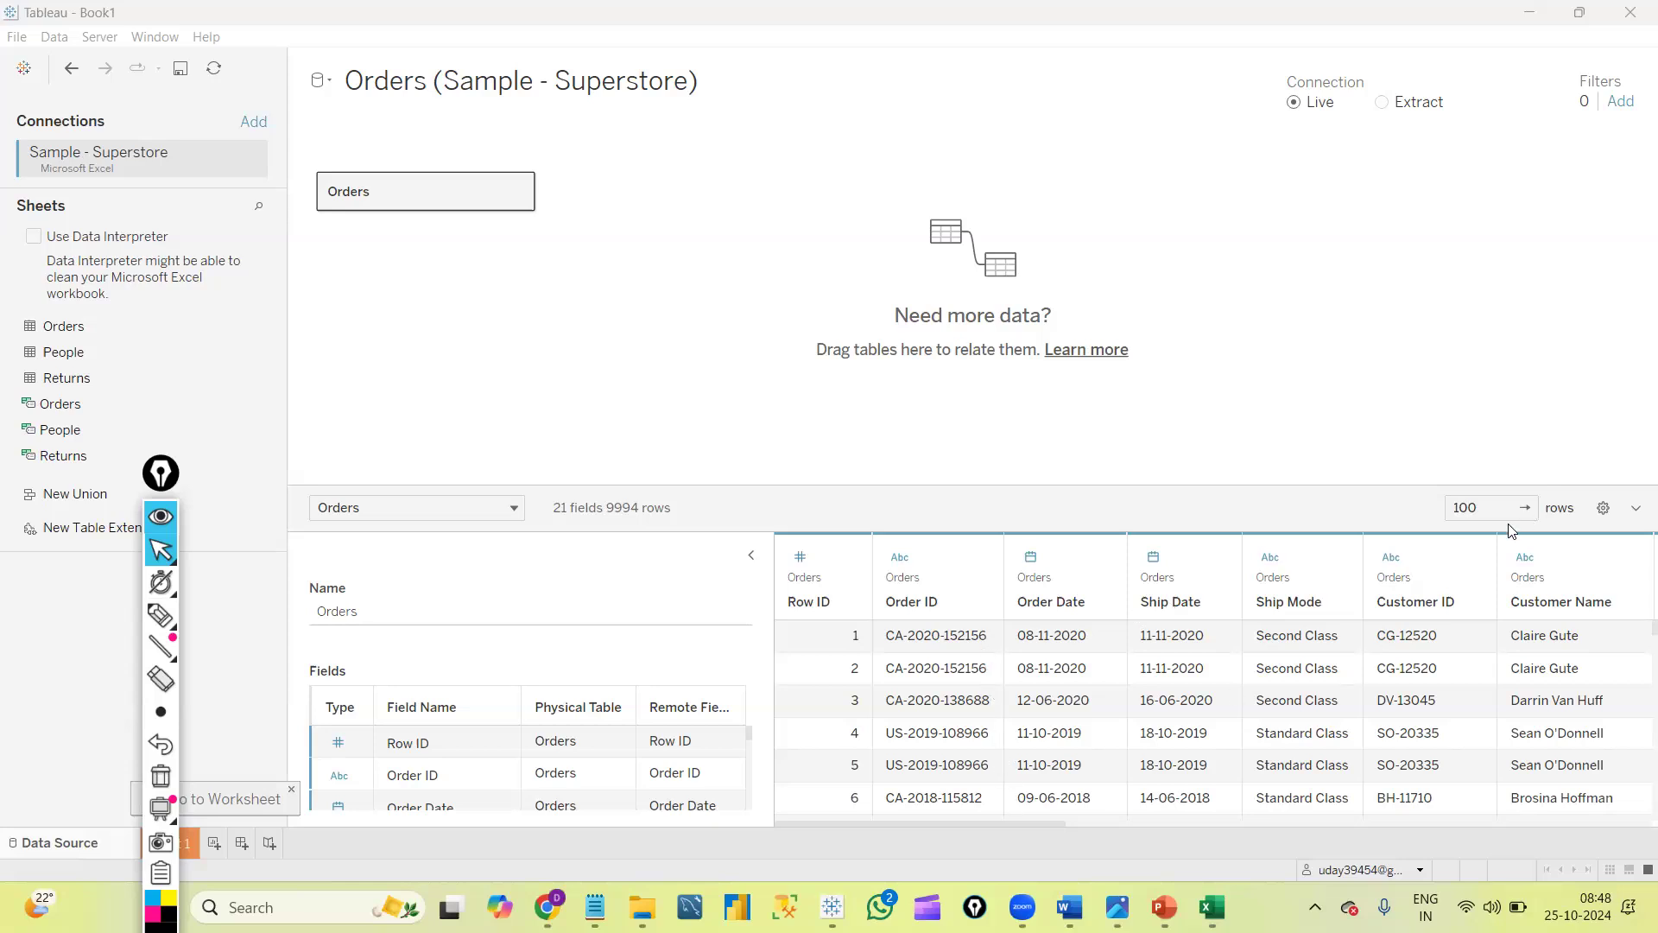
Highlight the row limit of the Orders data preview to point it out.
{"action": "left_click", "coordinate": [1479, 503]}
{"action": "double_click", "coordinate": [1466, 501]}
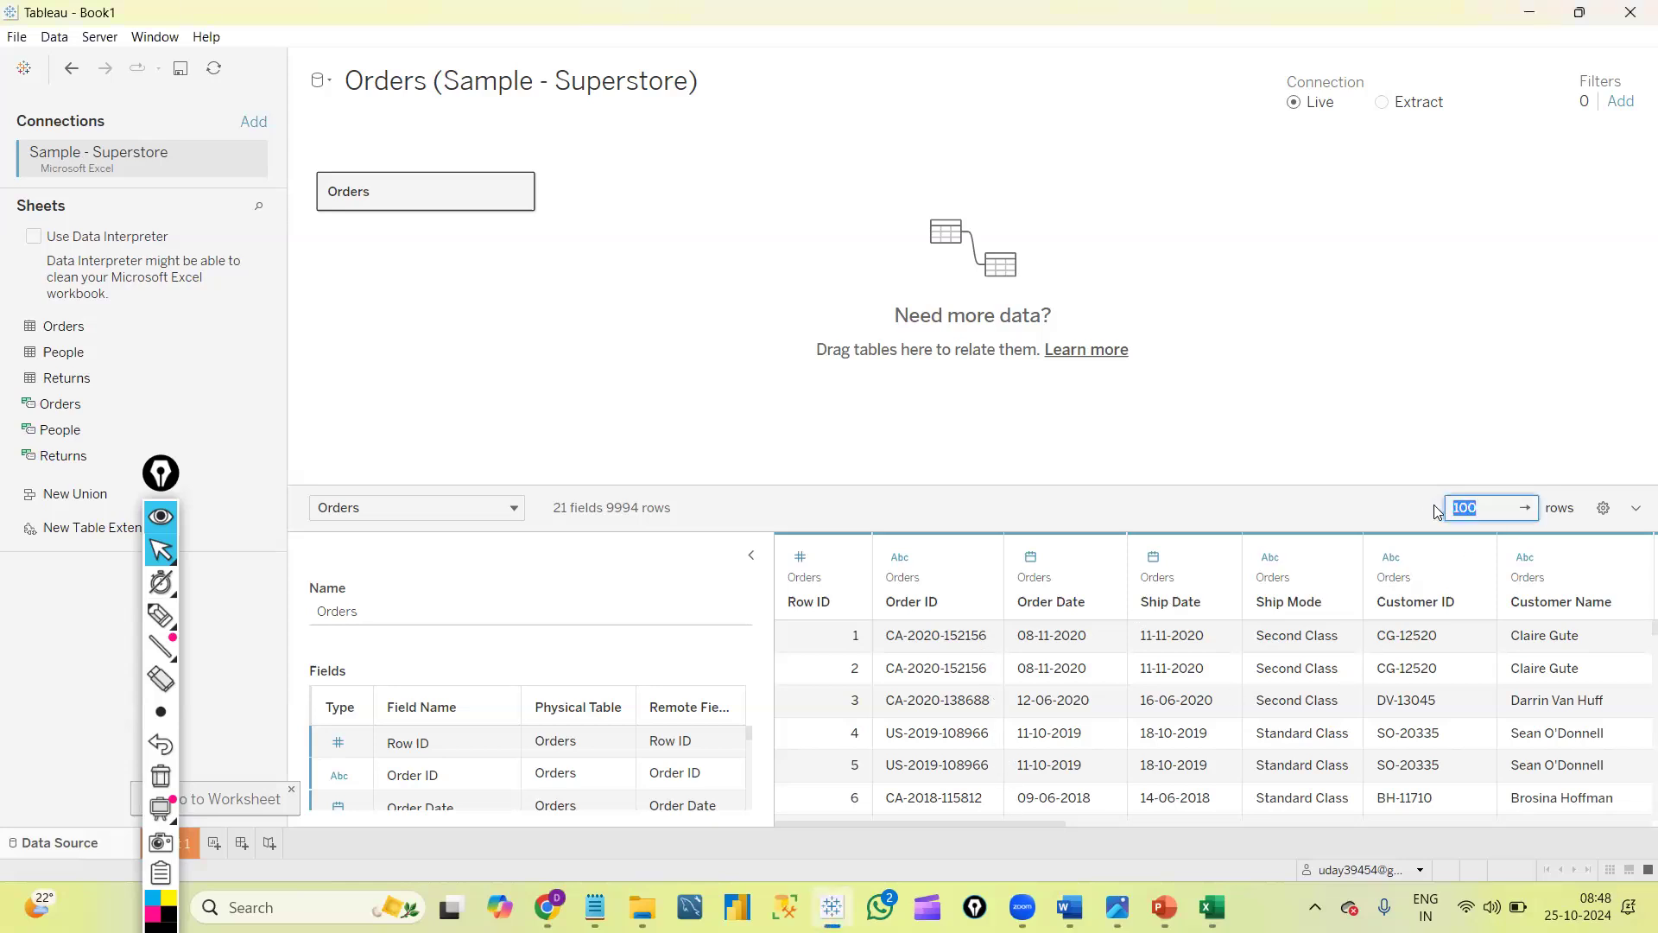
{"action": "left_click", "coordinate": [1122, 665]}
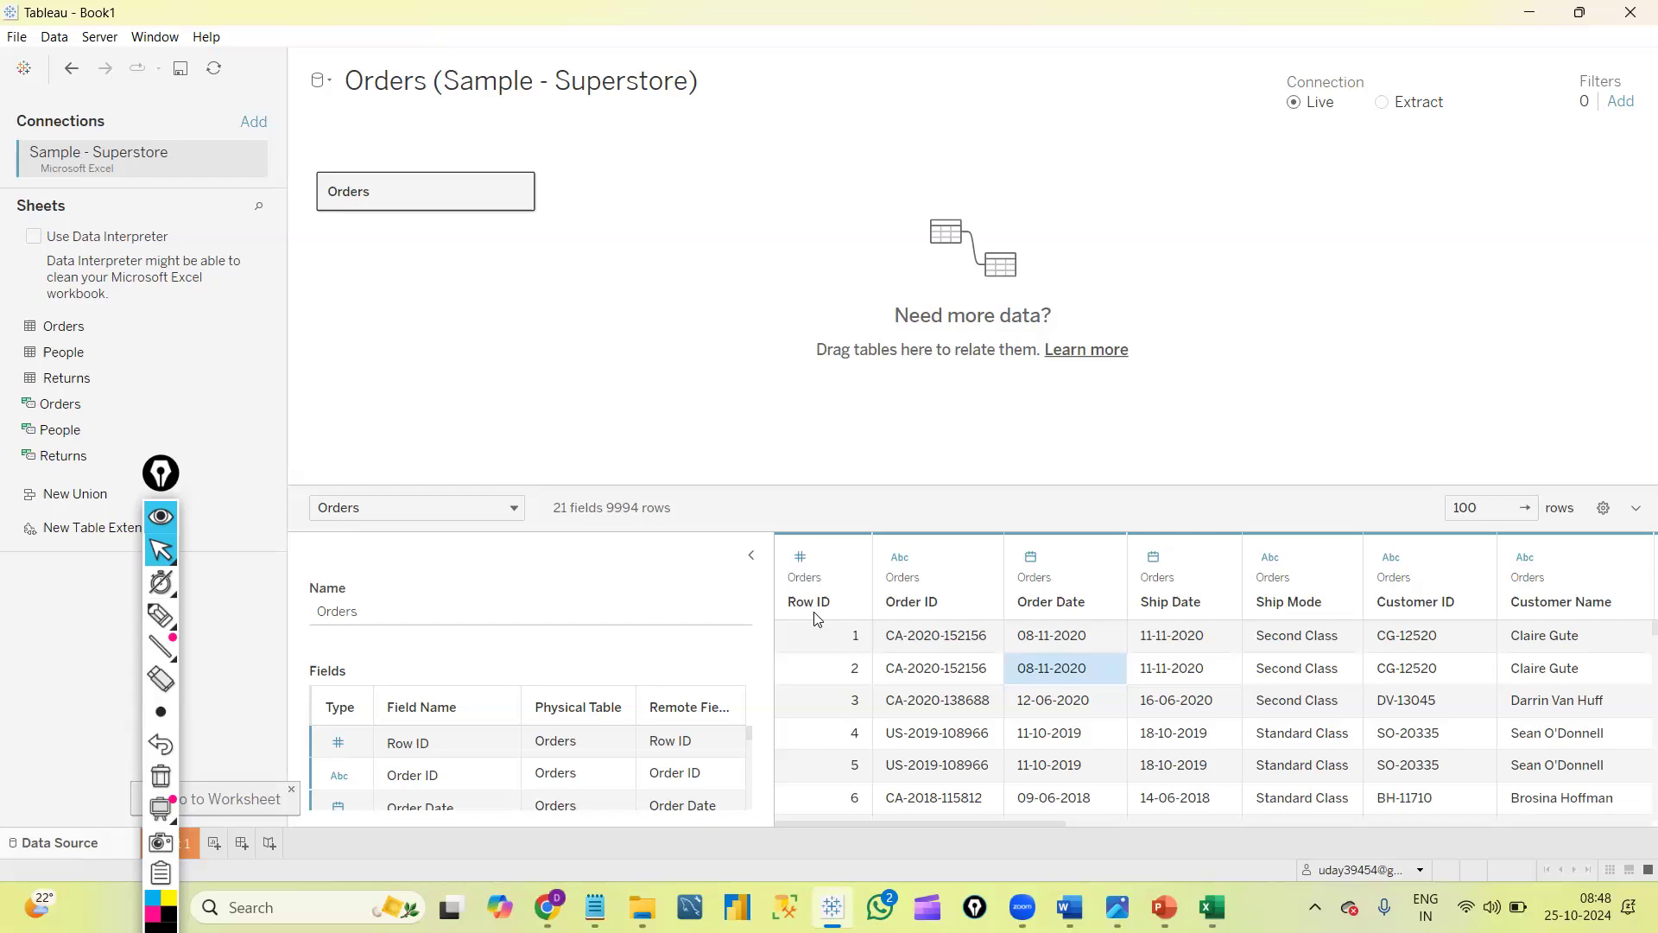
Mark the Row ID and Order ID columns of the preview with the pen and sketch a three-column table on the canvas.
{"action": "left_click", "coordinate": [160, 615]}
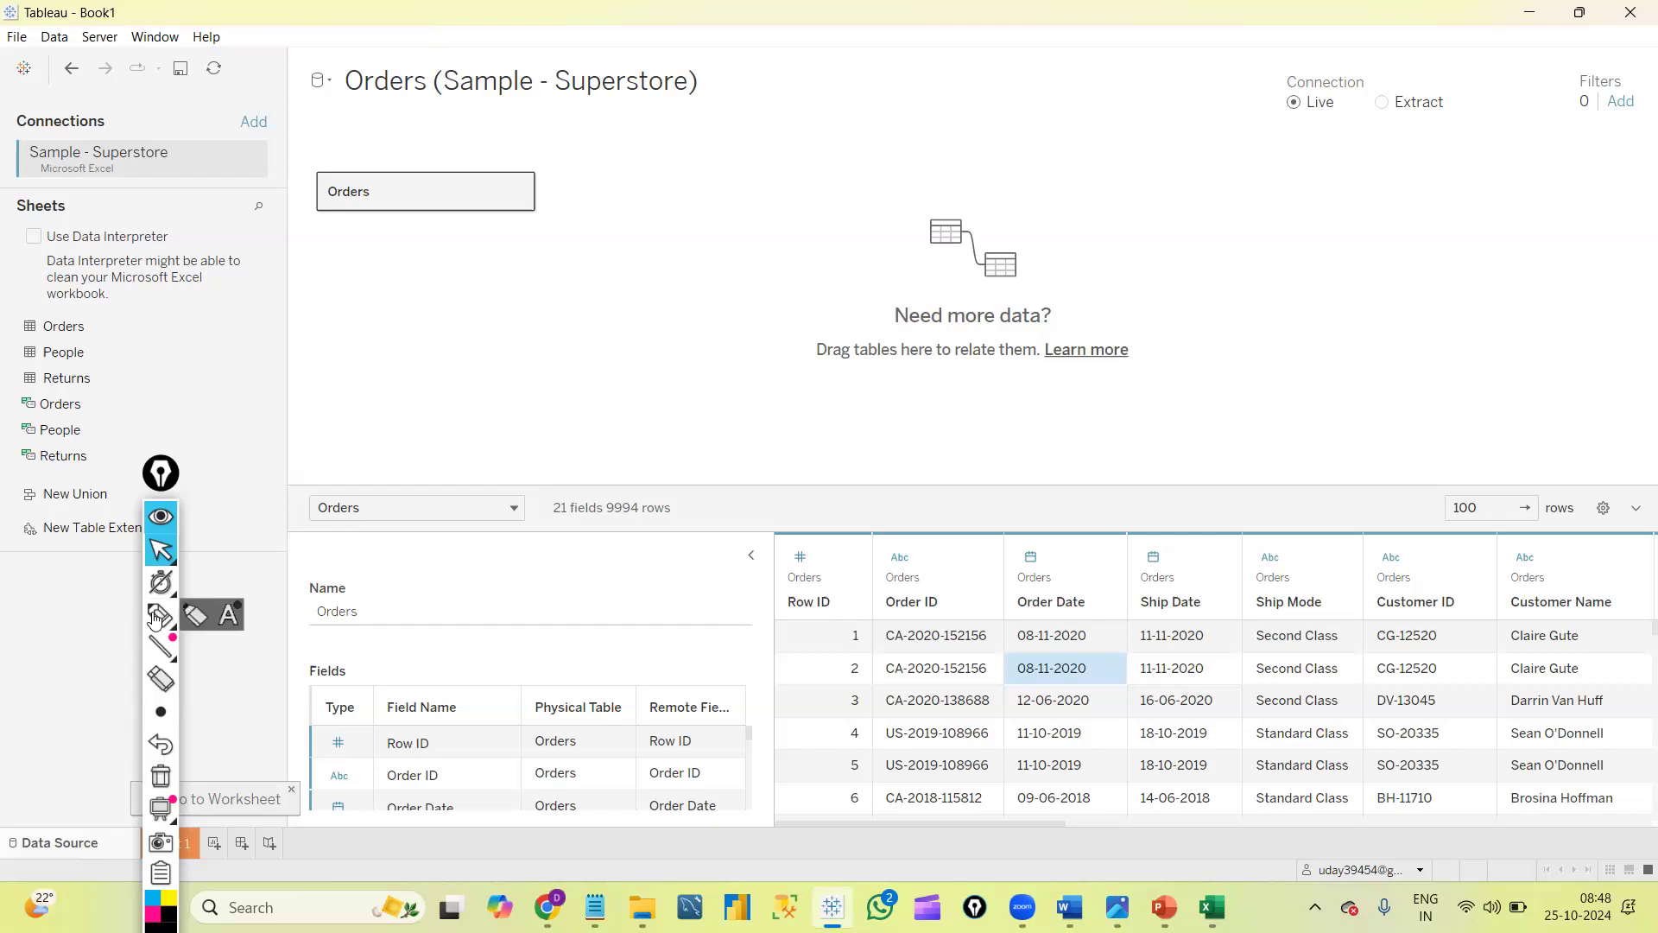
{"action": "mouse_move", "coordinate": [835, 489]}
{"action": "left_mouse_down"}
{"action": "mouse_move", "coordinate": [795, 524]}
{"action": "mouse_move", "coordinate": [793, 552]}
{"action": "mouse_move", "coordinate": [842, 553]}
{"action": "left_mouse_up"}
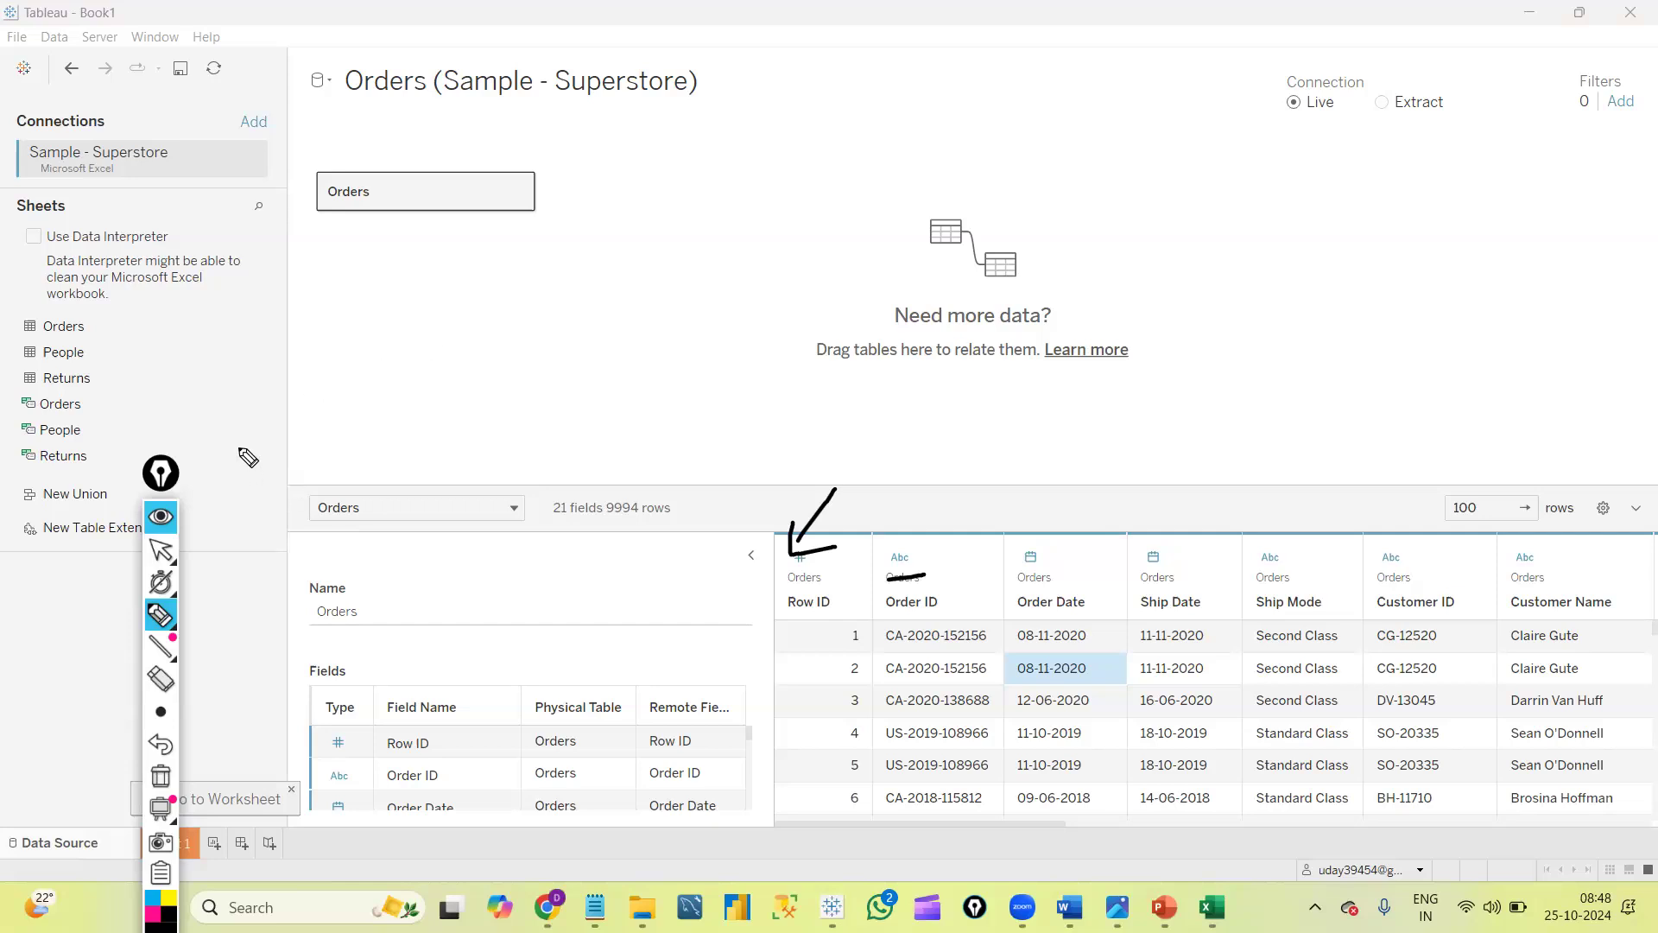
{"action": "left_click_drag", "start_coordinate": [298, 316], "coordinate": [542, 225]}
{"action": "mouse_move", "coordinate": [298, 316]}
{"action": "left_mouse_down"}
{"action": "mouse_move", "coordinate": [371, 490]}
{"action": "mouse_move", "coordinate": [638, 373]}
{"action": "left_mouse_up"}
{"action": "left_click_drag", "start_coordinate": [551, 191], "coordinate": [644, 370]}
{"action": "left_click_drag", "start_coordinate": [373, 288], "coordinate": [438, 437]}
{"action": "left_click_drag", "start_coordinate": [469, 253], "coordinate": [537, 407]}
{"action": "left_click_drag", "start_coordinate": [302, 378], "coordinate": [609, 231]}
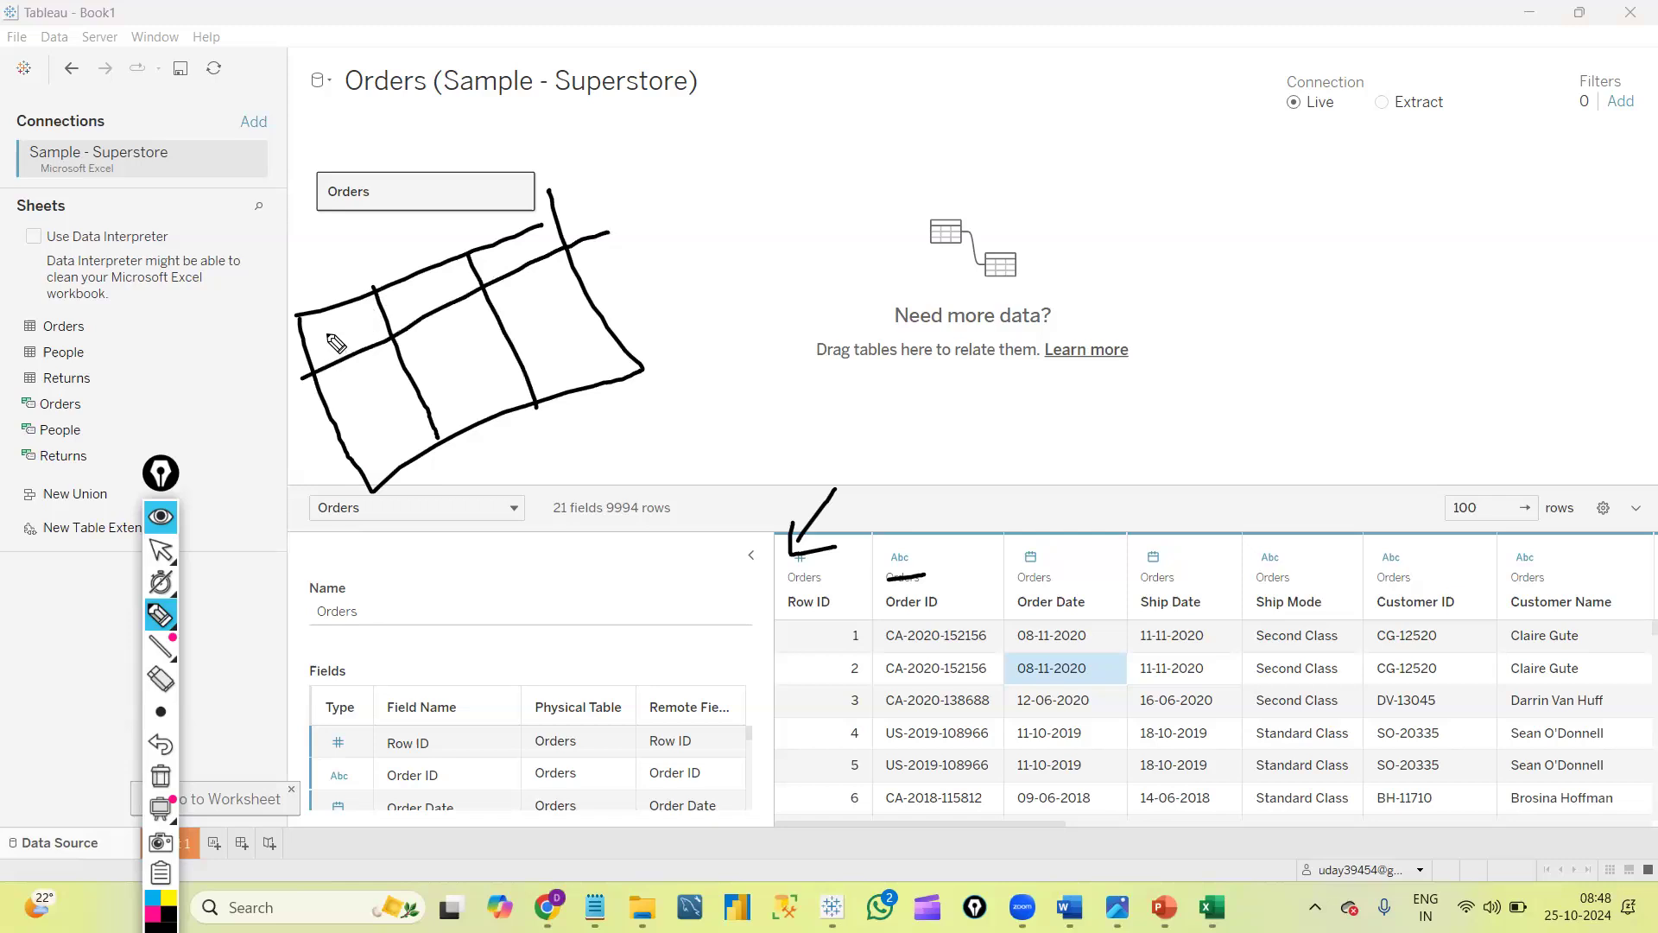
{"action": "mouse_move", "coordinate": [330, 330]}
{"action": "left_mouse_down"}
{"action": "mouse_move", "coordinate": [330, 373]}
{"action": "mouse_move", "coordinate": [369, 370]}
{"action": "left_mouse_up"}
{"action": "mouse_move", "coordinate": [838, 590]}
{"action": "left_mouse_down"}
{"action": "mouse_move", "coordinate": [772, 599]}
{"action": "mouse_move", "coordinate": [845, 586]}
{"action": "mouse_move", "coordinate": [856, 617]}
{"action": "left_mouse_up"}
Write "datatypes" across the canvas with the annotation pen and underline it.
{"action": "left_click_drag", "start_coordinate": [674, 144], "coordinate": [728, 214]}
{"action": "left_click_drag", "start_coordinate": [680, 205], "coordinate": [730, 216]}
{"action": "mouse_move", "coordinate": [793, 152]}
{"action": "left_mouse_down"}
{"action": "mouse_move", "coordinate": [879, 184]}
{"action": "mouse_move", "coordinate": [902, 98]}
{"action": "mouse_move", "coordinate": [903, 162]}
{"action": "mouse_move", "coordinate": [915, 120]}
{"action": "mouse_move", "coordinate": [974, 78]}
{"action": "mouse_move", "coordinate": [988, 150]}
{"action": "mouse_move", "coordinate": [960, 121]}
{"action": "mouse_move", "coordinate": [1002, 95]}
{"action": "mouse_move", "coordinate": [1048, 251]}
{"action": "left_mouse_up"}
{"action": "mouse_move", "coordinate": [1088, 149]}
{"action": "left_mouse_down"}
{"action": "mouse_move", "coordinate": [1080, 103]}
{"action": "mouse_move", "coordinate": [1114, 169]}
{"action": "mouse_move", "coordinate": [1176, 145]}
{"action": "mouse_move", "coordinate": [1168, 91]}
{"action": "left_mouse_up"}
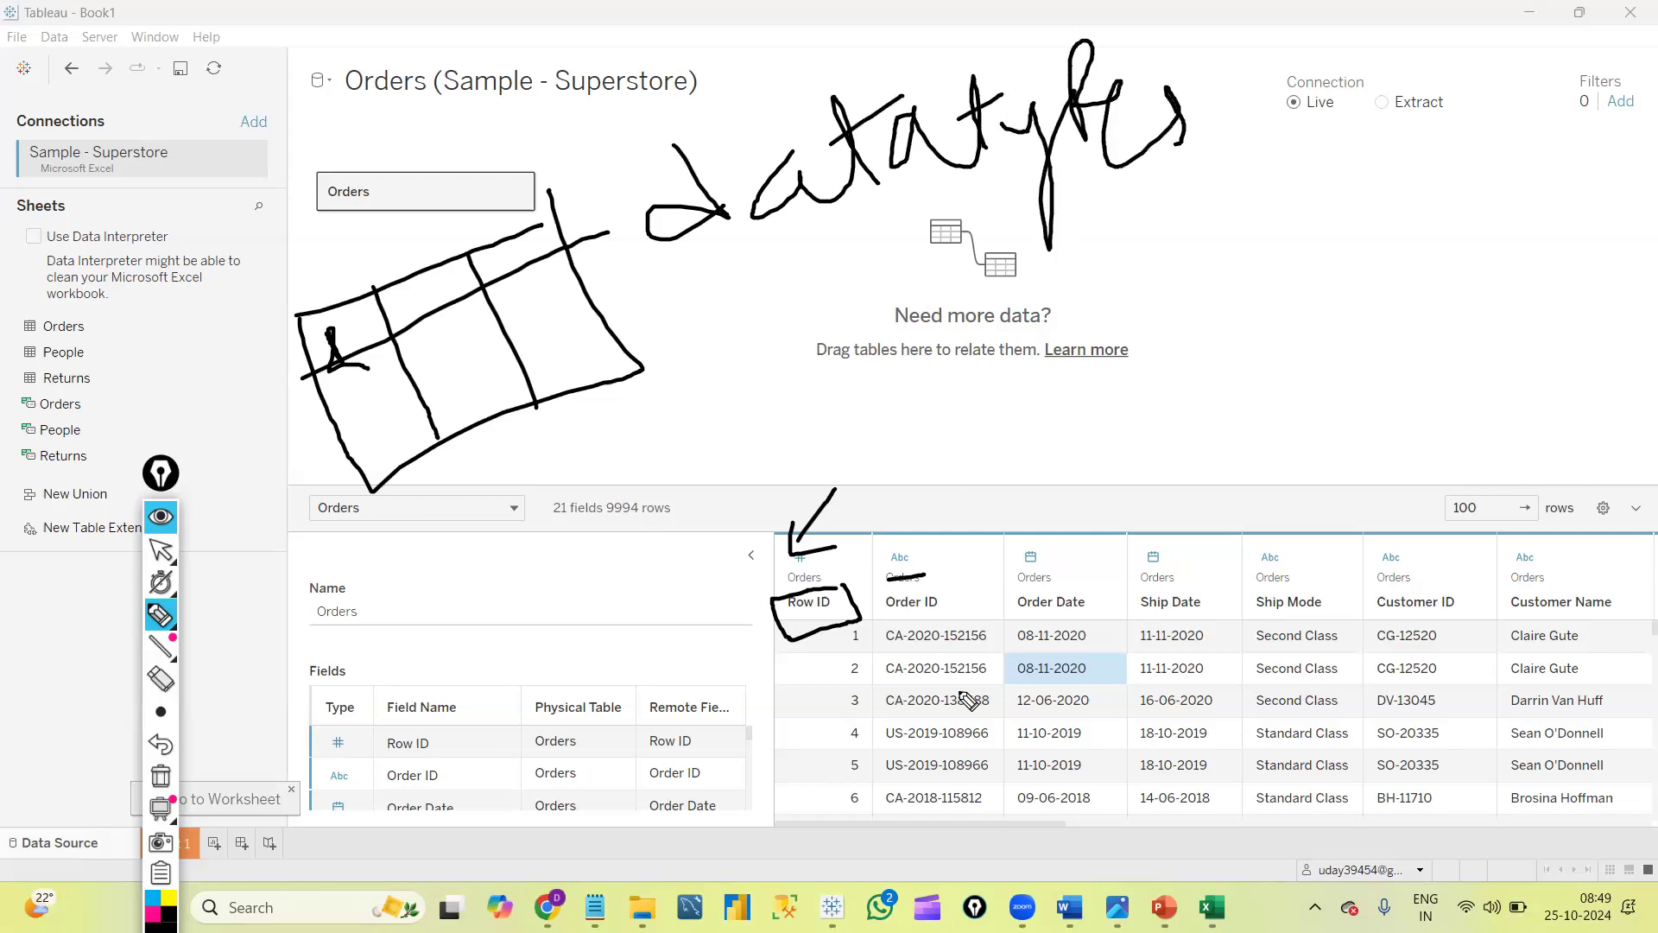
{"action": "left_click_drag", "start_coordinate": [818, 266], "coordinate": [963, 219]}
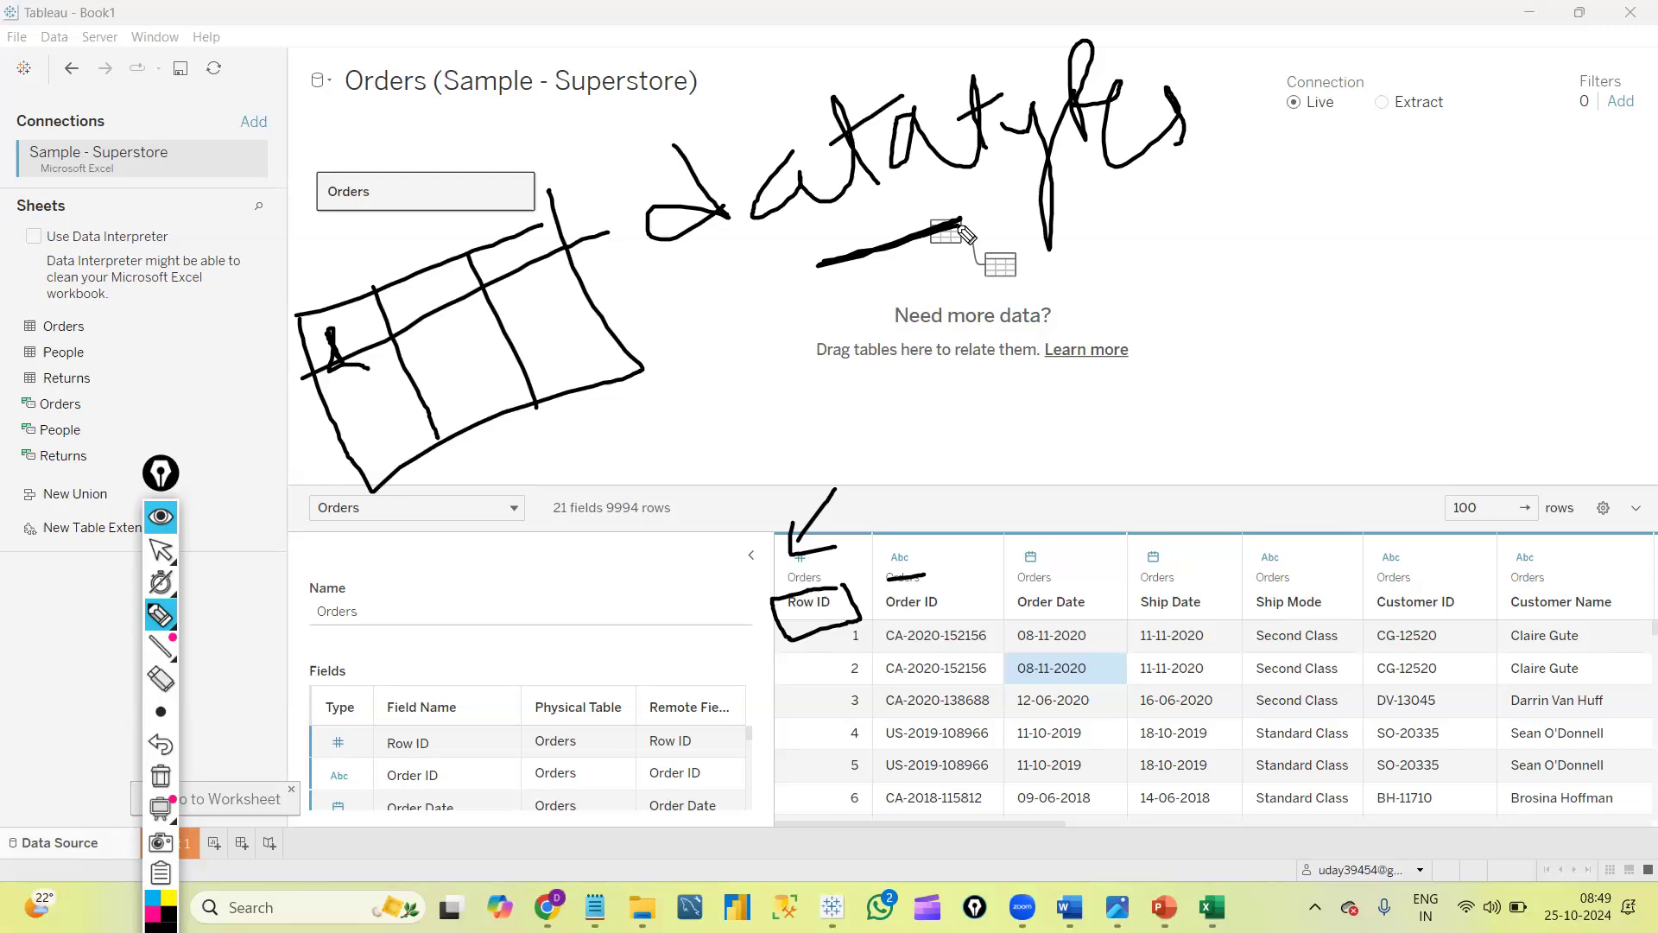
Write a numeric type note with a # symbol on the canvas and mark the Row ID type icon with an arrow.
{"action": "left_click", "coordinate": [161, 550]}
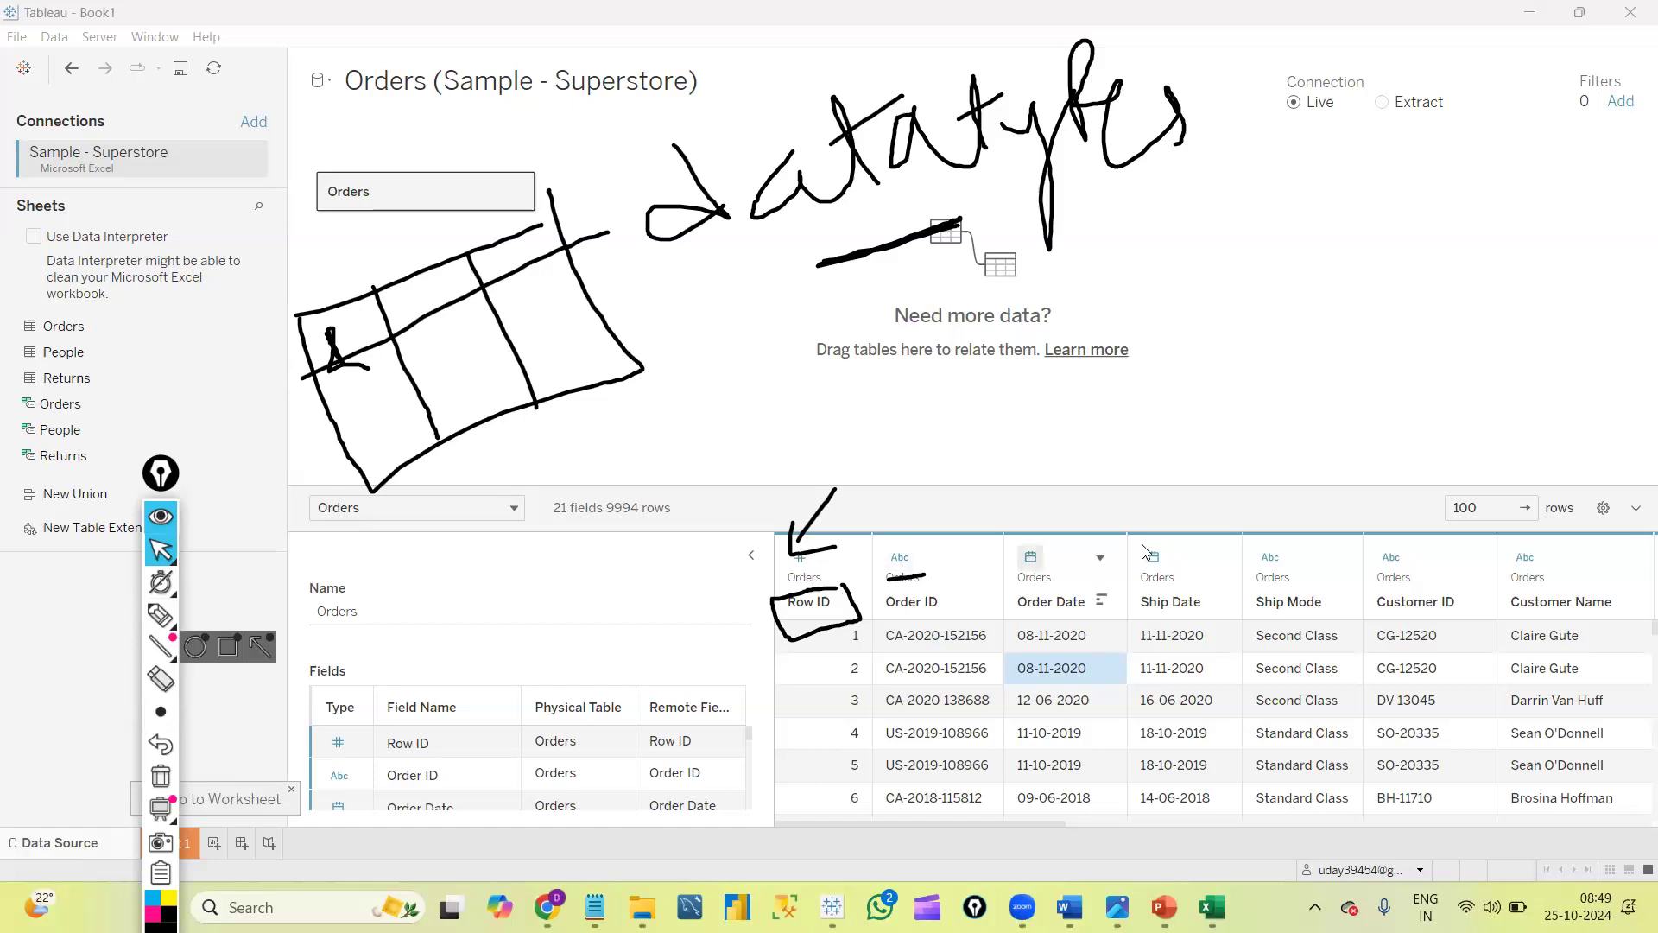
{"action": "left_click", "coordinate": [160, 617]}
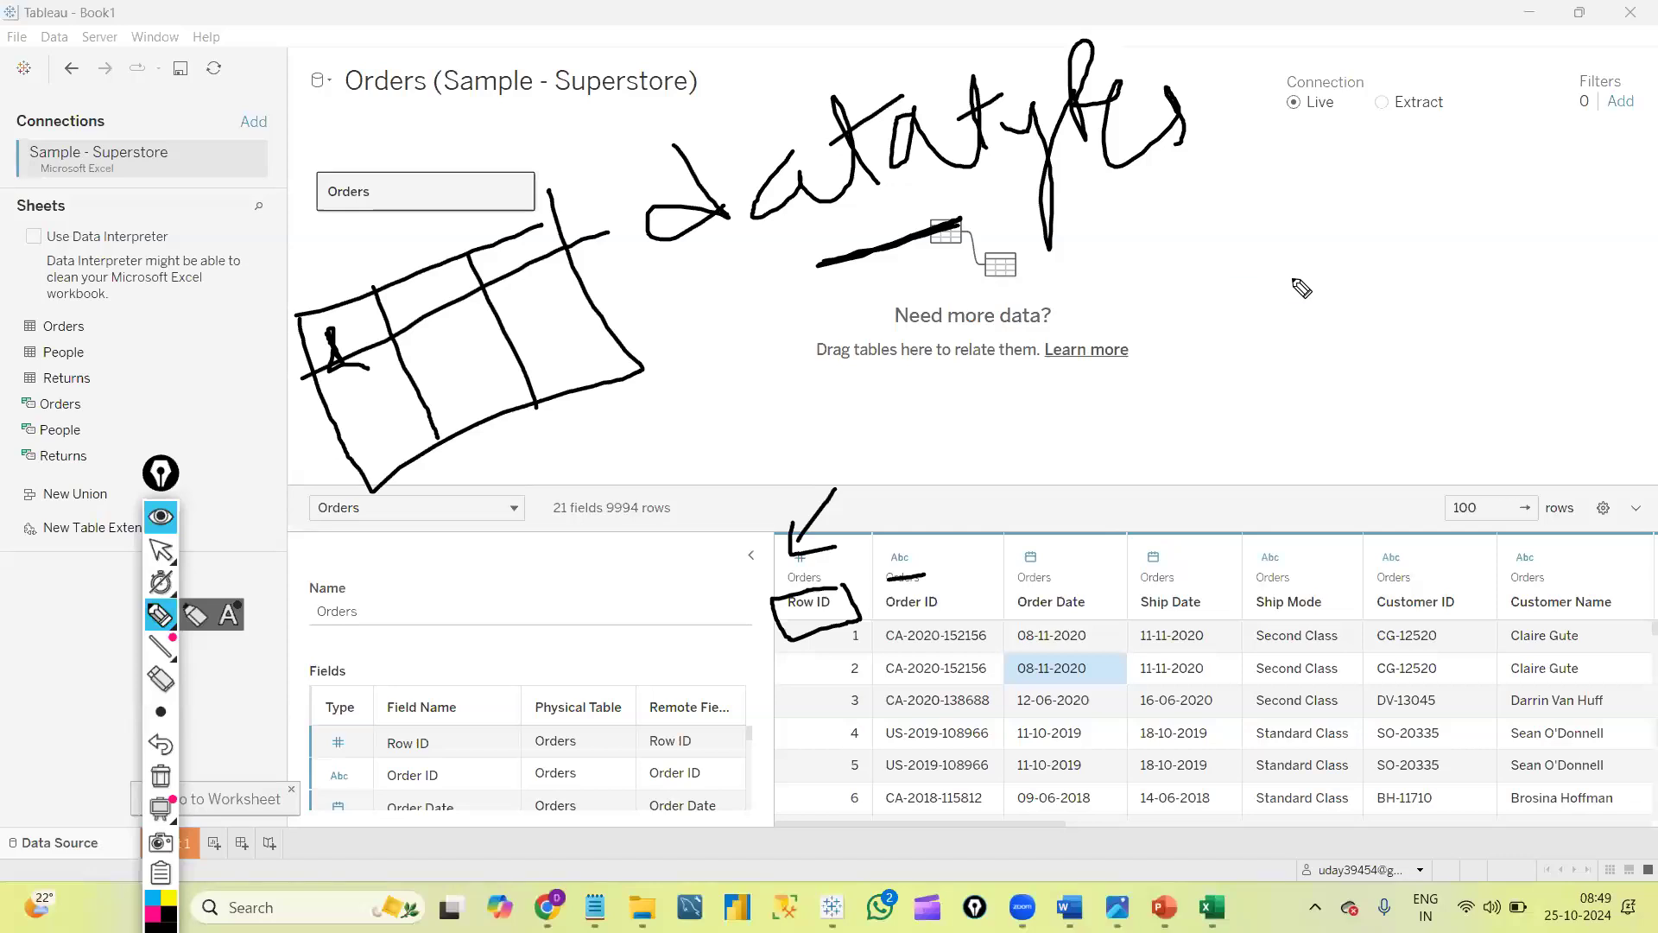
{"action": "left_click_drag", "start_coordinate": [1293, 278], "coordinate": [1266, 212]}
{"action": "mouse_move", "coordinate": [1285, 148]}
{"action": "left_mouse_down"}
{"action": "mouse_move", "coordinate": [1362, 182]}
{"action": "mouse_move", "coordinate": [1502, 113]}
{"action": "left_mouse_up"}
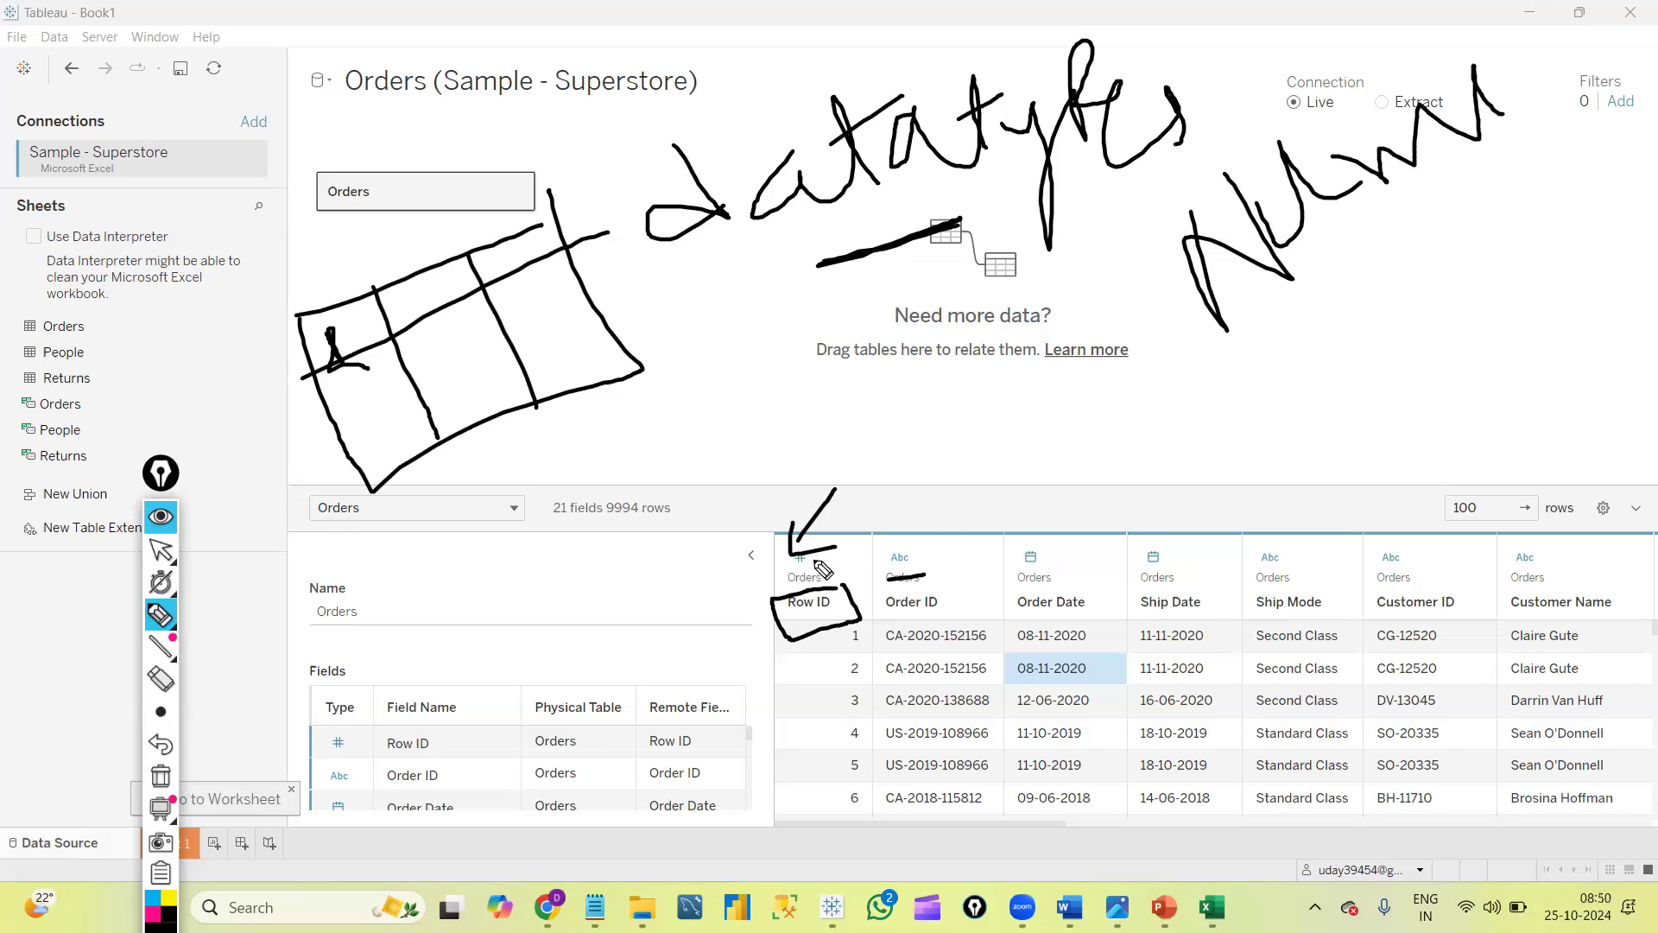
{"action": "left_click_drag", "start_coordinate": [813, 559], "coordinate": [856, 531]}
{"action": "left_click_drag", "start_coordinate": [1438, 255], "coordinate": [1537, 213]}
{"action": "left_click_drag", "start_coordinate": [1454, 292], "coordinate": [1579, 209]}
{"action": "left_click_drag", "start_coordinate": [1473, 207], "coordinate": [1540, 349]}
{"action": "left_click_drag", "start_coordinate": [1493, 176], "coordinate": [1577, 308]}
{"action": "mouse_move", "coordinate": [1527, 164]}
{"action": "left_mouse_down"}
{"action": "mouse_move", "coordinate": [1555, 177]}
{"action": "mouse_move", "coordinate": [1561, 87]}
{"action": "left_mouse_up"}
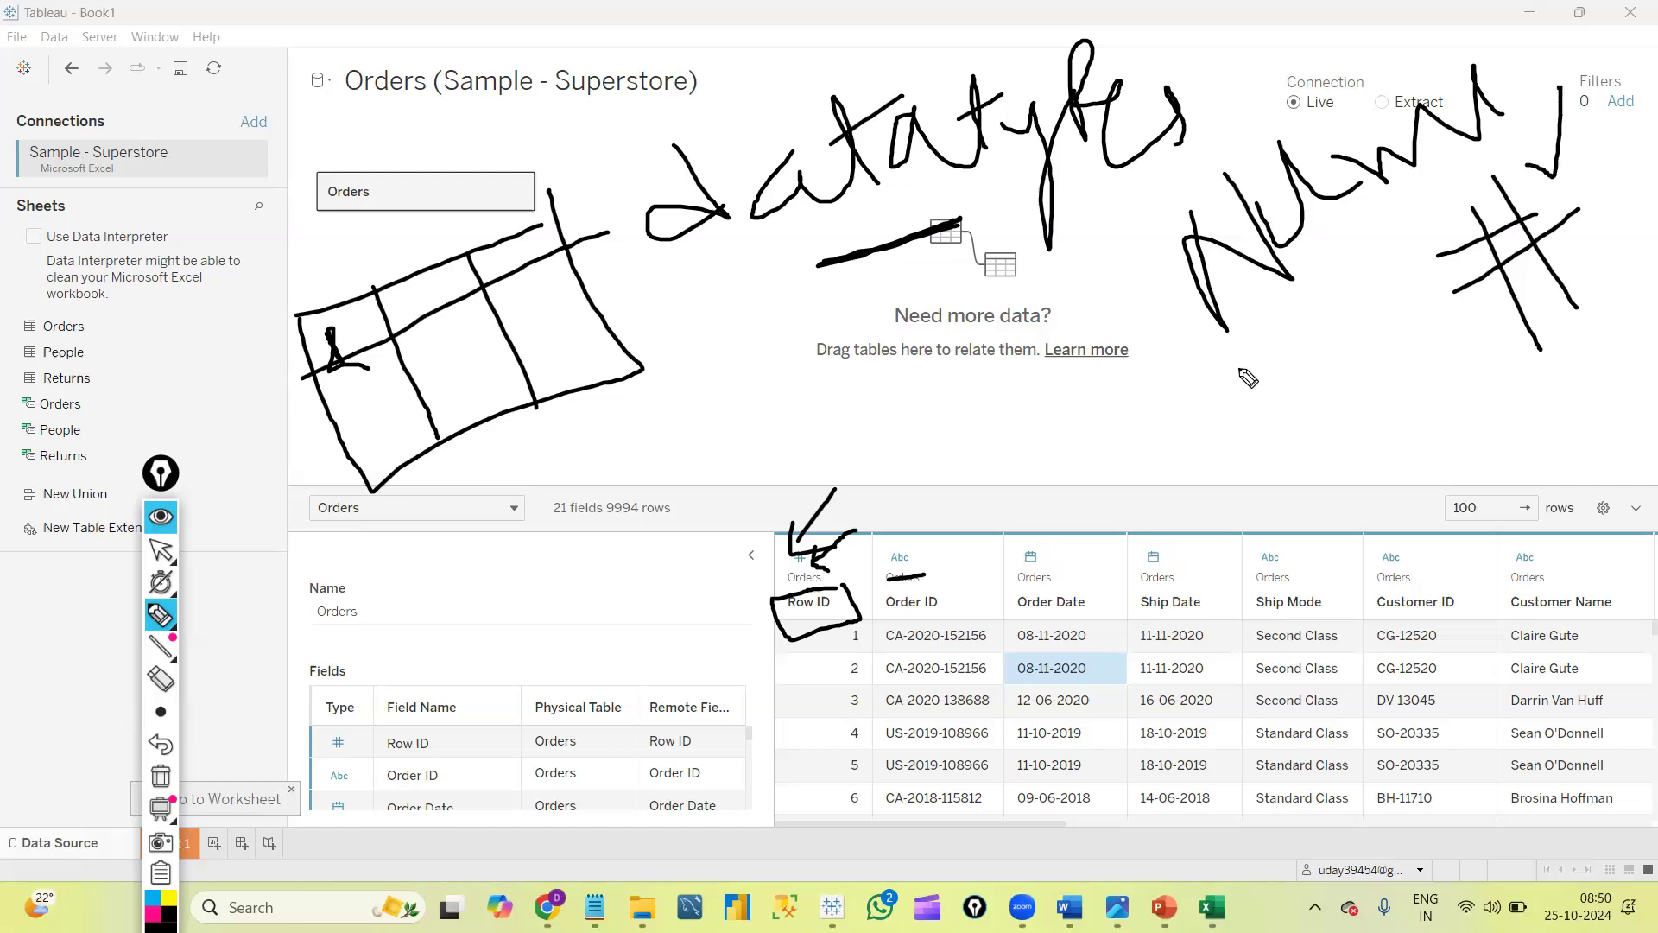
Note the character type for Order ID and the Geo type with a globe symbol, and clear all annotations.
{"action": "mouse_move", "coordinate": [1222, 378]}
{"action": "left_mouse_down"}
{"action": "mouse_move", "coordinate": [1244, 436]}
{"action": "mouse_move", "coordinate": [1399, 388]}
{"action": "mouse_move", "coordinate": [1418, 423]}
{"action": "mouse_move", "coordinate": [1460, 390]}
{"action": "left_mouse_up"}
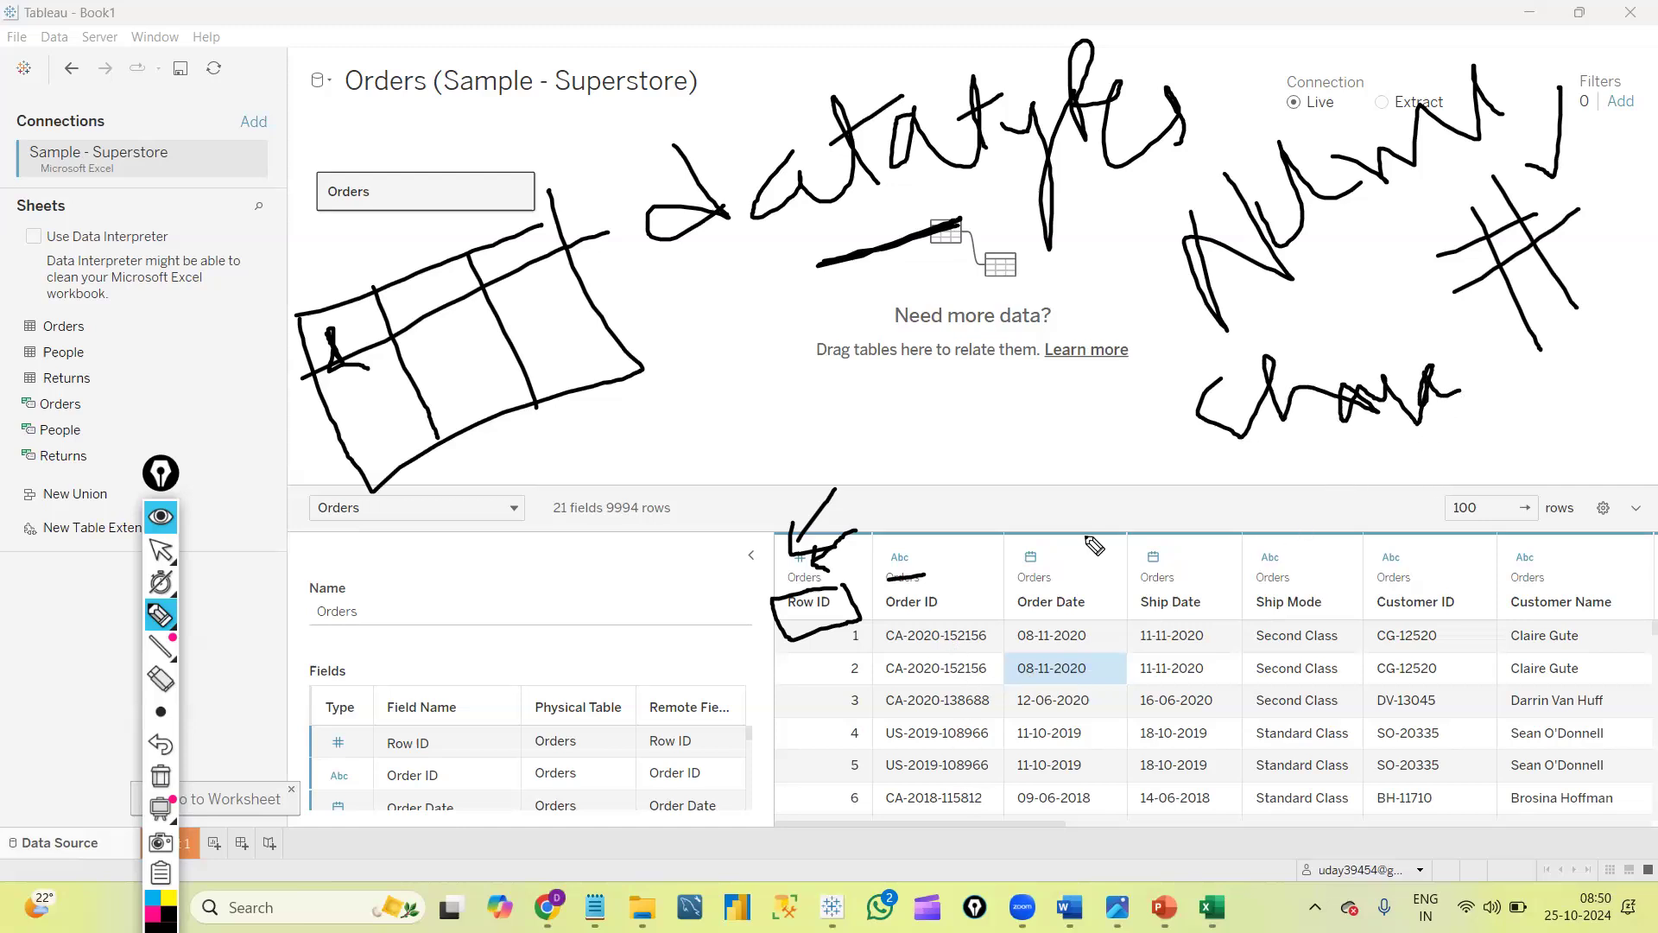
{"action": "mouse_move", "coordinate": [971, 448]}
{"action": "left_mouse_down"}
{"action": "mouse_move", "coordinate": [910, 539]}
{"action": "mouse_move", "coordinate": [943, 519]}
{"action": "left_mouse_up"}
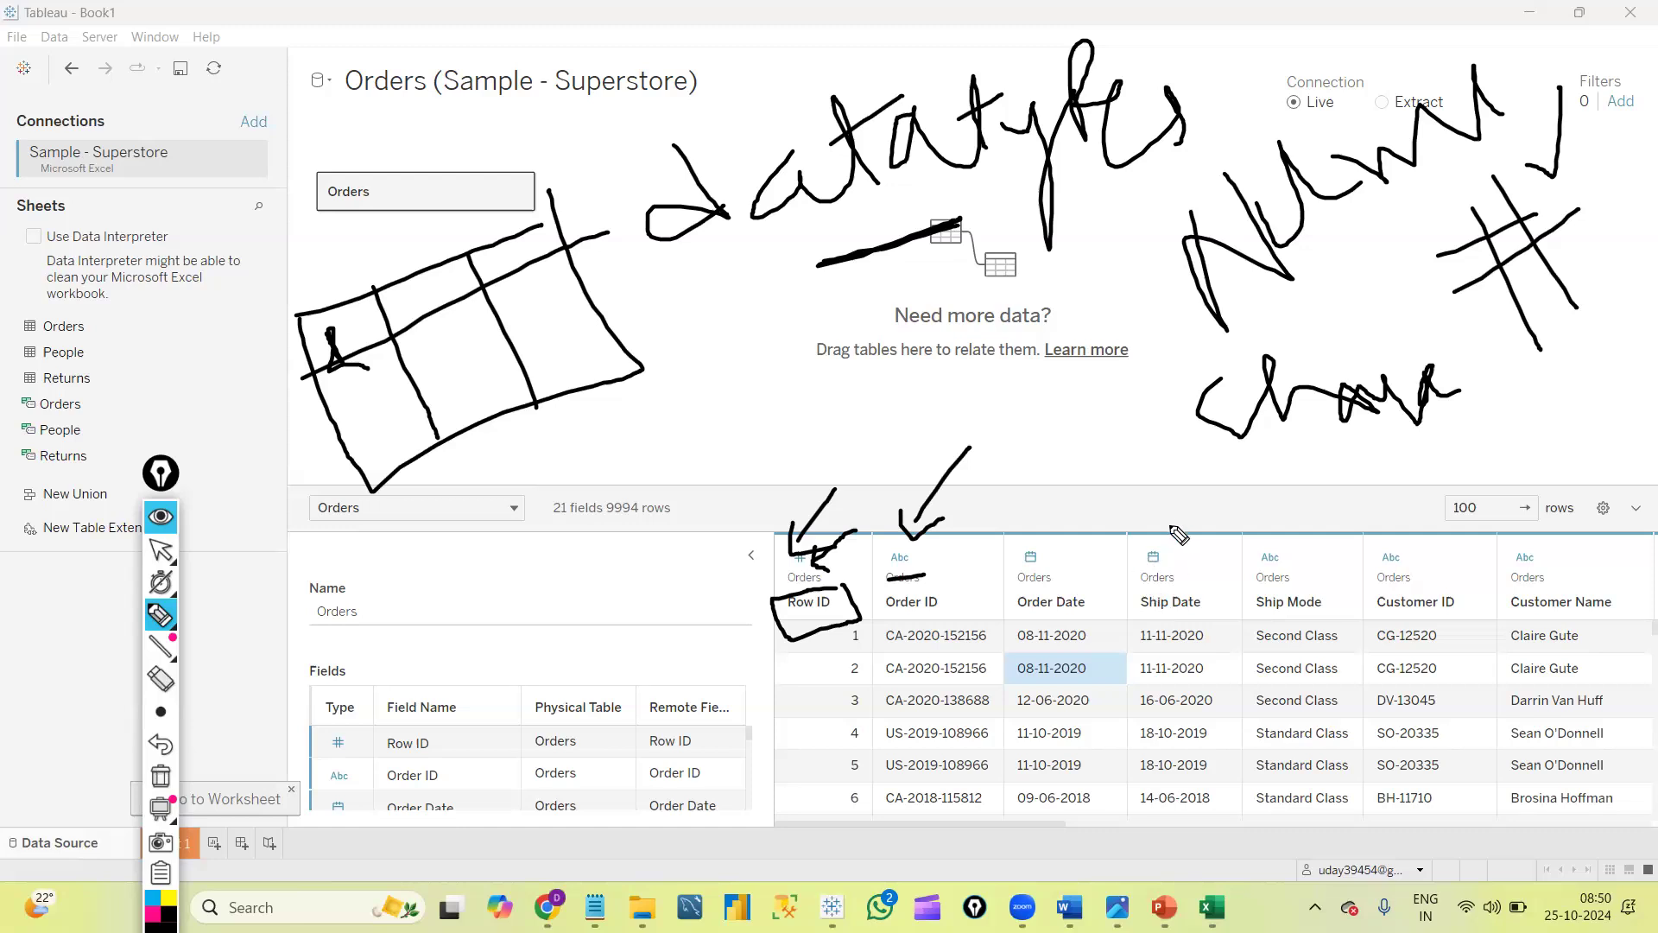
{"action": "left_click_drag", "start_coordinate": [740, 369], "coordinate": [812, 407]}
{"action": "left_click_drag", "start_coordinate": [837, 356], "coordinate": [819, 475]}
{"action": "left_click_drag", "start_coordinate": [836, 361], "coordinate": [914, 377]}
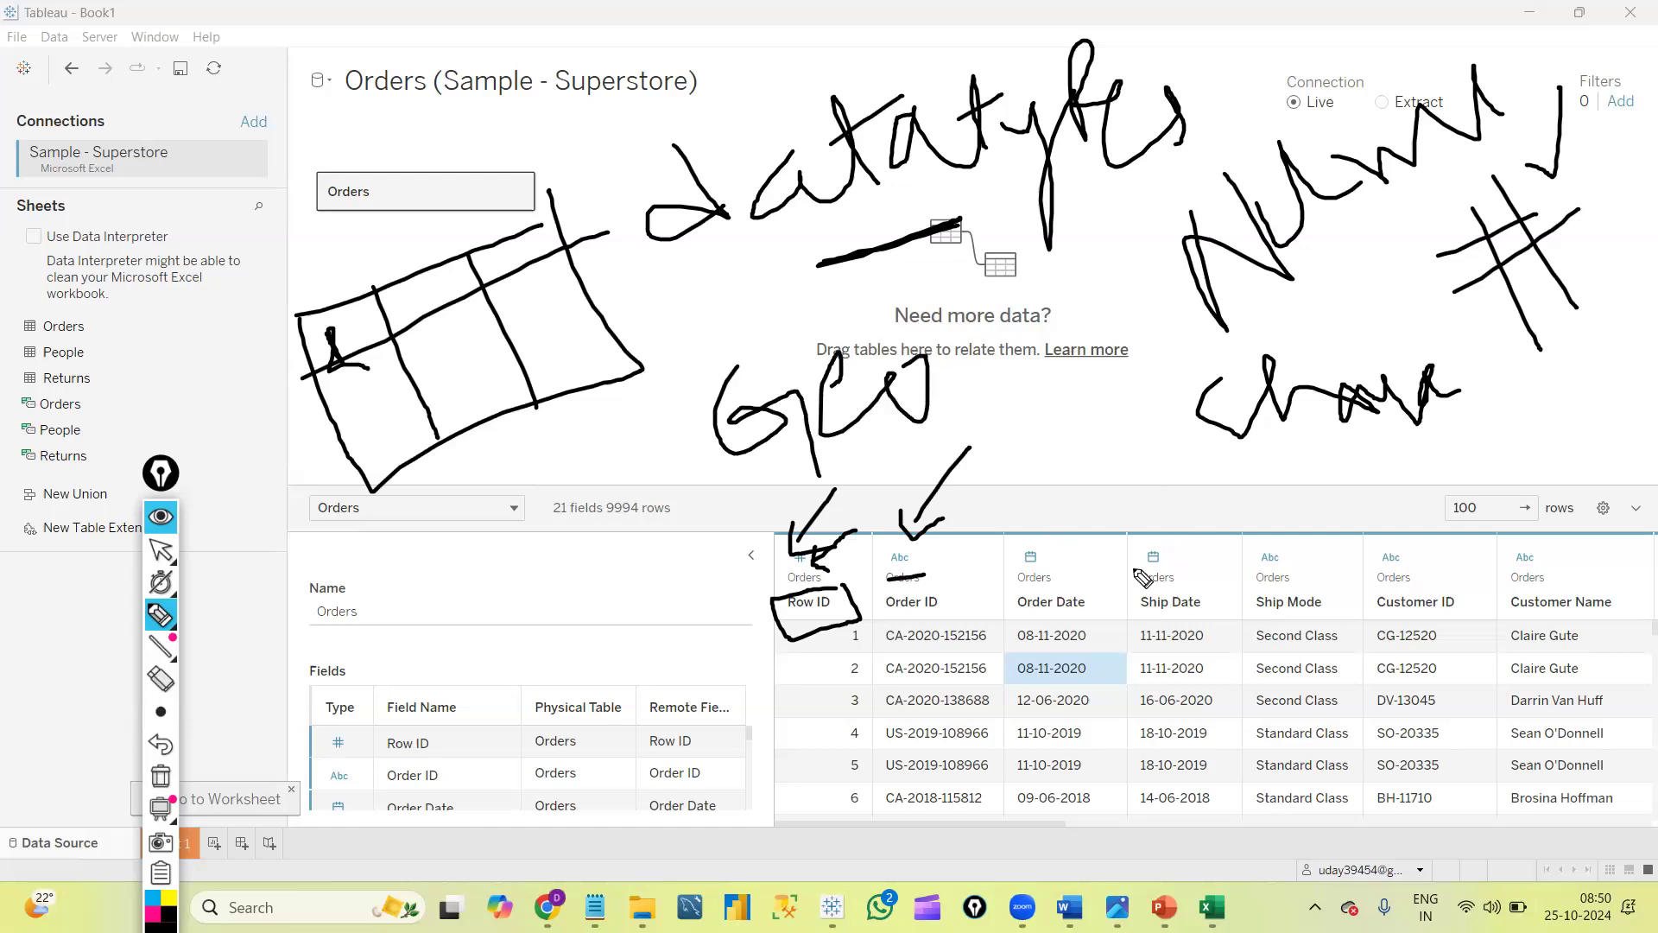
{"action": "mouse_move", "coordinate": [1052, 447]}
{"action": "left_mouse_down"}
{"action": "mouse_move", "coordinate": [1091, 489]}
{"action": "mouse_move", "coordinate": [1035, 459]}
{"action": "mouse_move", "coordinate": [1068, 502]}
{"action": "mouse_move", "coordinate": [1062, 459]}
{"action": "mouse_move", "coordinate": [1086, 500]}
{"action": "mouse_move", "coordinate": [1045, 493]}
{"action": "mouse_move", "coordinate": [1096, 471]}
{"action": "mouse_move", "coordinate": [1054, 504]}
{"action": "mouse_move", "coordinate": [1130, 482]}
{"action": "left_mouse_up"}
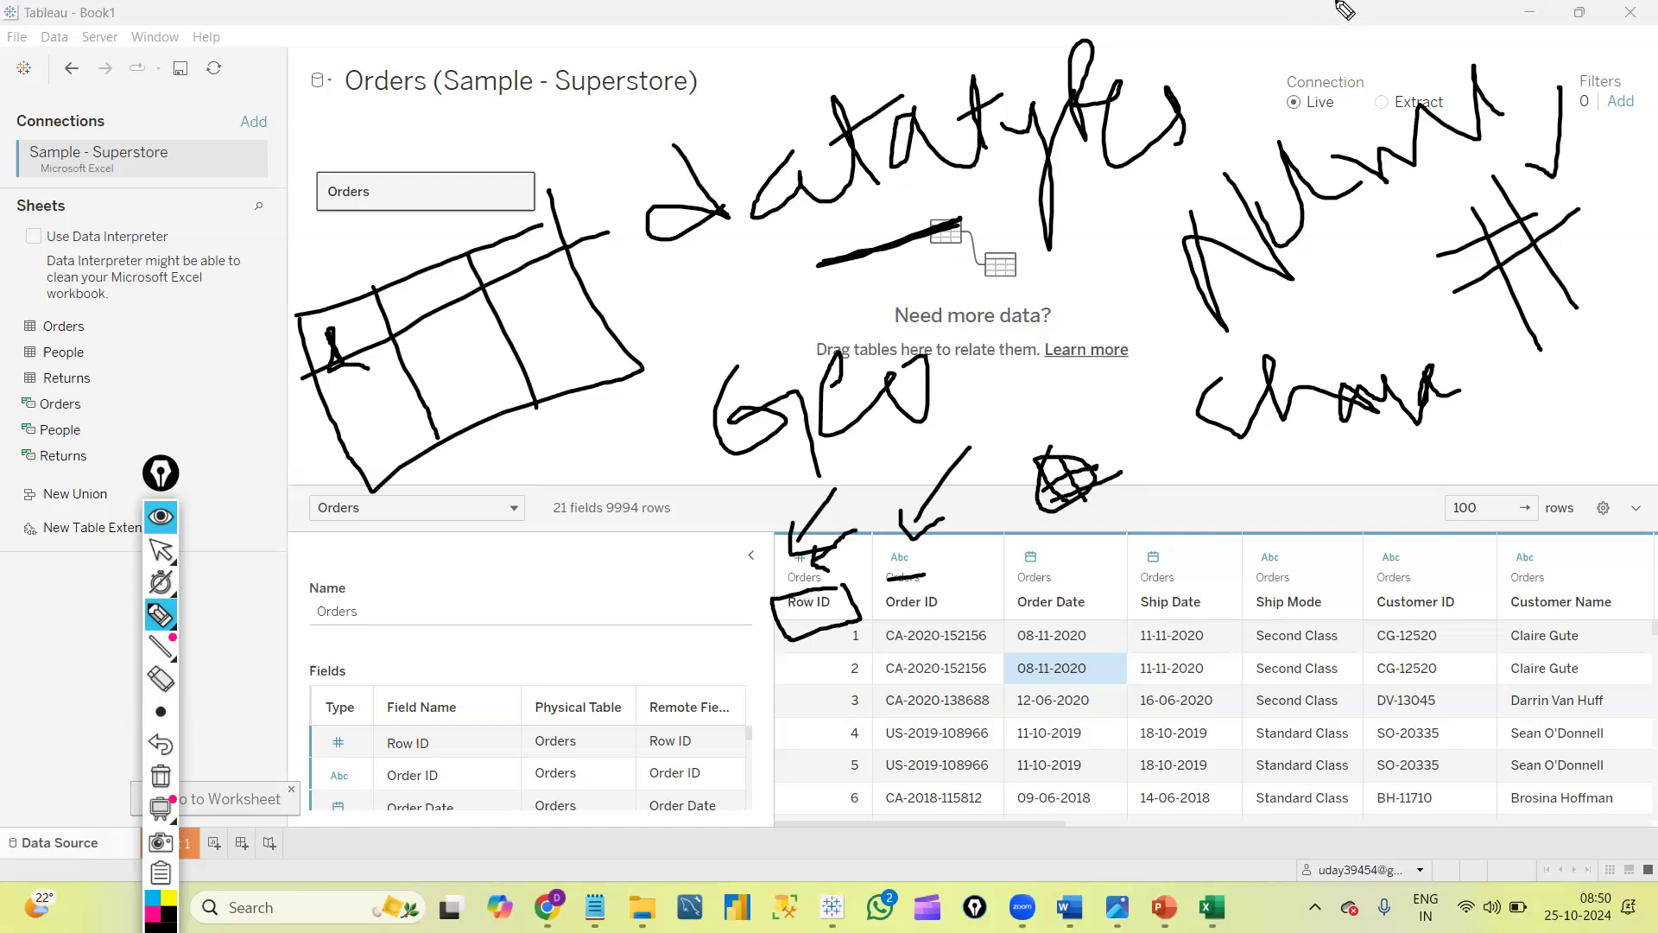
{"action": "left_click", "coordinate": [161, 768]}
{"action": "left_click", "coordinate": [160, 550]}
Examine the data type icons of the remaining Orders columns in the preview through Profit, and return to Row ID.
{"action": "left_click_drag", "start_coordinate": [1002, 824], "coordinate": [1247, 826]}
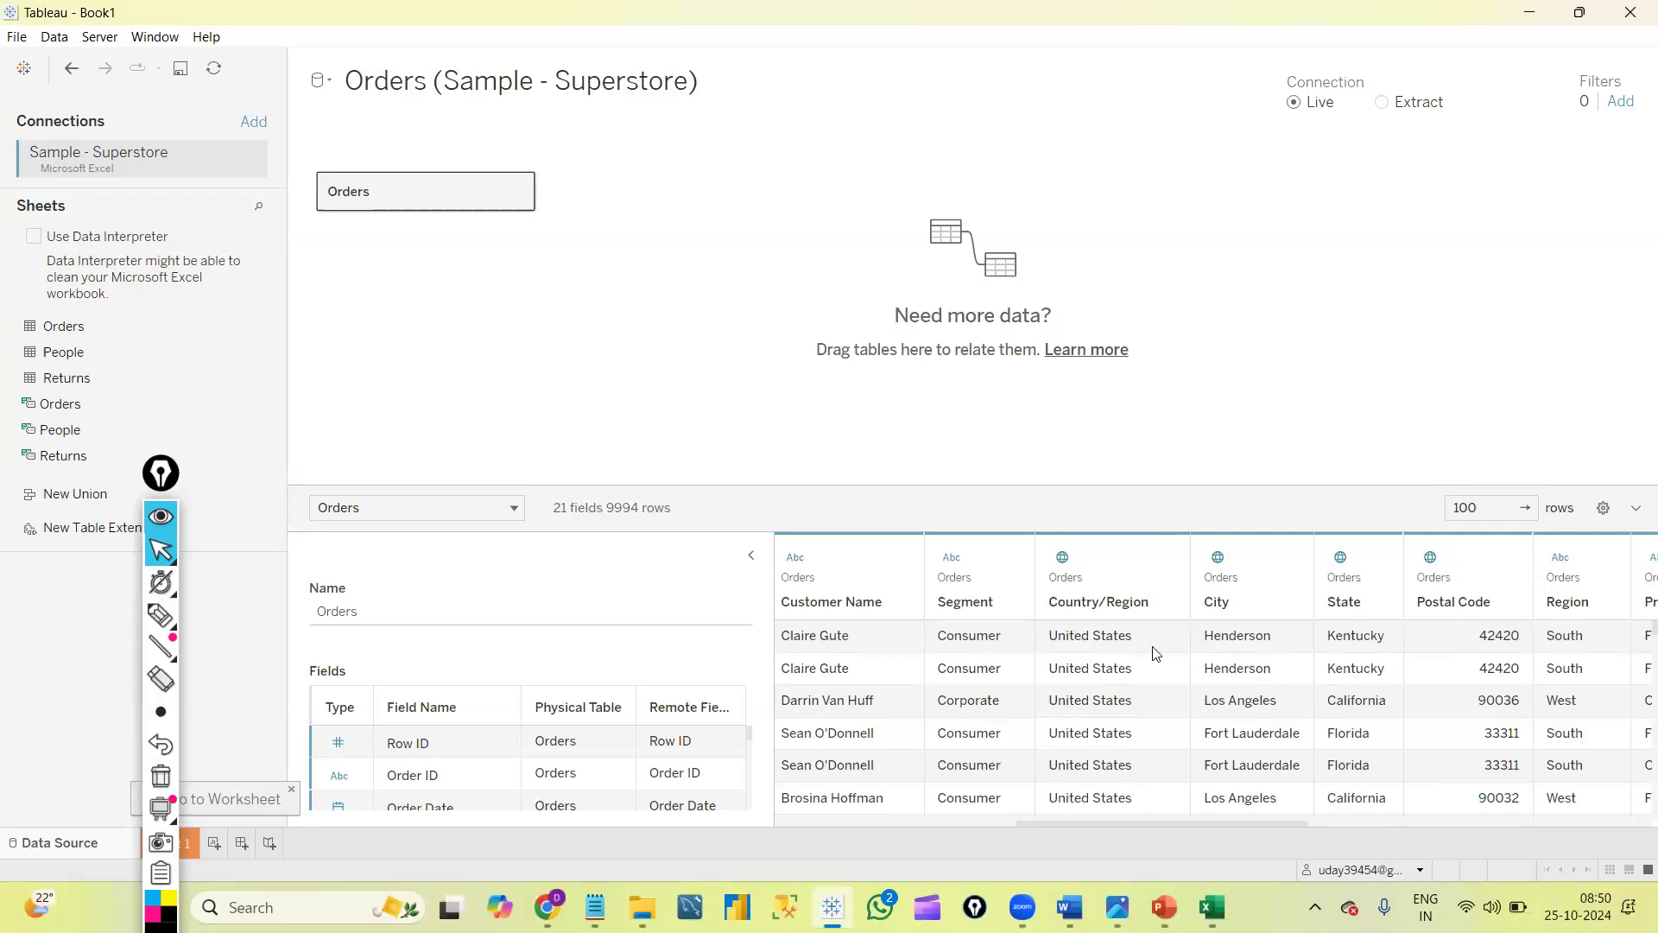
{"action": "left_click_drag", "start_coordinate": [1227, 822], "coordinate": [1624, 828]}
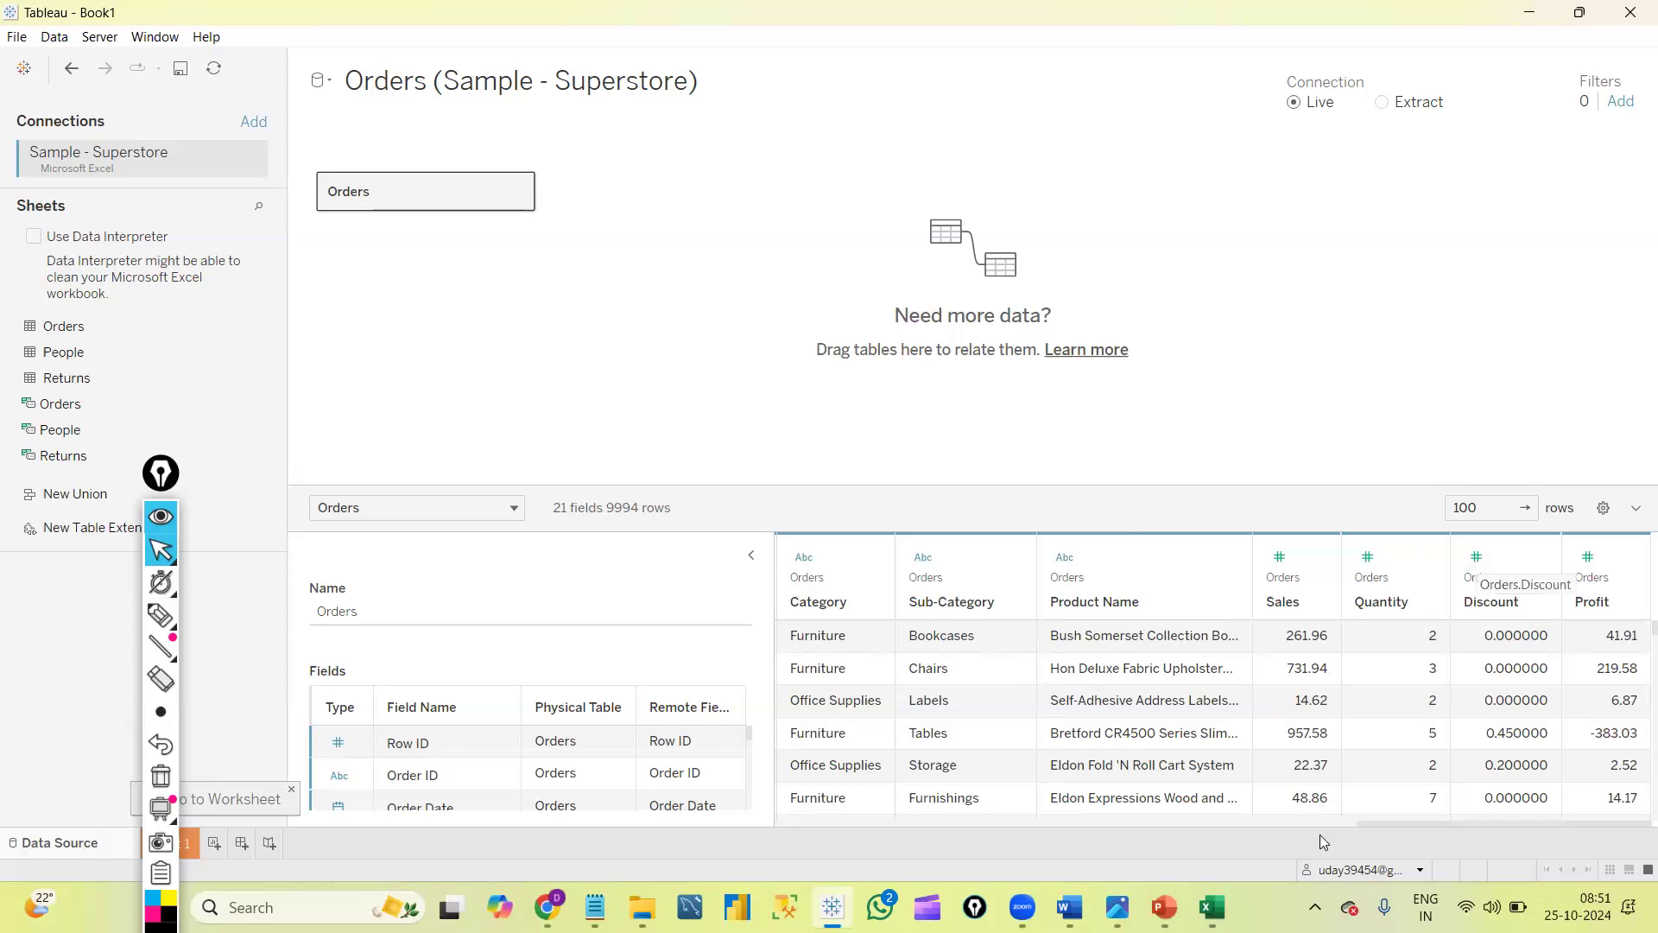
{"action": "left_click_drag", "start_coordinate": [1394, 822], "coordinate": [750, 820]}
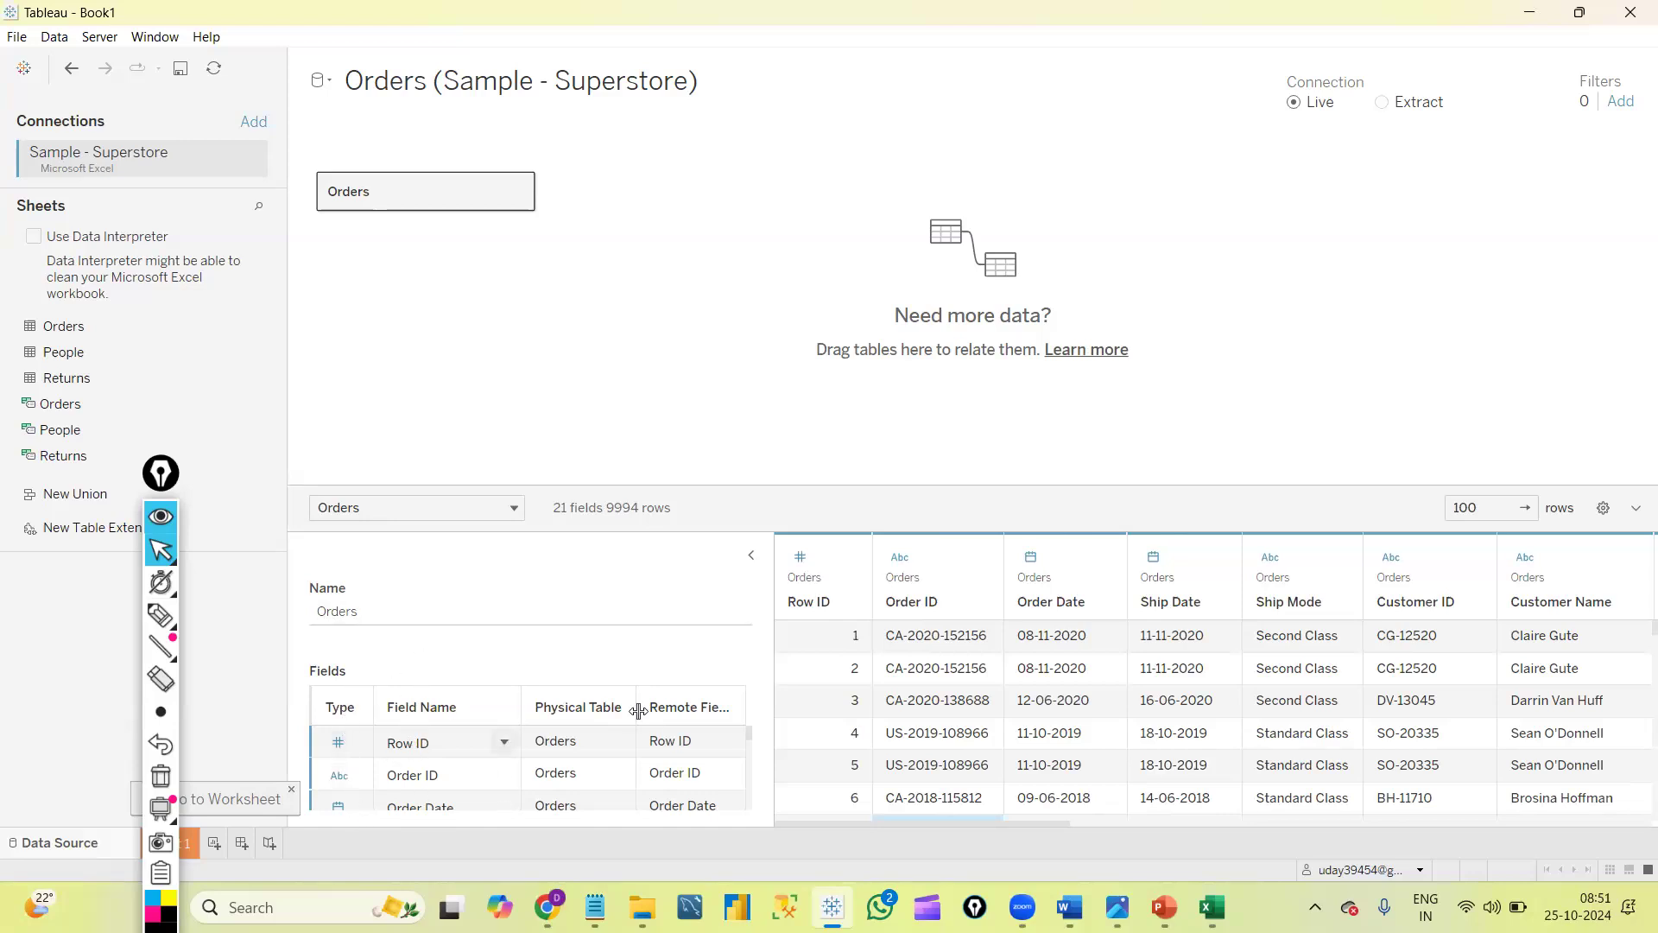
Dismiss the annotation toolbar, view the field list in the Sheet 1 worksheet and return to the Data Source page.
{"action": "mouse_move", "coordinate": [161, 473]}
{"action": "left_mouse_down"}
{"action": "mouse_move", "coordinate": [164, 36]}
{"action": "mouse_move", "coordinate": [251, 36]}
{"action": "left_mouse_up"}
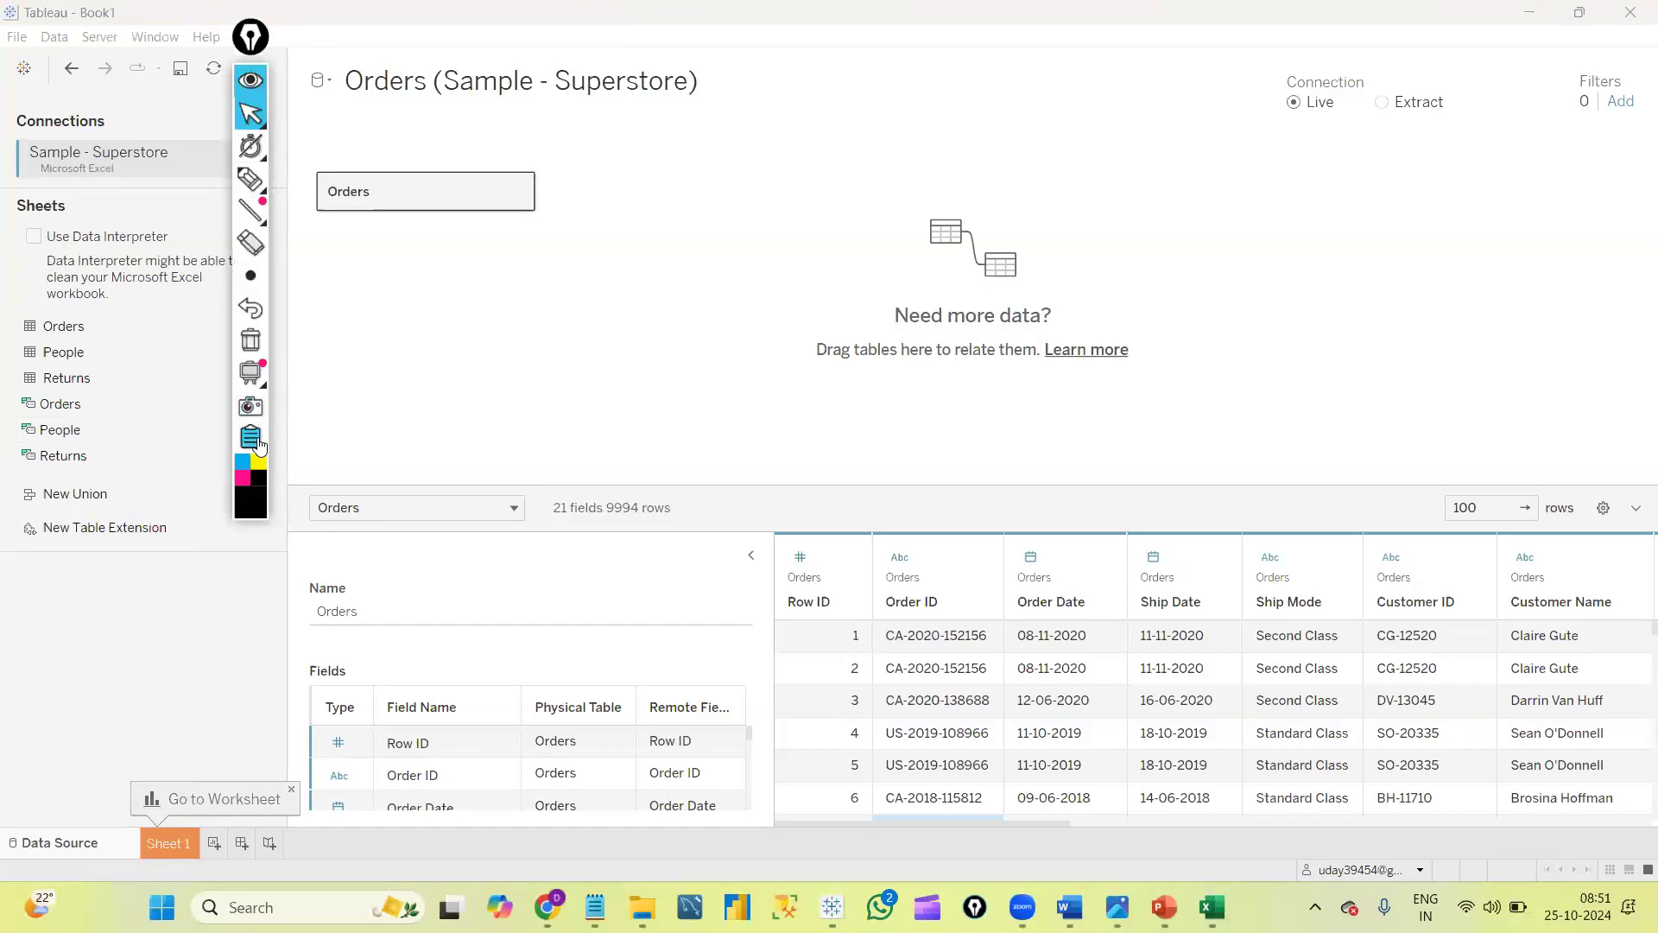
{"action": "left_click", "coordinate": [258, 436]}
{"action": "left_click", "coordinate": [341, 503]}
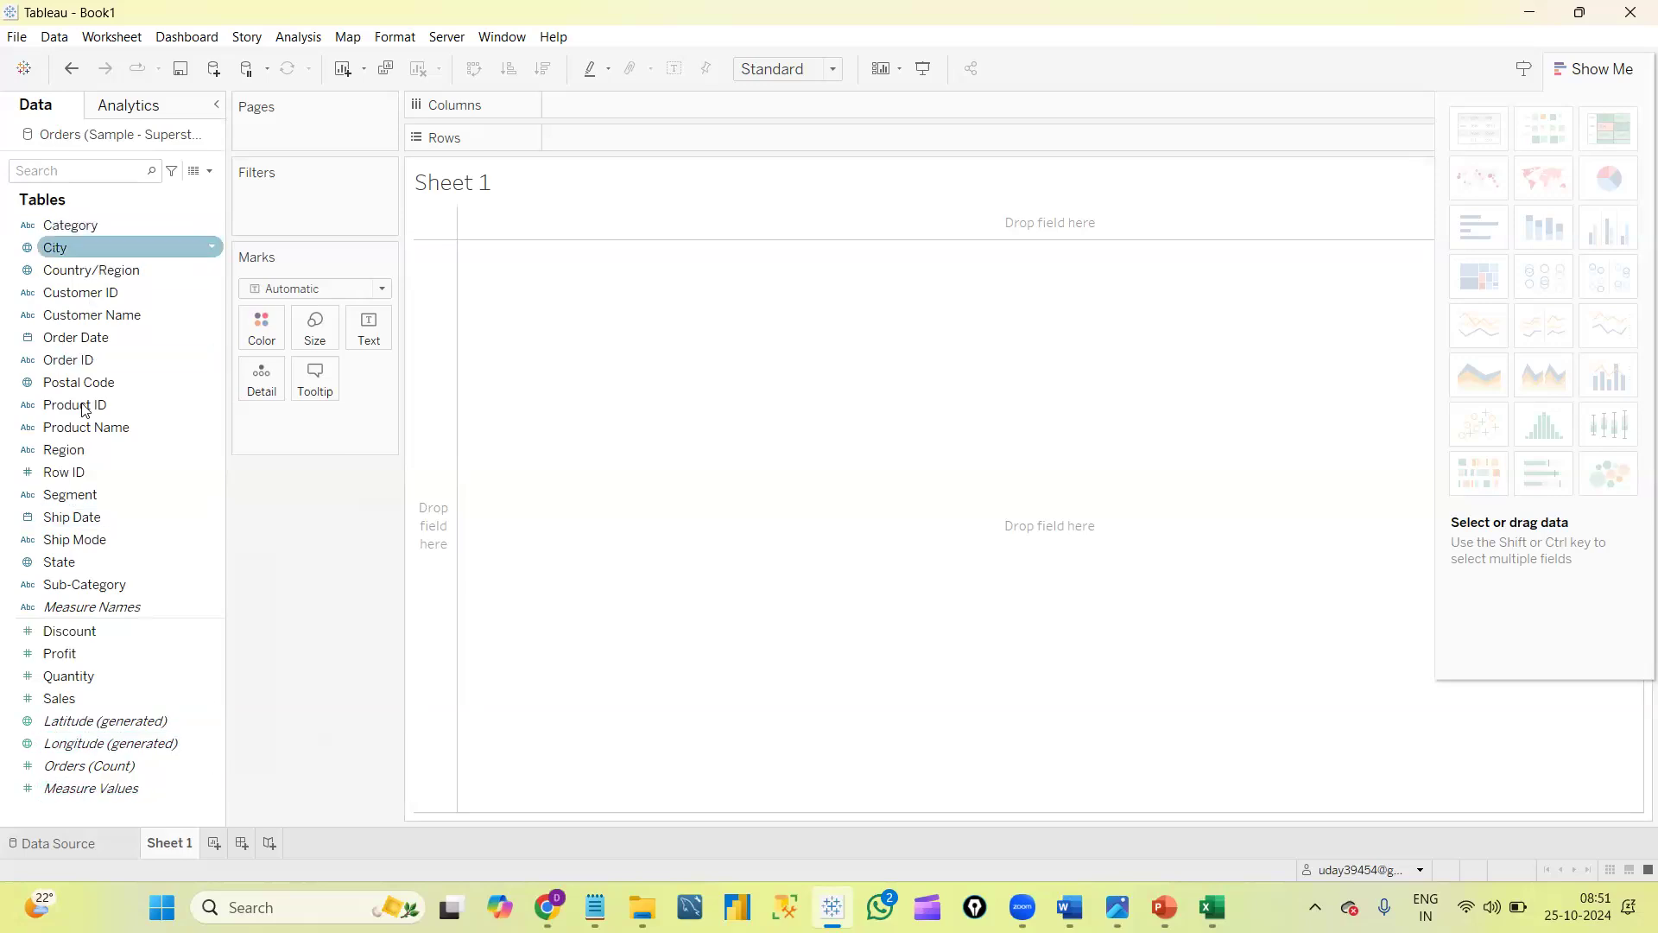
{"action": "left_click", "coordinate": [56, 844]}
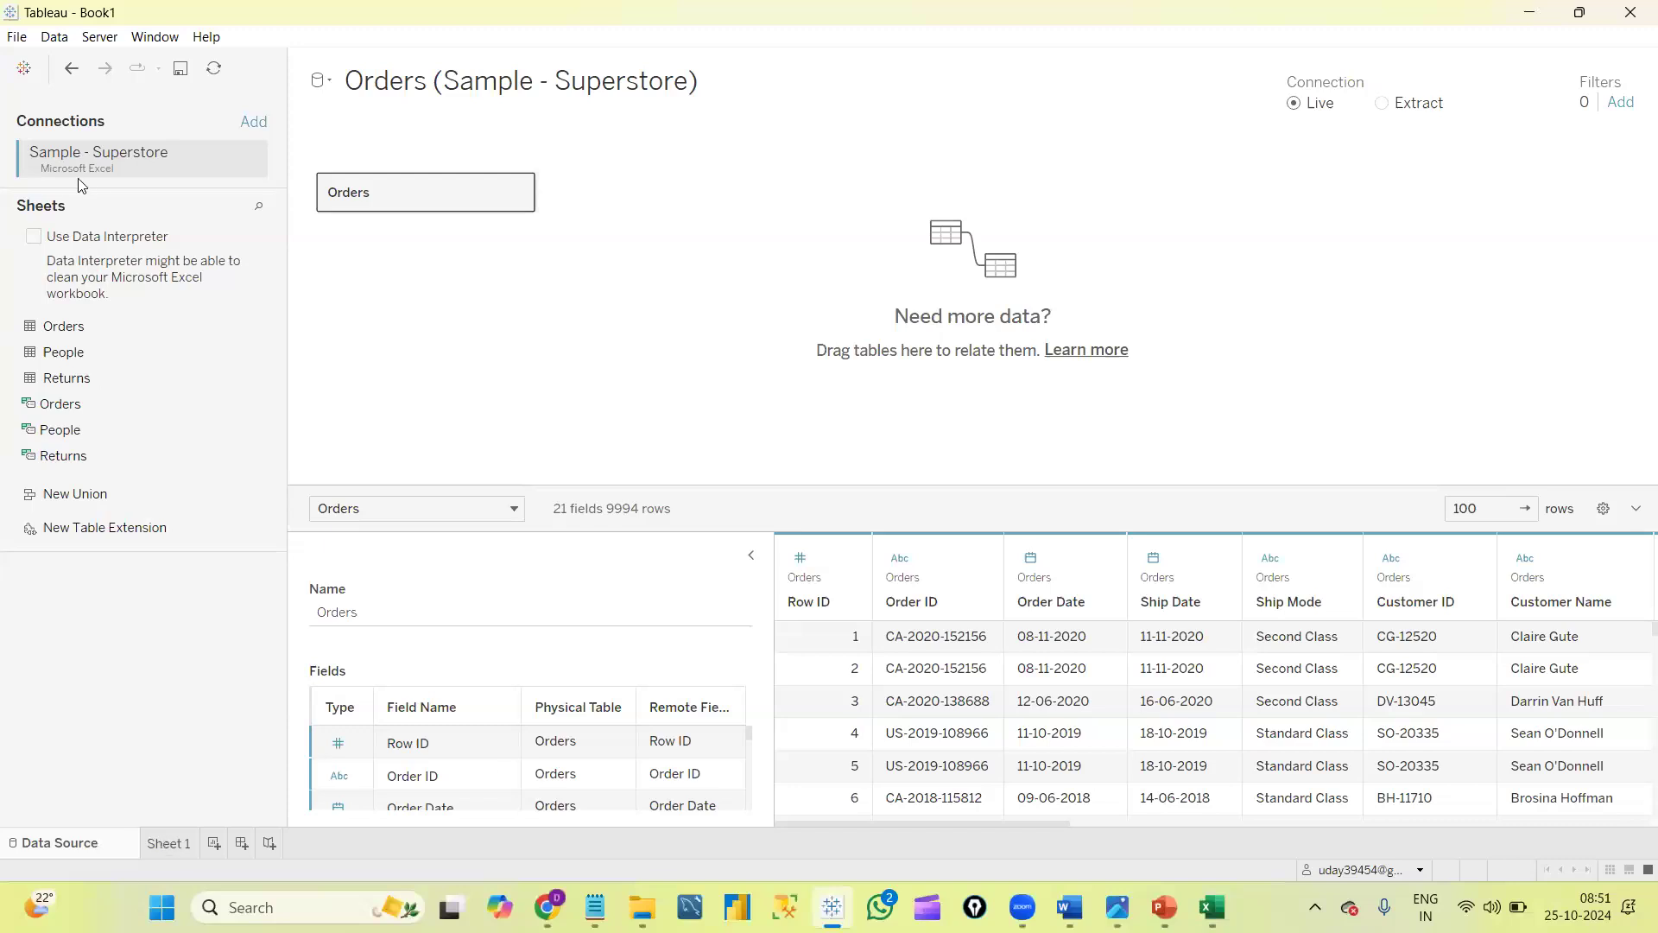
Open the Sheet 1 worksheet and draw an arrow at the divider line above the Discount field with the annotation pen.
{"action": "left_click", "coordinate": [170, 843]}
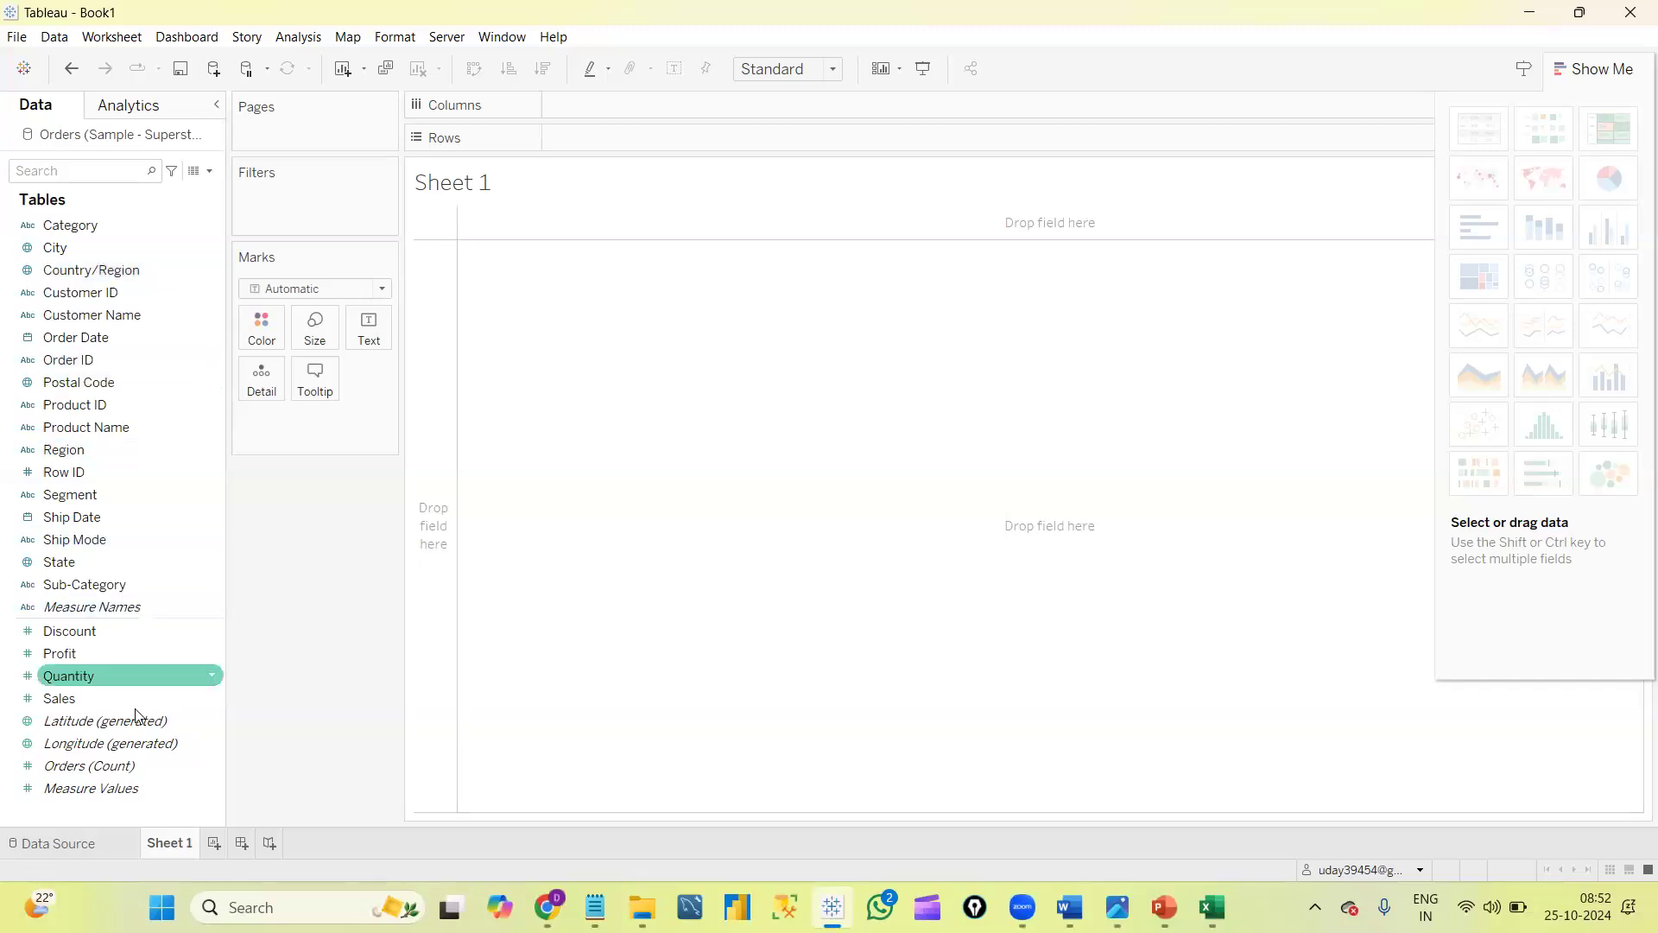
{"action": "left_click", "coordinate": [975, 906]}
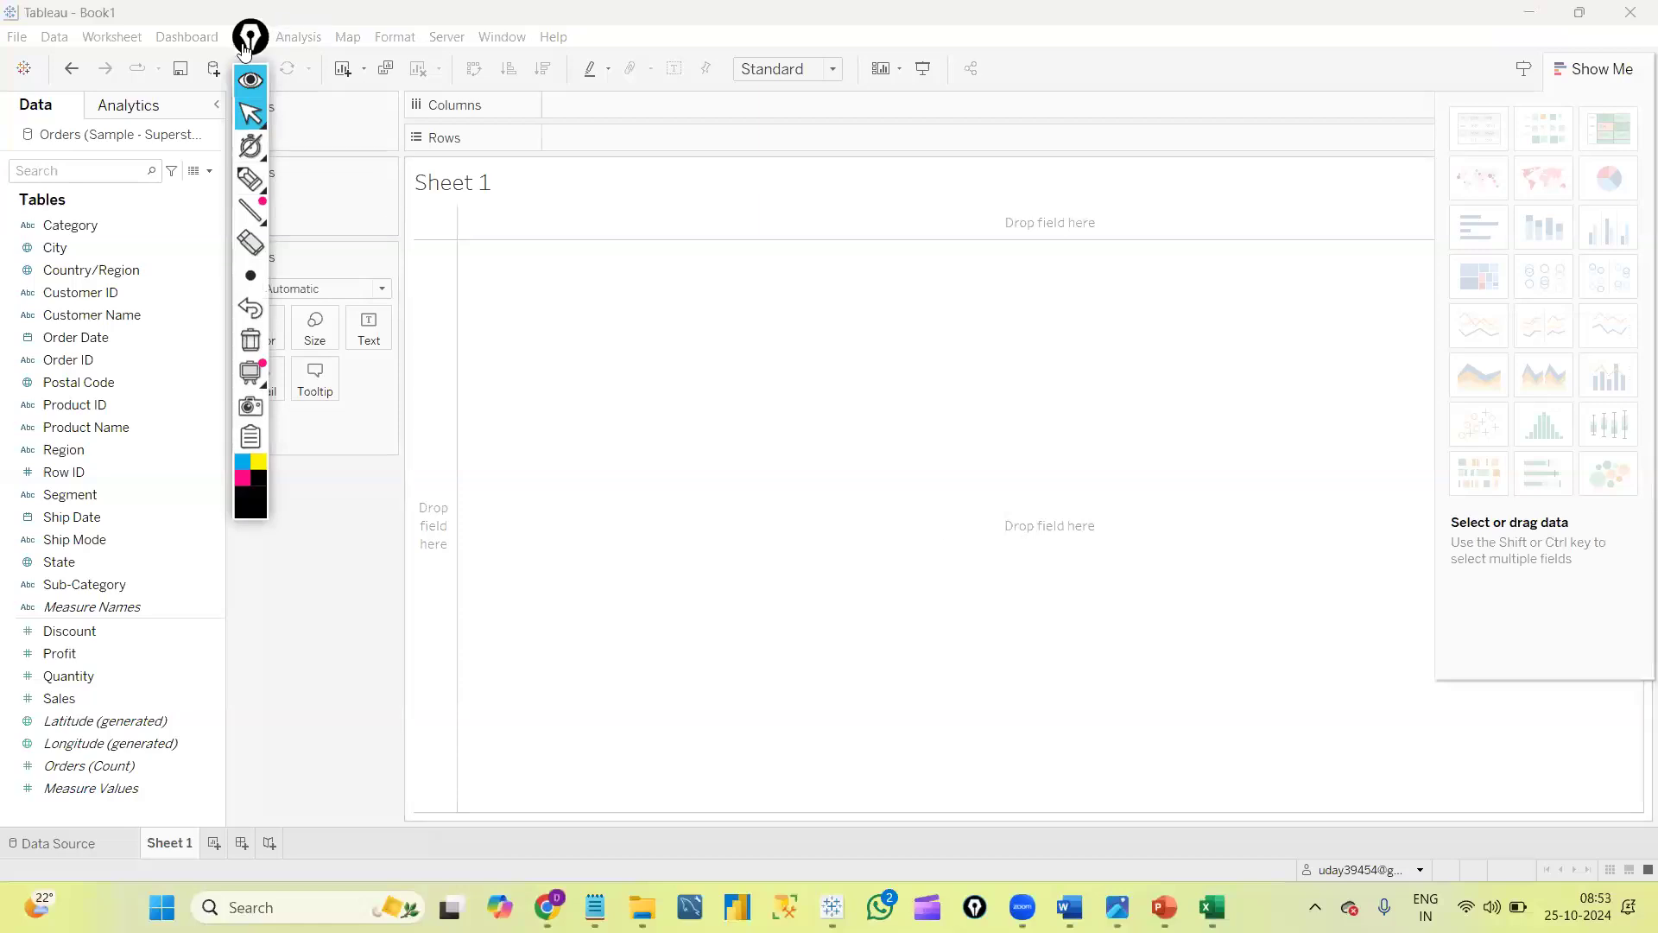
{"action": "left_click_drag", "start_coordinate": [1052, 134], "coordinate": [1056, 129]}
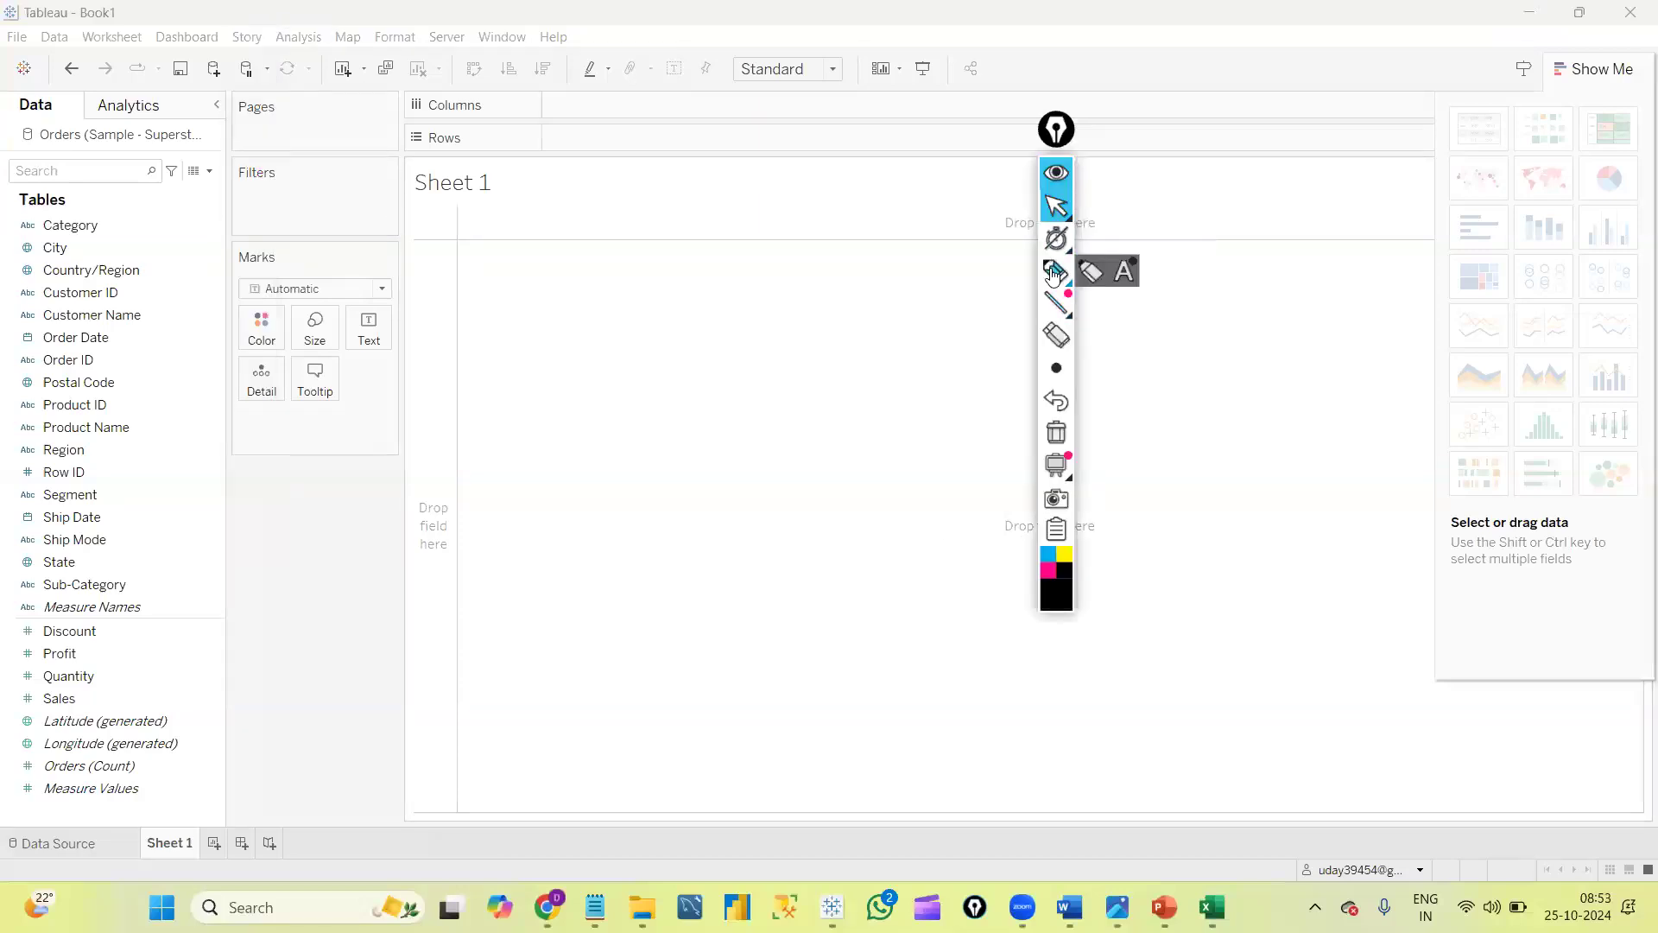
{"action": "left_click", "coordinate": [1055, 271]}
{"action": "left_click_drag", "start_coordinate": [214, 622], "coordinate": [290, 697]}
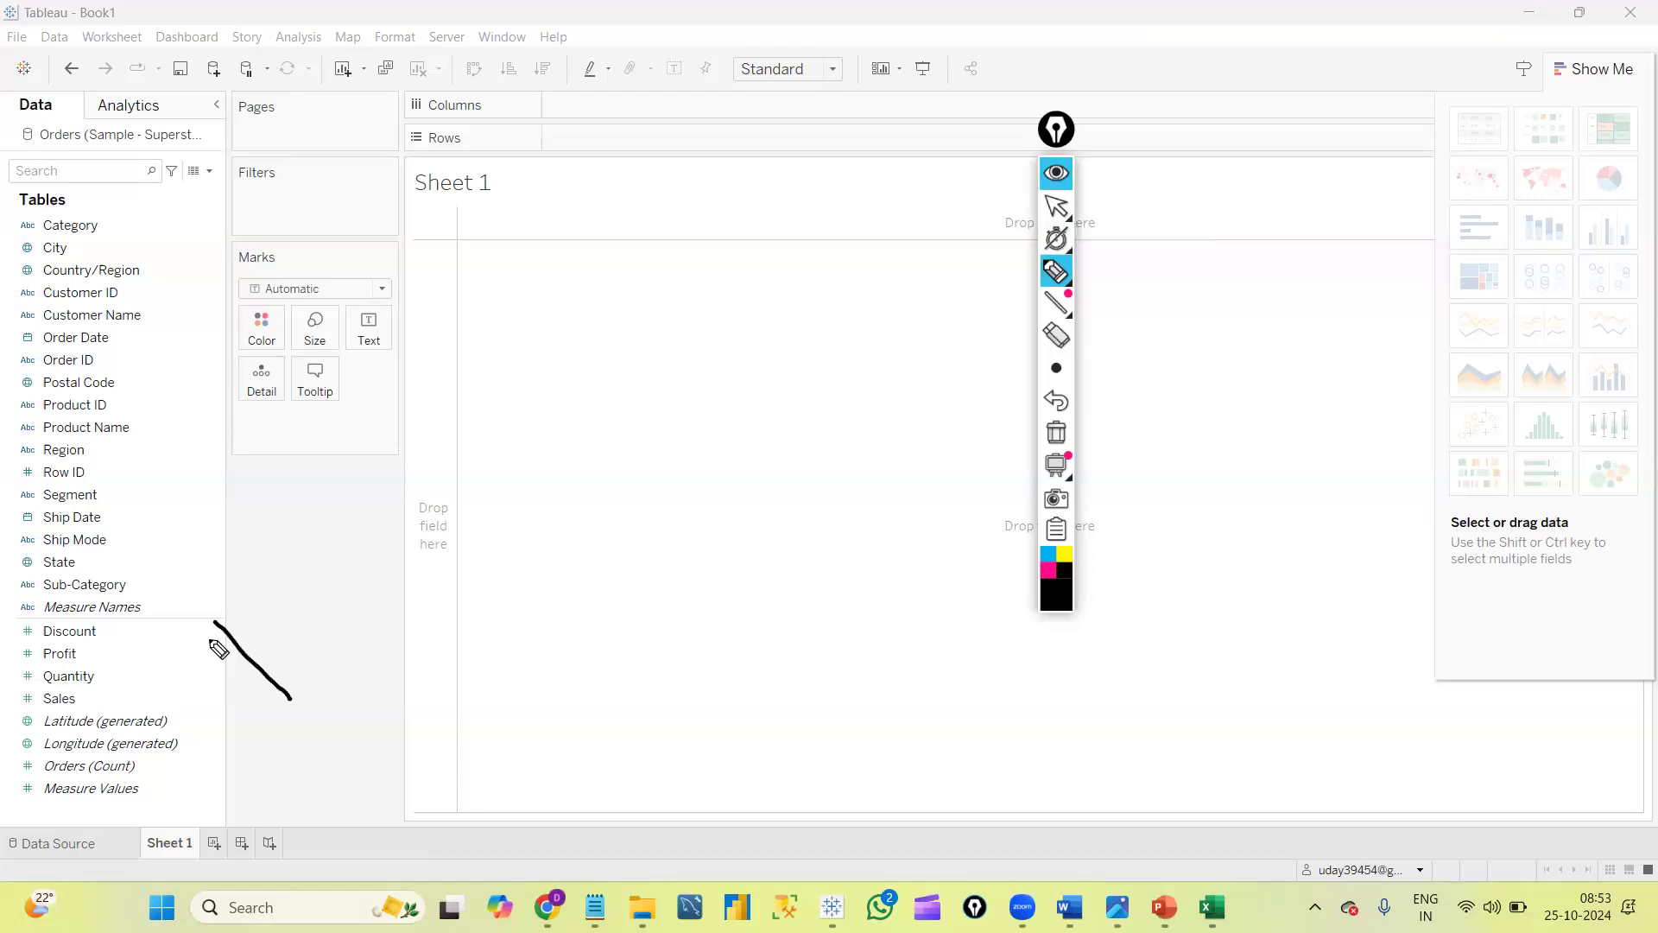
{"action": "left_click_drag", "start_coordinate": [210, 643], "coordinate": [273, 624]}
Write "Dim" beside the upper group of fields and "Measure" beside the lower group, each with a leader line.
{"action": "left_click_drag", "start_coordinate": [190, 447], "coordinate": [335, 516]}
{"action": "left_click_drag", "start_coordinate": [378, 567], "coordinate": [362, 611]}
{"action": "mouse_move", "coordinate": [463, 514]}
{"action": "left_mouse_down"}
{"action": "mouse_move", "coordinate": [477, 540]}
{"action": "mouse_move", "coordinate": [586, 510]}
{"action": "left_mouse_up"}
{"action": "left_click", "coordinate": [439, 466]}
{"action": "left_click_drag", "start_coordinate": [199, 767], "coordinate": [332, 763]}
{"action": "mouse_move", "coordinate": [371, 705]}
{"action": "left_mouse_down"}
{"action": "mouse_move", "coordinate": [399, 668]}
{"action": "mouse_move", "coordinate": [453, 725]}
{"action": "mouse_move", "coordinate": [454, 695]}
{"action": "mouse_move", "coordinate": [513, 694]}
{"action": "mouse_move", "coordinate": [517, 648]}
{"action": "mouse_move", "coordinate": [551, 684]}
{"action": "mouse_move", "coordinate": [623, 625]}
{"action": "mouse_move", "coordinate": [673, 620]}
{"action": "mouse_move", "coordinate": [675, 644]}
{"action": "mouse_move", "coordinate": [700, 598]}
{"action": "mouse_move", "coordinate": [668, 602]}
{"action": "mouse_move", "coordinate": [683, 653]}
{"action": "mouse_move", "coordinate": [736, 656]}
{"action": "left_mouse_up"}
Outline the fields from Discount through Measure Values and clear all annotations.
{"action": "left_click_drag", "start_coordinate": [131, 617], "coordinate": [1, 621]}
{"action": "mouse_move", "coordinate": [14, 779]}
{"action": "left_mouse_down"}
{"action": "mouse_move", "coordinate": [142, 842]}
{"action": "mouse_move", "coordinate": [202, 824]}
{"action": "mouse_move", "coordinate": [207, 741]}
{"action": "mouse_move", "coordinate": [134, 620]}
{"action": "left_mouse_up"}
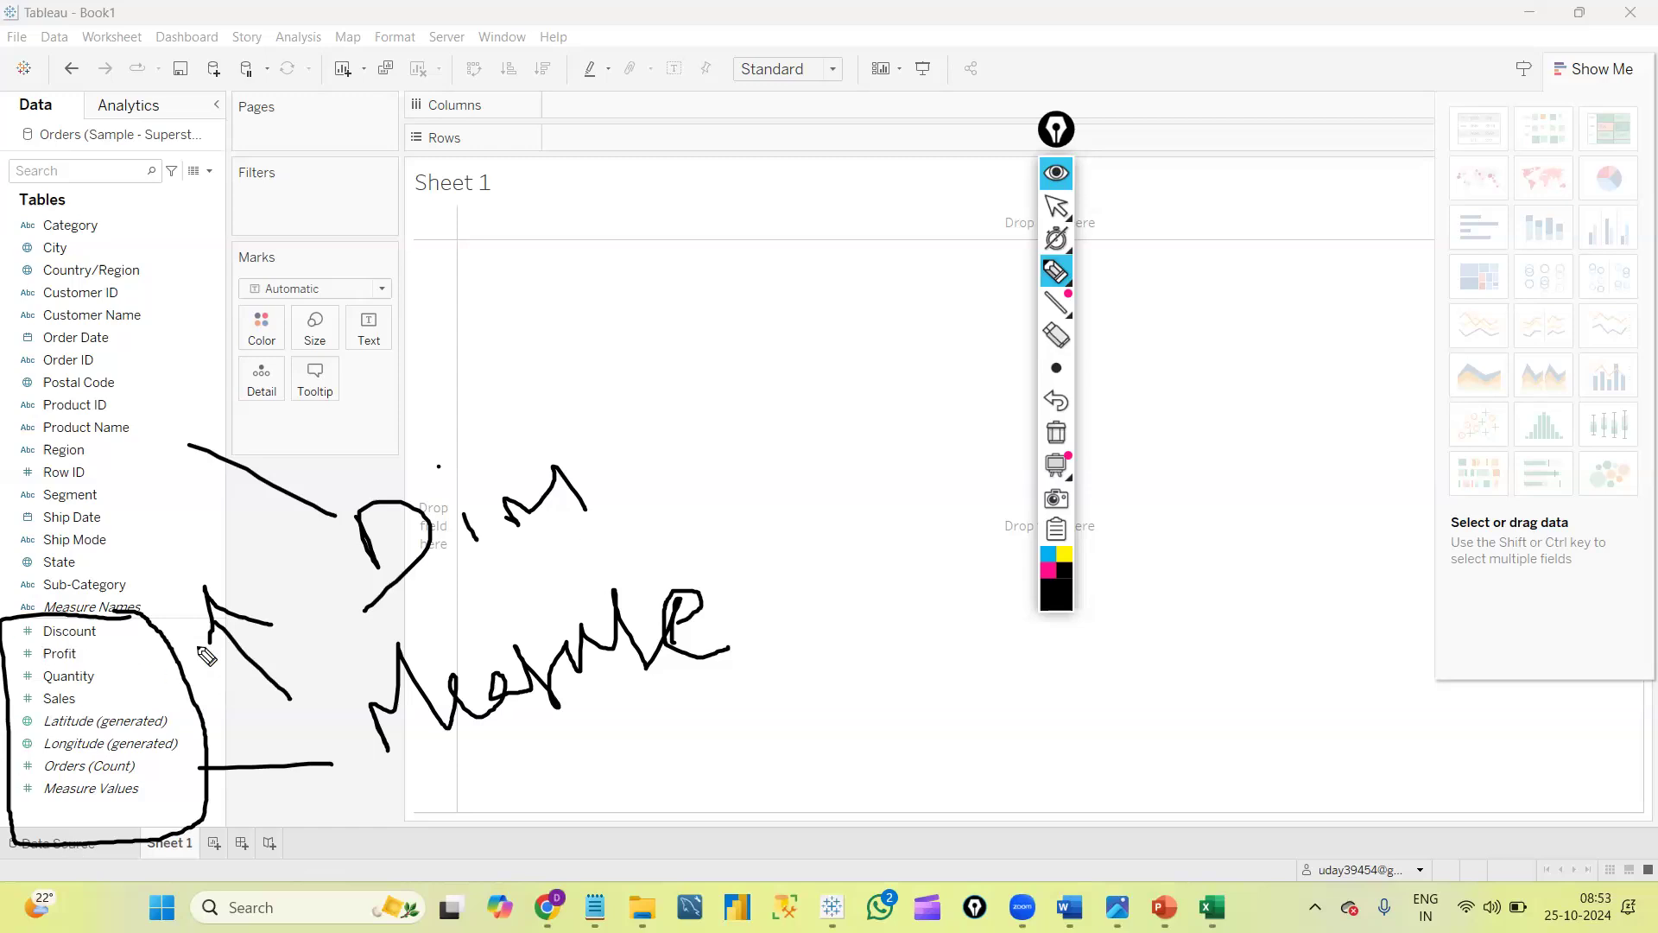
{"action": "left_click", "coordinate": [1057, 432]}
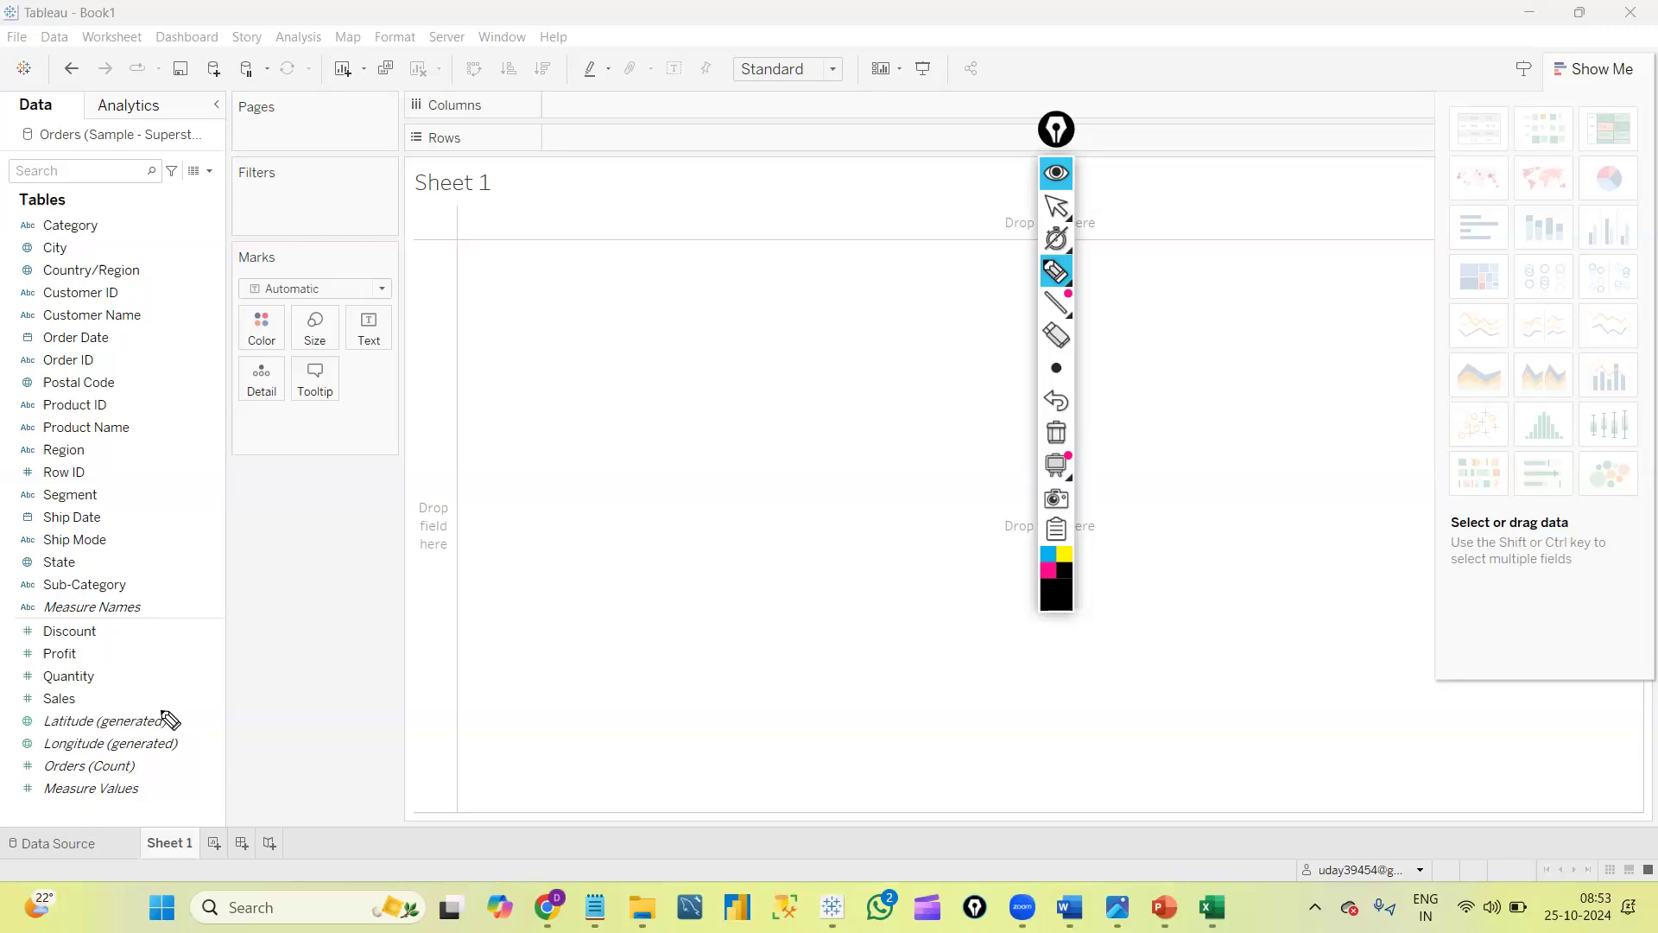
Bracket the measure fields with the label N and the fields above them with the label Dimension, and underline both labels.
{"action": "mouse_move", "coordinate": [177, 631]}
{"action": "left_mouse_down"}
{"action": "mouse_move", "coordinate": [209, 746]}
{"action": "mouse_move", "coordinate": [253, 743]}
{"action": "mouse_move", "coordinate": [246, 849]}
{"action": "left_mouse_up"}
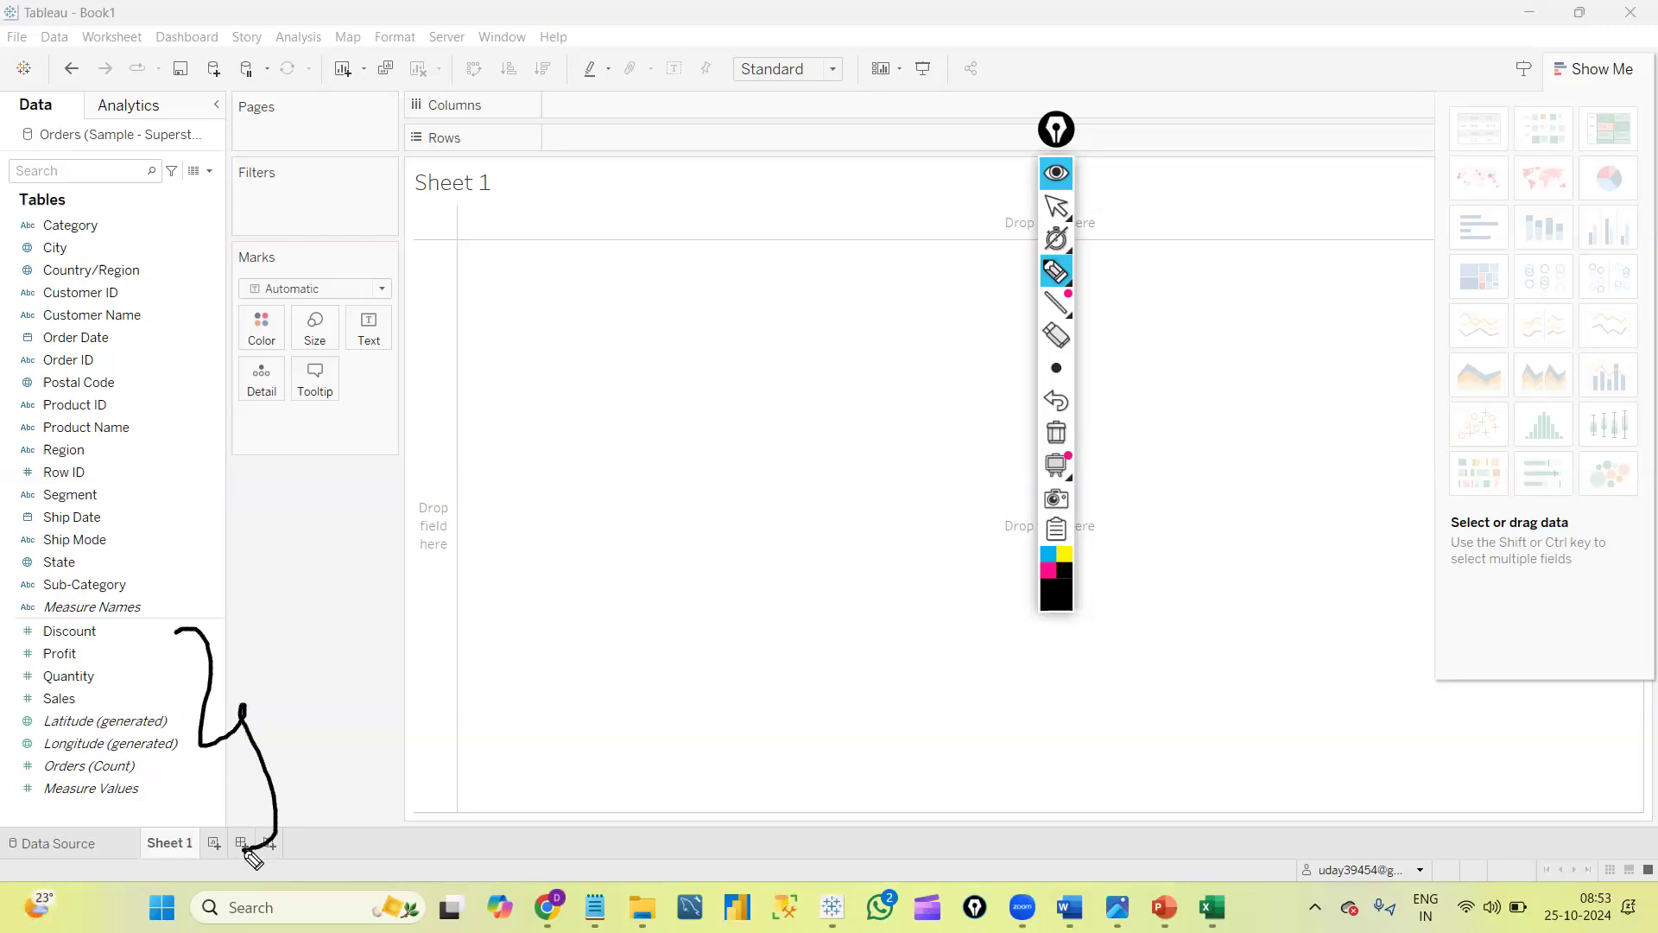
{"action": "mouse_move", "coordinate": [194, 705]}
{"action": "left_mouse_down"}
{"action": "mouse_move", "coordinate": [363, 677]}
{"action": "mouse_move", "coordinate": [336, 657]}
{"action": "mouse_move", "coordinate": [376, 662]}
{"action": "mouse_move", "coordinate": [368, 727]}
{"action": "mouse_move", "coordinate": [410, 657]}
{"action": "mouse_move", "coordinate": [421, 691]}
{"action": "mouse_move", "coordinate": [438, 628]}
{"action": "left_mouse_up"}
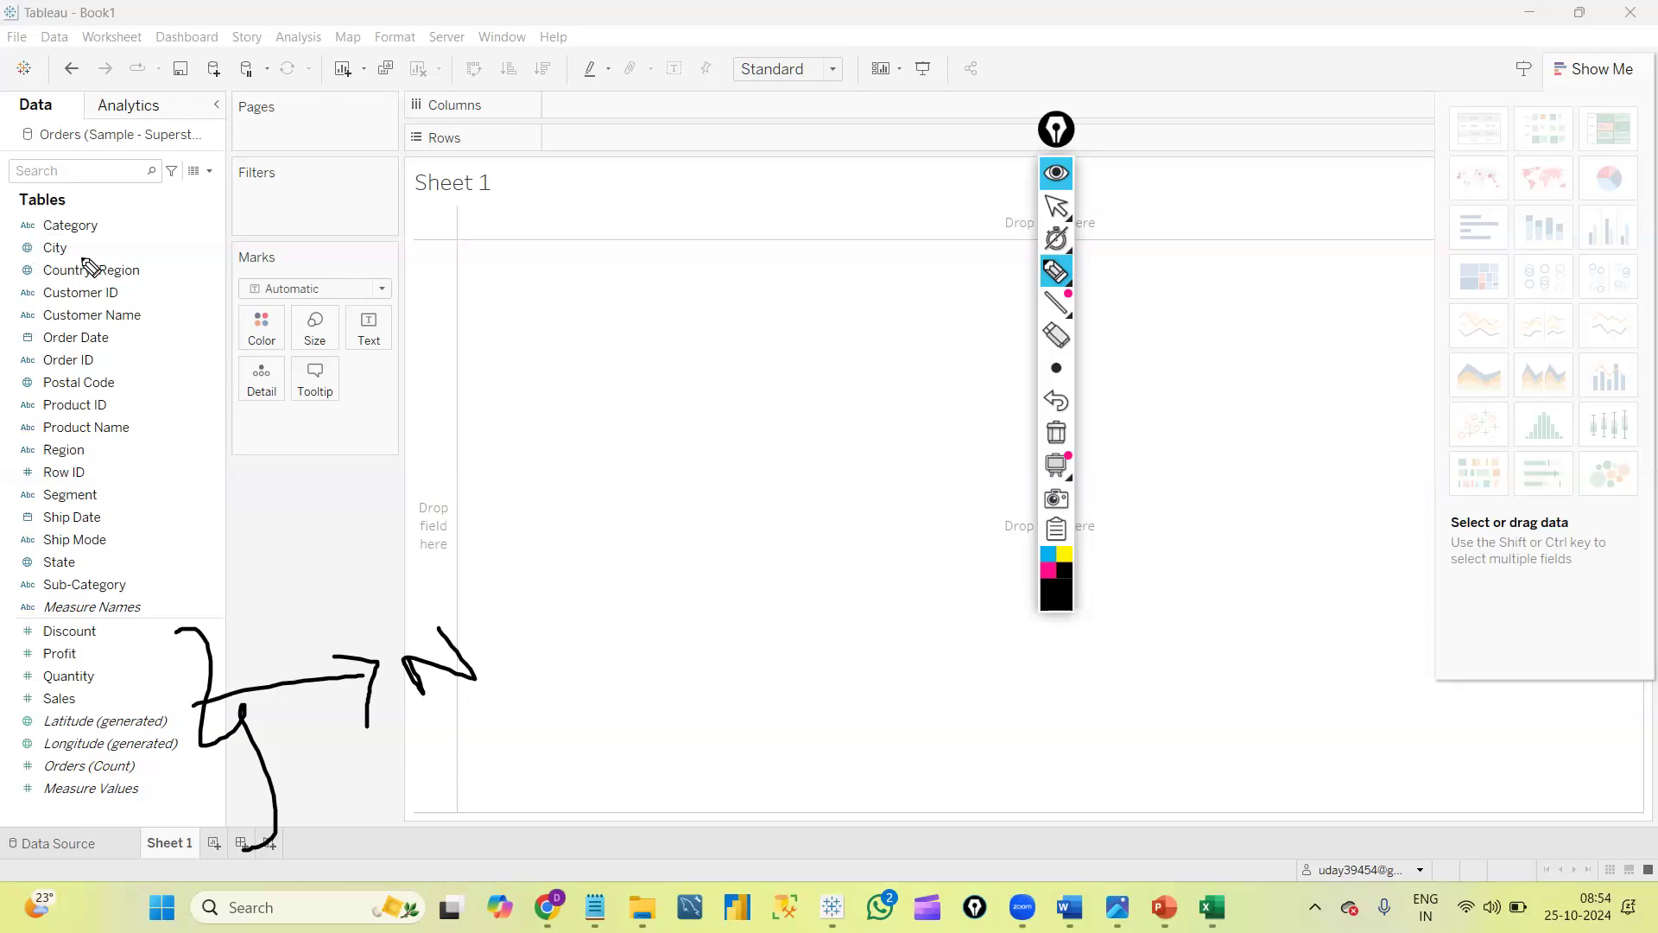
{"action": "mouse_move", "coordinate": [161, 209]}
{"action": "left_mouse_down"}
{"action": "mouse_move", "coordinate": [197, 371]}
{"action": "mouse_move", "coordinate": [243, 475]}
{"action": "mouse_move", "coordinate": [168, 591]}
{"action": "left_mouse_up"}
{"action": "mouse_move", "coordinate": [273, 510]}
{"action": "left_mouse_down"}
{"action": "mouse_move", "coordinate": [366, 490]}
{"action": "mouse_move", "coordinate": [385, 497]}
{"action": "mouse_move", "coordinate": [376, 523]}
{"action": "mouse_move", "coordinate": [453, 482]}
{"action": "mouse_move", "coordinate": [499, 400]}
{"action": "mouse_move", "coordinate": [592, 414]}
{"action": "mouse_move", "coordinate": [667, 376]}
{"action": "mouse_move", "coordinate": [696, 408]}
{"action": "mouse_move", "coordinate": [790, 380]}
{"action": "mouse_move", "coordinate": [902, 296]}
{"action": "mouse_move", "coordinate": [917, 318]}
{"action": "left_mouse_up"}
{"action": "left_click", "coordinate": [418, 450]}
{"action": "left_click", "coordinate": [489, 389]}
{"action": "left_click", "coordinate": [741, 306]}
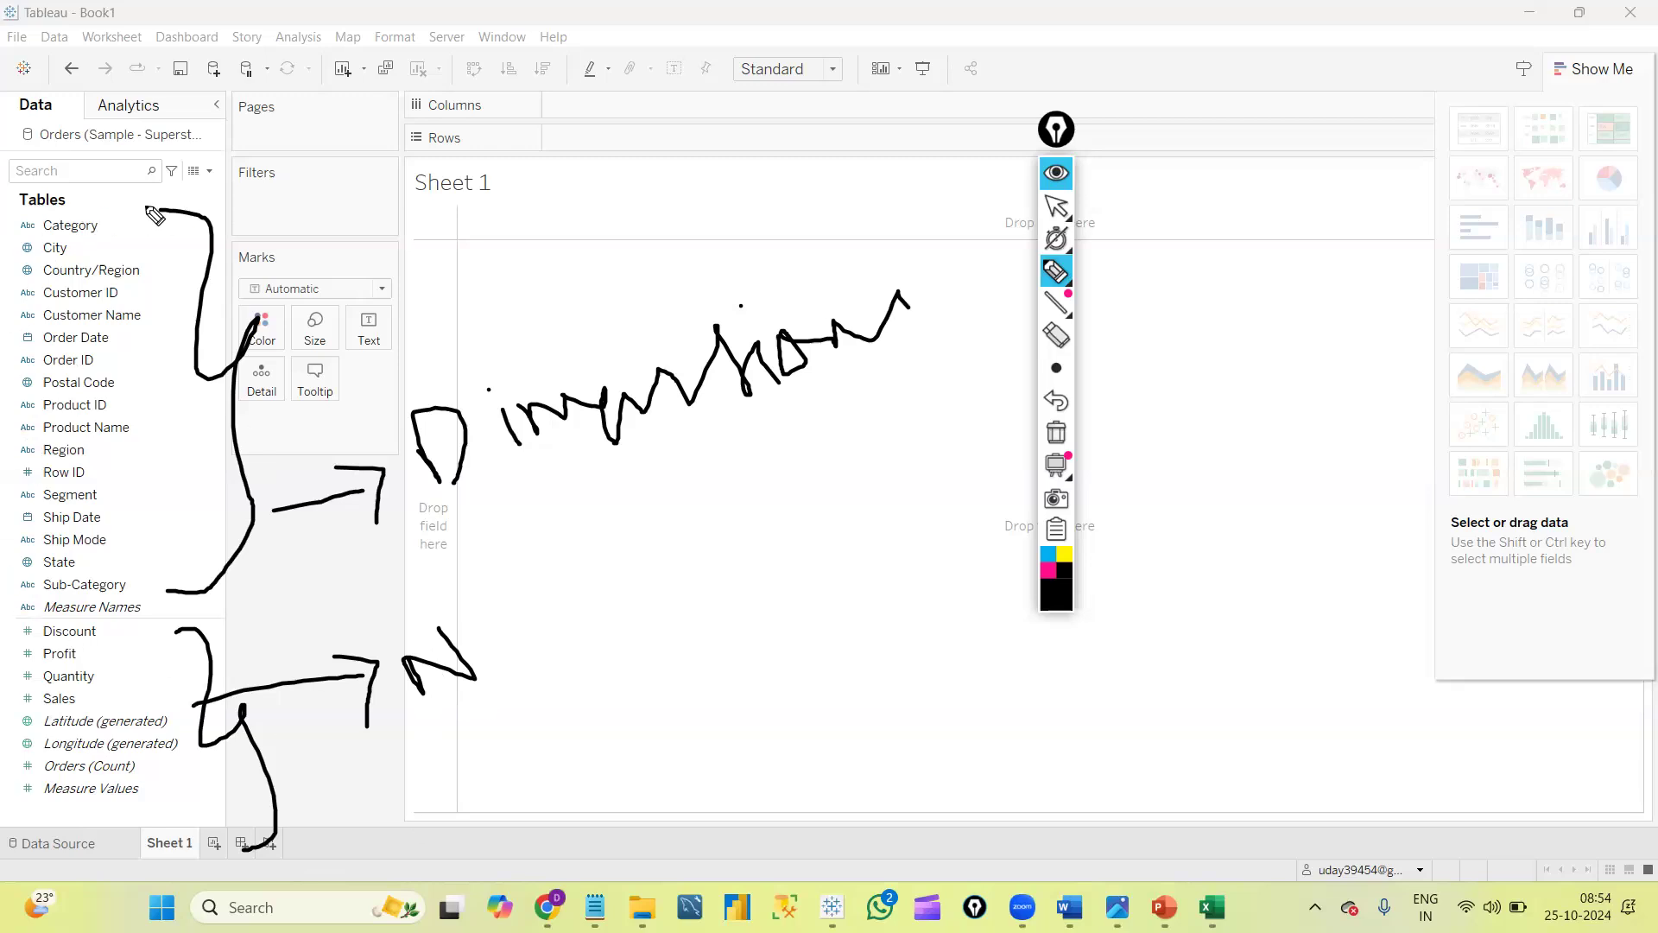
{"action": "left_click_drag", "start_coordinate": [535, 486], "coordinate": [600, 479]}
{"action": "left_click_drag", "start_coordinate": [396, 766], "coordinate": [466, 722]}
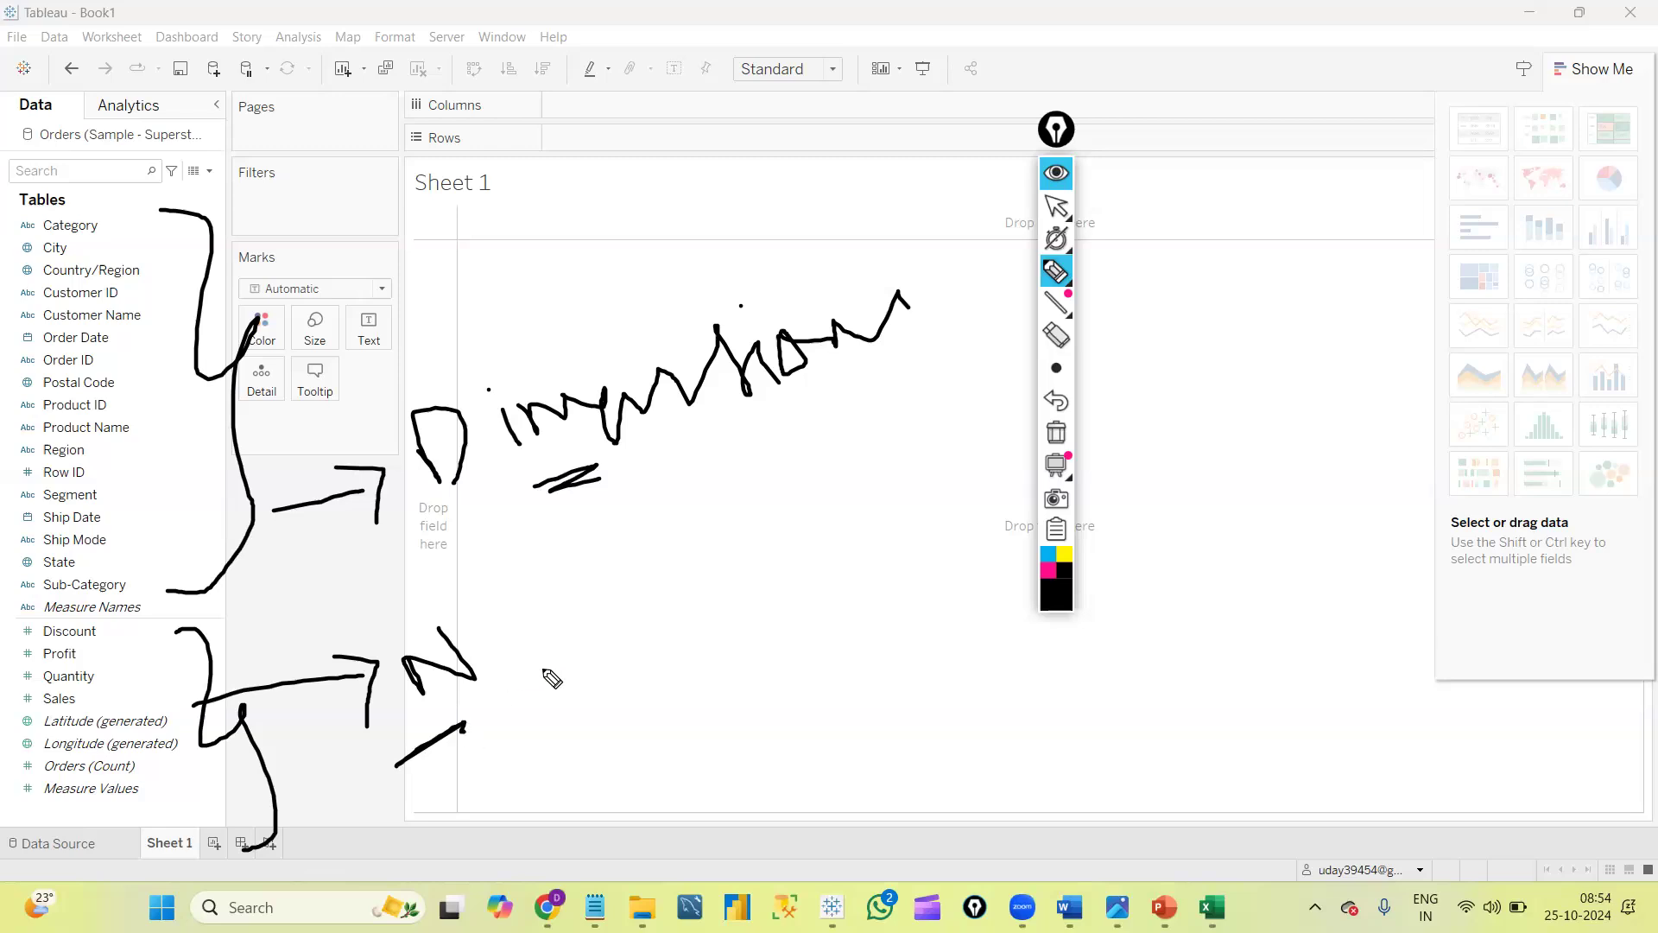
Draw an arrow from the N label and handwrite a calculation note beside it.
{"action": "mouse_move", "coordinate": [544, 668]}
{"action": "left_mouse_down"}
{"action": "mouse_move", "coordinate": [624, 648]}
{"action": "mouse_move", "coordinate": [609, 704]}
{"action": "left_mouse_up"}
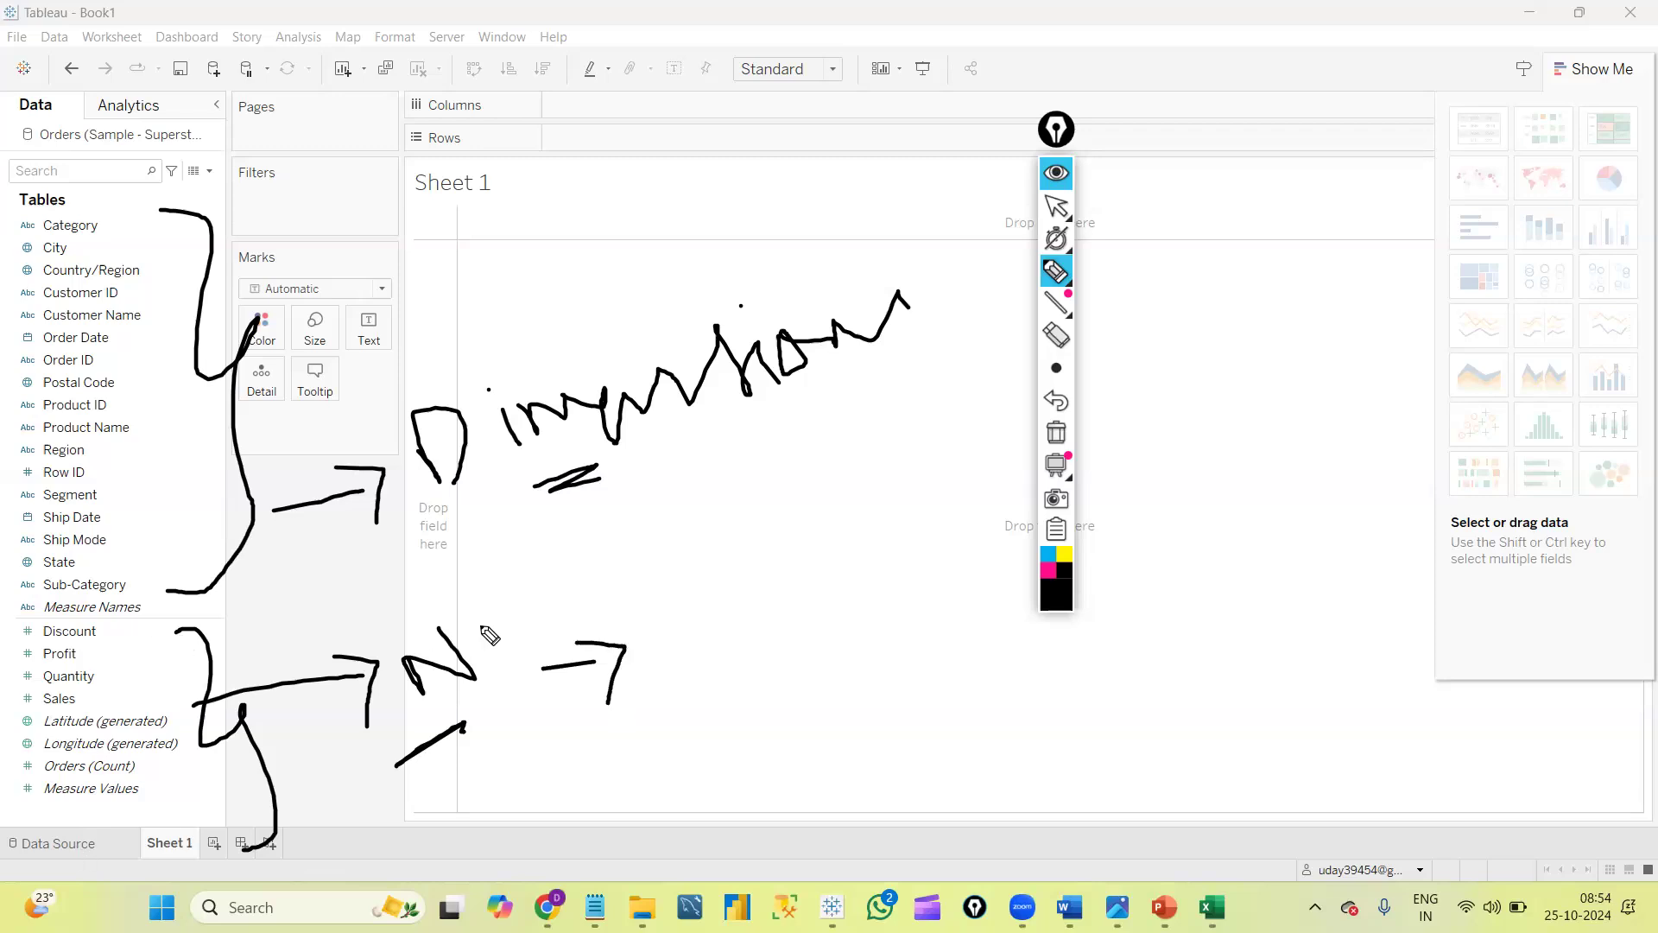
{"action": "mouse_move", "coordinate": [692, 583]}
{"action": "left_mouse_down"}
{"action": "mouse_move", "coordinate": [785, 629]}
{"action": "mouse_move", "coordinate": [866, 615]}
{"action": "left_mouse_up"}
{"action": "left_click_drag", "start_coordinate": [891, 492], "coordinate": [947, 590]}
{"action": "mouse_move", "coordinate": [1001, 540]}
{"action": "left_mouse_down"}
{"action": "mouse_move", "coordinate": [1024, 566]}
{"action": "mouse_move", "coordinate": [1034, 523]}
{"action": "left_mouse_up"}
{"action": "left_click_drag", "start_coordinate": [1140, 407], "coordinate": [1128, 575]}
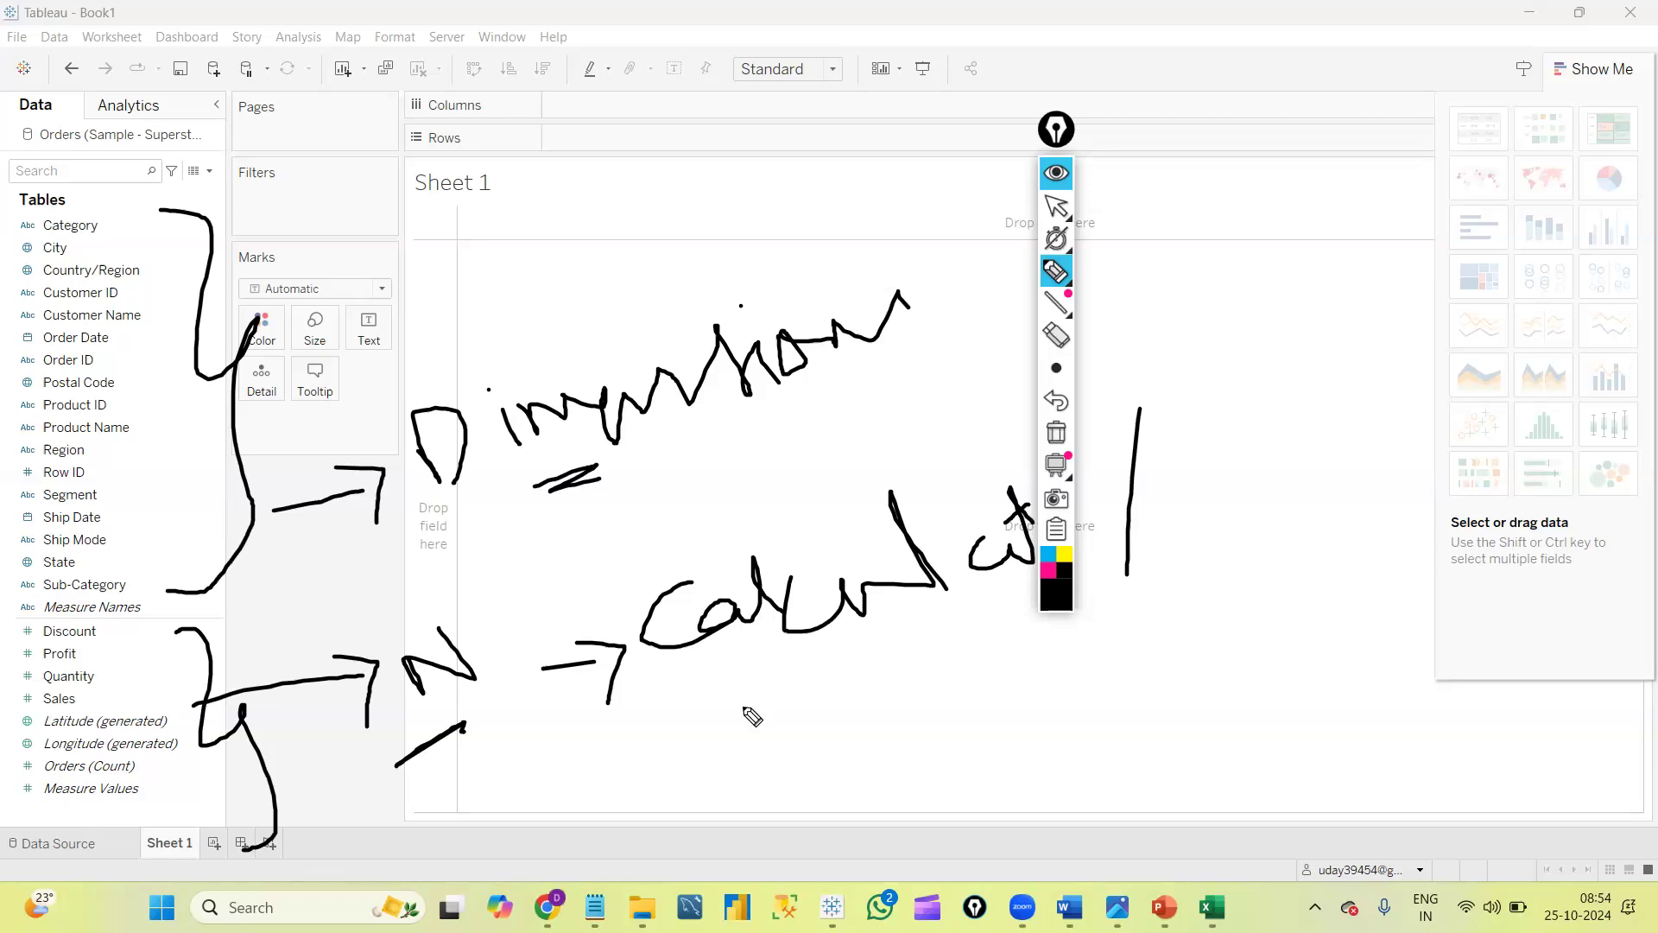
Write "Agg" below the calculation note with an arrow to "Sum", and add a tick above the calculation note.
{"action": "left_click_drag", "start_coordinate": [734, 702], "coordinate": [831, 749]}
{"action": "mouse_move", "coordinate": [727, 752]}
{"action": "left_mouse_down"}
{"action": "mouse_move", "coordinate": [813, 704]}
{"action": "mouse_move", "coordinate": [833, 750]}
{"action": "left_mouse_up"}
{"action": "left_click", "coordinate": [857, 696]}
{"action": "mouse_move", "coordinate": [907, 701]}
{"action": "left_mouse_down"}
{"action": "mouse_move", "coordinate": [936, 715]}
{"action": "mouse_move", "coordinate": [955, 821]}
{"action": "mouse_move", "coordinate": [973, 709]}
{"action": "mouse_move", "coordinate": [950, 829]}
{"action": "left_mouse_up"}
{"action": "mouse_move", "coordinate": [757, 526]}
{"action": "left_mouse_down"}
{"action": "mouse_move", "coordinate": [798, 519]}
{"action": "mouse_move", "coordinate": [800, 482]}
{"action": "left_mouse_up"}
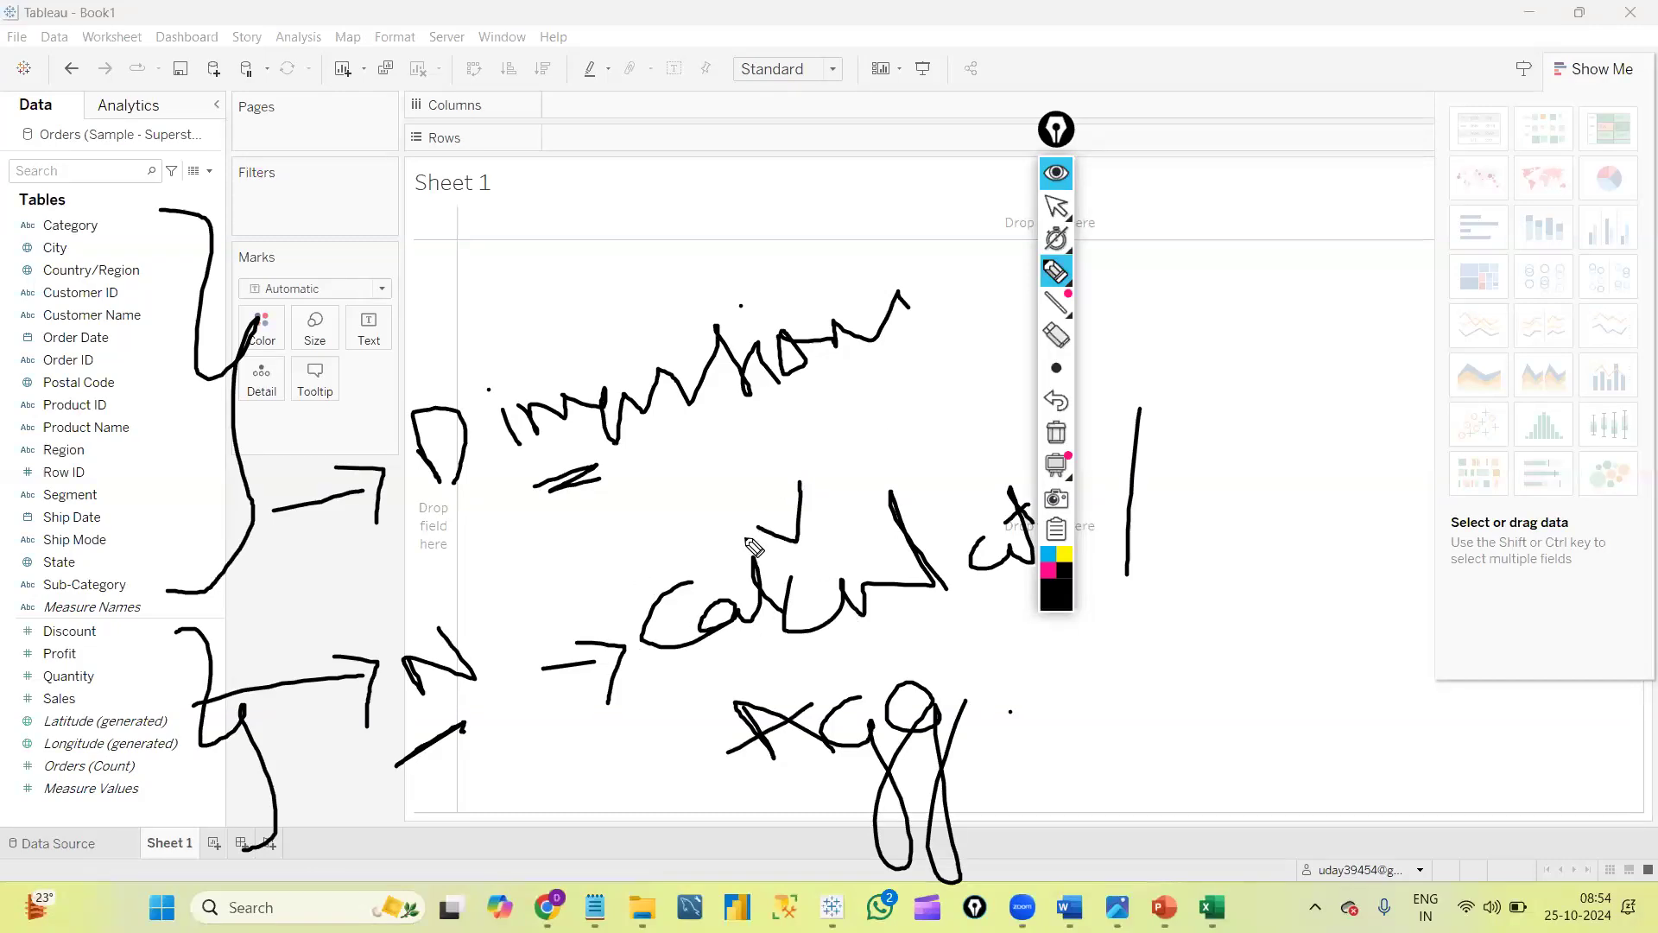
{"action": "left_click_drag", "start_coordinate": [992, 711], "coordinate": [1080, 692]}
{"action": "left_click_drag", "start_coordinate": [1105, 741], "coordinate": [1104, 741]}
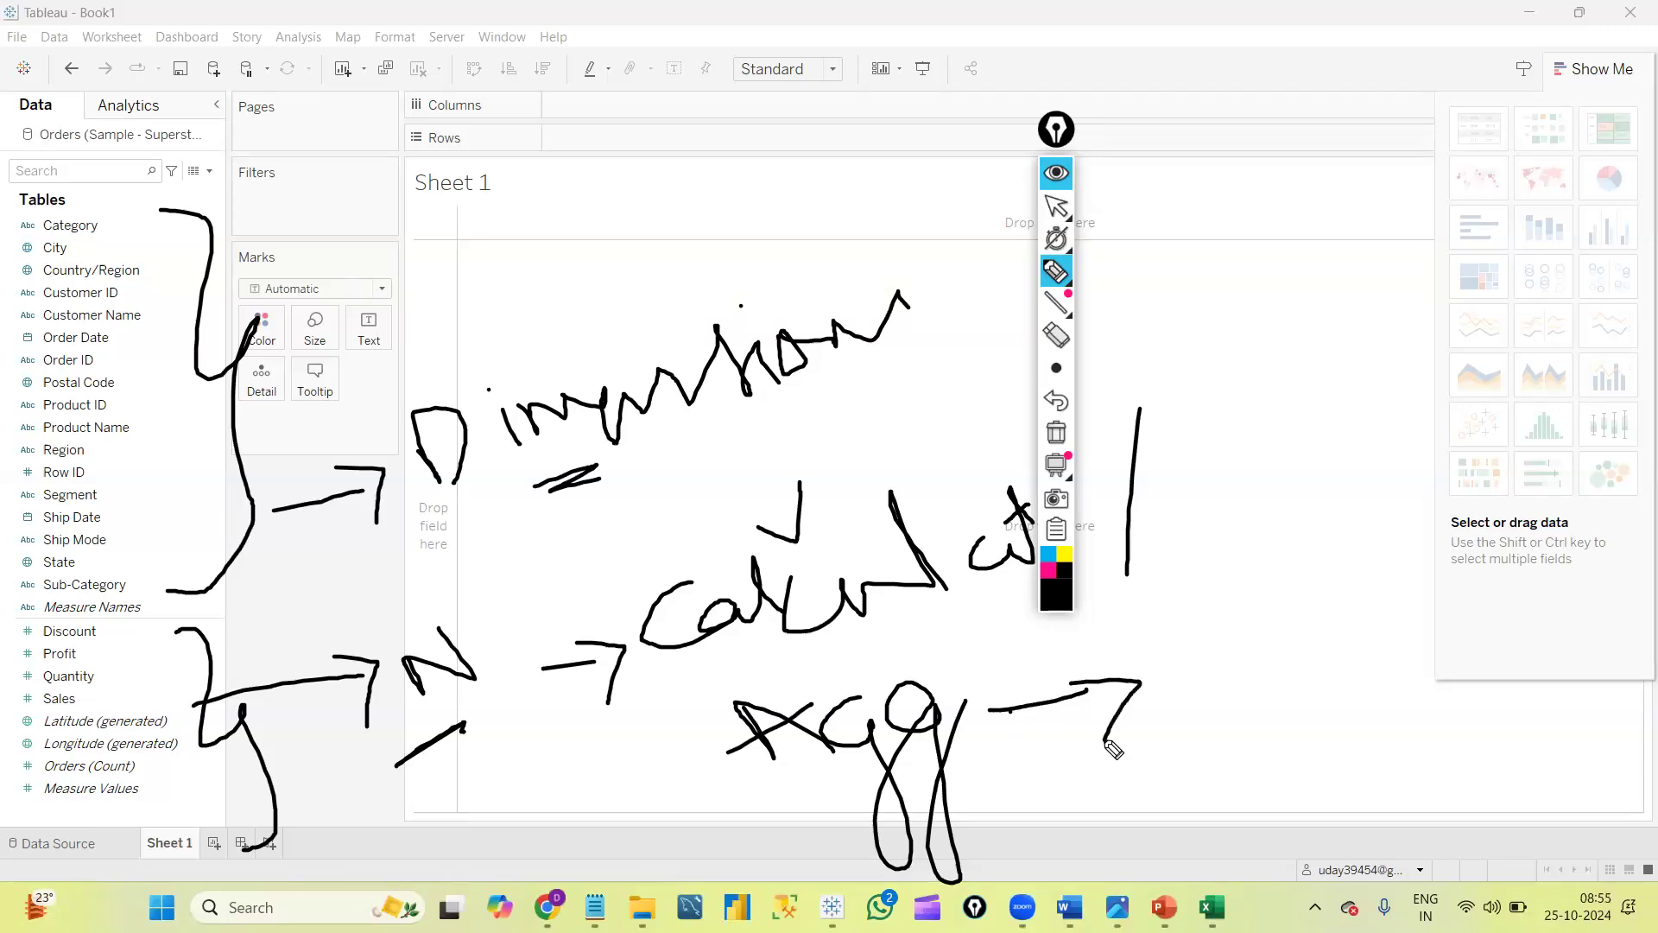
{"action": "mouse_move", "coordinate": [1254, 572]}
{"action": "left_mouse_down"}
{"action": "mouse_move", "coordinate": [1245, 618]}
{"action": "mouse_move", "coordinate": [1200, 640]}
{"action": "mouse_move", "coordinate": [1250, 600]}
{"action": "mouse_move", "coordinate": [1262, 635]}
{"action": "mouse_move", "coordinate": [1275, 617]}
{"action": "mouse_move", "coordinate": [1288, 634]}
{"action": "mouse_move", "coordinate": [1334, 626]}
{"action": "mouse_move", "coordinate": [1364, 592]}
{"action": "mouse_move", "coordinate": [1388, 619]}
{"action": "left_mouse_up"}
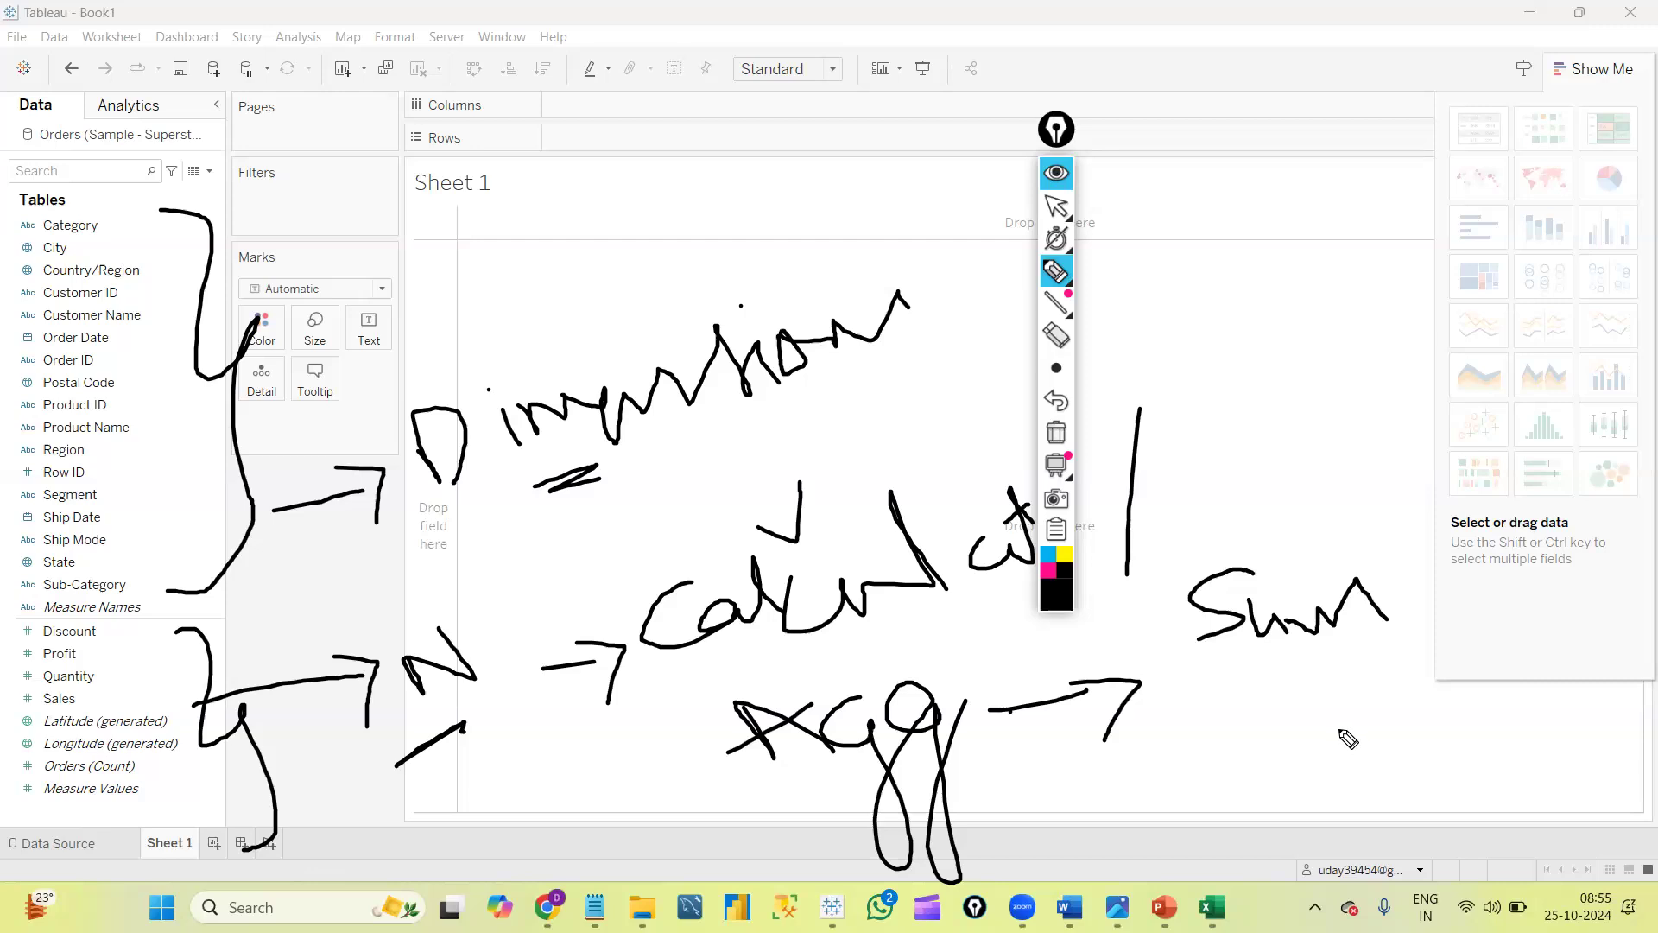
{"action": "left_click", "coordinate": [1327, 801]}
Draw frames around the N label and the calculation and aggregation notes, and clear all annotations.
{"action": "mouse_move", "coordinate": [618, 598]}
{"action": "left_mouse_down"}
{"action": "mouse_move", "coordinate": [653, 723]}
{"action": "mouse_move", "coordinate": [805, 899]}
{"action": "left_mouse_up"}
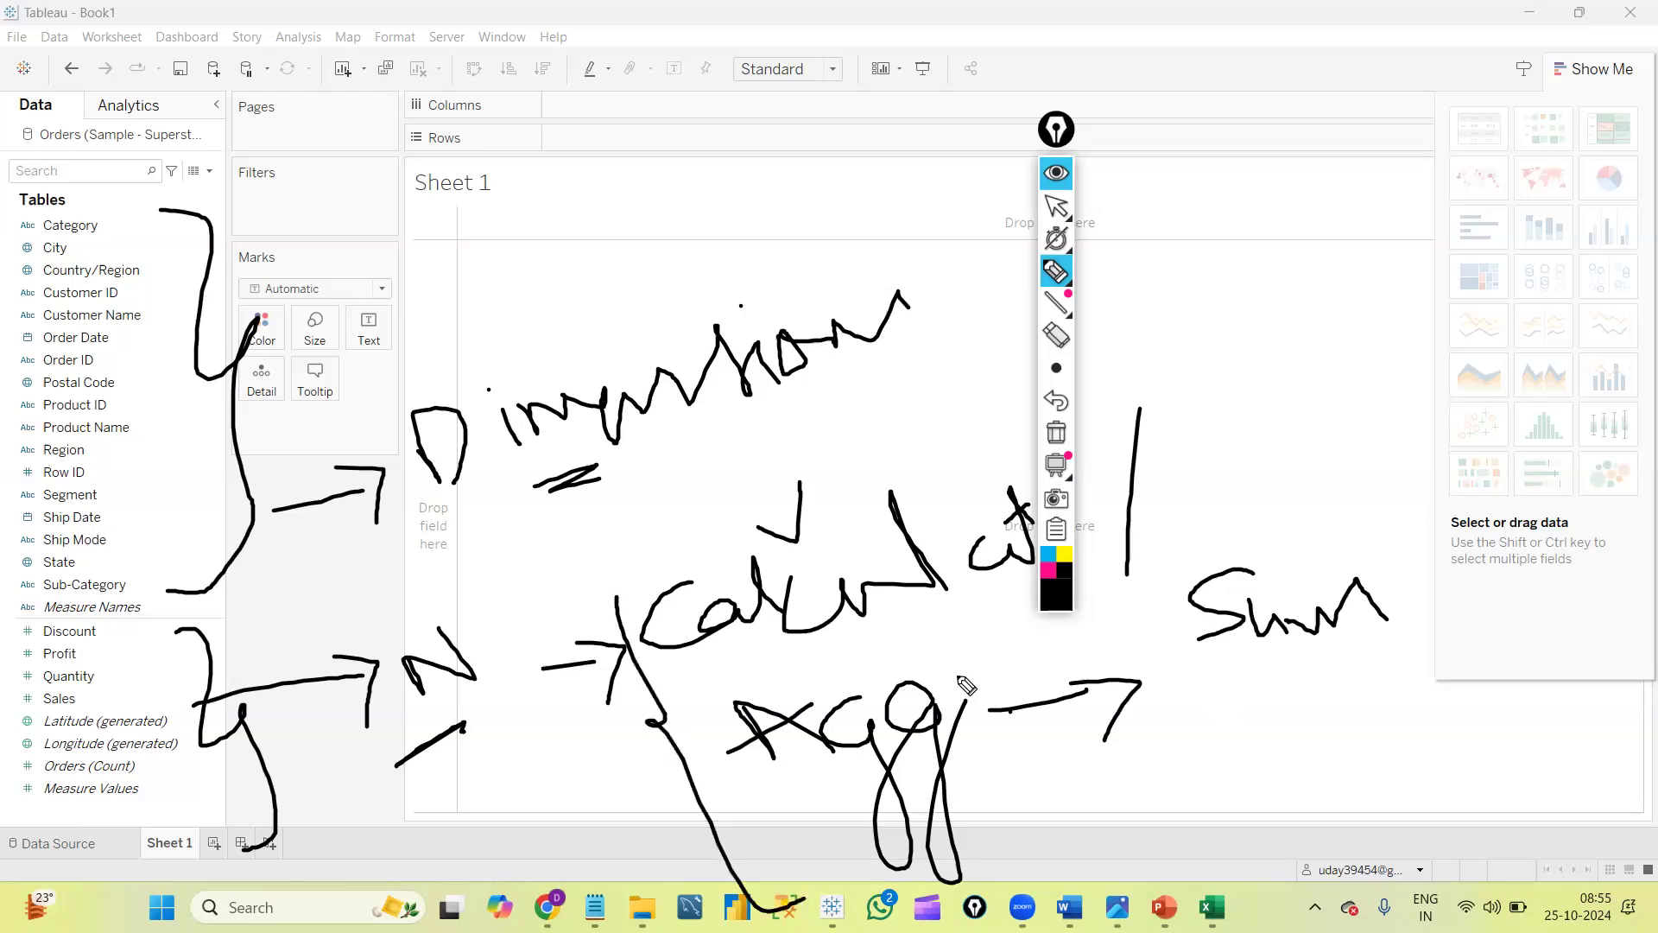
{"action": "mouse_move", "coordinate": [466, 725]}
{"action": "left_mouse_down"}
{"action": "mouse_move", "coordinate": [345, 650]}
{"action": "mouse_move", "coordinate": [393, 751]}
{"action": "mouse_move", "coordinate": [493, 739]}
{"action": "left_mouse_up"}
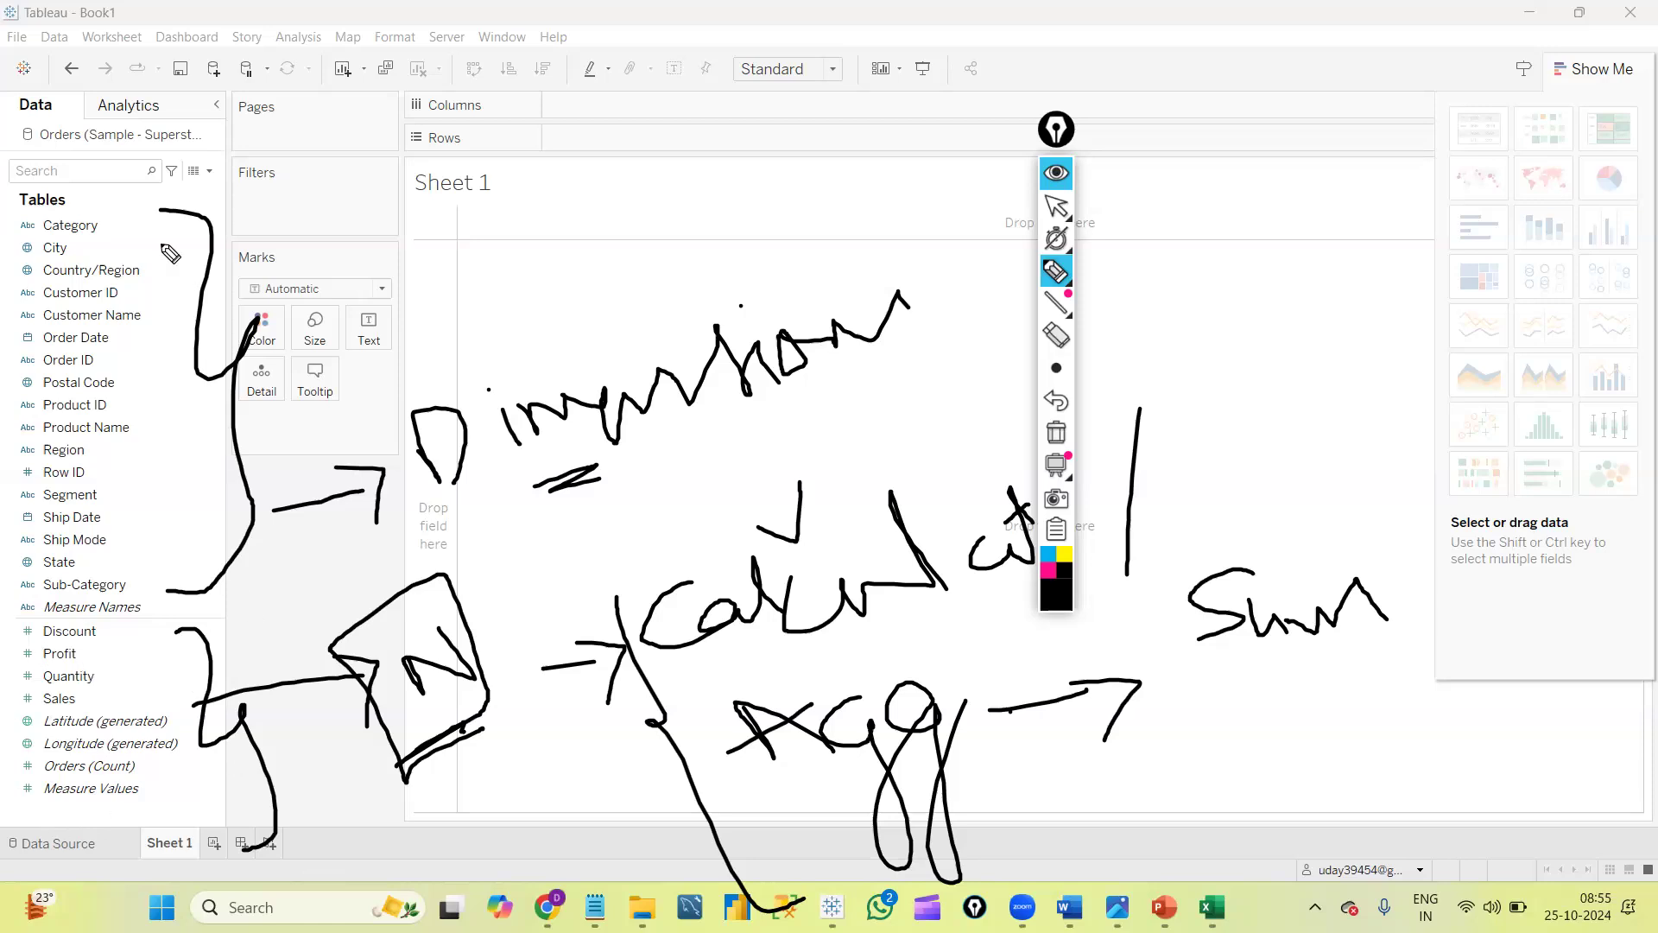
{"action": "left_click", "coordinate": [583, 554]}
{"action": "left_click_drag", "start_coordinate": [1432, 347], "coordinate": [1466, 725]}
{"action": "left_click_drag", "start_coordinate": [581, 568], "coordinate": [637, 700]}
{"action": "mouse_move", "coordinate": [1053, 804]}
{"action": "left_mouse_down"}
{"action": "mouse_move", "coordinate": [1134, 747]}
{"action": "mouse_move", "coordinate": [1441, 694]}
{"action": "left_mouse_up"}
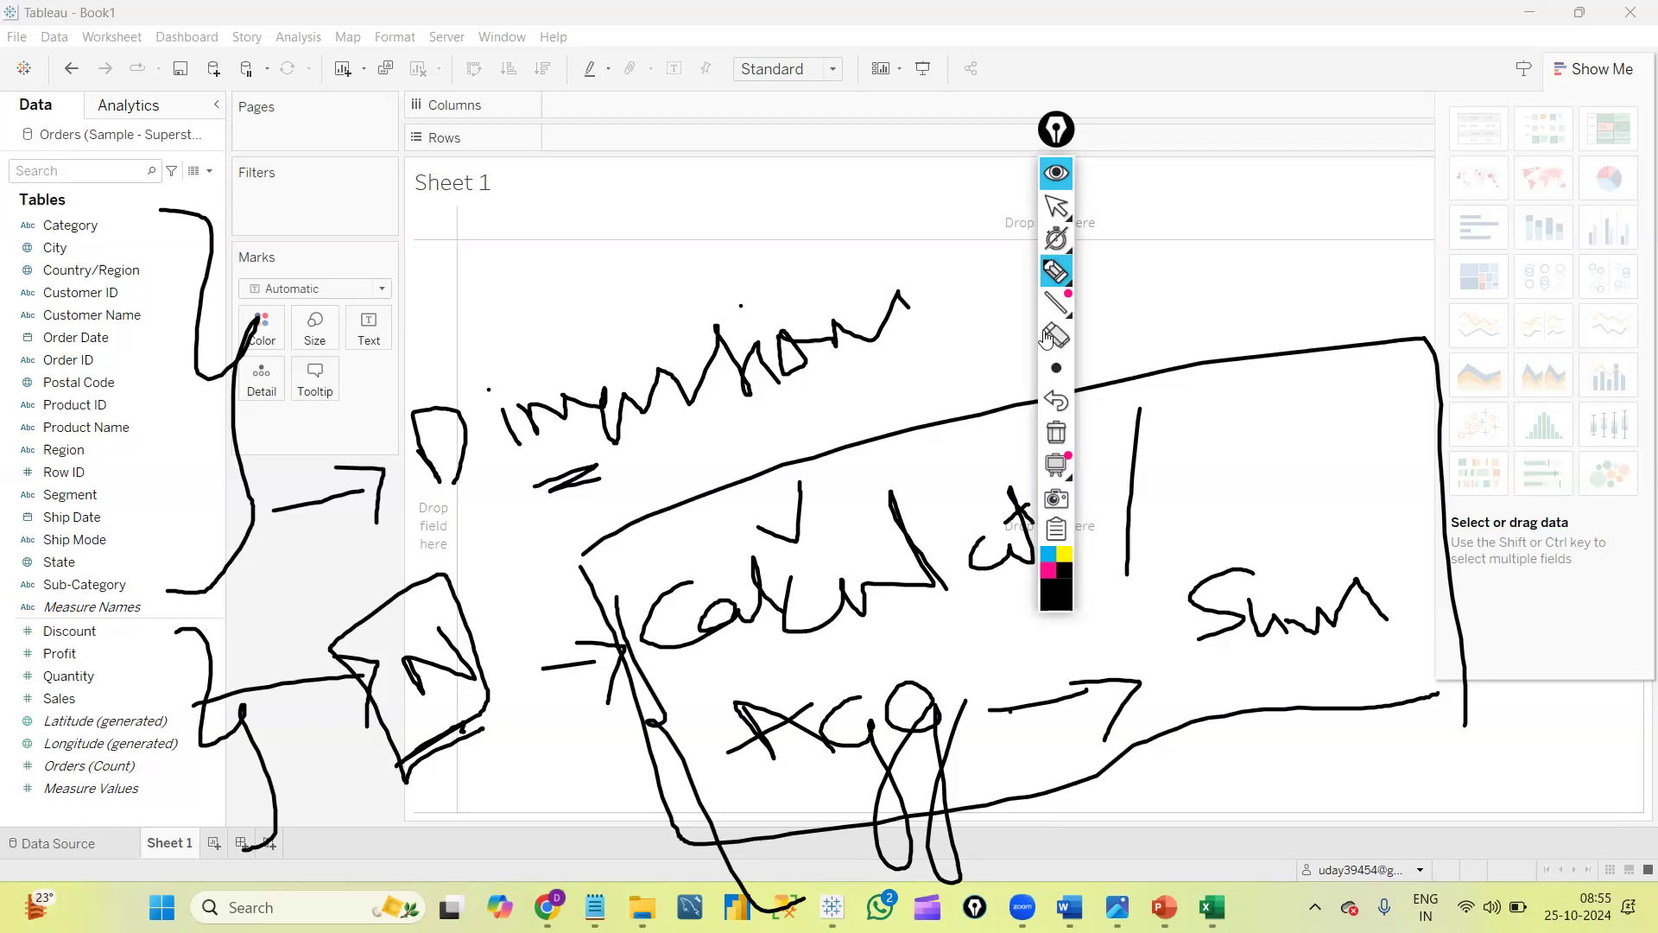
{"action": "left_click", "coordinate": [1060, 441]}
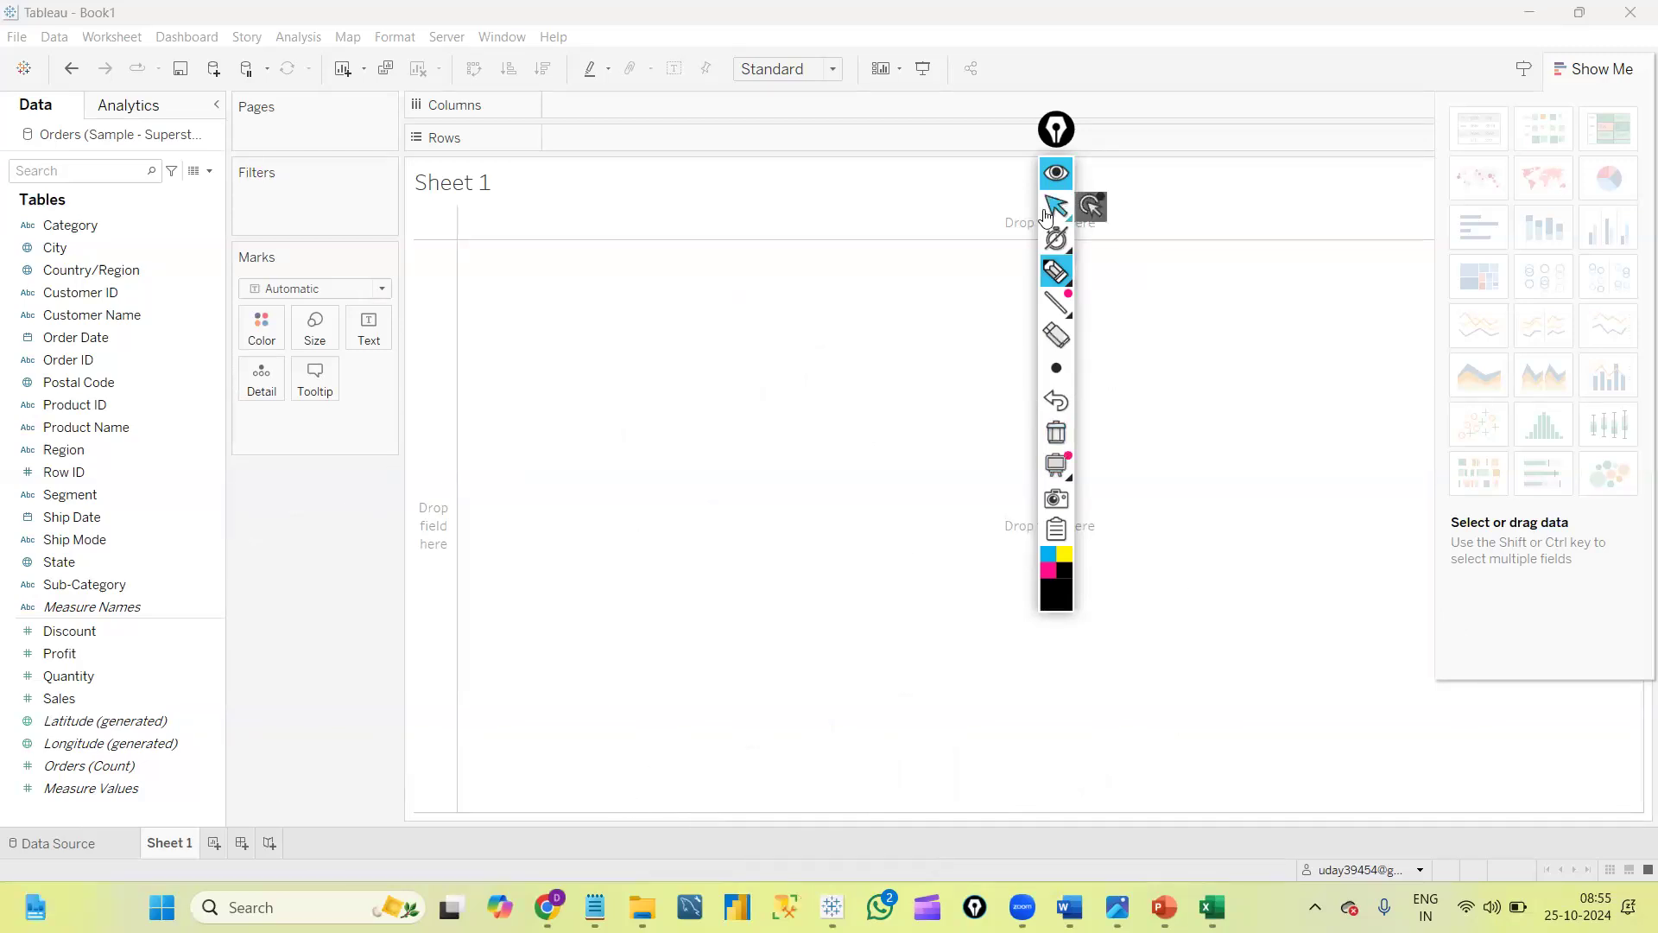
Return to the annotation pointer and examine the dimension and measure fields in the field list, from Category to Orders (Count).
{"action": "left_click", "coordinate": [1049, 209]}
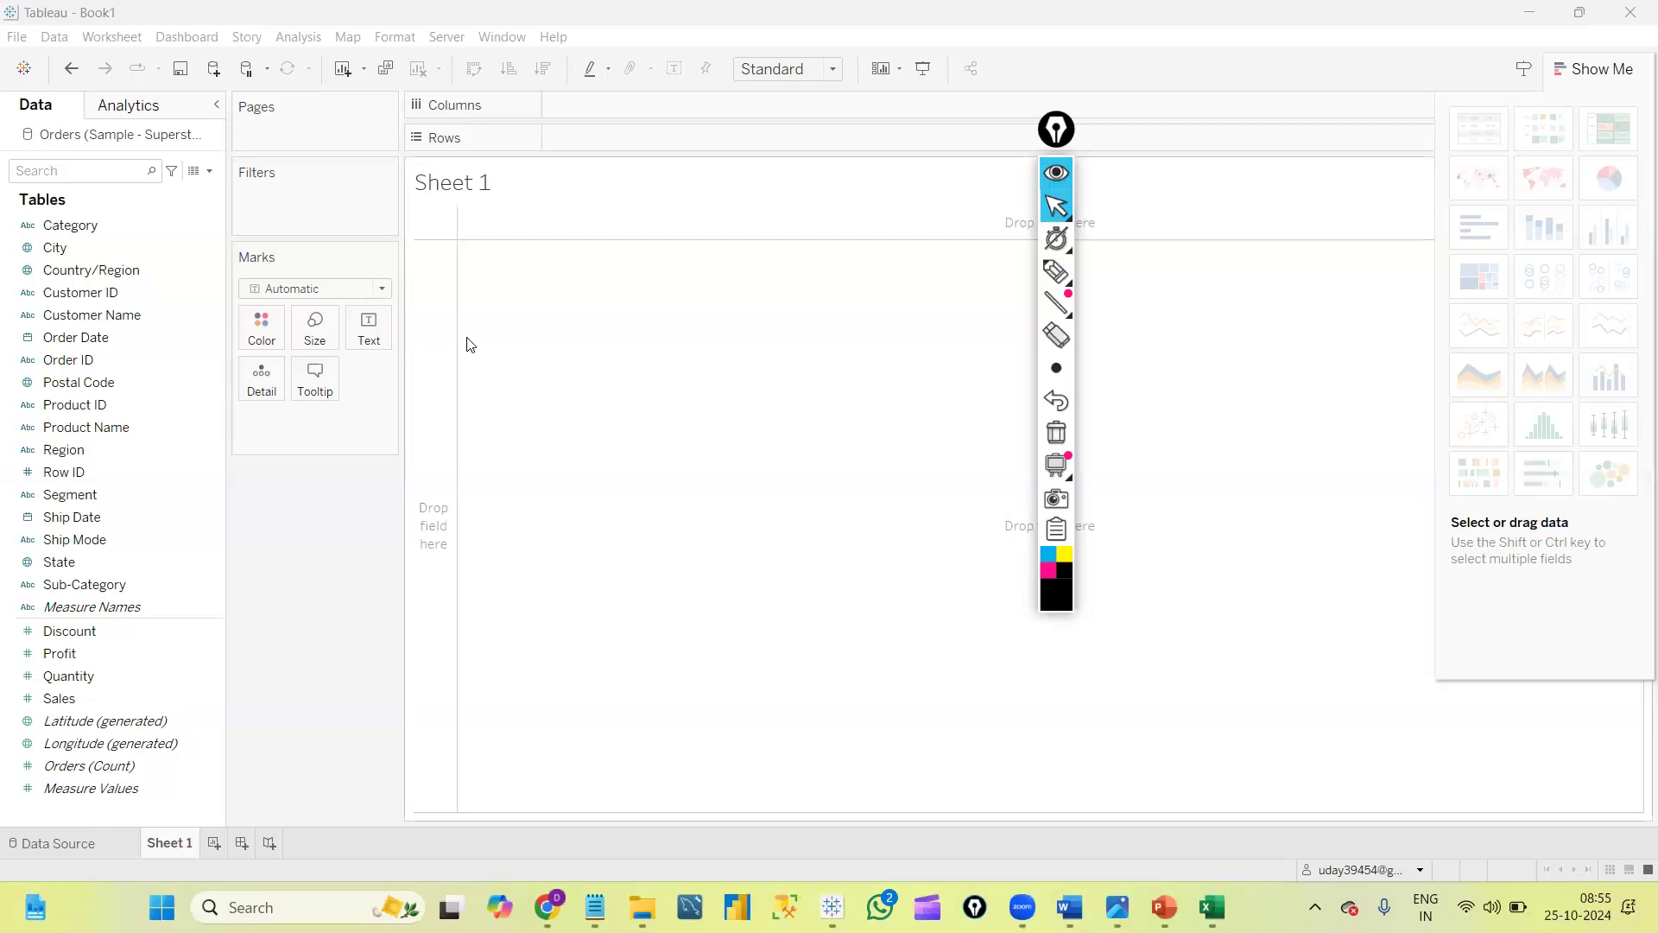
{"action": "left_click", "coordinate": [121, 691]}
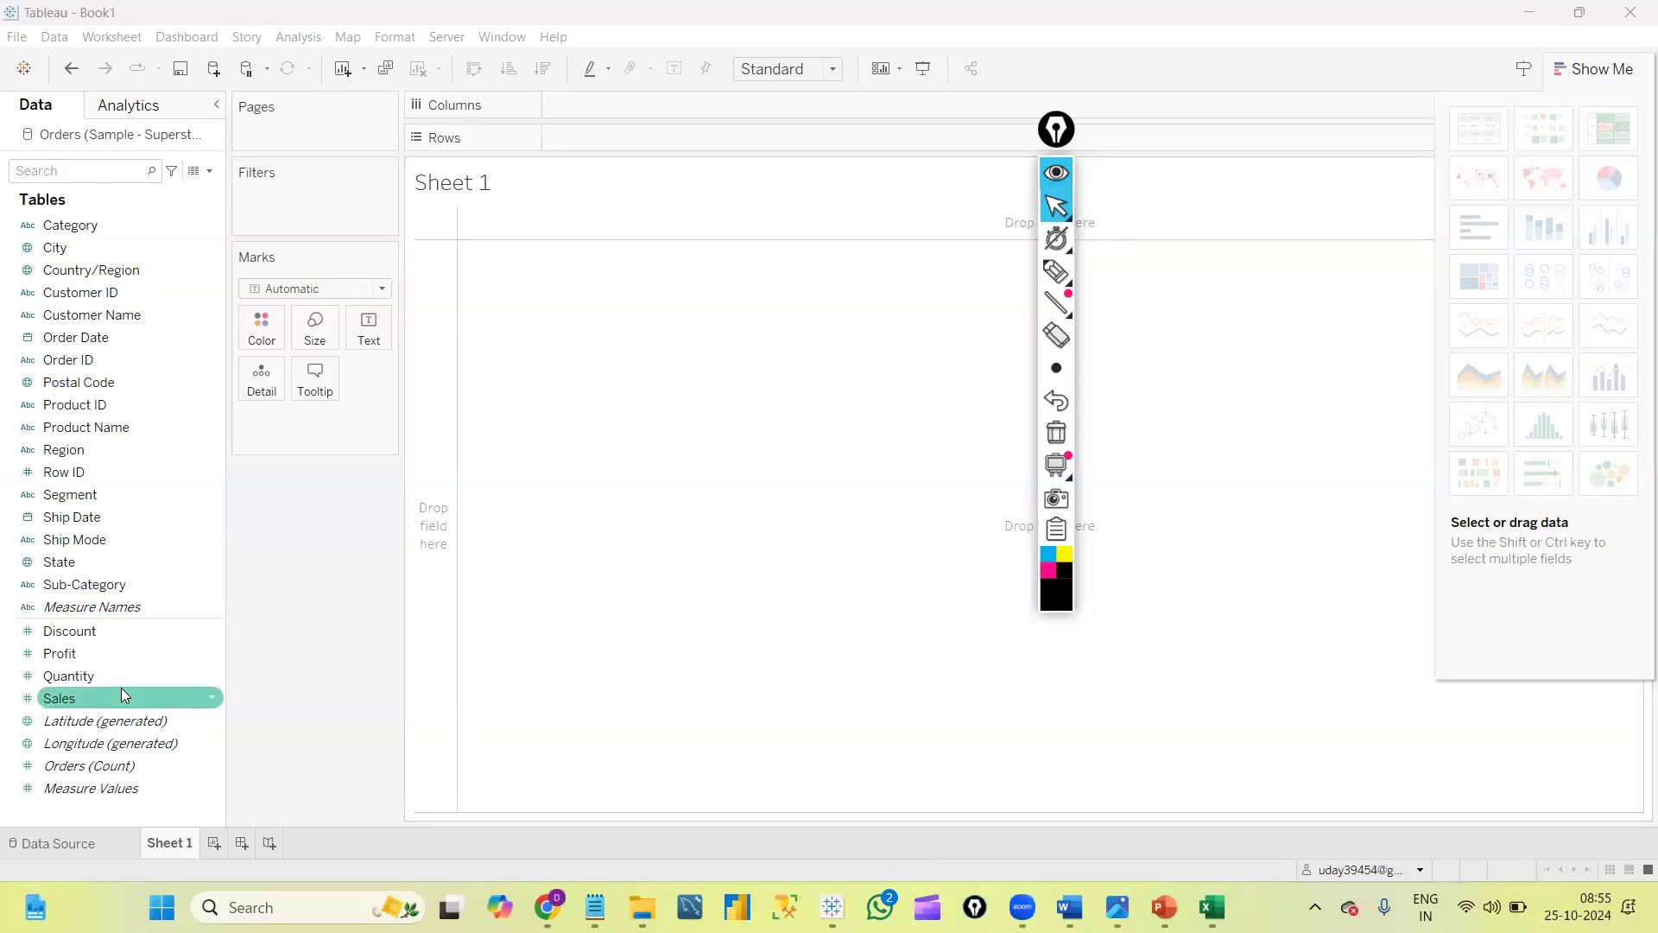
{"action": "left_click", "coordinate": [65, 226]}
{"action": "left_click", "coordinate": [70, 494]}
{"action": "left_click", "coordinate": [104, 742]}
{"action": "left_click", "coordinate": [90, 722]}
{"action": "left_click", "coordinate": [73, 292]}
{"action": "left_click", "coordinate": [82, 315]}
{"action": "left_click", "coordinate": [107, 769]}
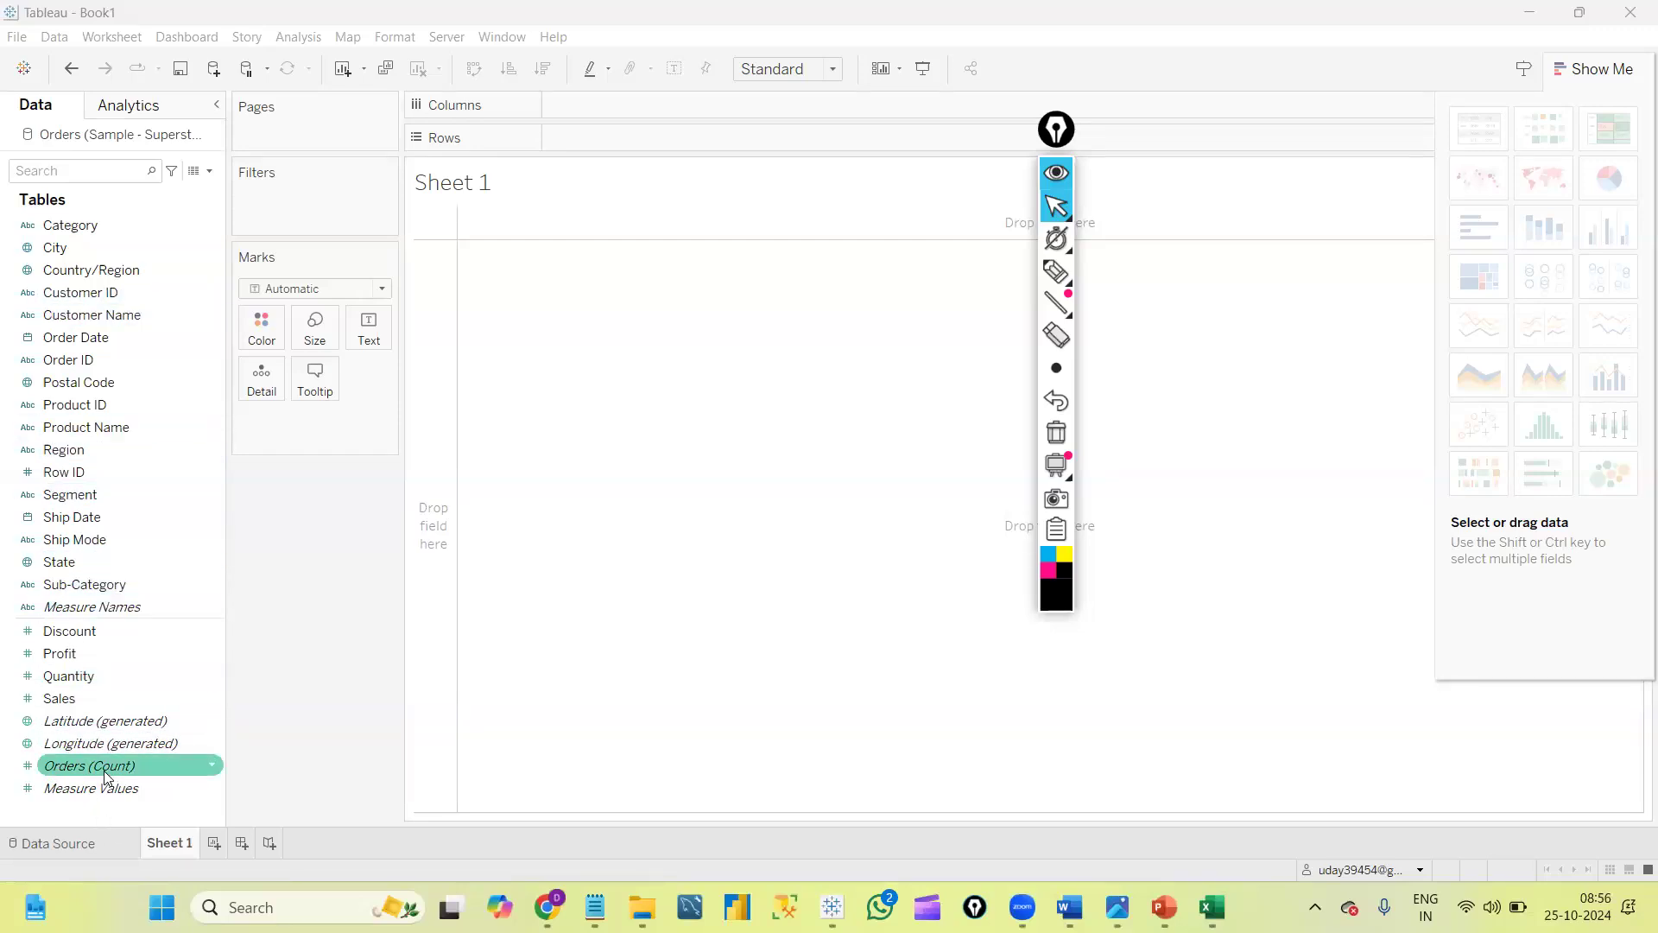
{"action": "left_click", "coordinate": [390, 312]}
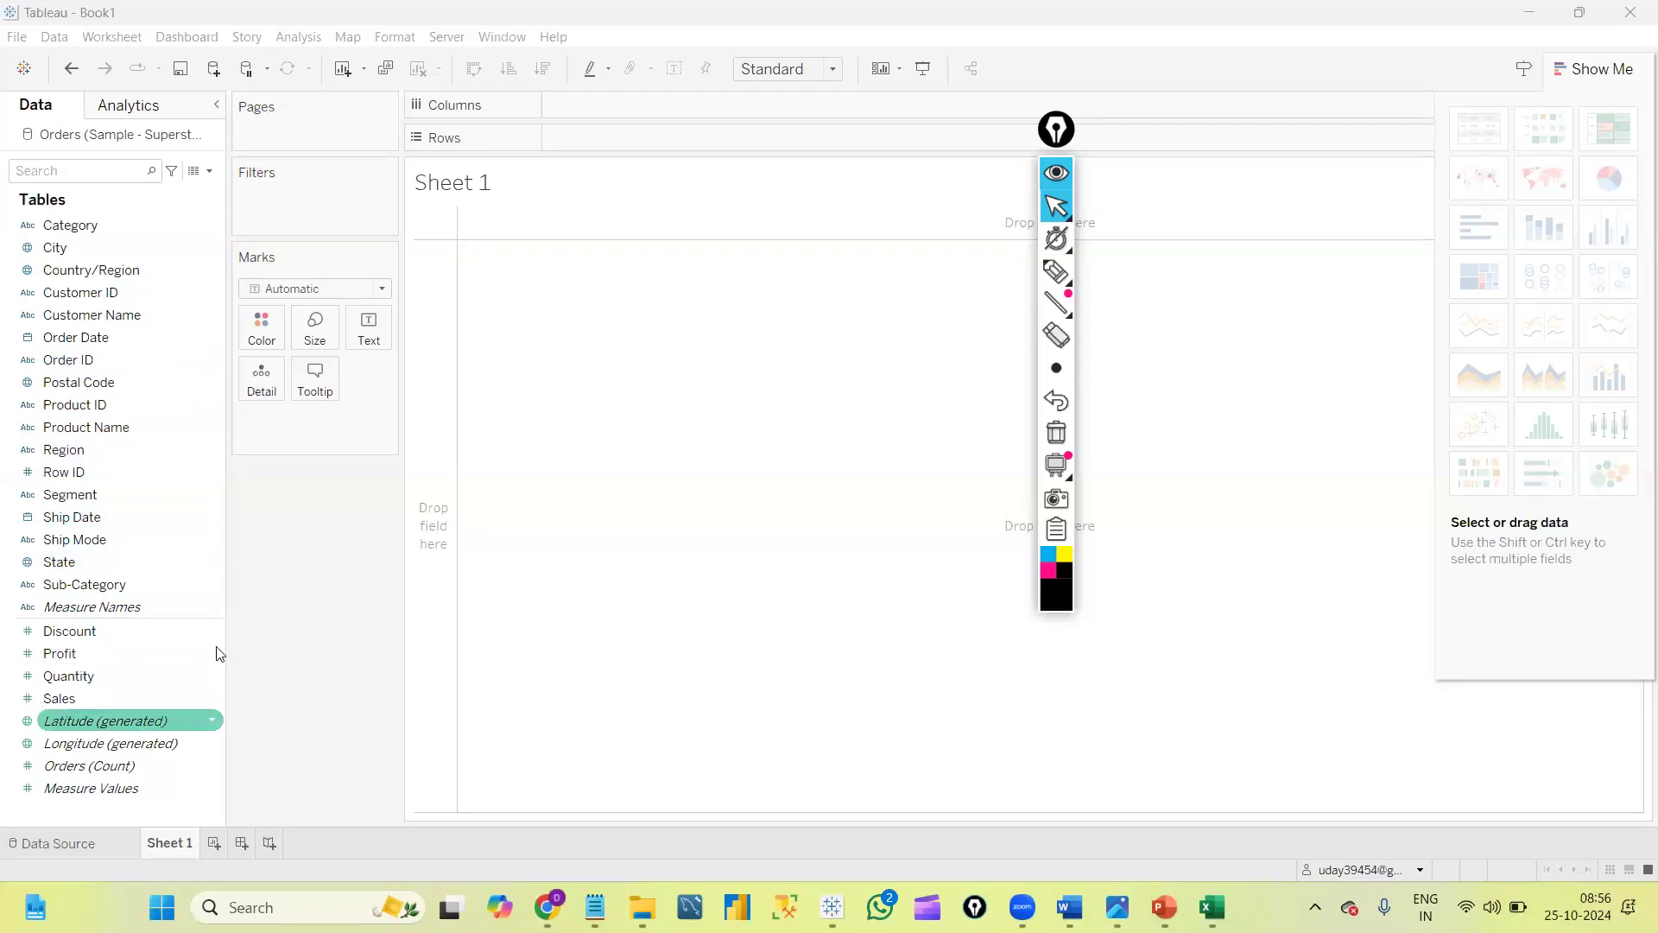
{"action": "left_click", "coordinate": [1047, 377]}
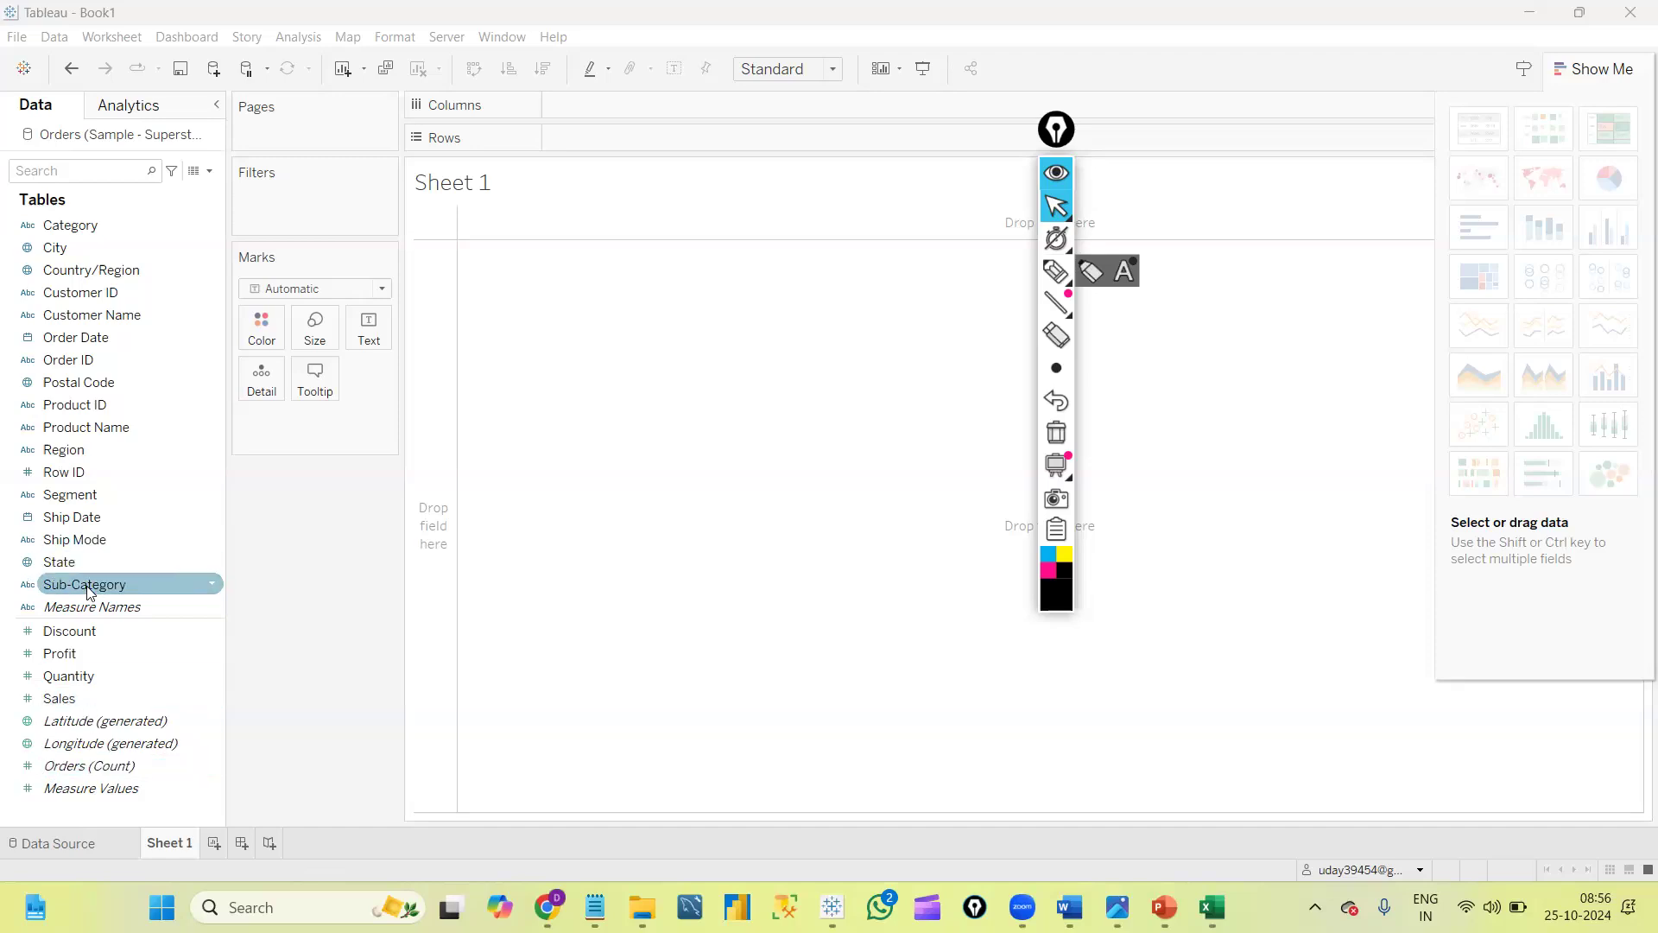
Chart Sales by Sub-Category with Sales on Columns and Sub-Category on Rows, inspect the Copiers bar, and clear the worksheet.
{"action": "mouse_move", "coordinate": [86, 591]}
{"action": "left_mouse_down"}
{"action": "mouse_move", "coordinate": [326, 544]}
{"action": "mouse_move", "coordinate": [100, 588]}
{"action": "mouse_move", "coordinate": [407, 474]}
{"action": "mouse_move", "coordinate": [665, 141]}
{"action": "mouse_move", "coordinate": [619, 154]}
{"action": "left_mouse_up"}
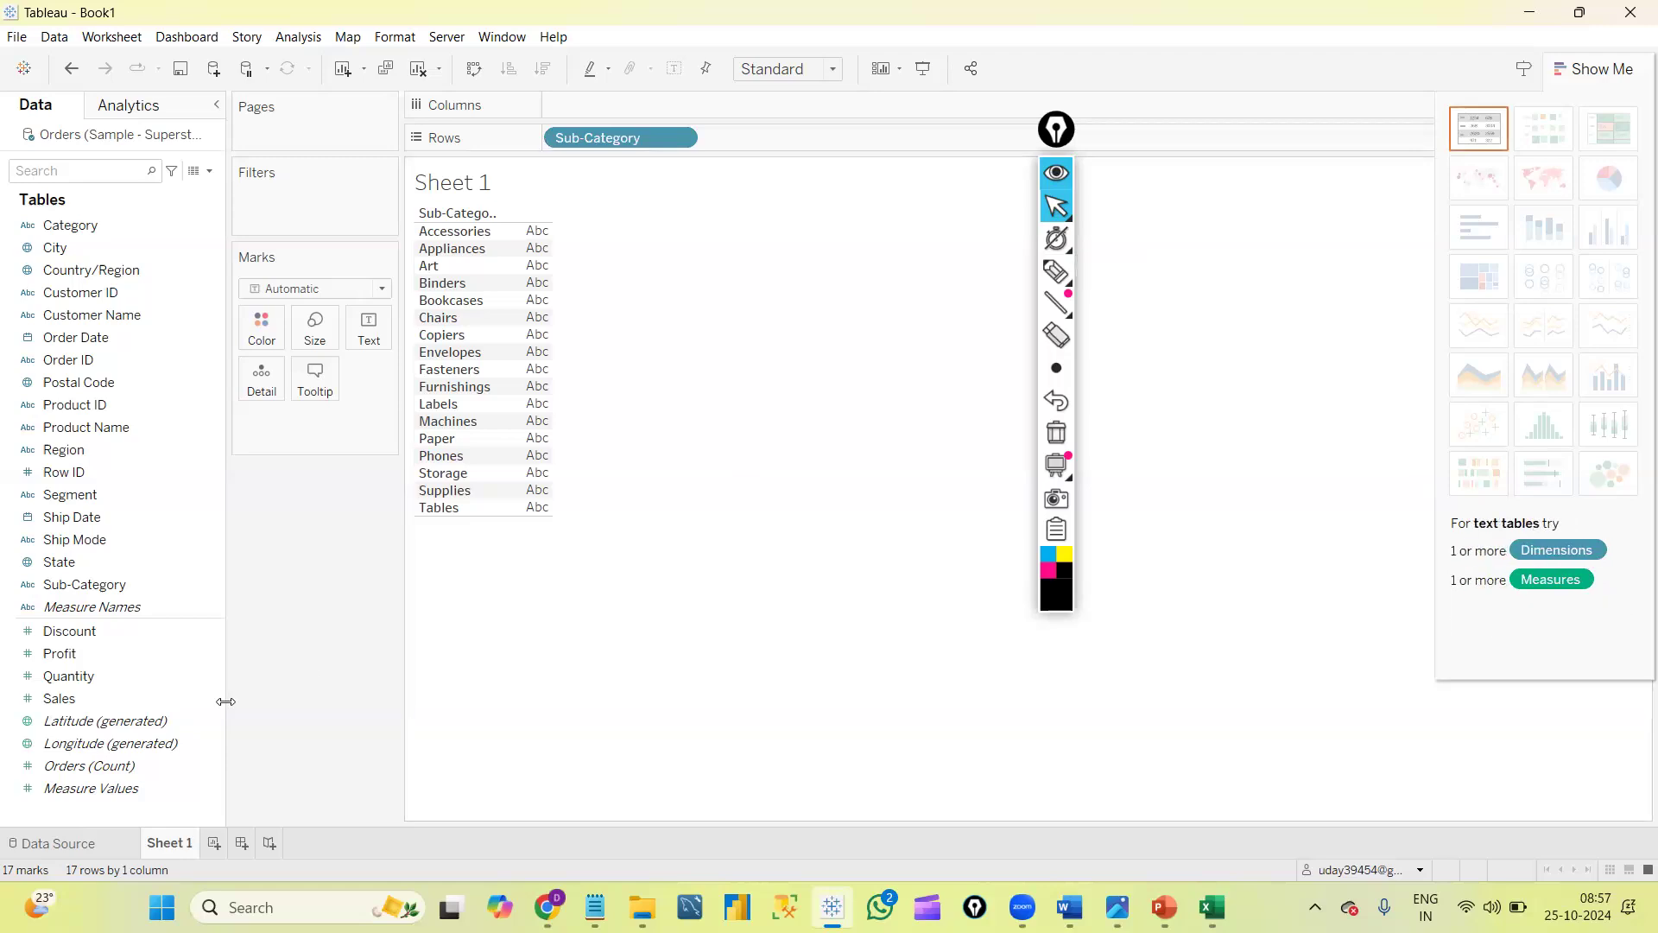
{"action": "left_click_drag", "start_coordinate": [80, 701], "coordinate": [575, 108]}
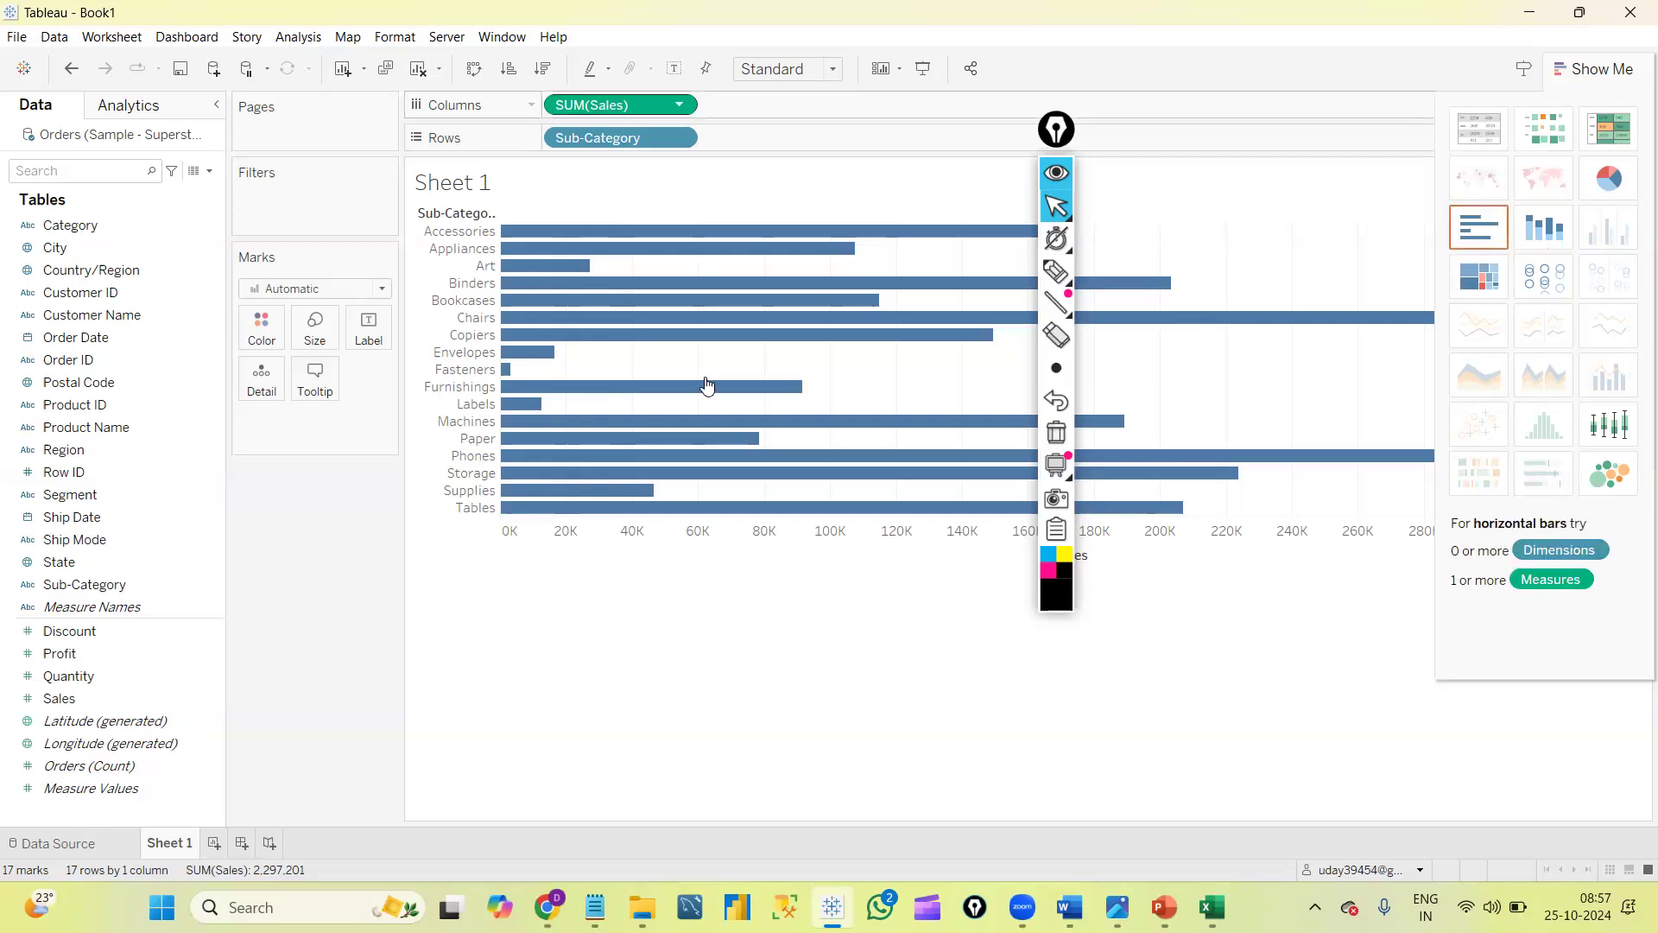
{"action": "mouse_move", "coordinate": [714, 345]}
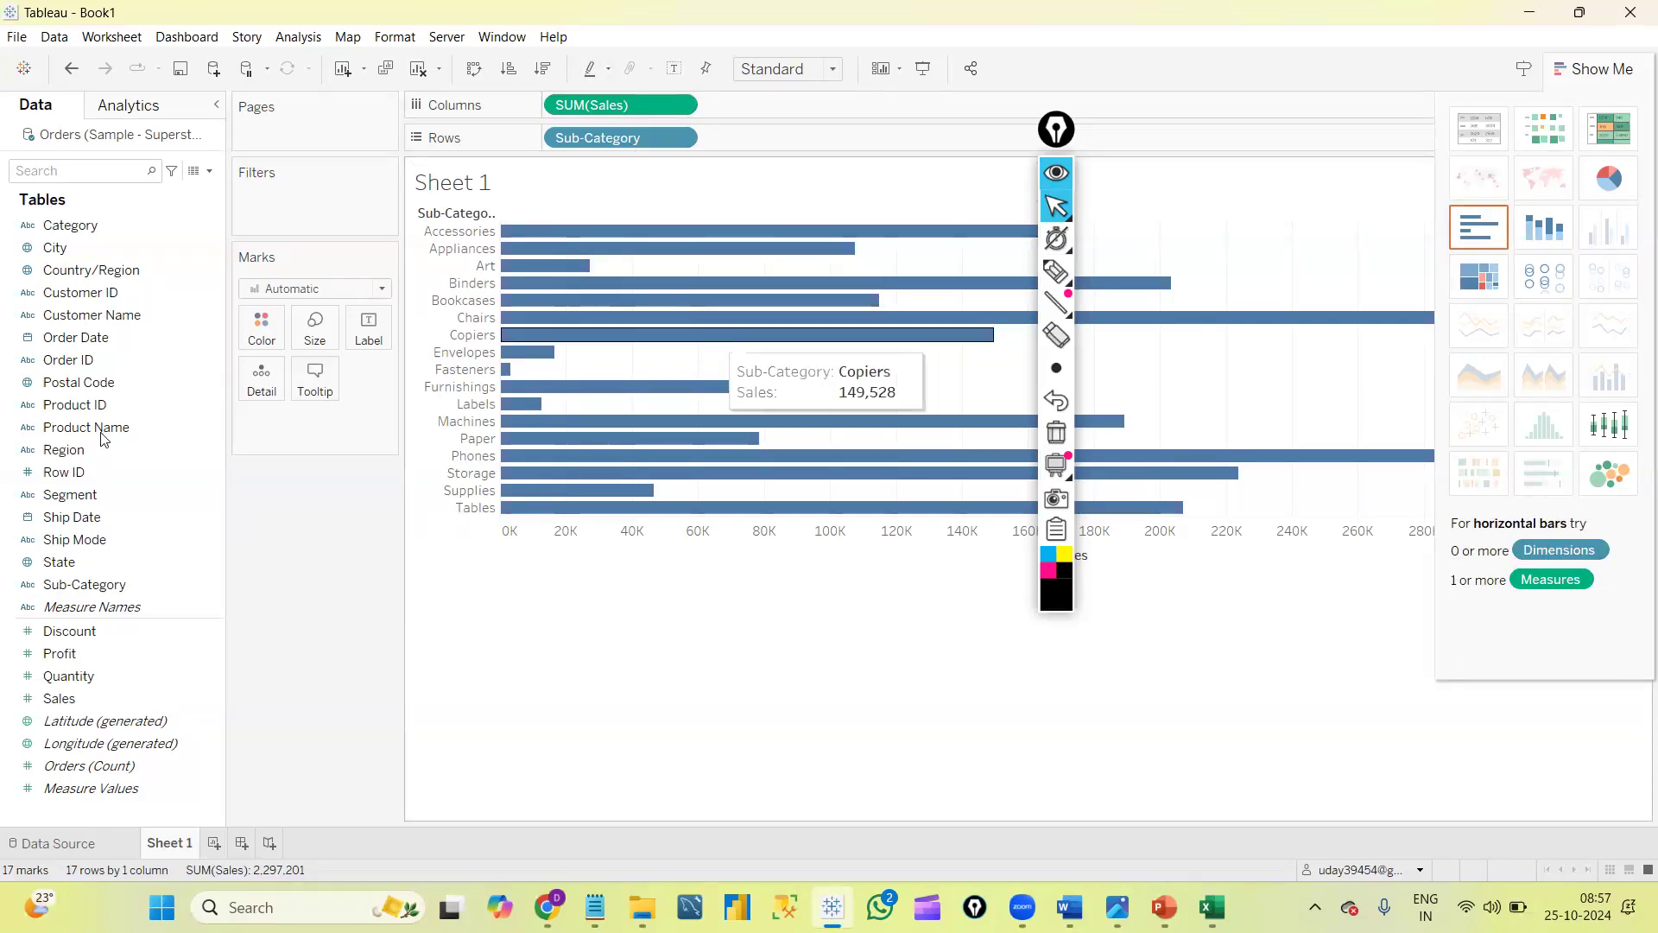
{"action": "left_click", "coordinate": [26, 359]}
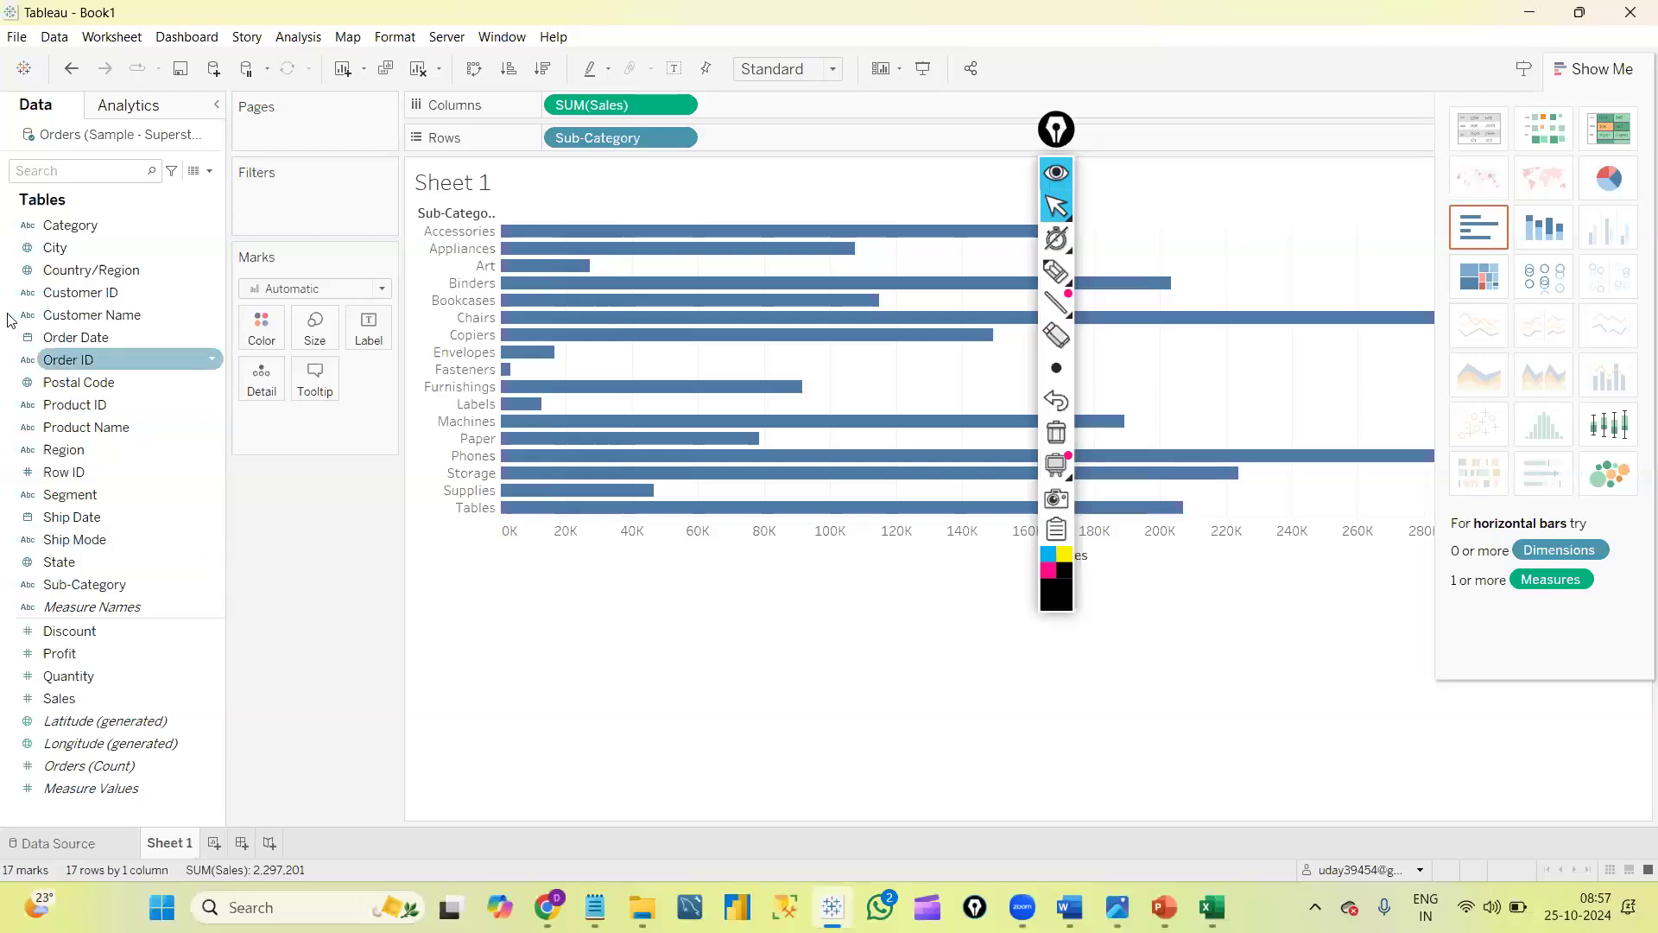
{"action": "left_click", "coordinate": [13, 321]}
{"action": "left_click", "coordinate": [456, 643]}
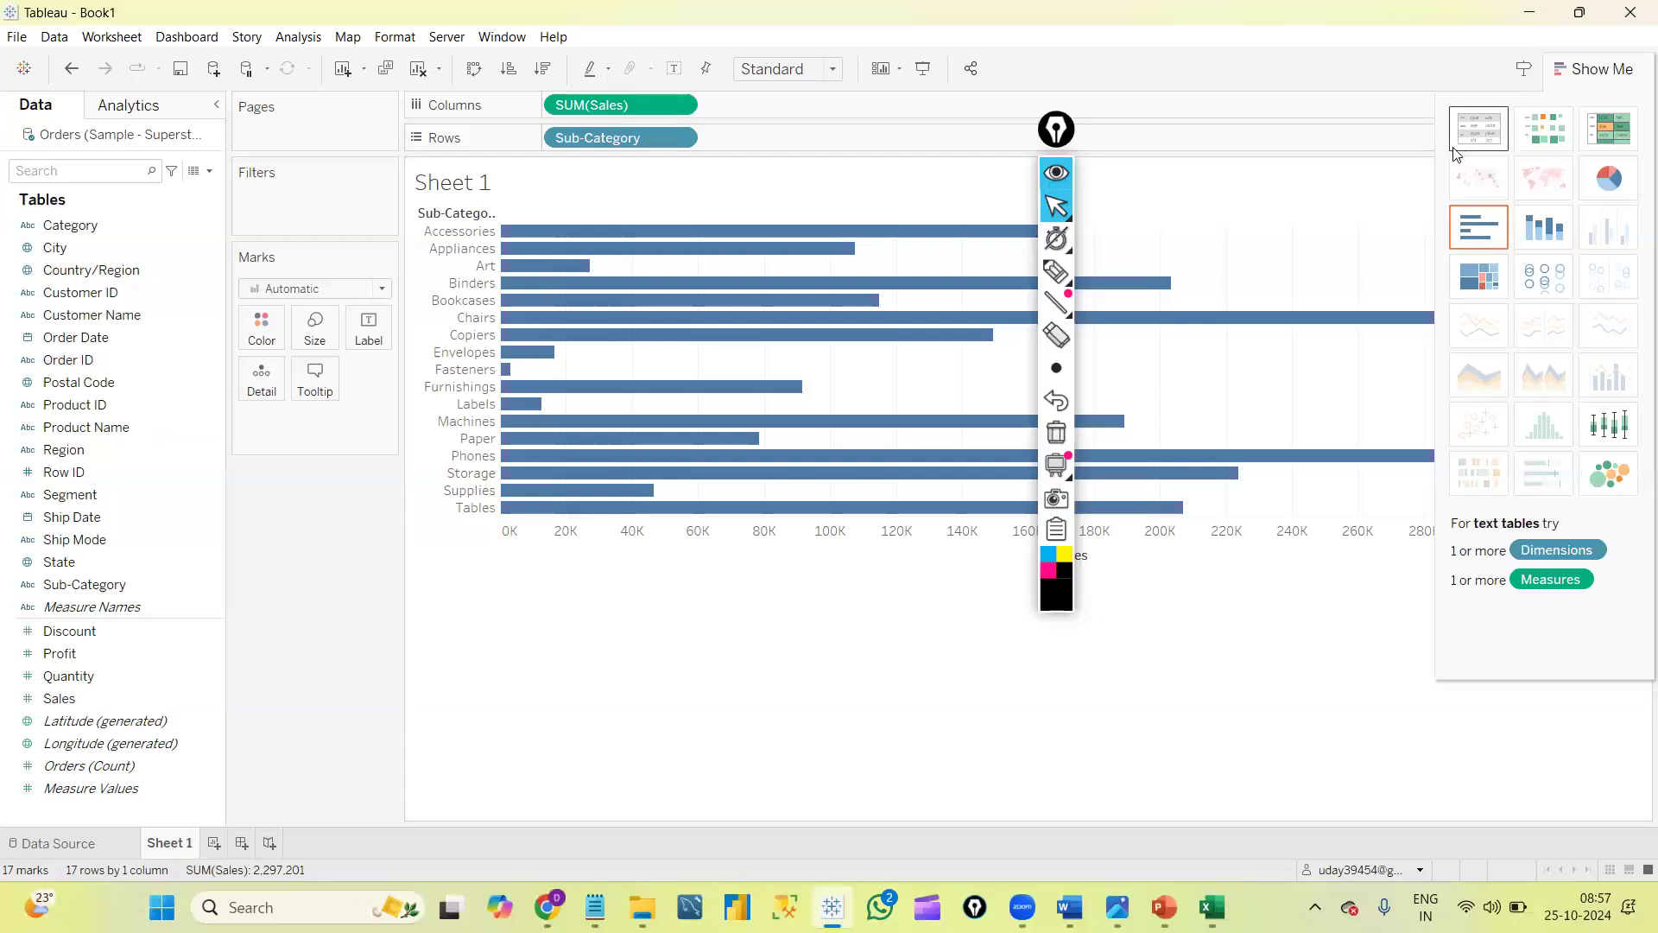
{"action": "left_click", "coordinate": [419, 71]}
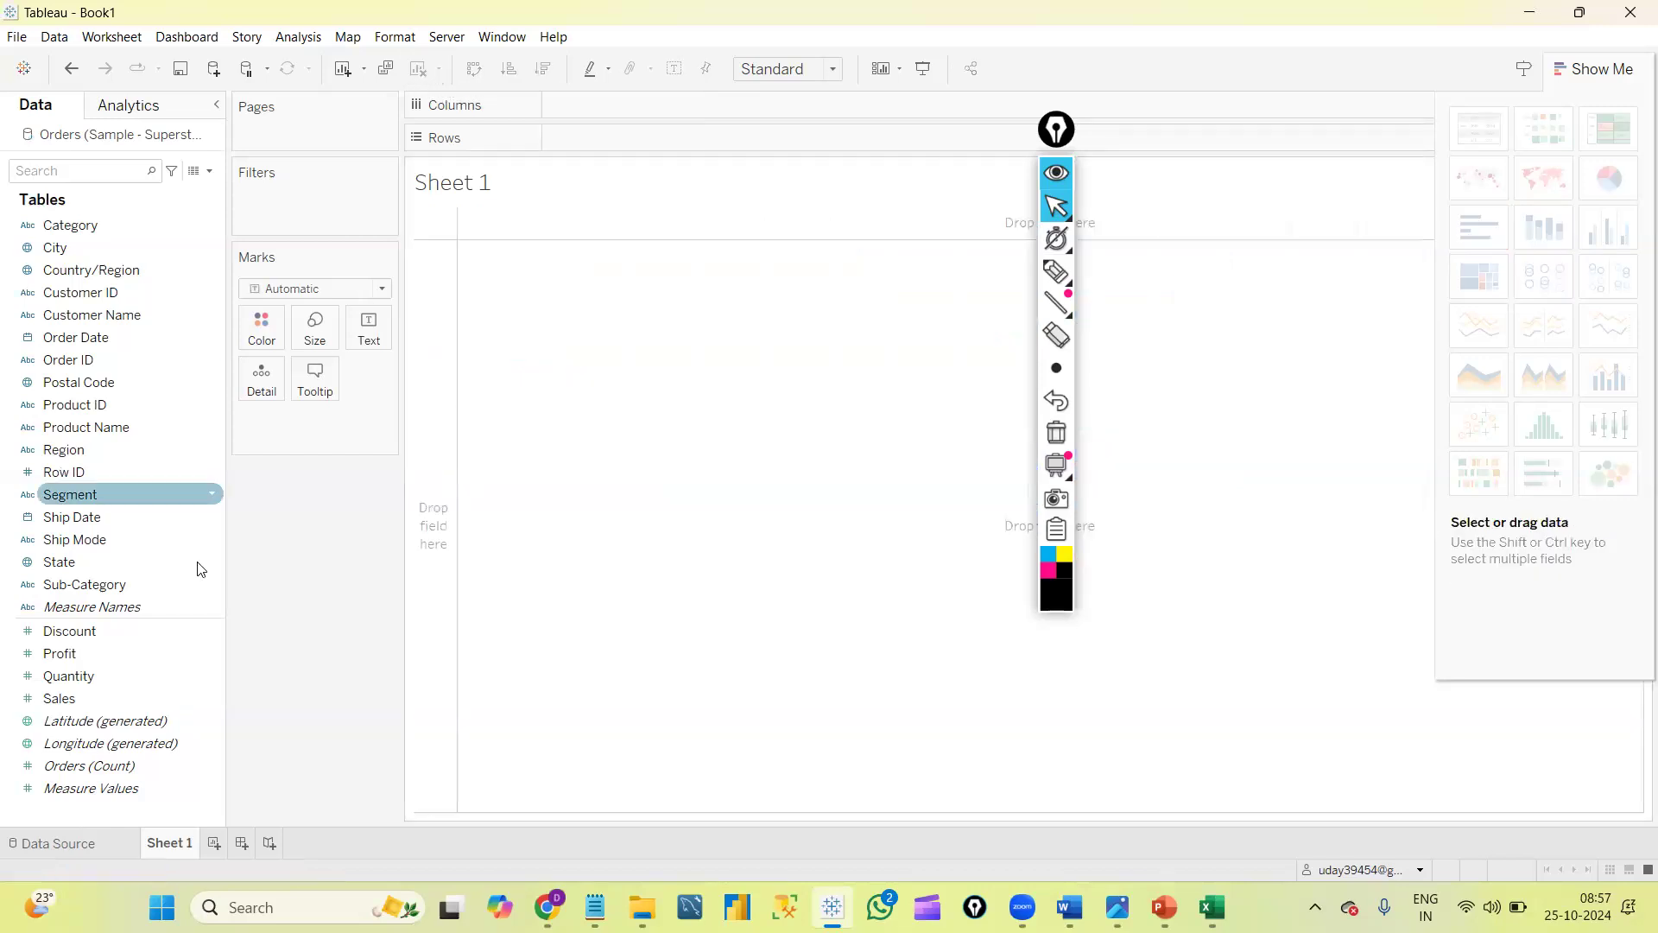
Build a text table of Sales by Sub-Category, with Sub-Category on Rows and Sales as the text mark.
{"action": "left_click_drag", "start_coordinate": [59, 585], "coordinate": [102, 195]}
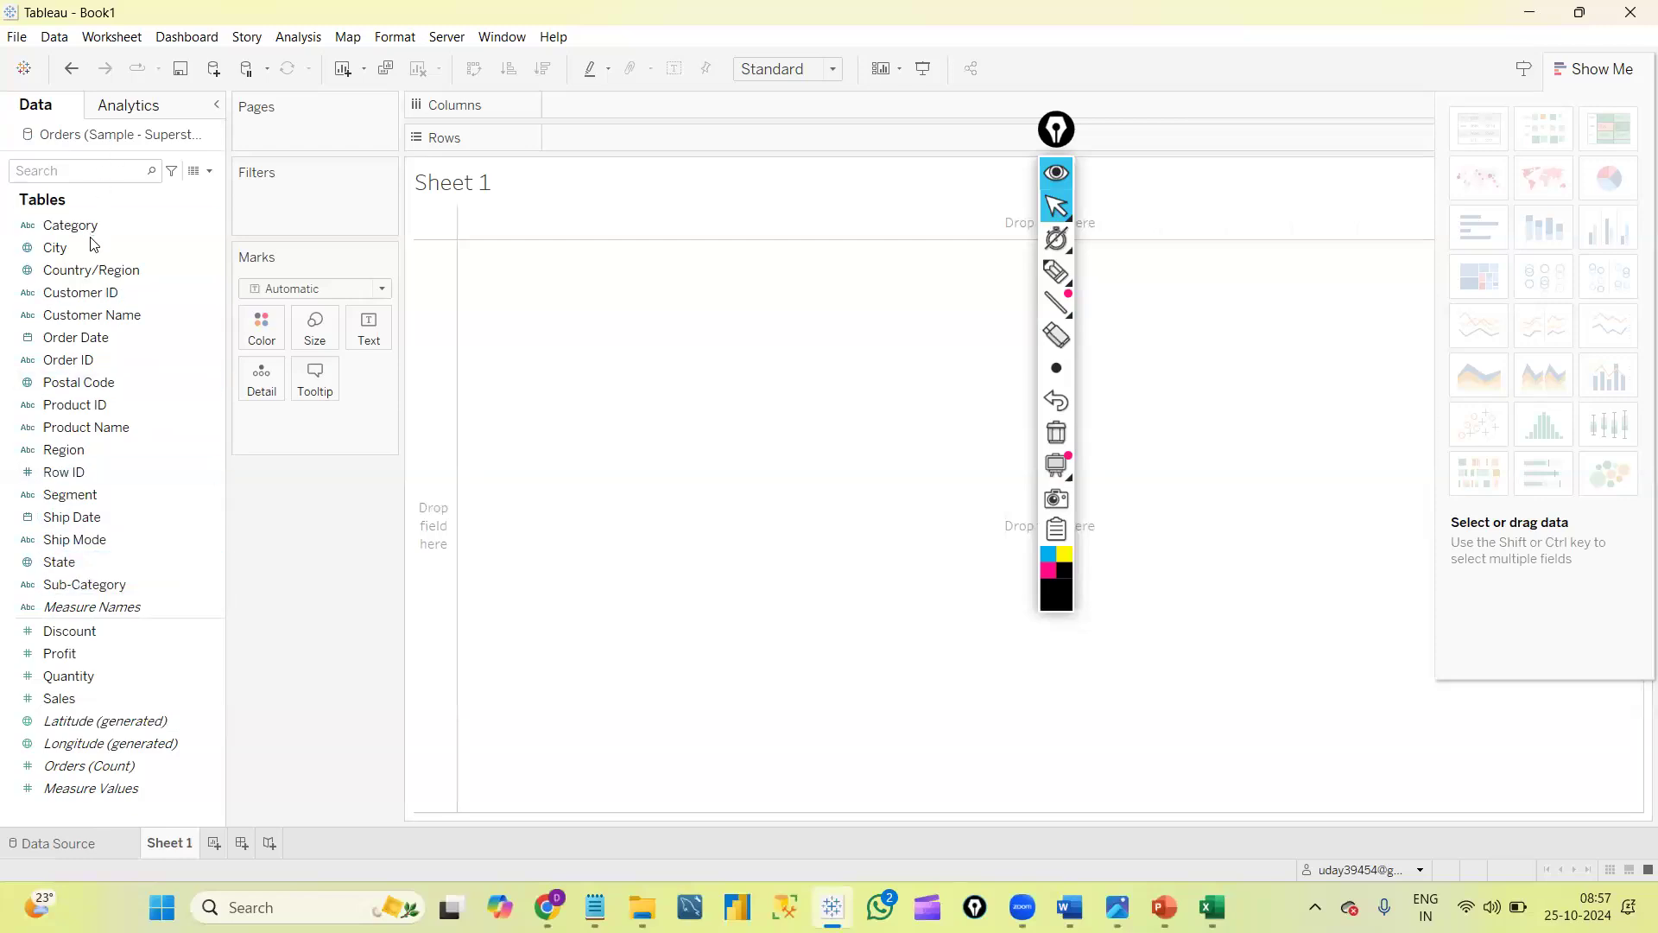
{"action": "left_click", "coordinate": [90, 245]}
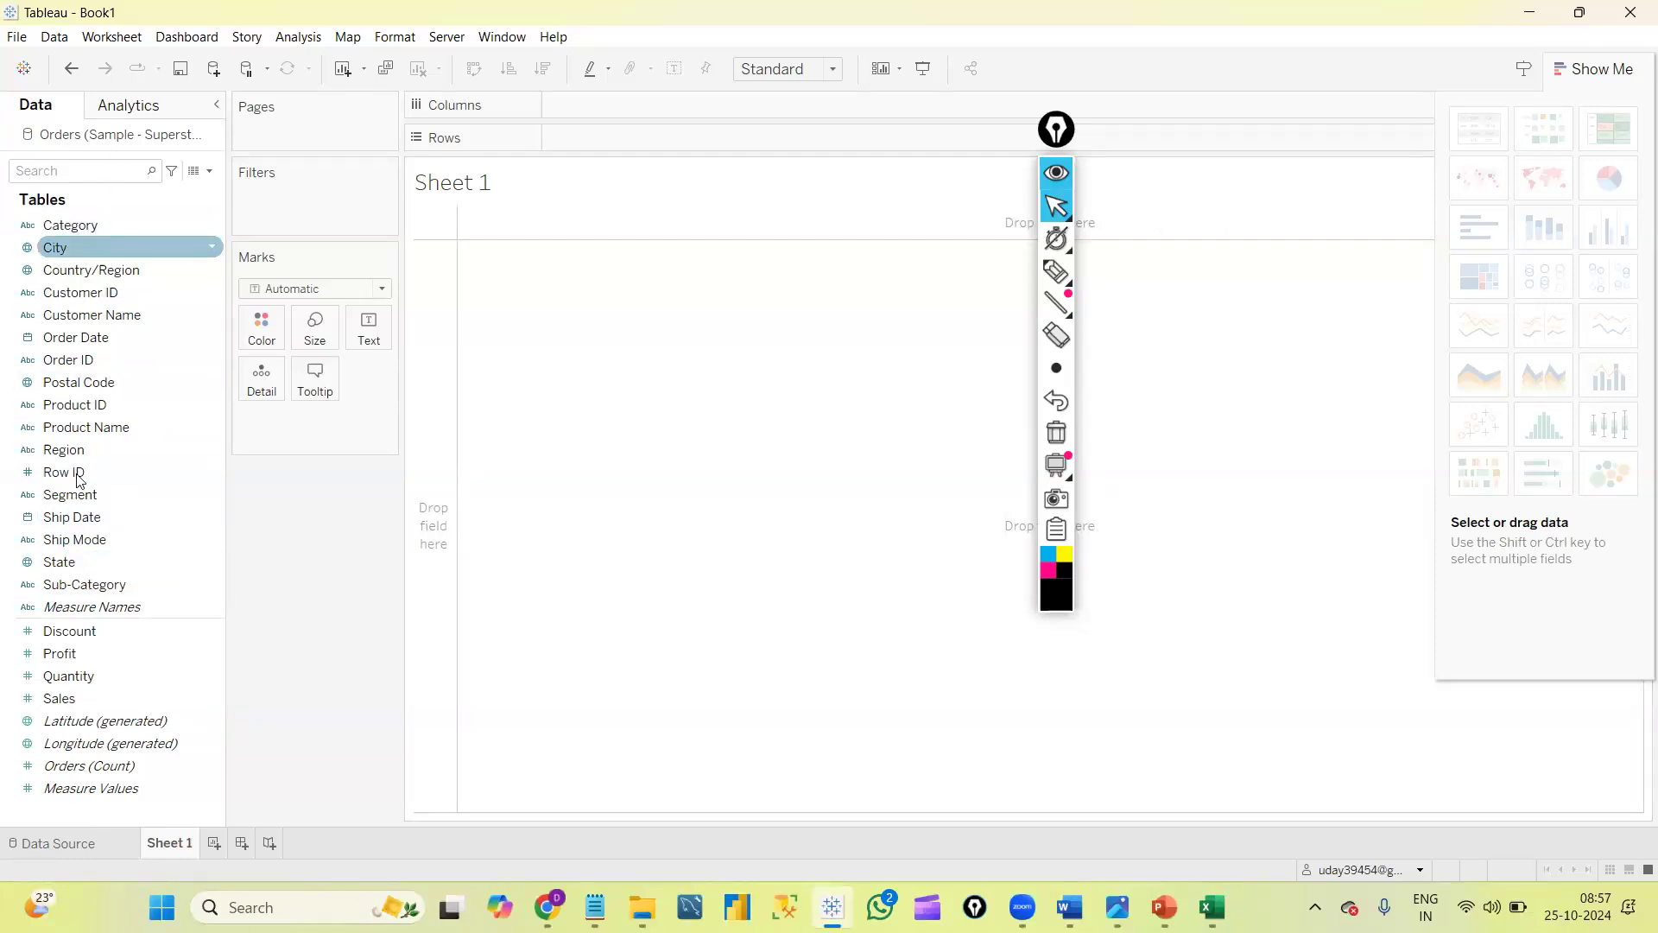
{"action": "double_click", "coordinate": [89, 585]}
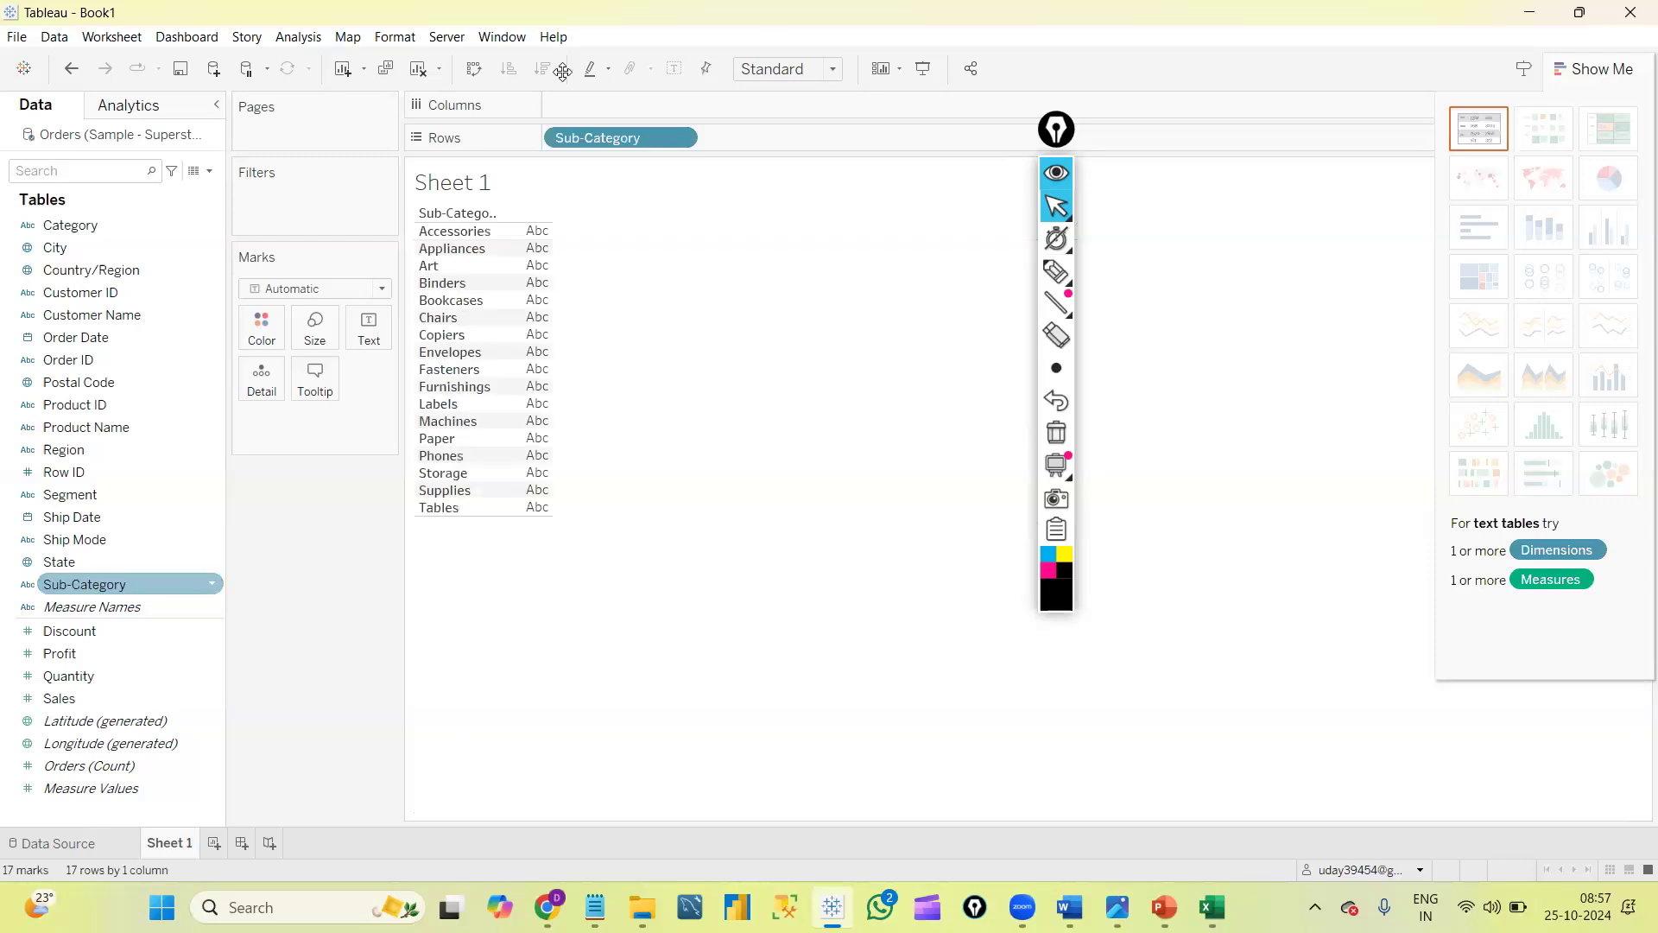
{"action": "left_click", "coordinate": [123, 698]}
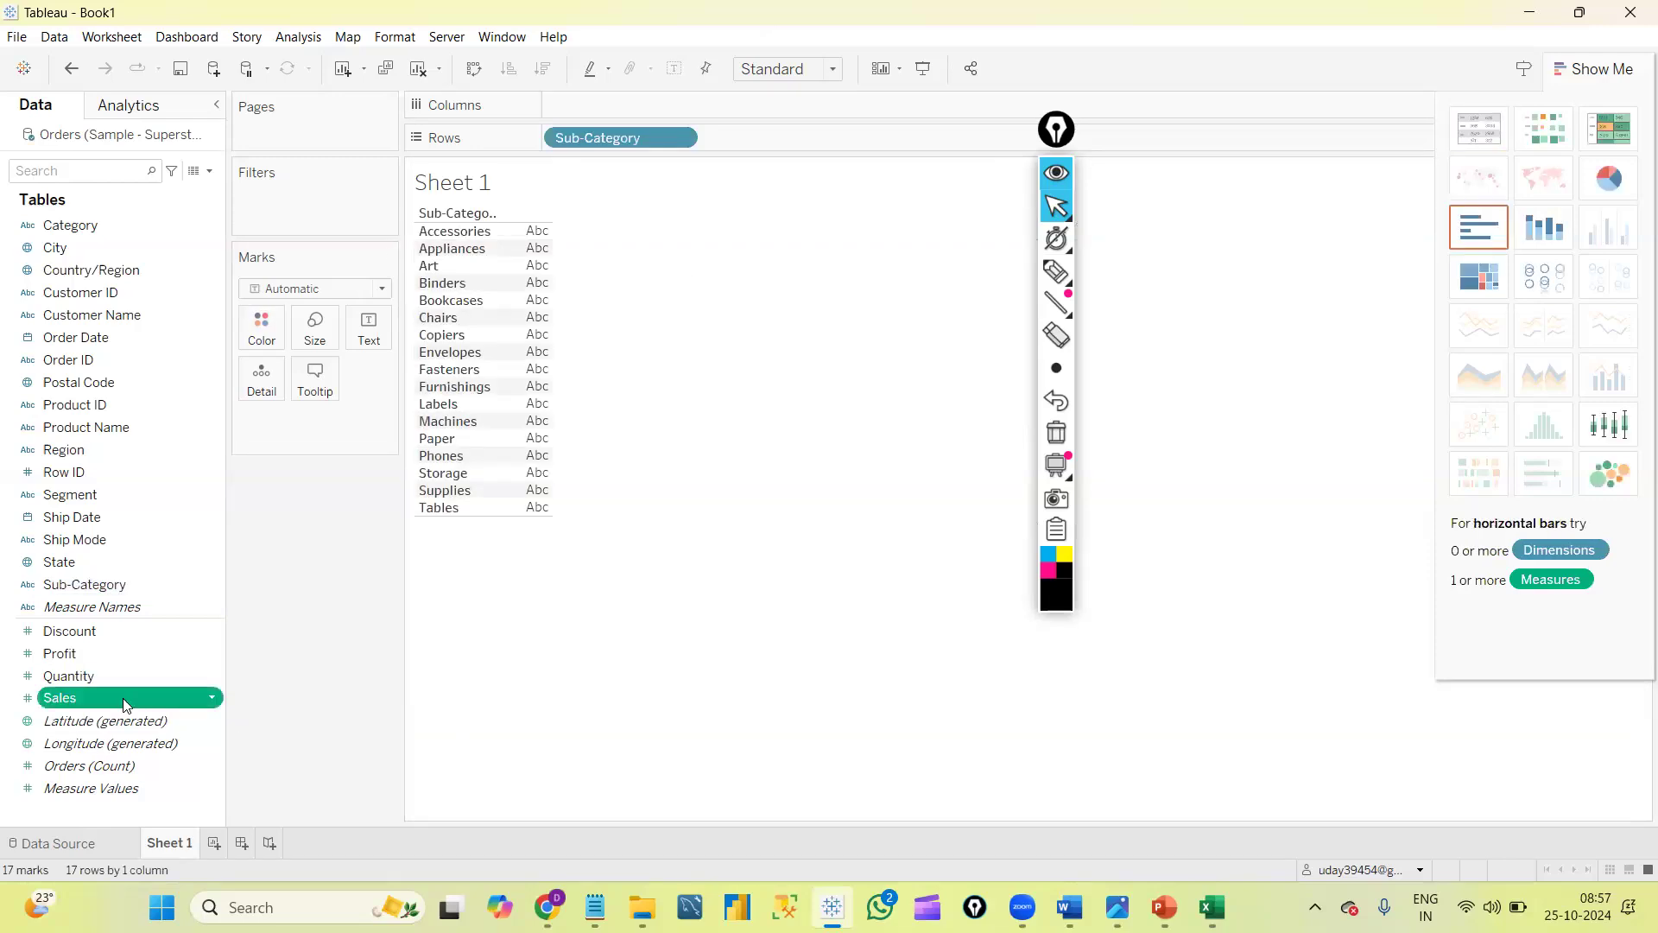
{"action": "double_click", "coordinate": [123, 698]}
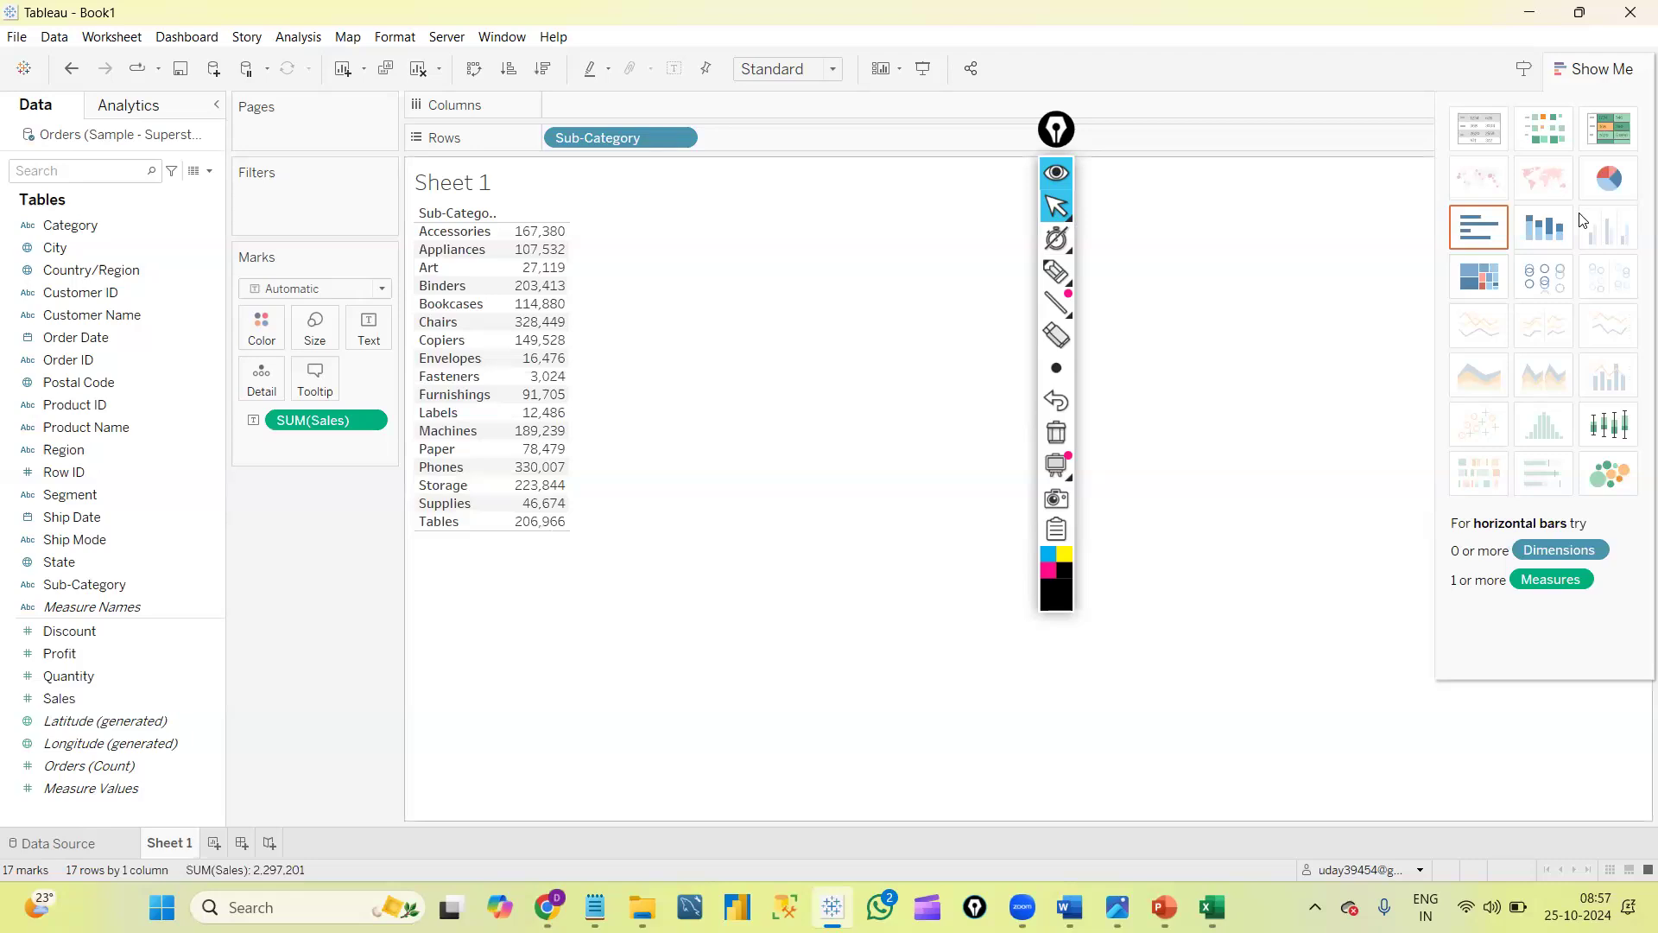
Convert the Sales by Sub-Category text table to horizontal bars and clear the annotation toolbar away from the chart.
{"action": "left_click", "coordinate": [1495, 236]}
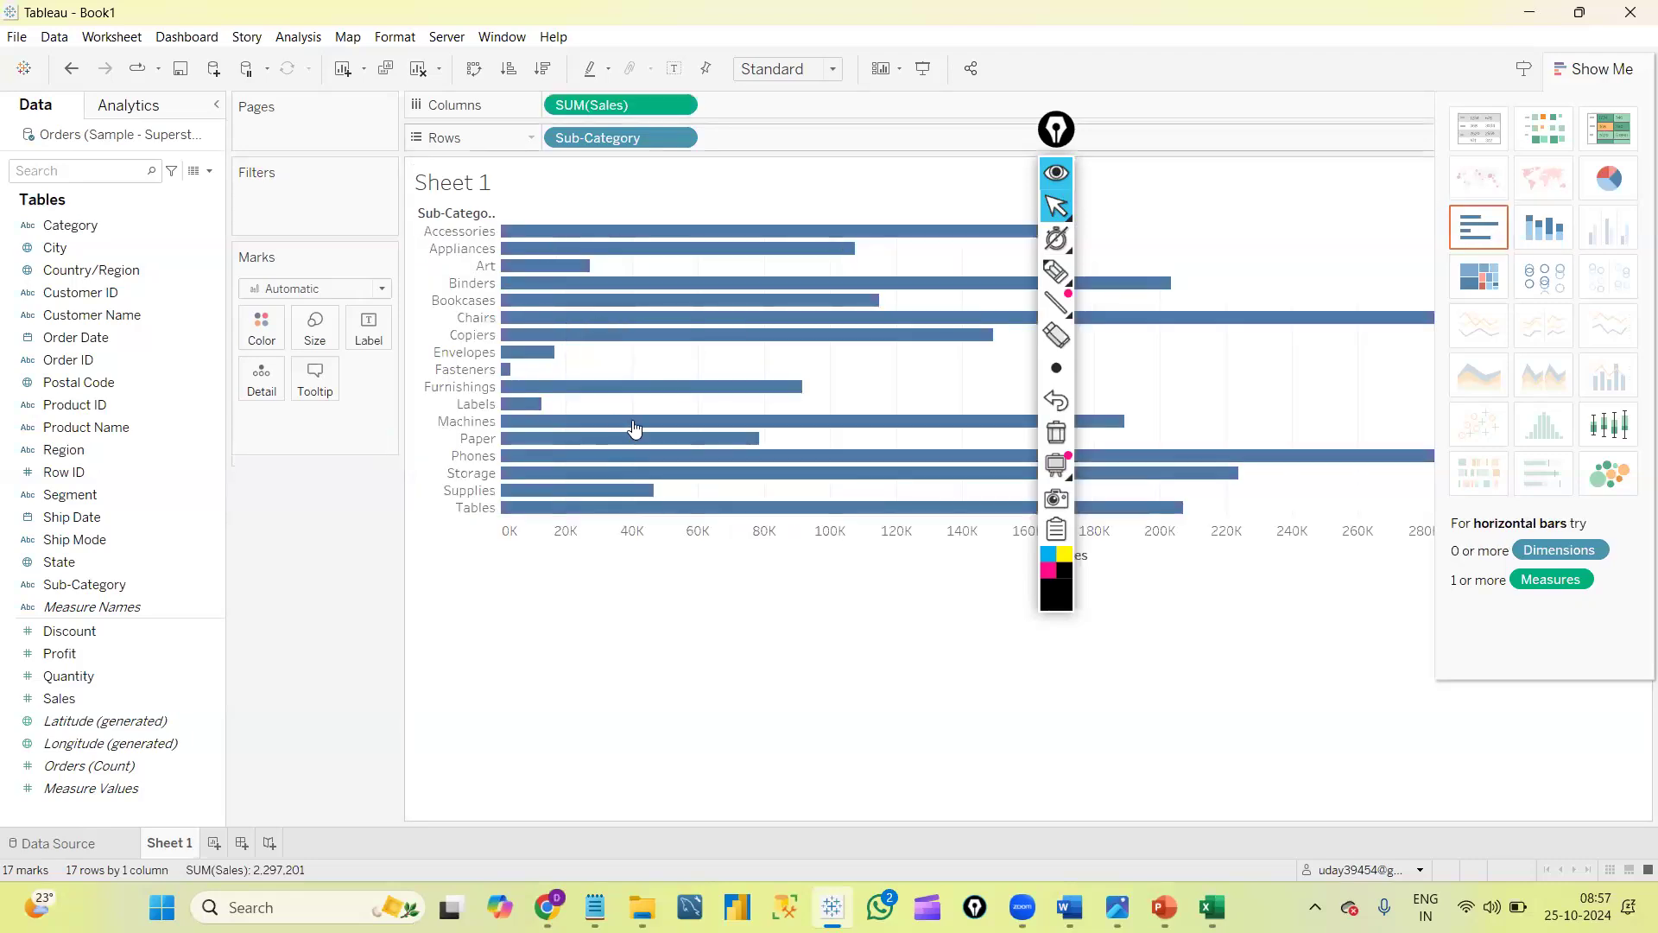
{"action": "left_click", "coordinate": [1054, 138]}
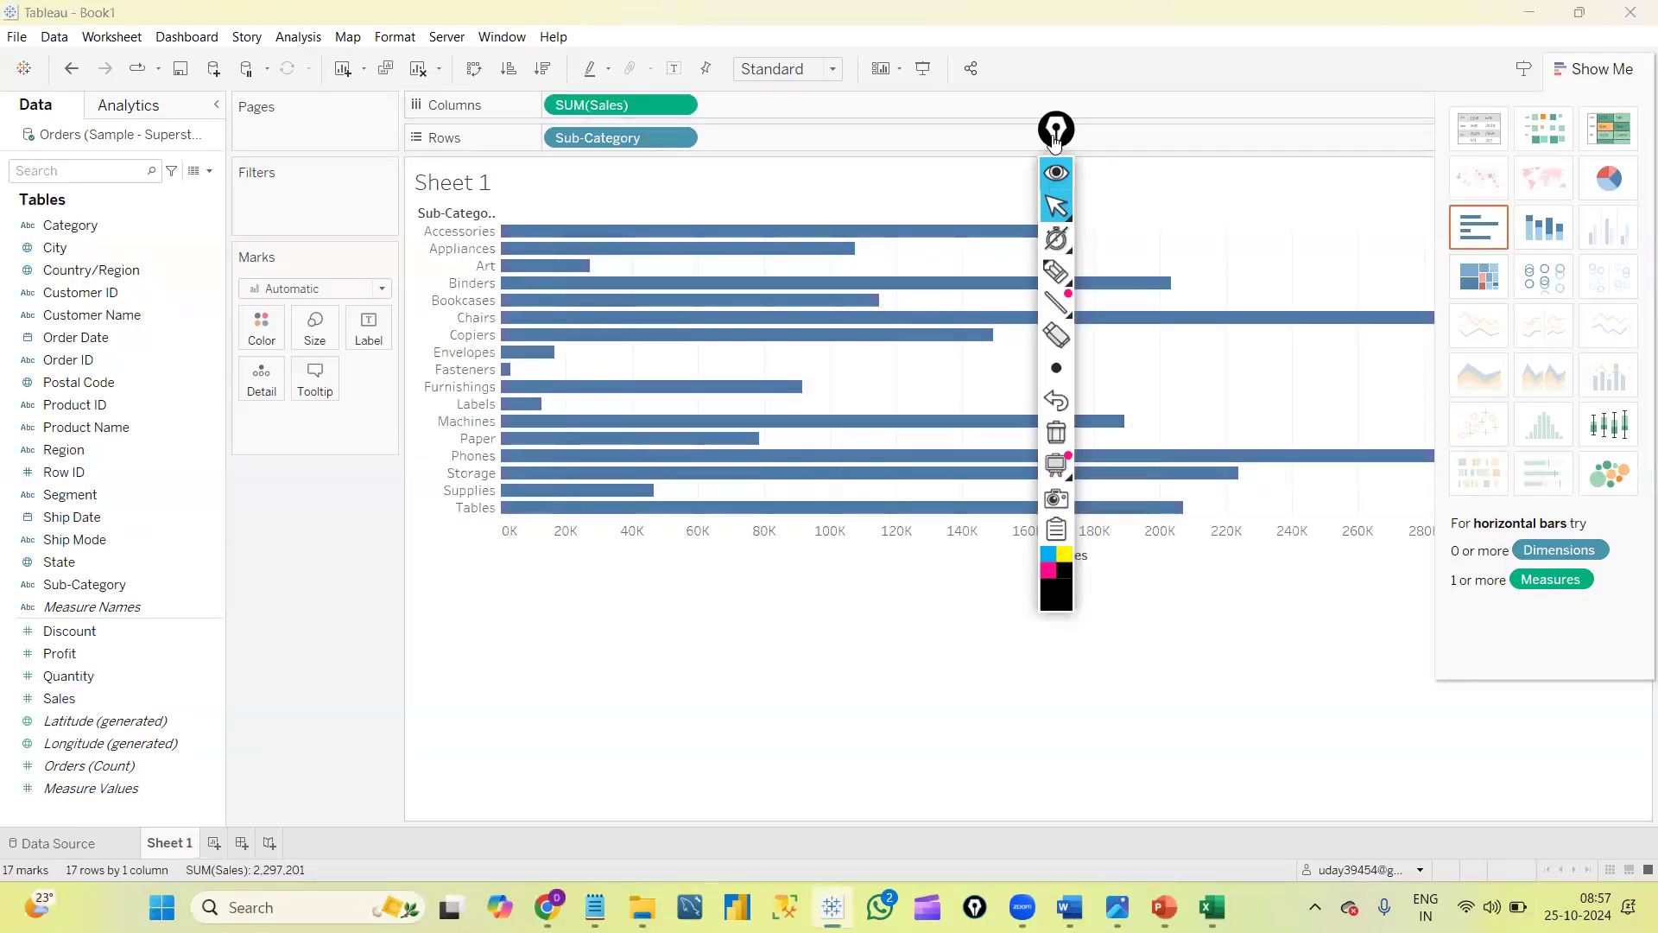
{"action": "left_click_drag", "start_coordinate": [1363, 834], "coordinate": [1363, 834]}
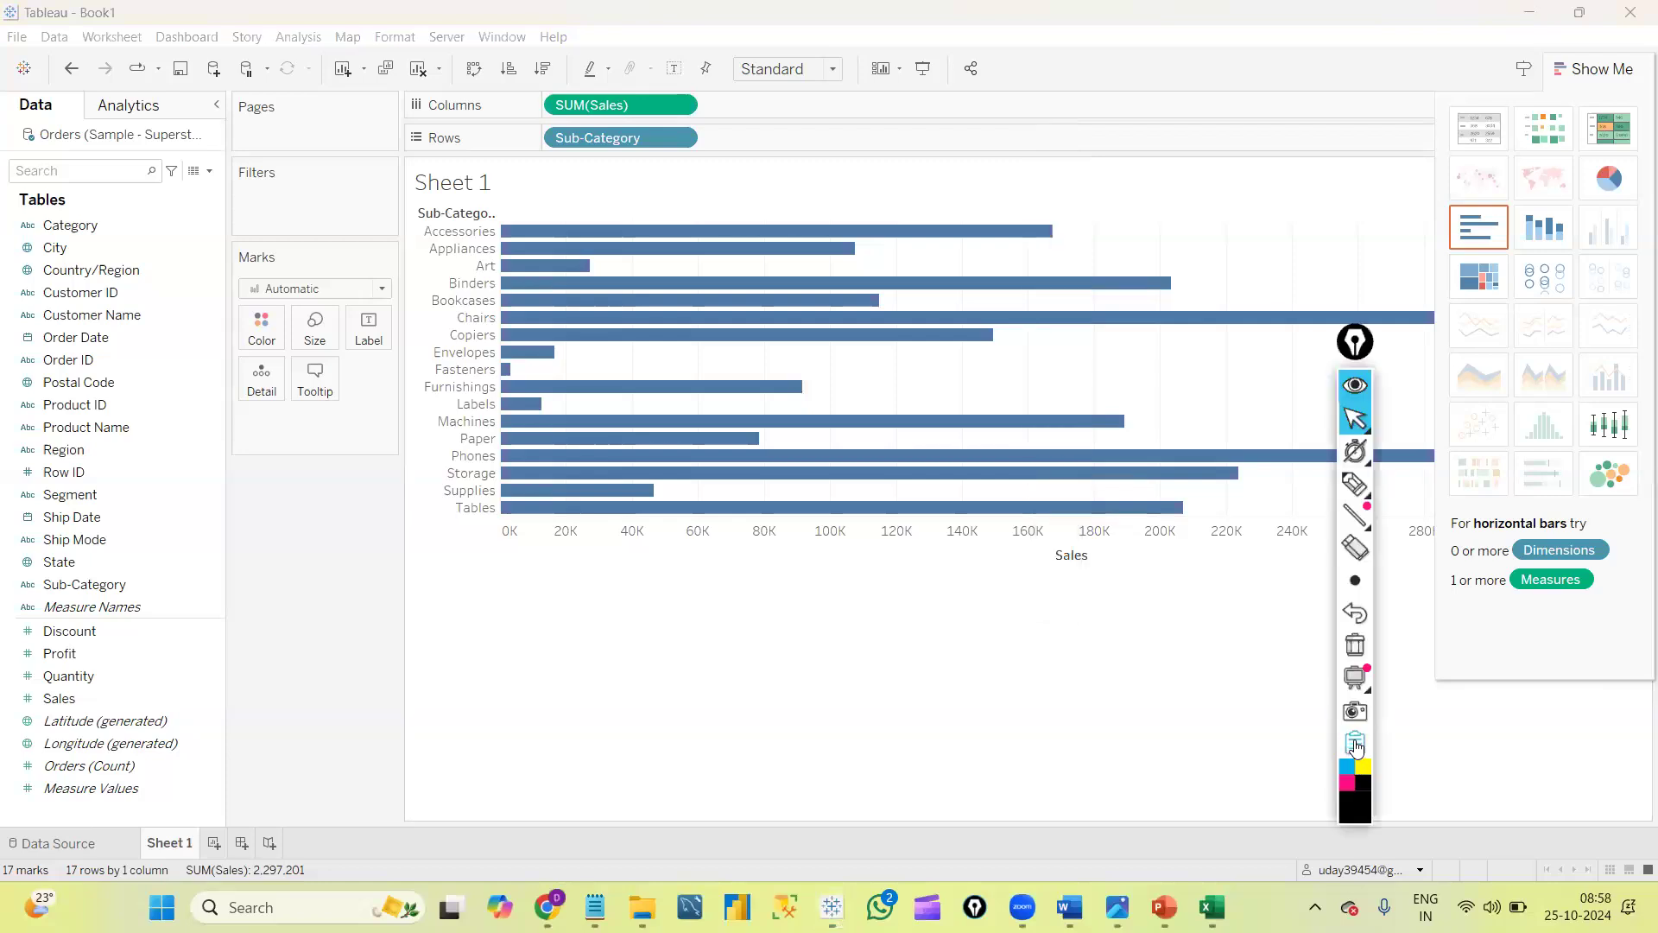
{"action": "right_click", "coordinate": [1365, 816]}
{"action": "left_click", "coordinate": [1402, 814]}
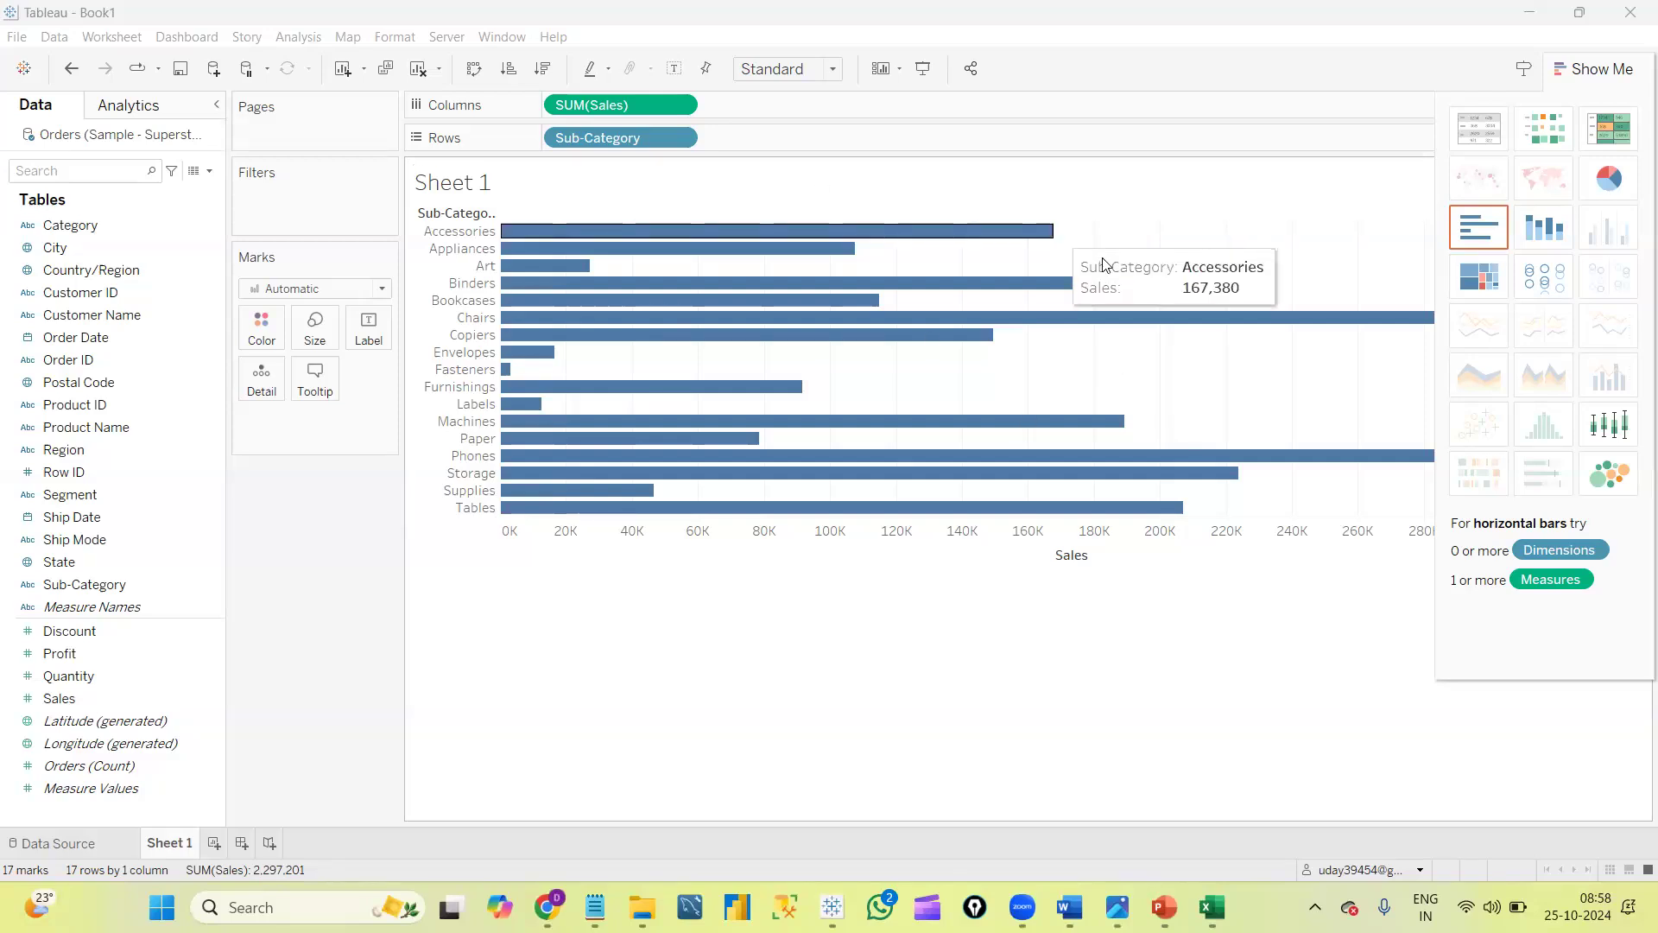
Show the Sales mark labels and color the bars by Sub-Category, leaving the chart suggestions closed so the color legend is uncovered.
{"action": "left_click", "coordinate": [672, 70]}
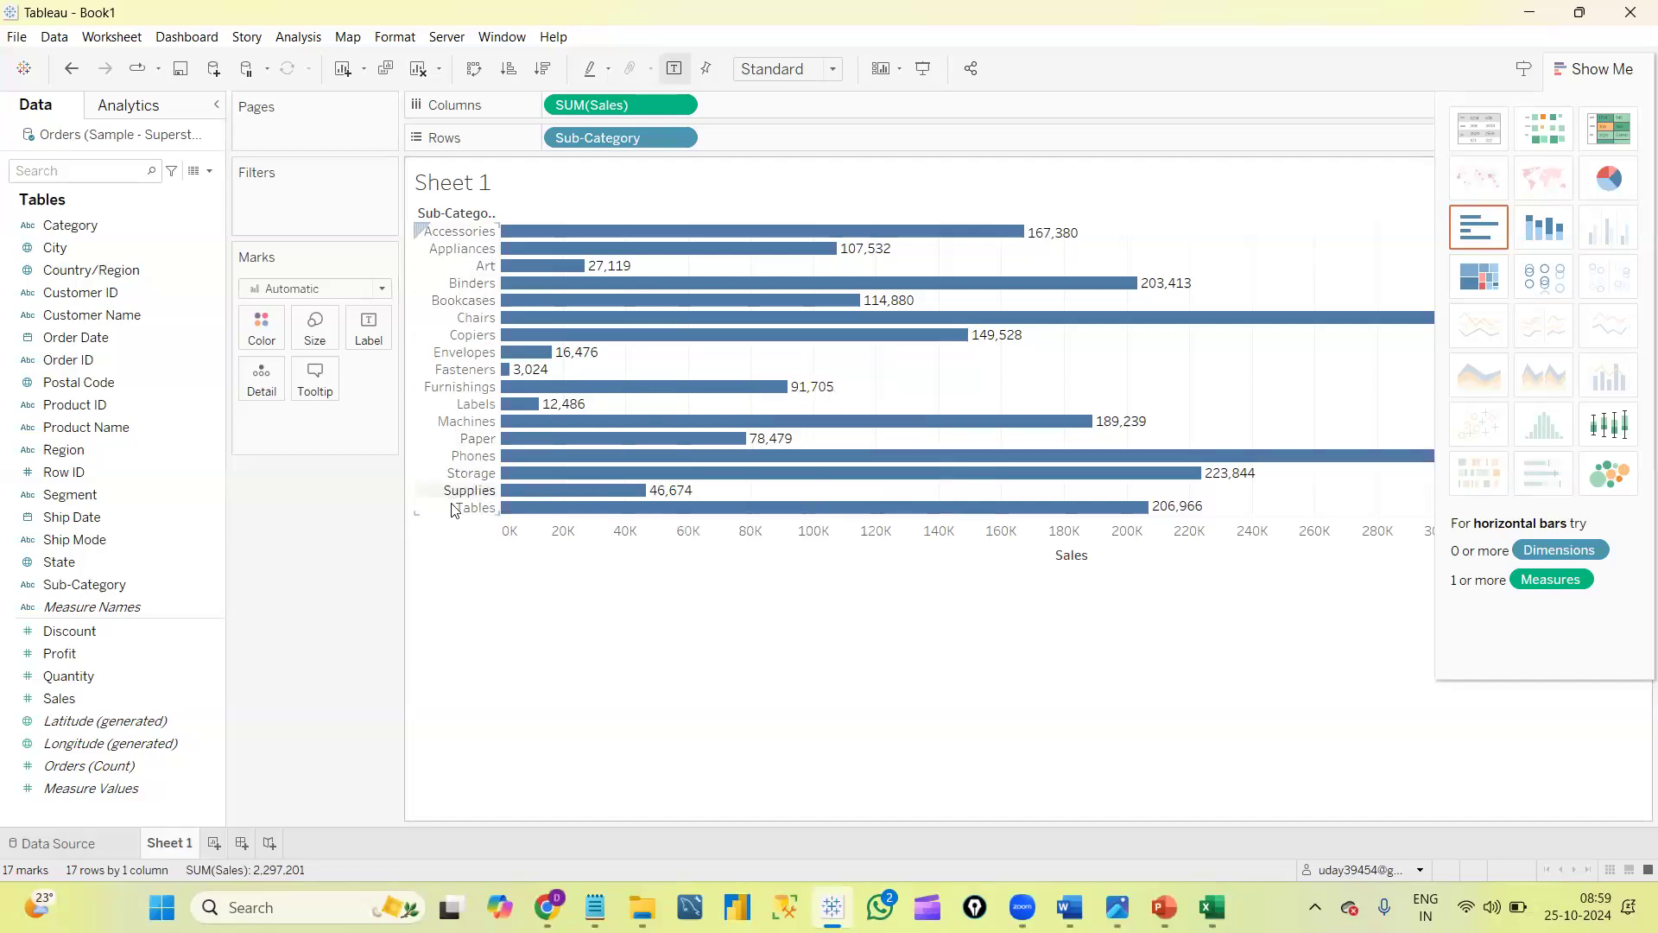
{"action": "left_click_drag", "start_coordinate": [75, 586], "coordinate": [260, 322]}
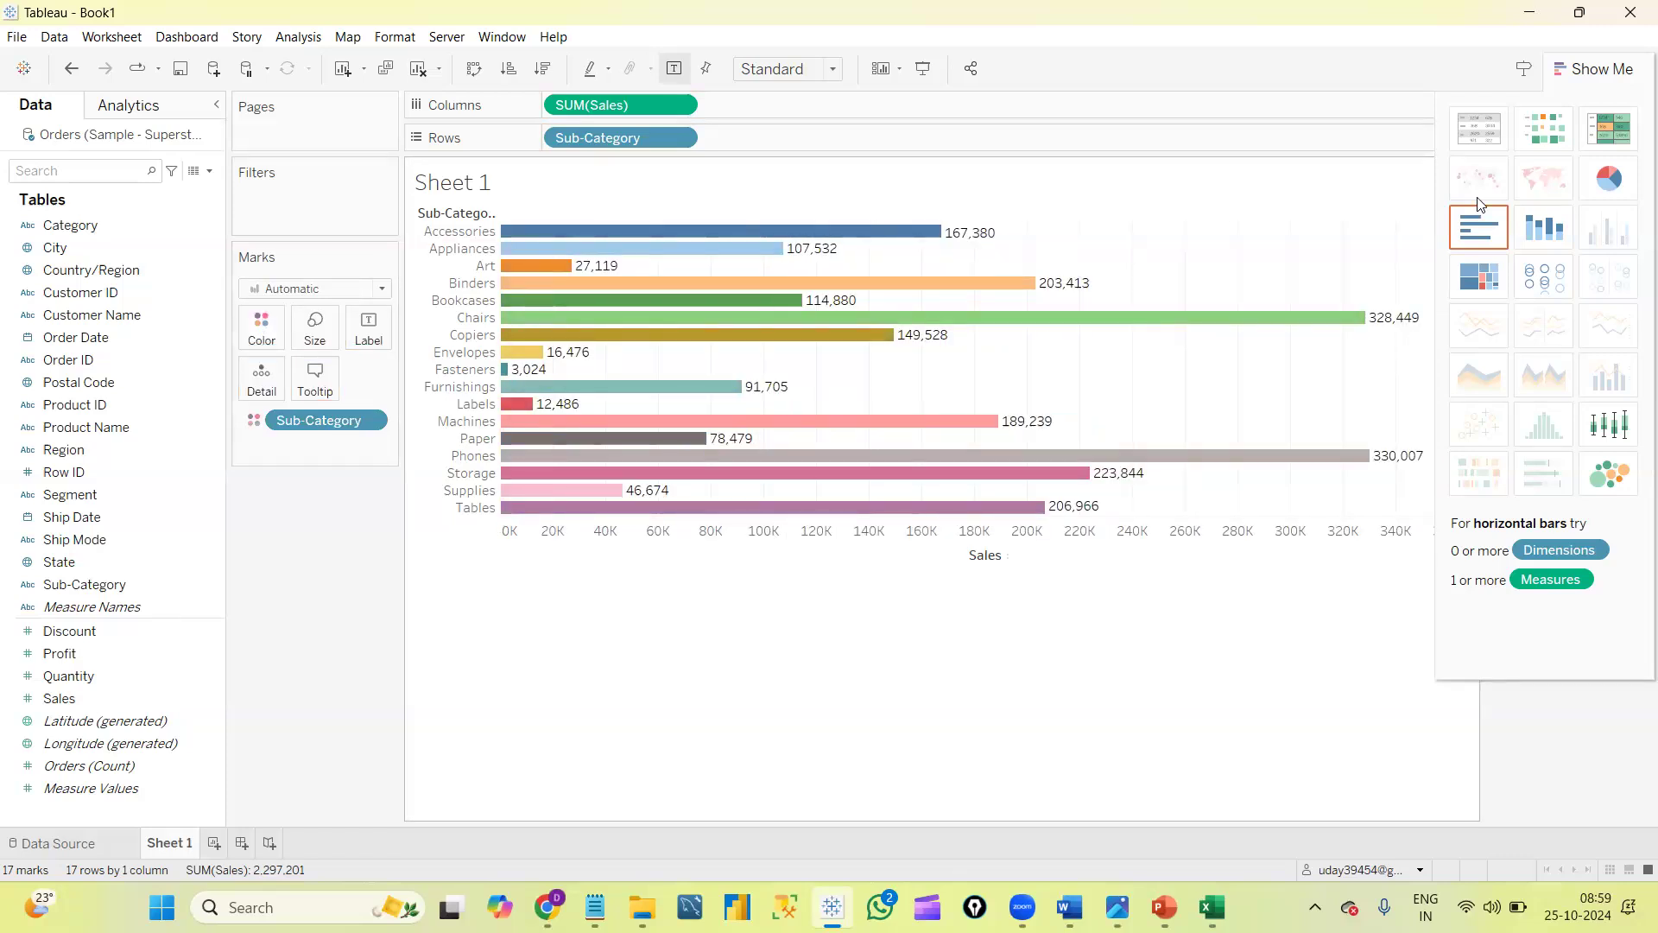
{"action": "left_click", "coordinate": [1592, 70]}
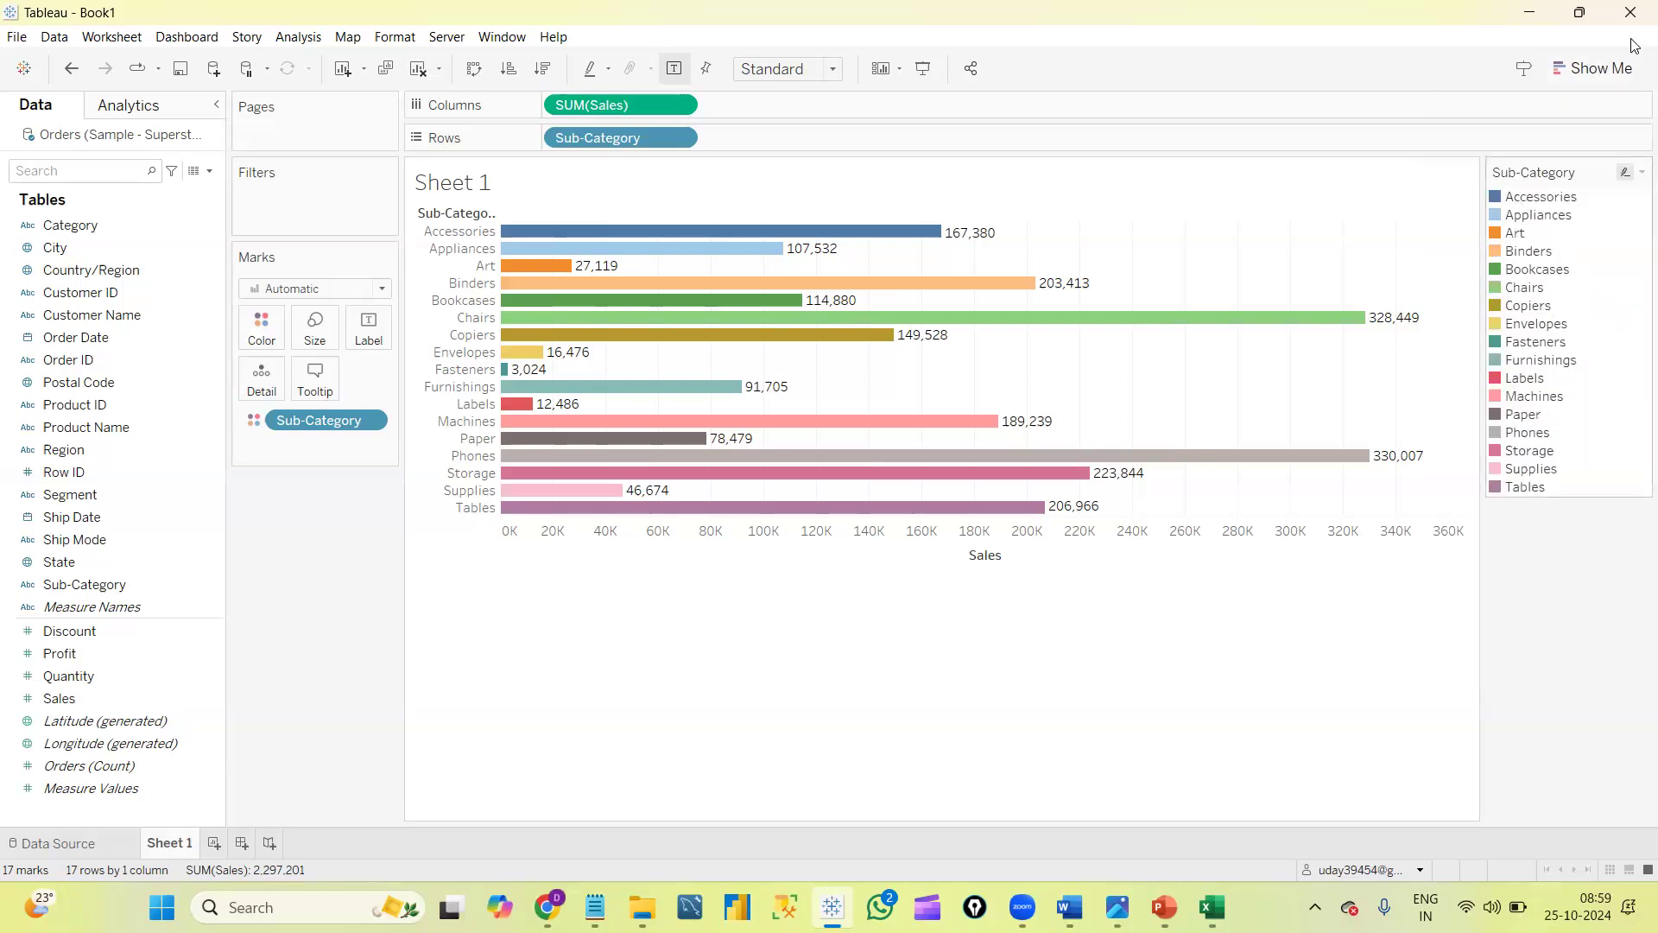
{"action": "left_click", "coordinate": [1596, 71]}
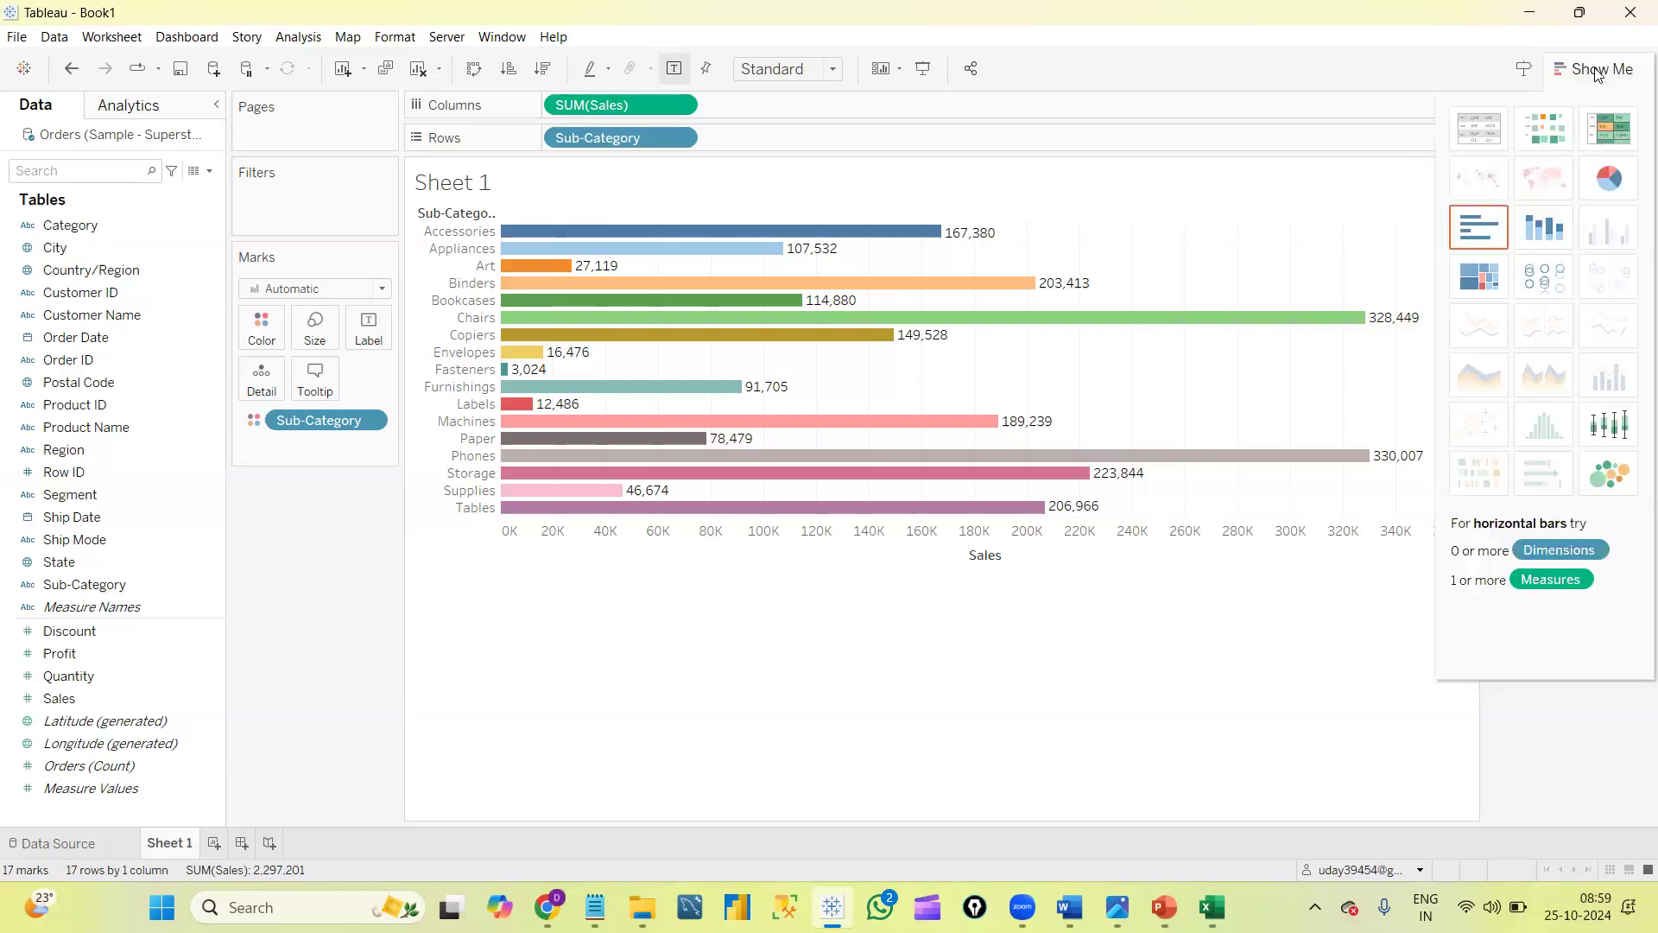
{"action": "left_click", "coordinate": [1599, 72]}
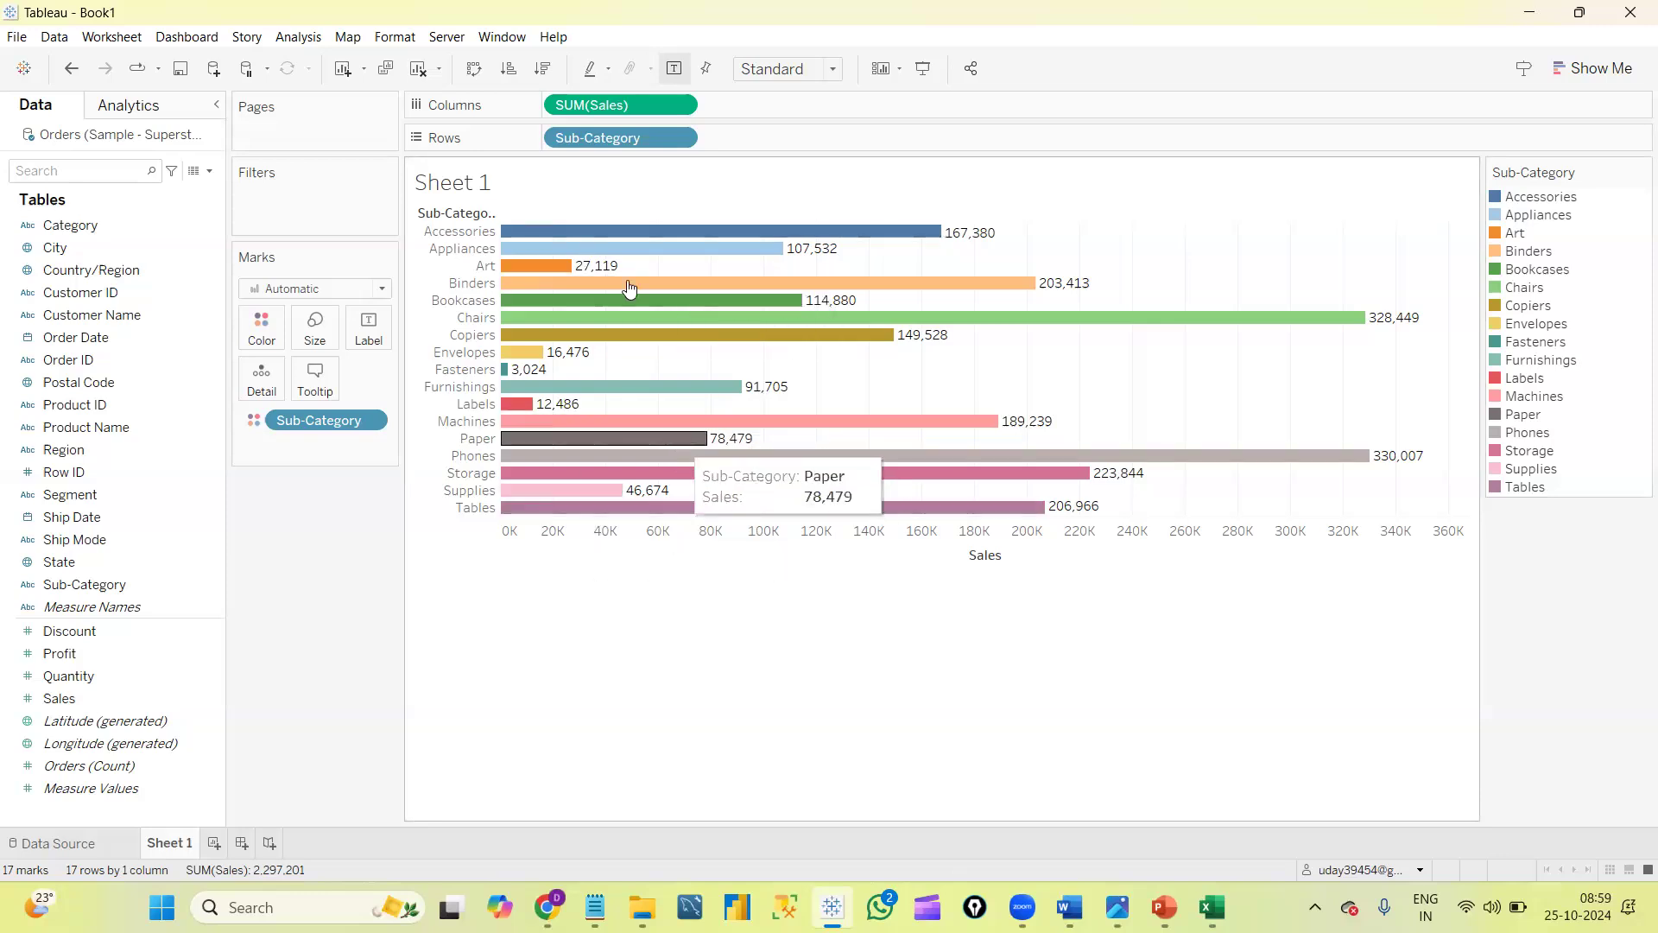
Sort the sub-categories by Sales in descending order and finally in ascending order.
{"action": "left_click", "coordinate": [541, 73]}
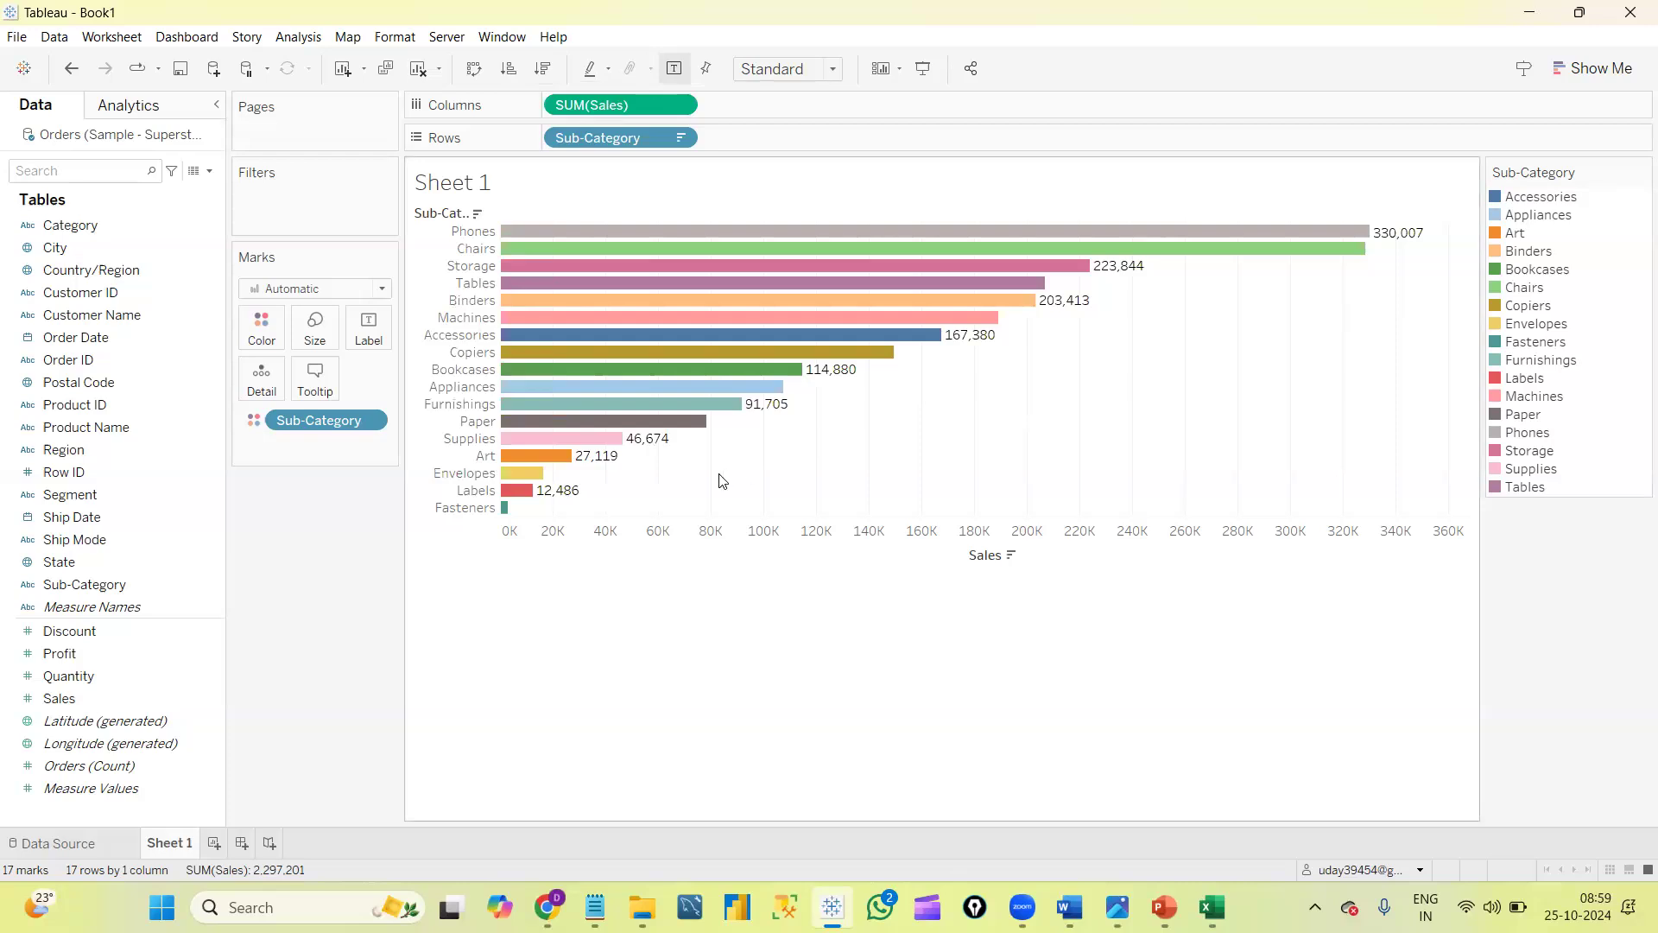
{"action": "left_click", "coordinate": [510, 70]}
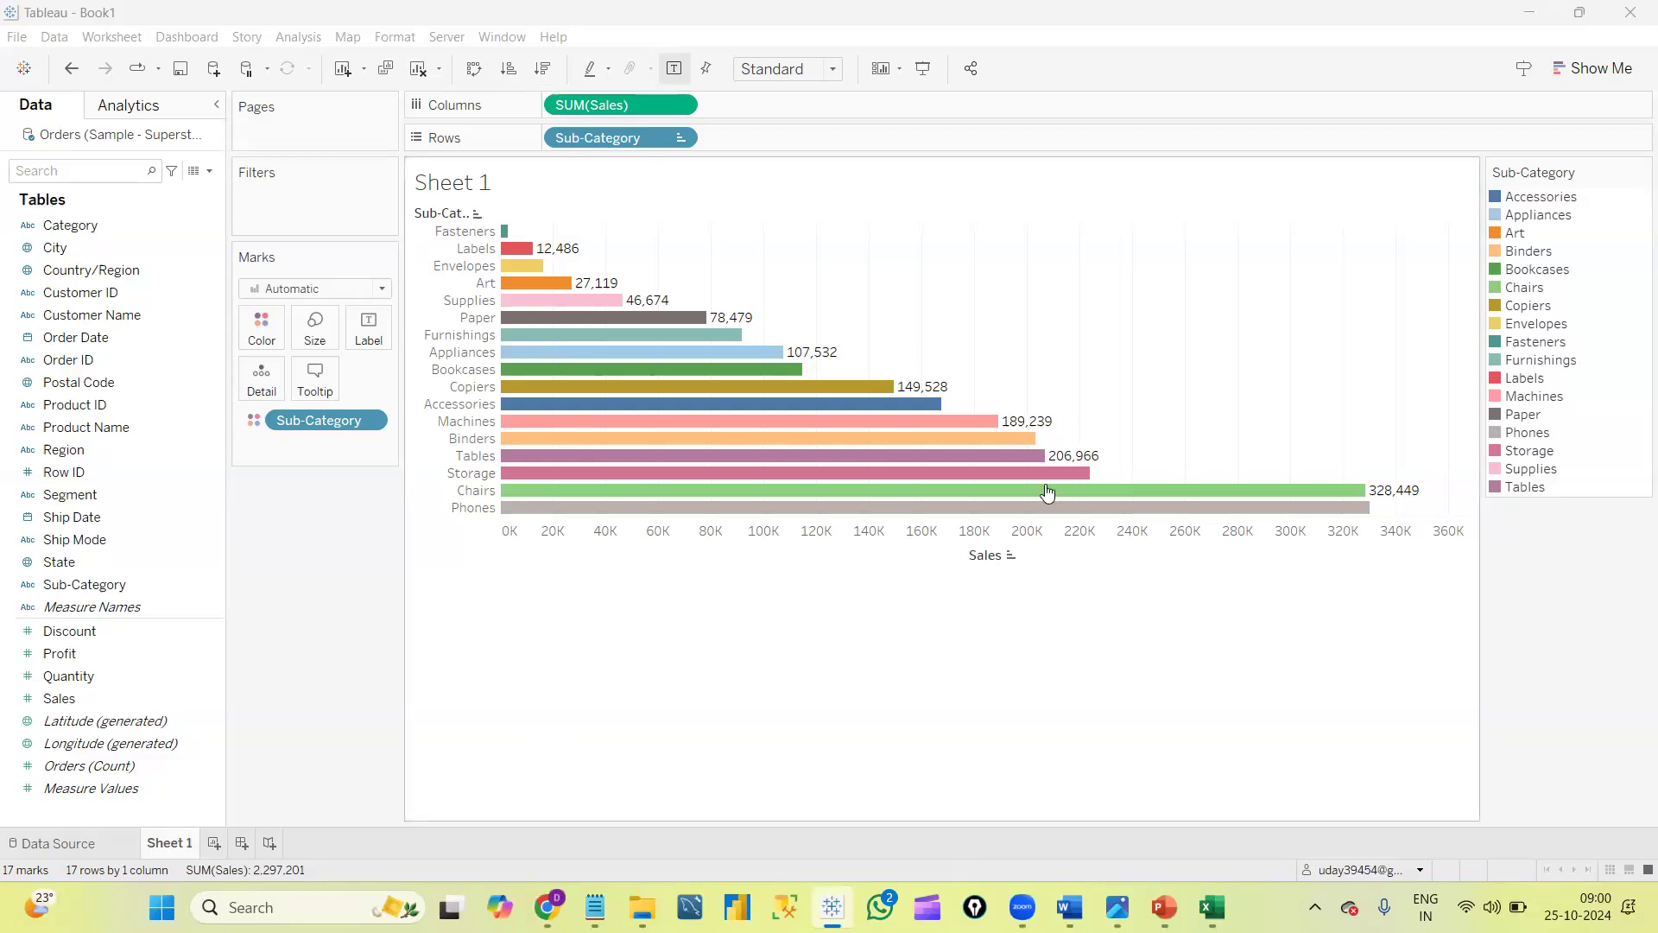
{"action": "mouse_move", "coordinate": [1048, 491]}
Fit the bar chart to Entire View and inspect the bars.
{"action": "left_click", "coordinate": [828, 73]}
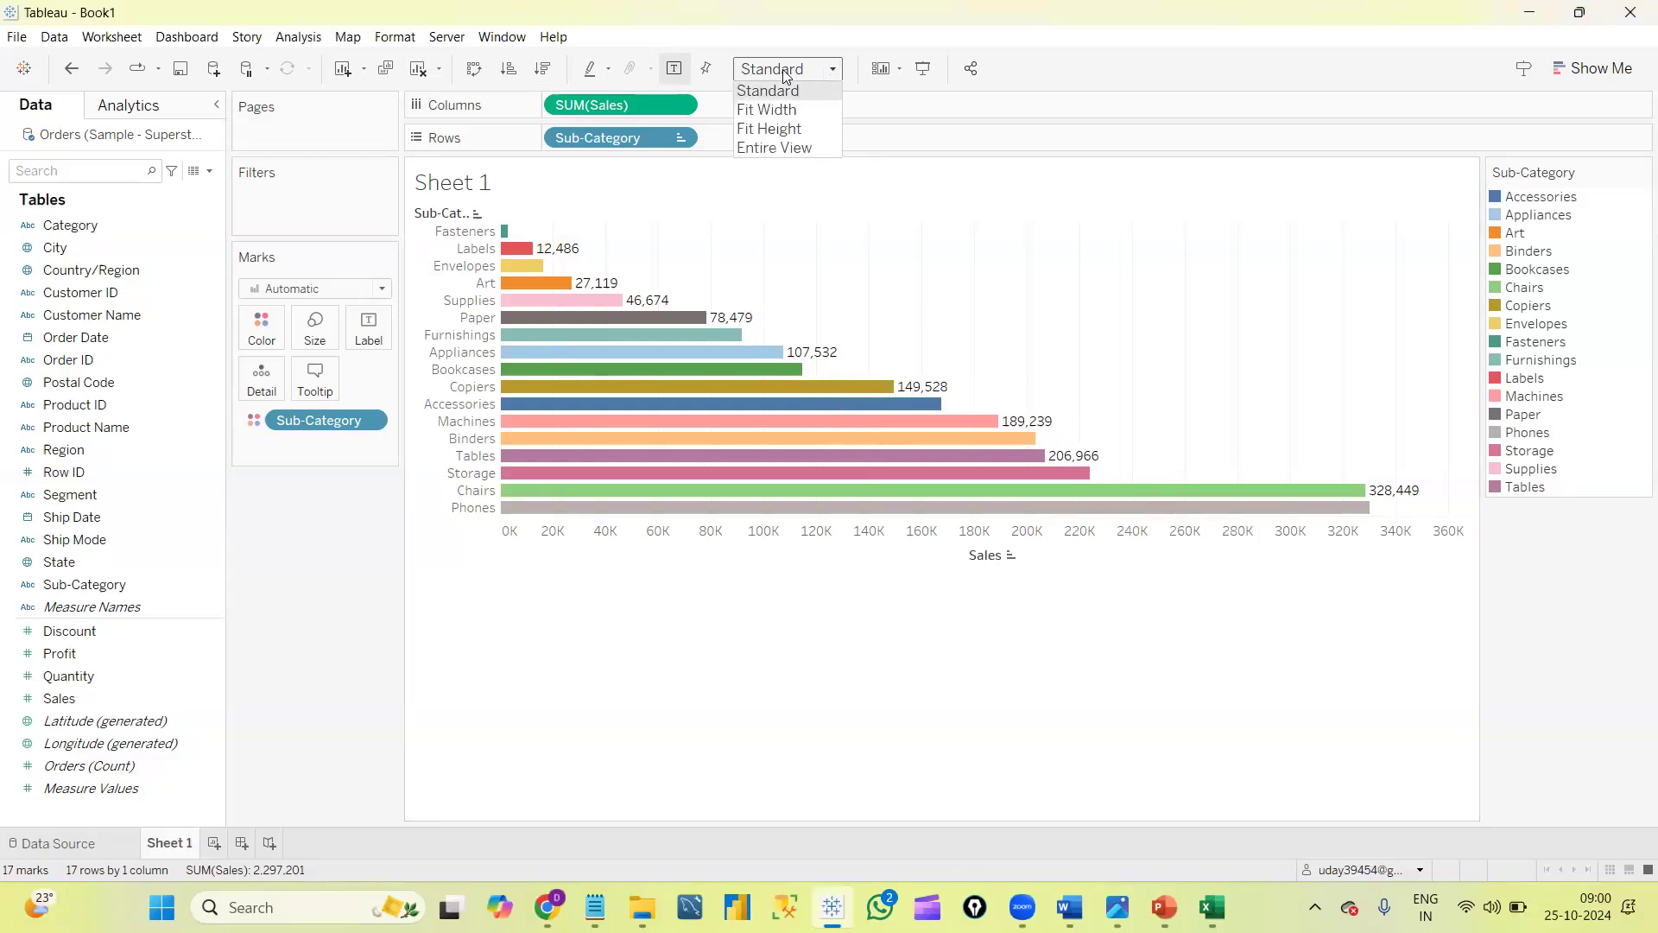
{"action": "left_click", "coordinate": [776, 148]}
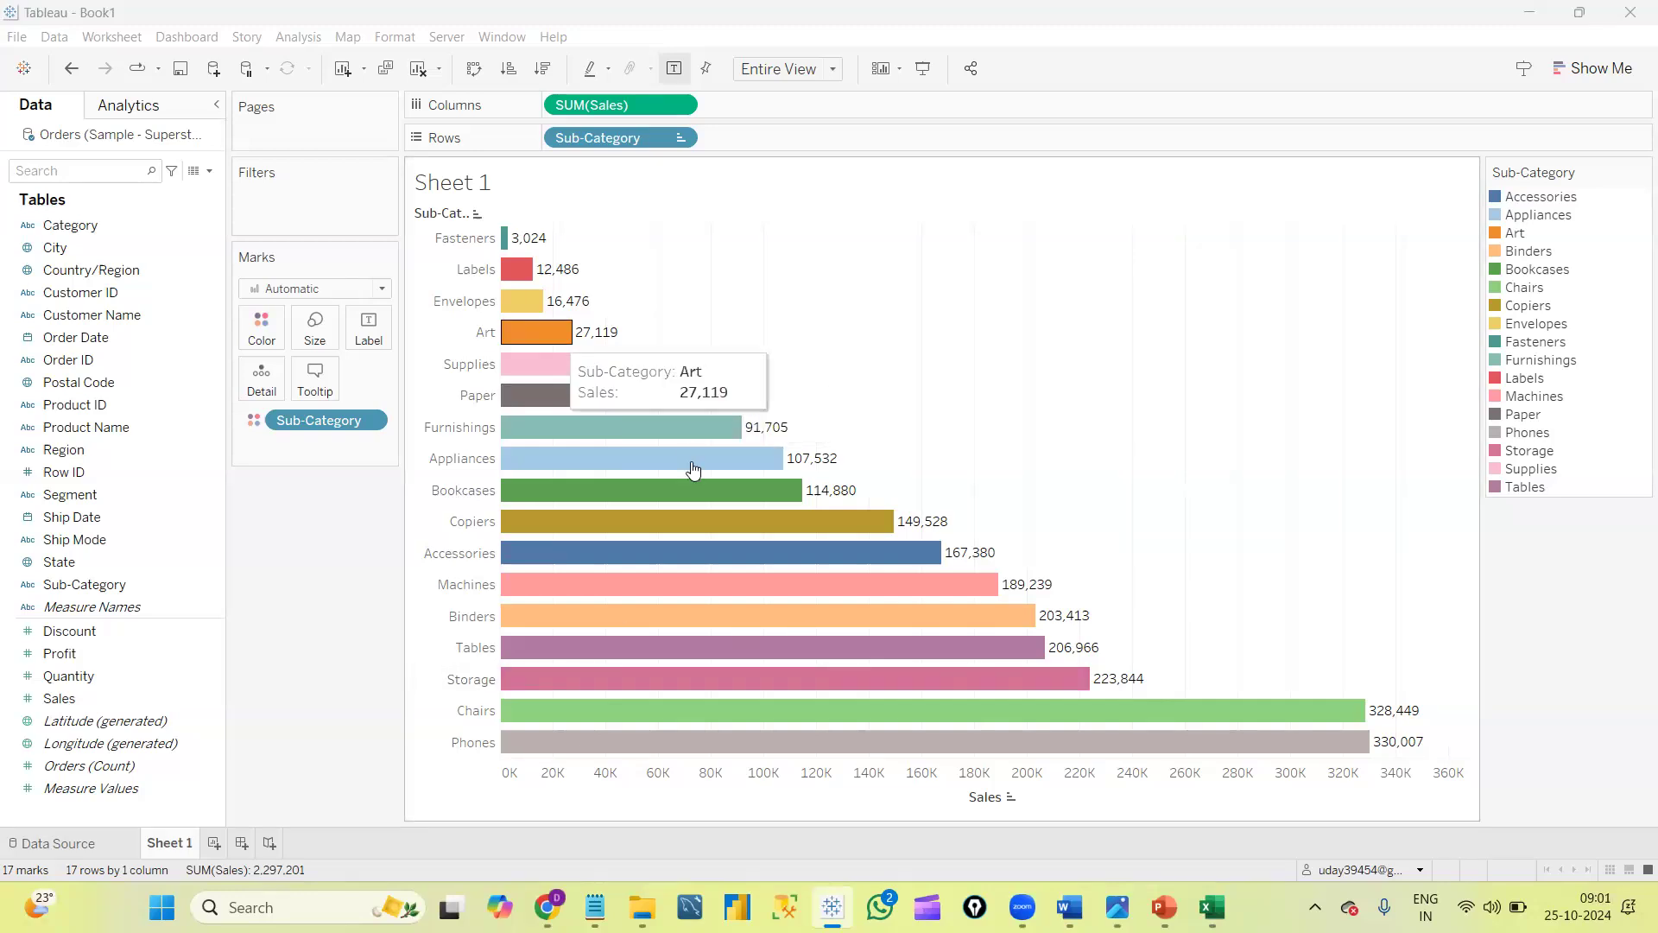
{"action": "mouse_move", "coordinate": [694, 469]}
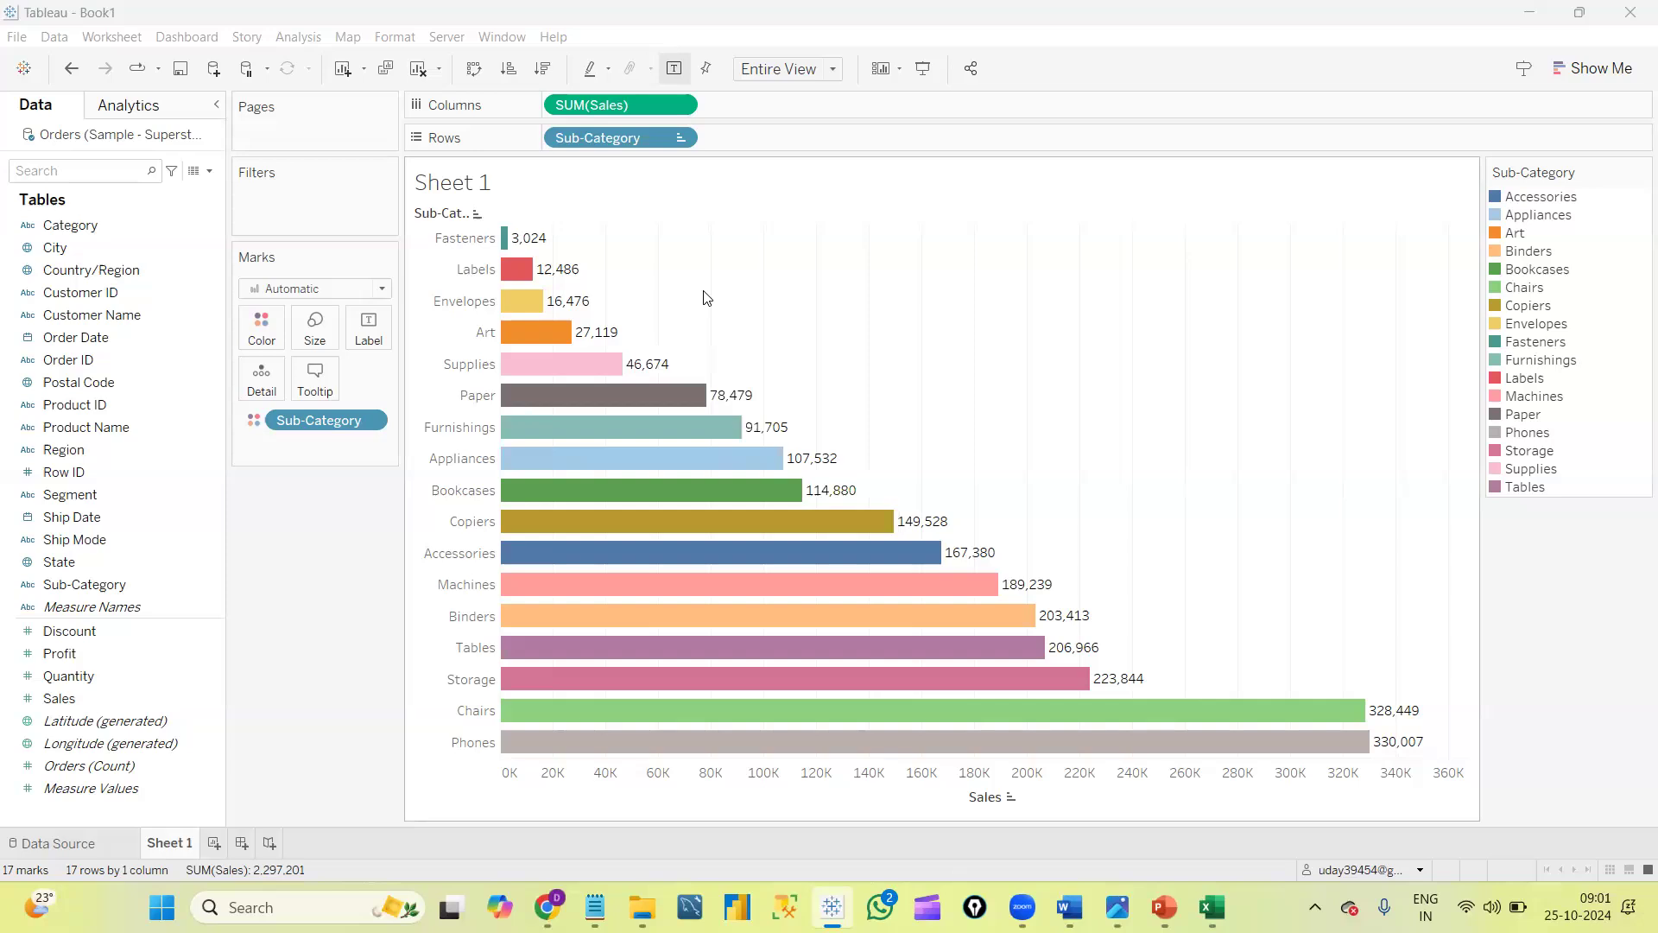